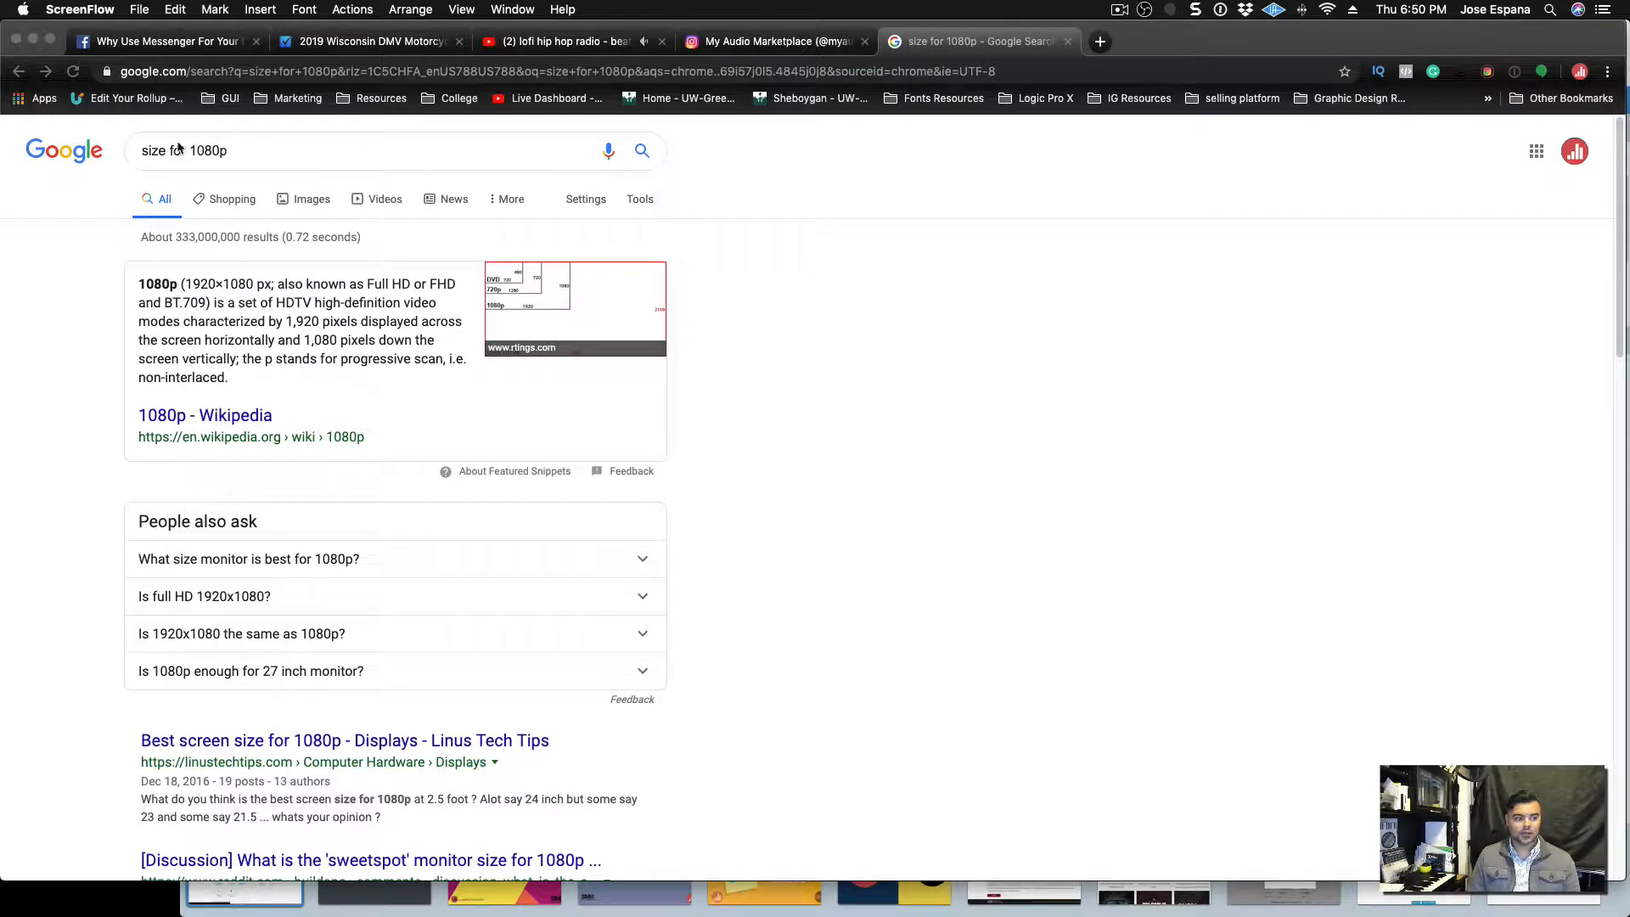
Close the Snagit window and switch to OBS.
left_click(32, 40)
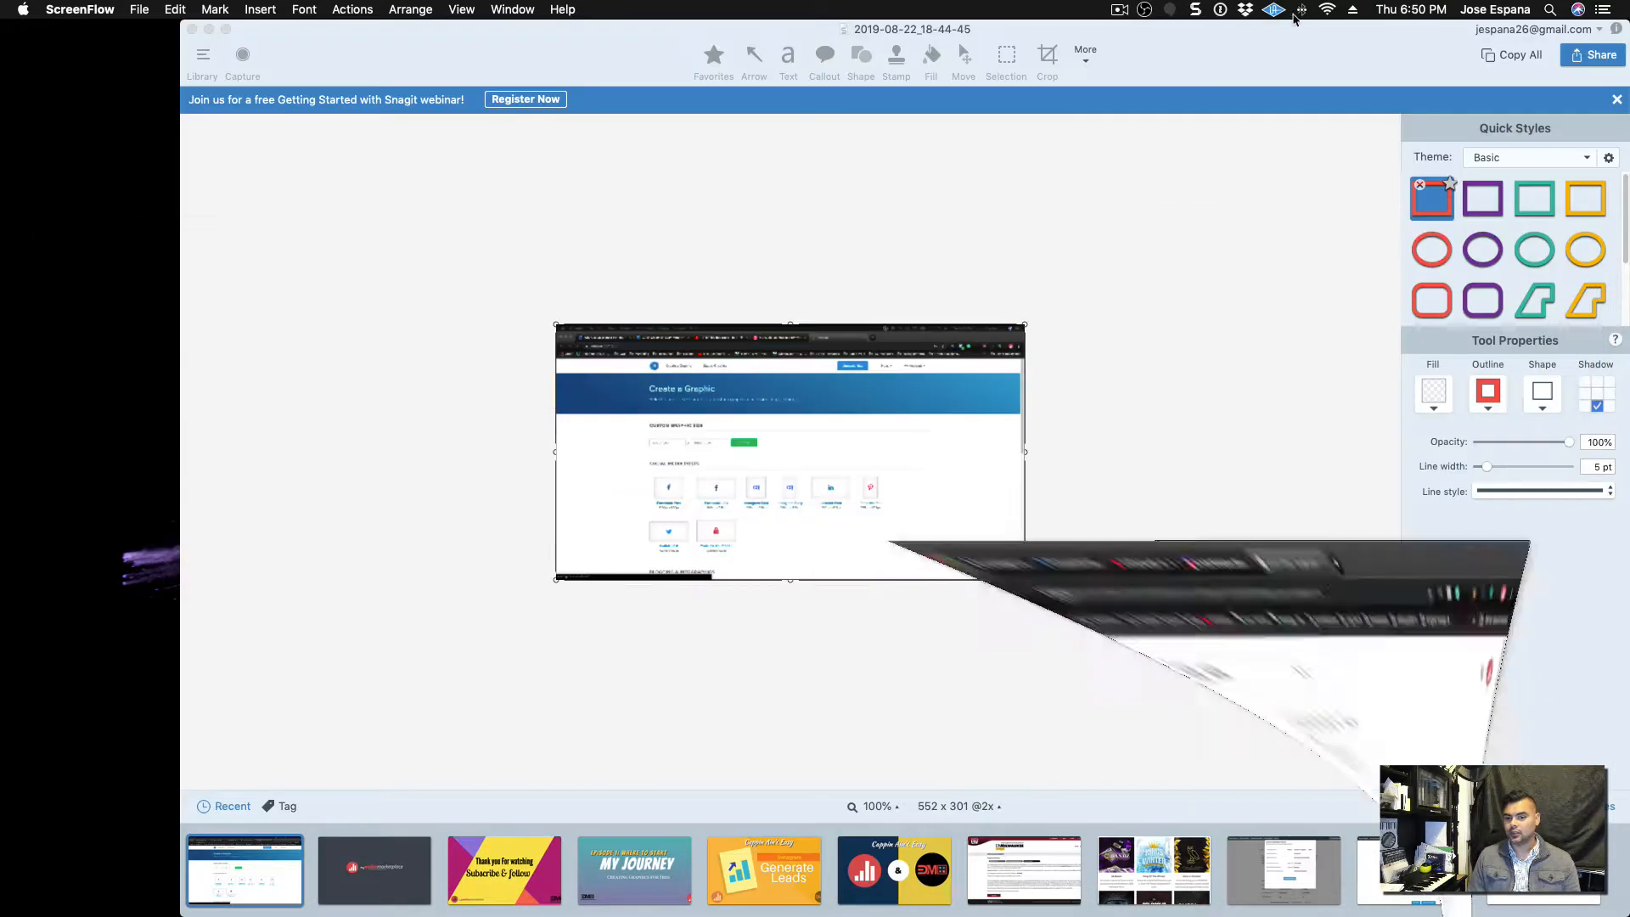
left_click(208, 29)
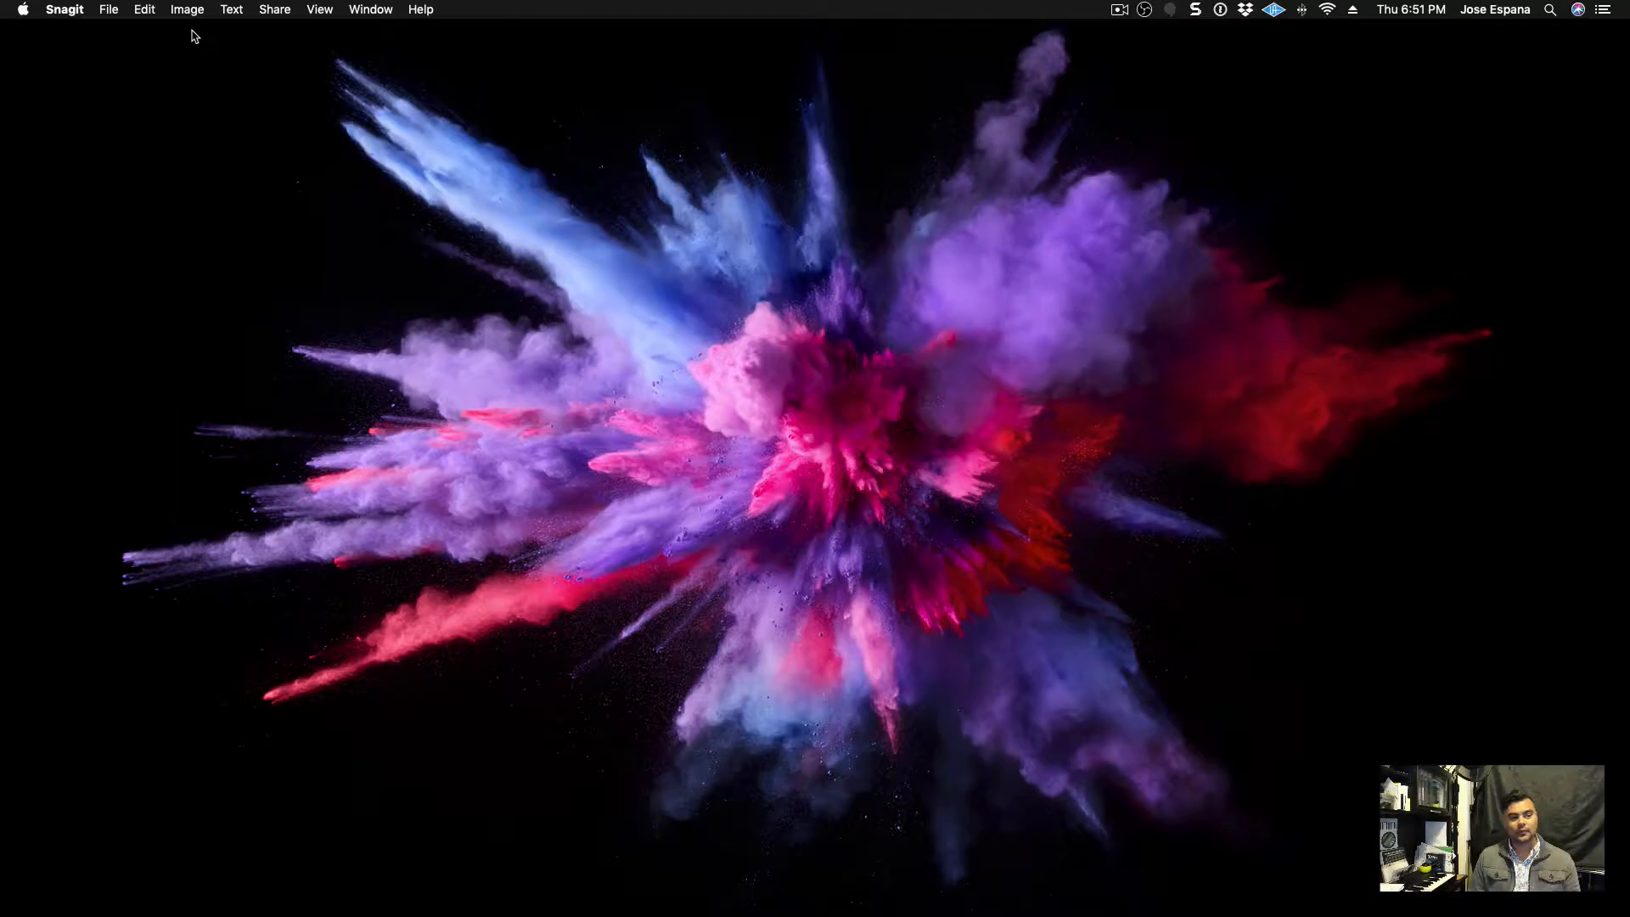
left_click_drag(1629, 4, 438, 17)
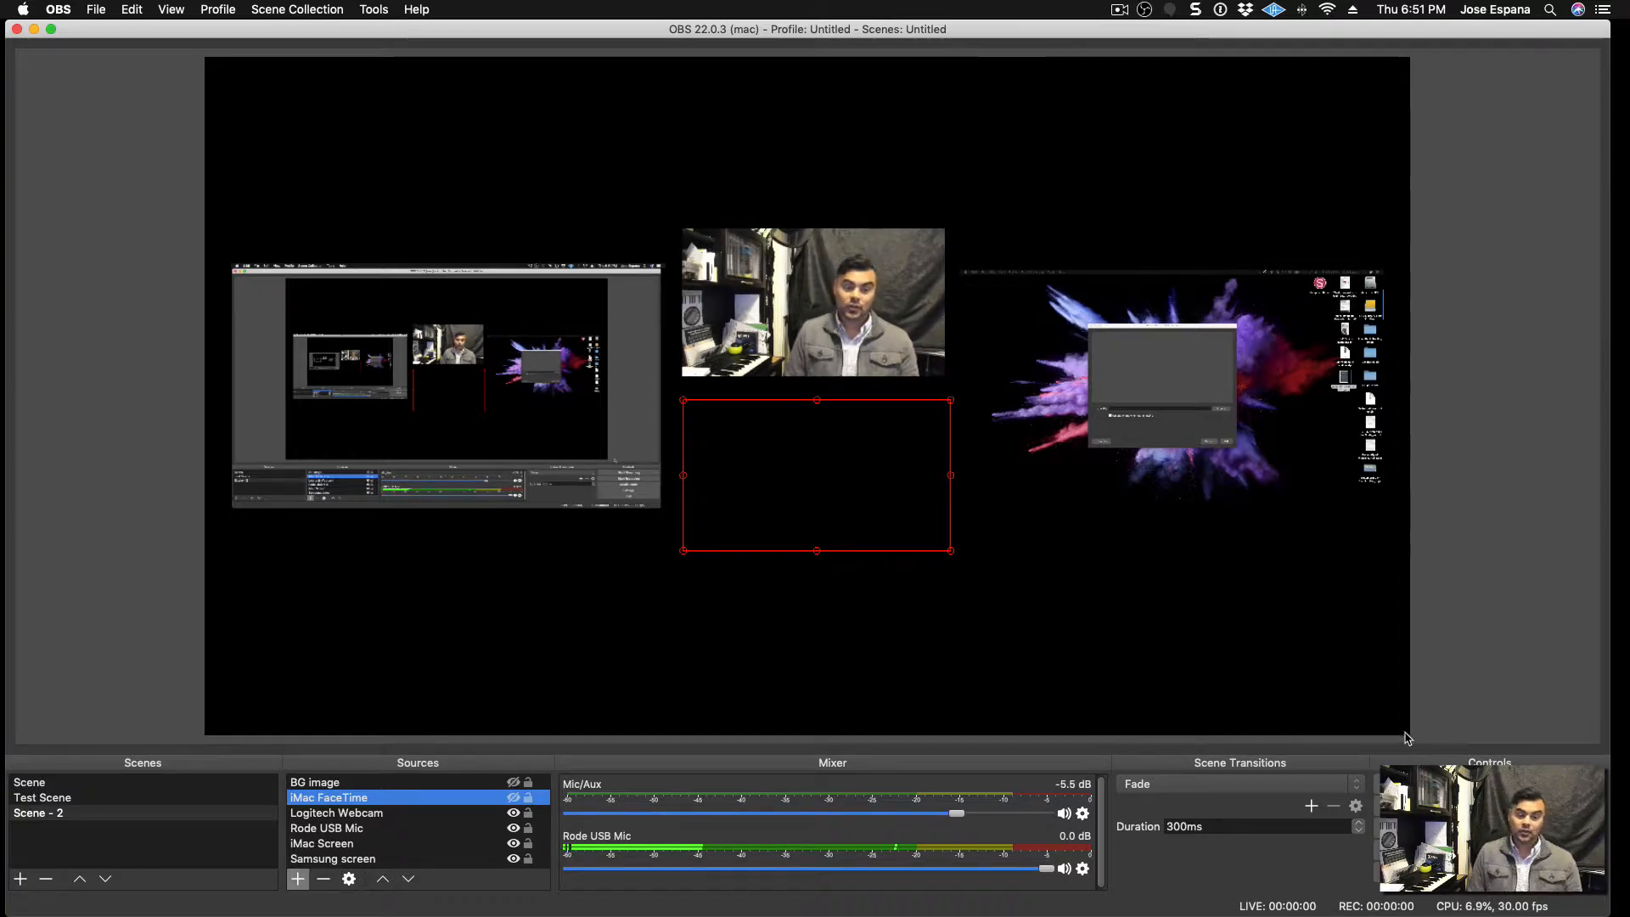
mouse_move(901, 911)
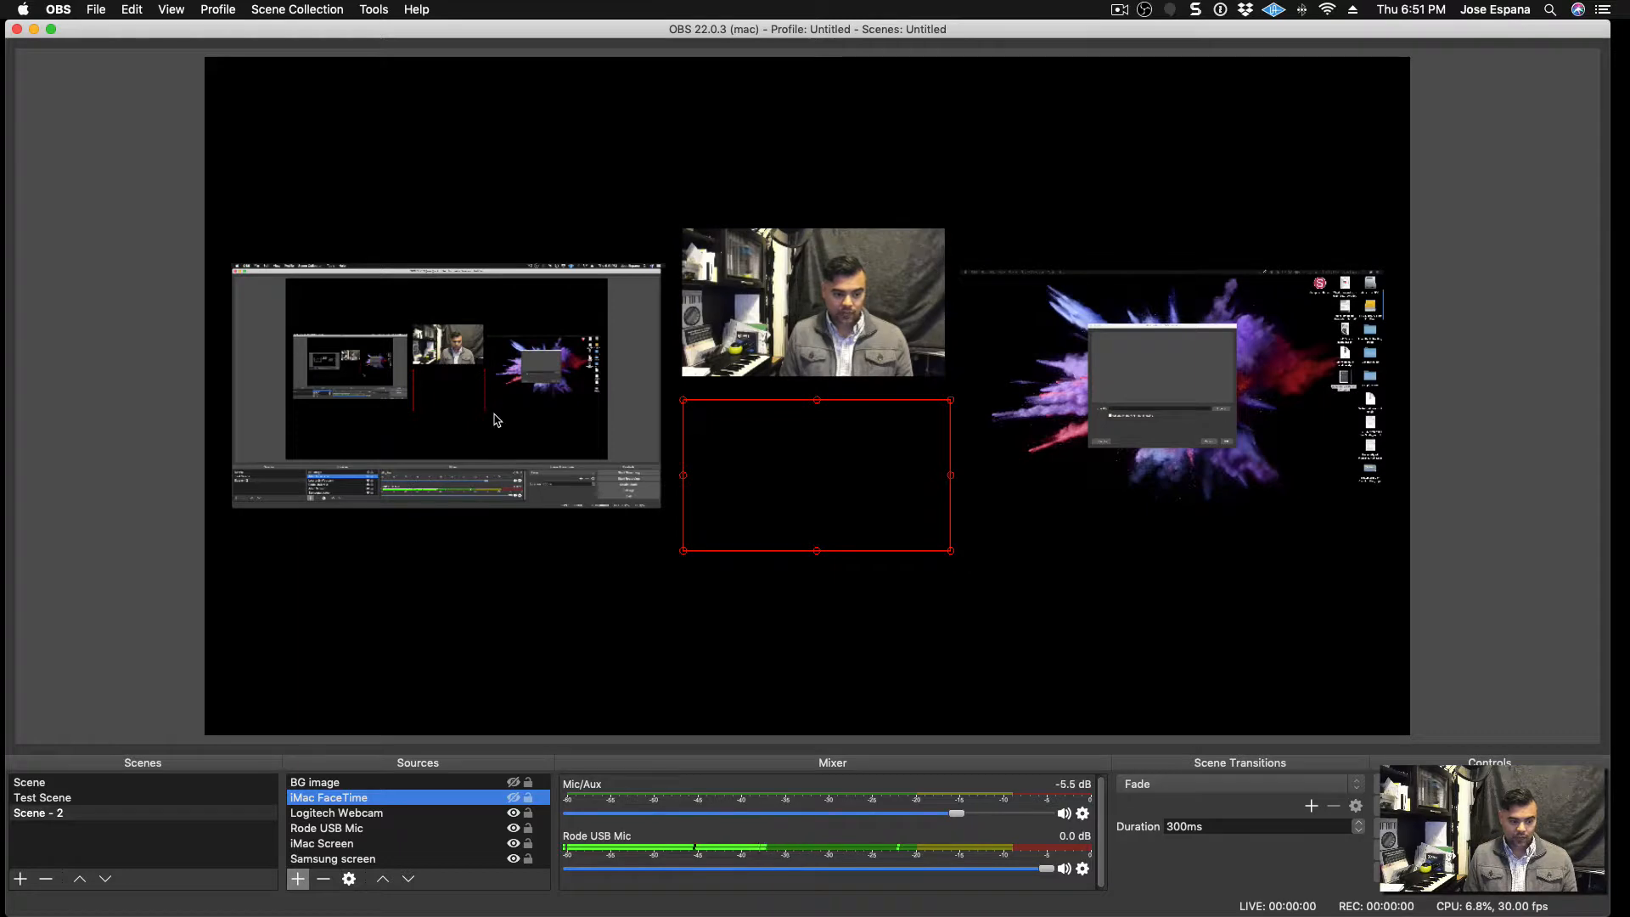
Select each screen and webcam source in the preview to identify them.
left_click(1019, 379)
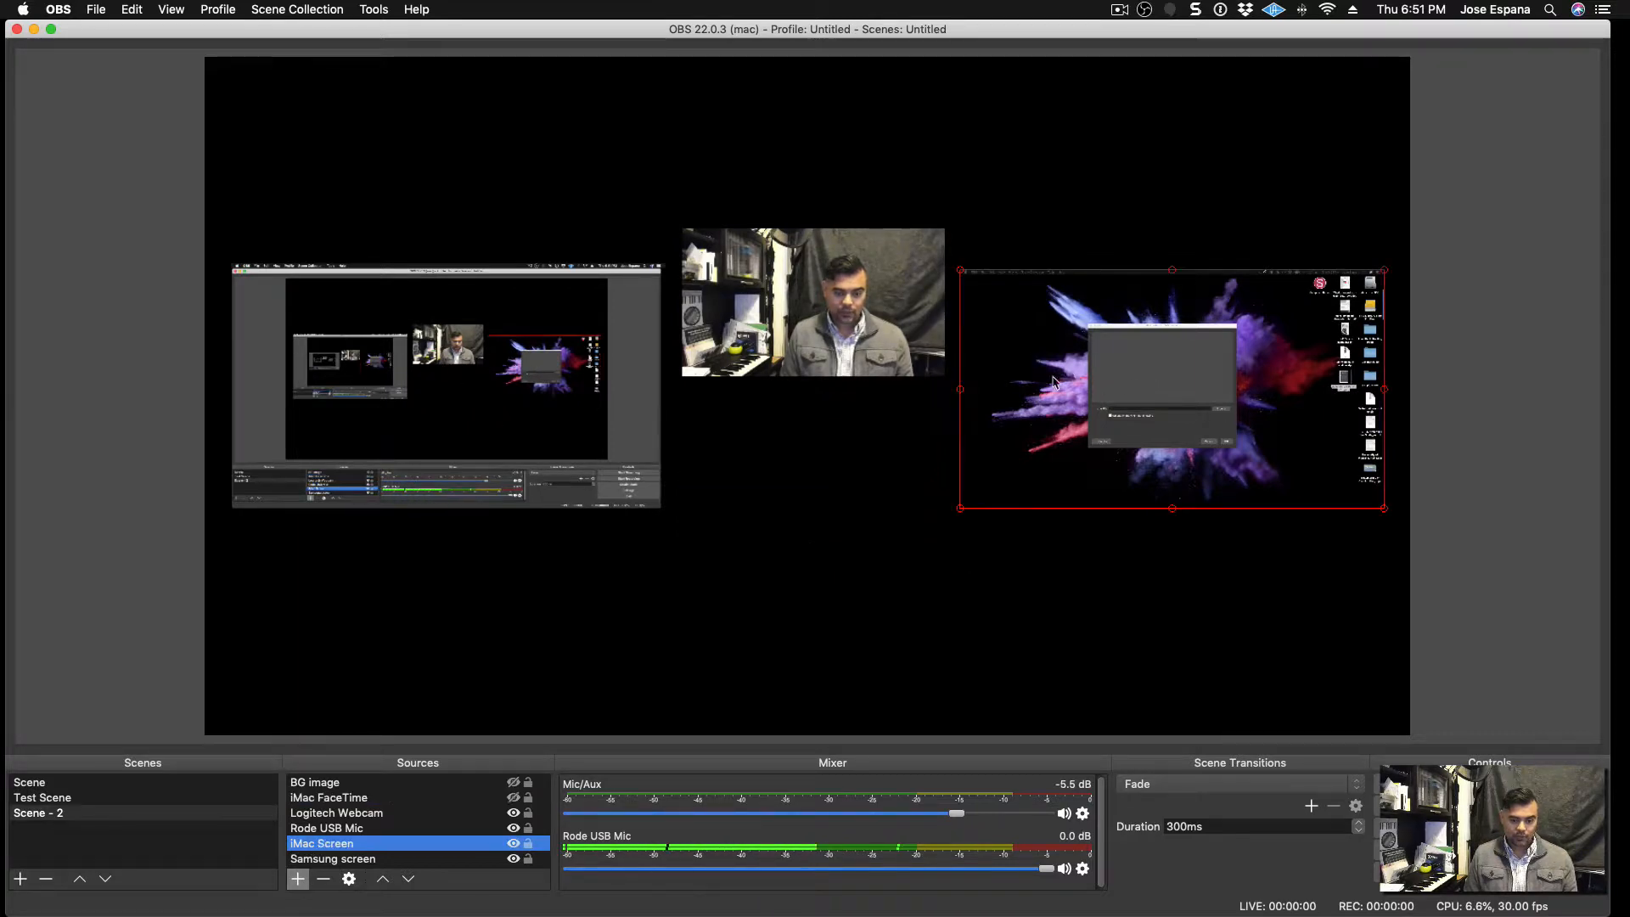
left_click(559, 444)
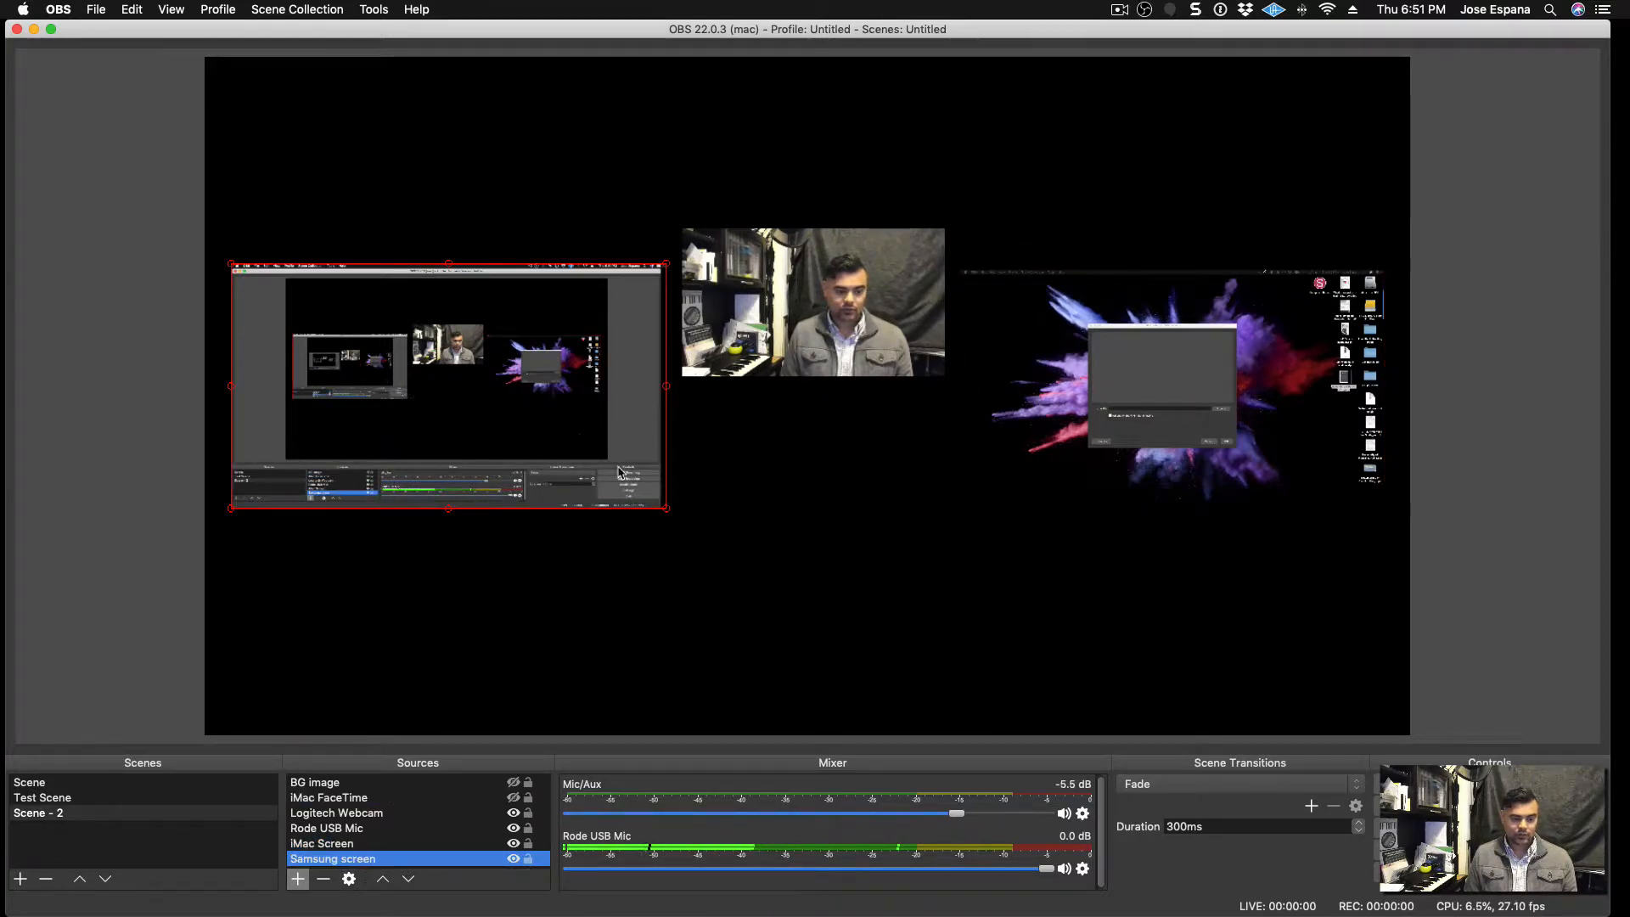
left_click(1227, 395)
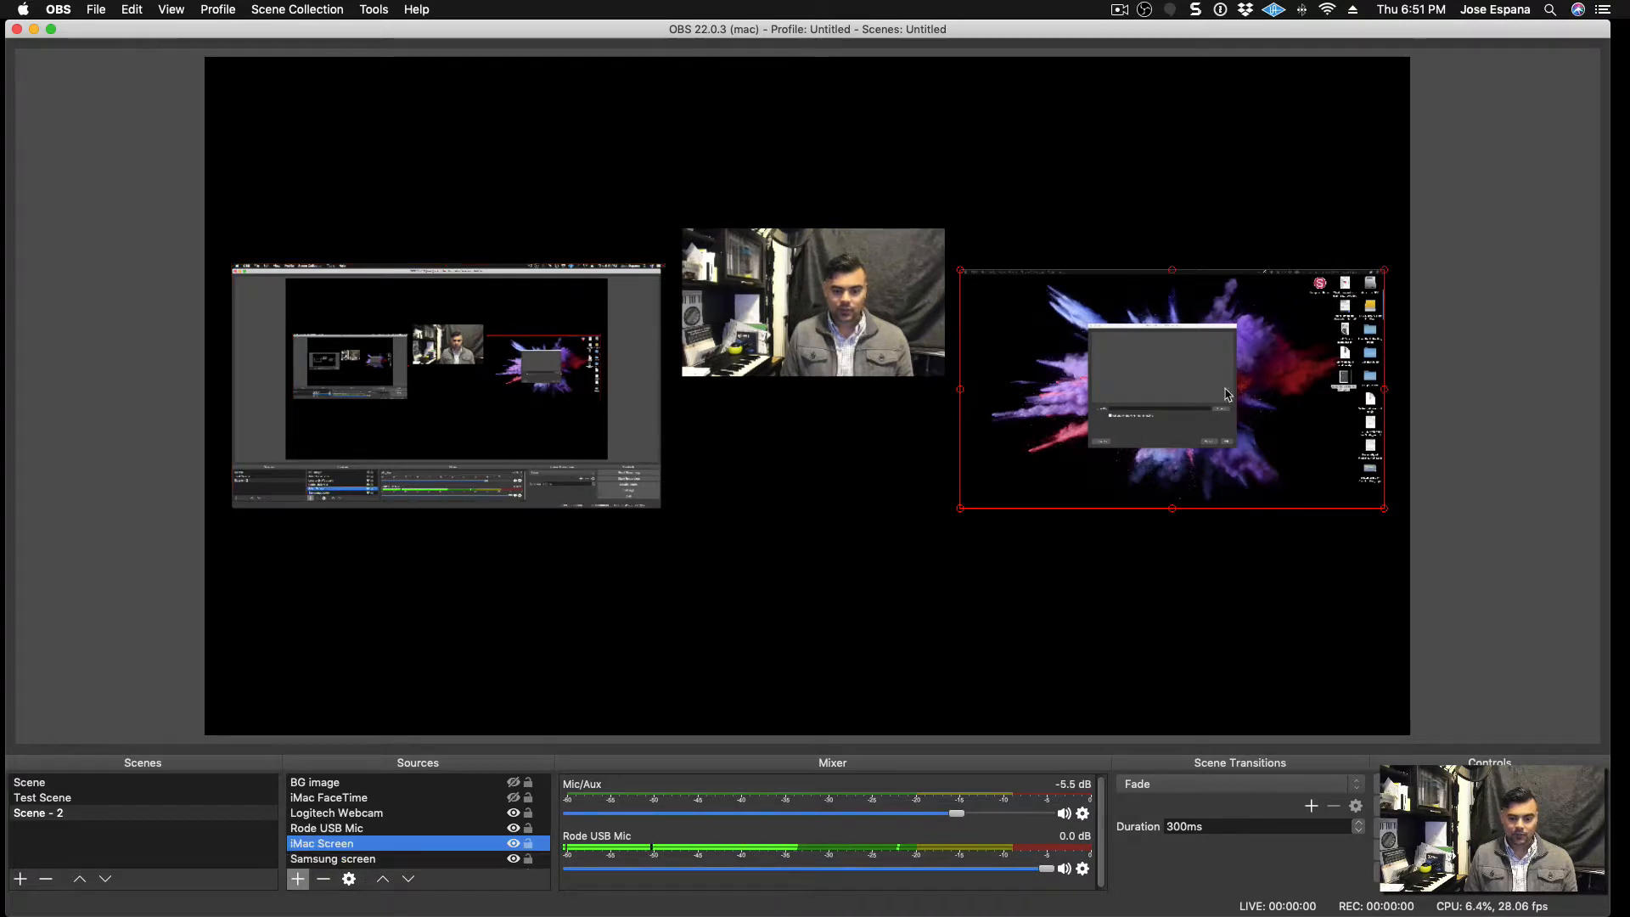
left_click(811, 295)
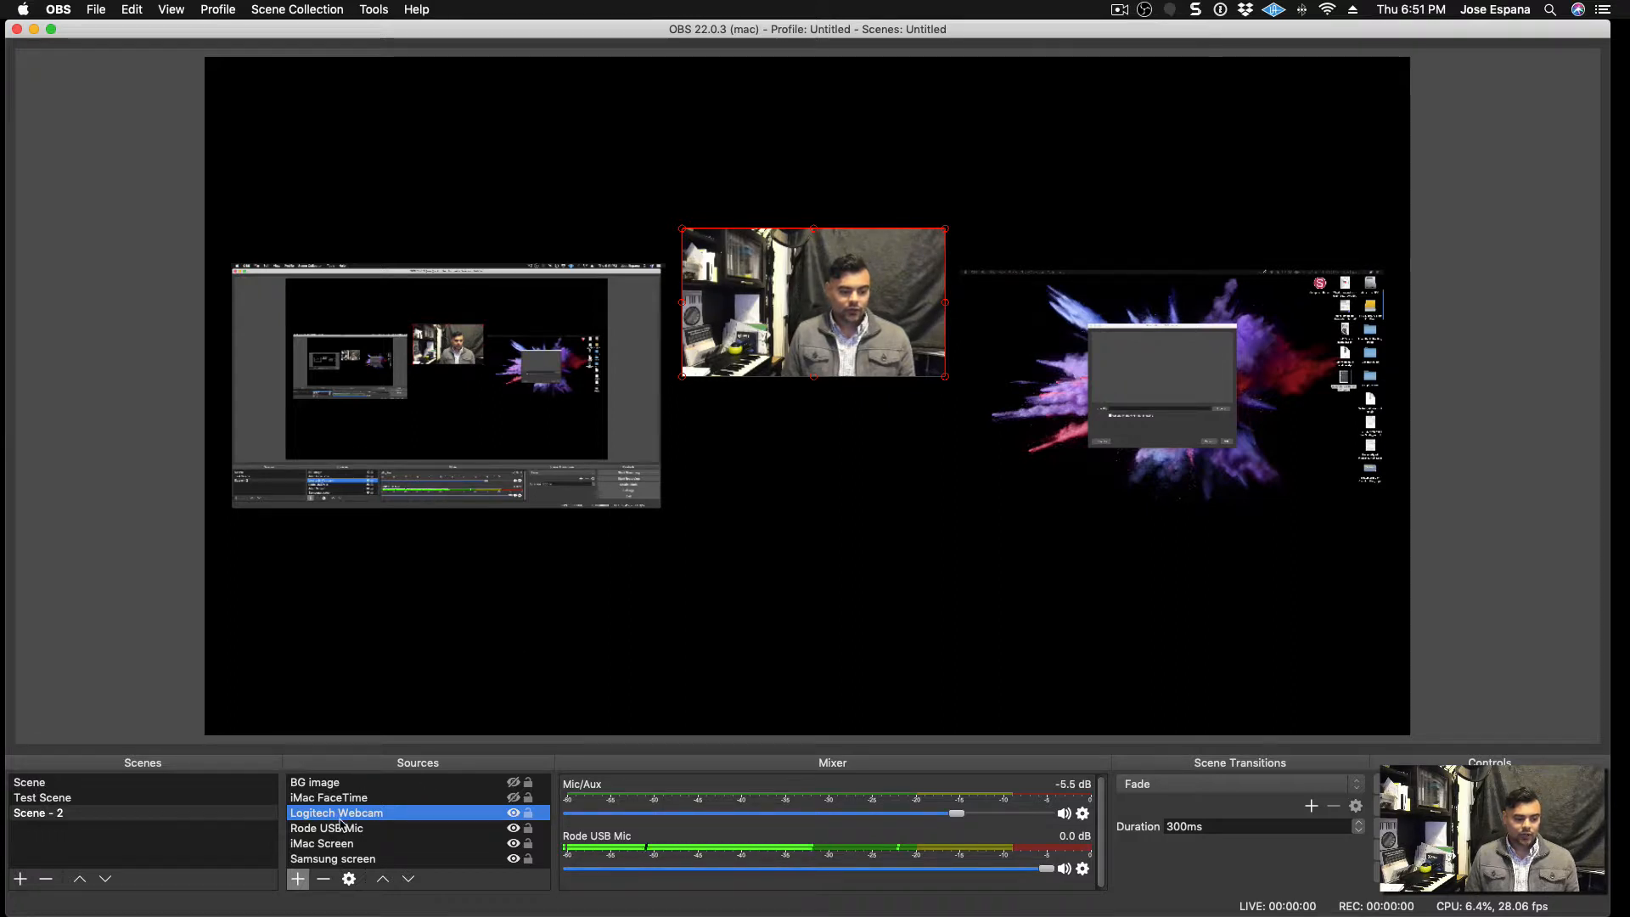
left_click(32, 815)
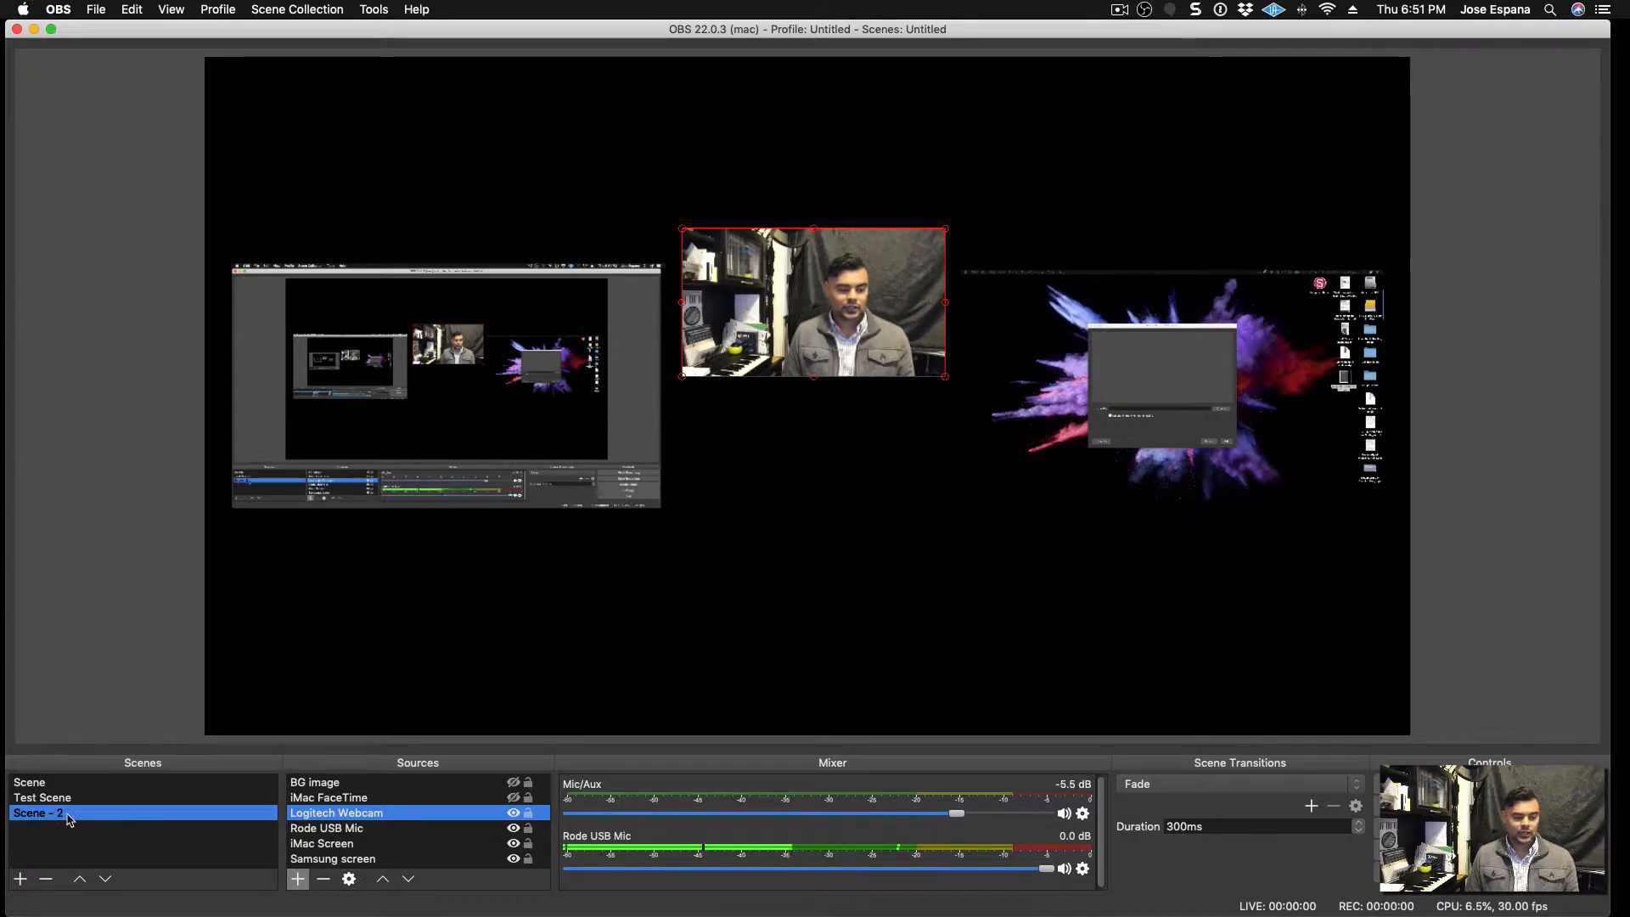
left_click(20, 879)
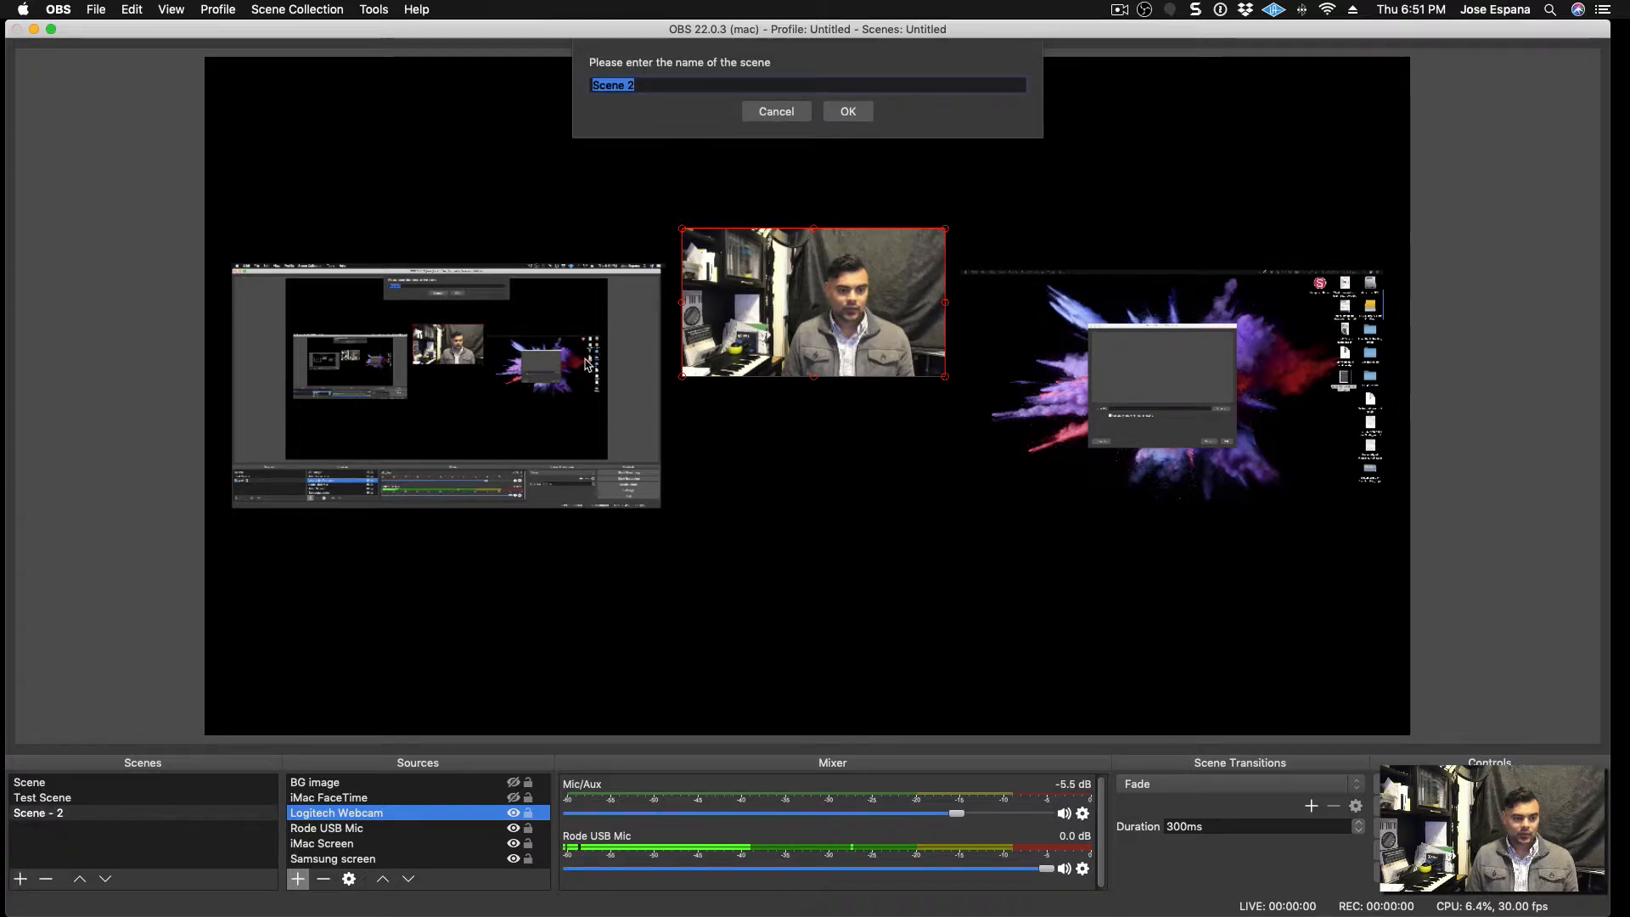
left_click(777, 111)
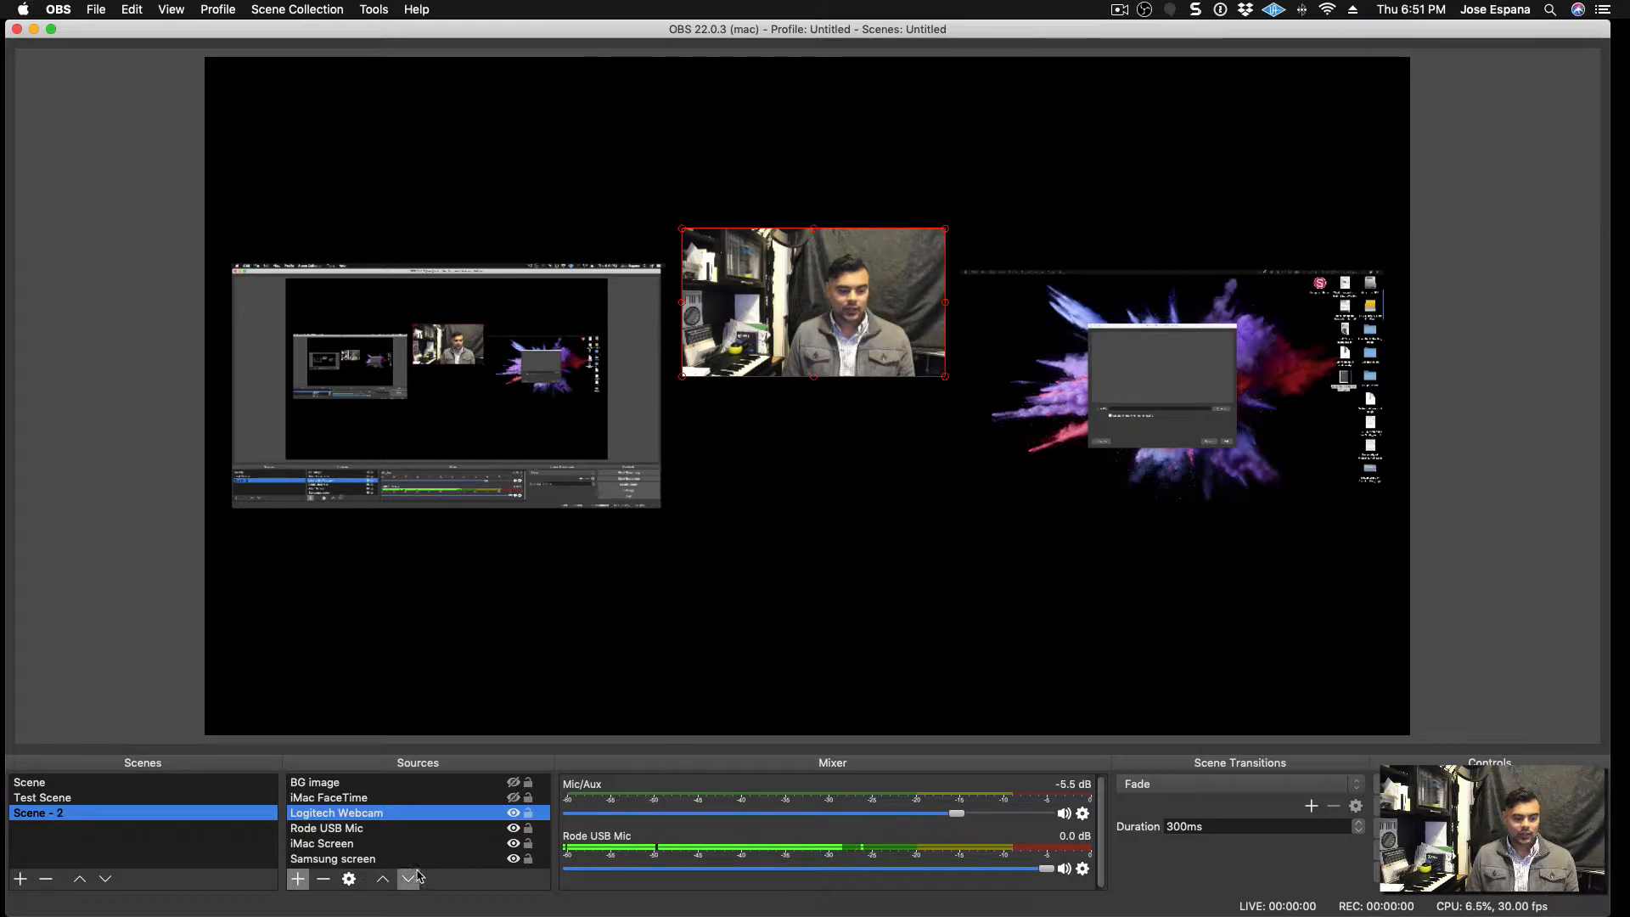
Add a new Display Capture source and try switching its display to 1.
left_click(298, 879)
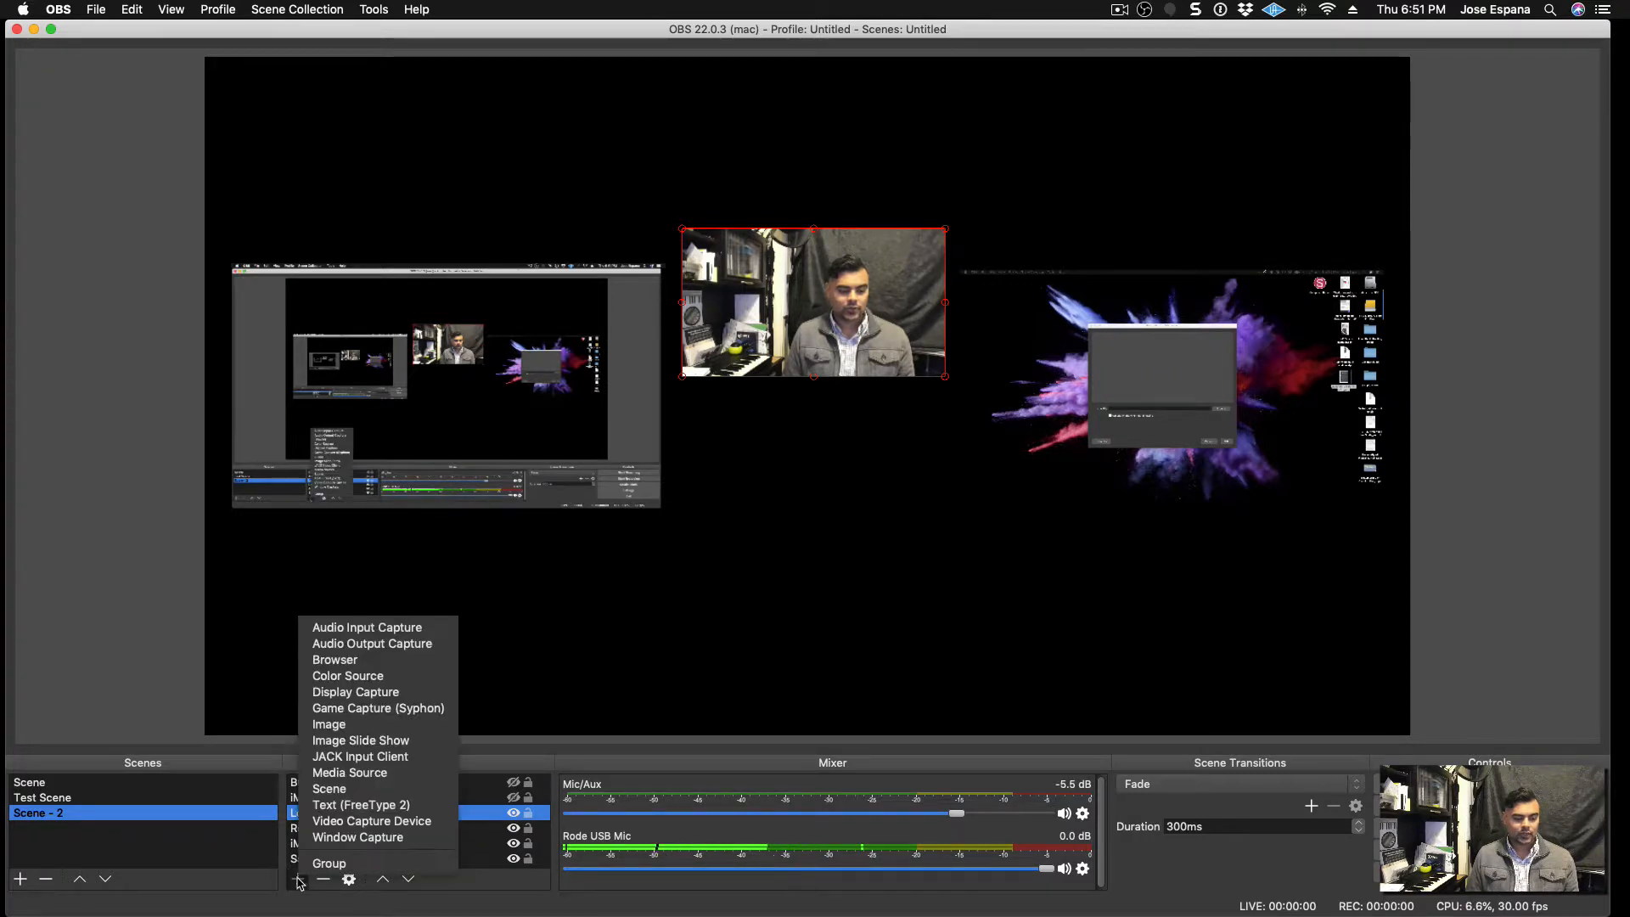
left_click(373, 693)
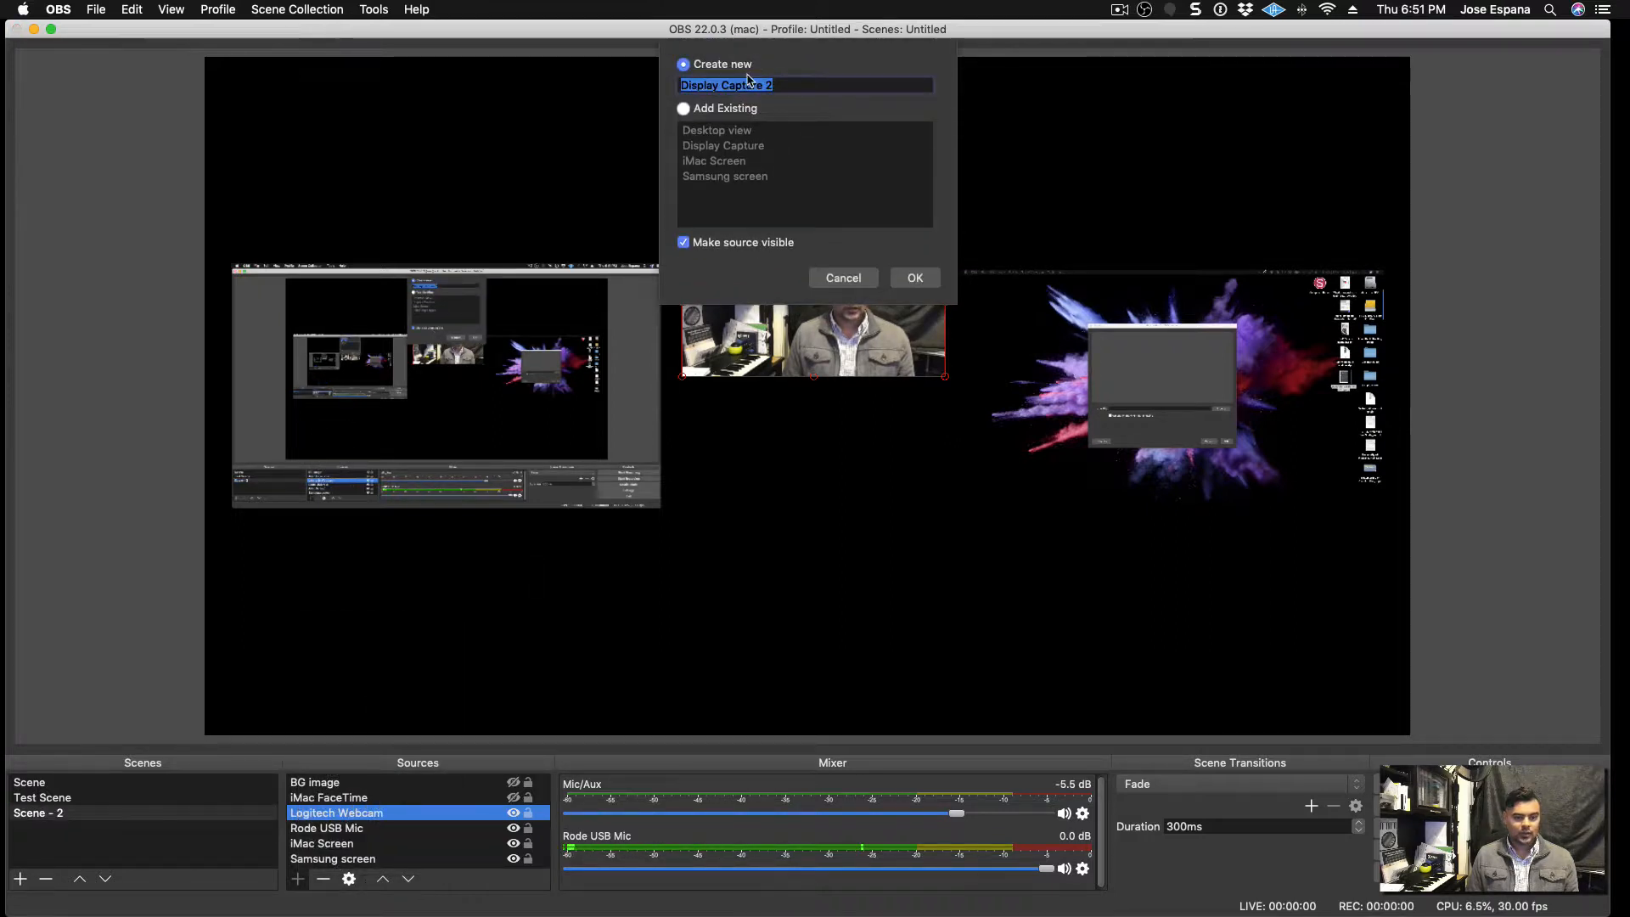
left_click(914, 277)
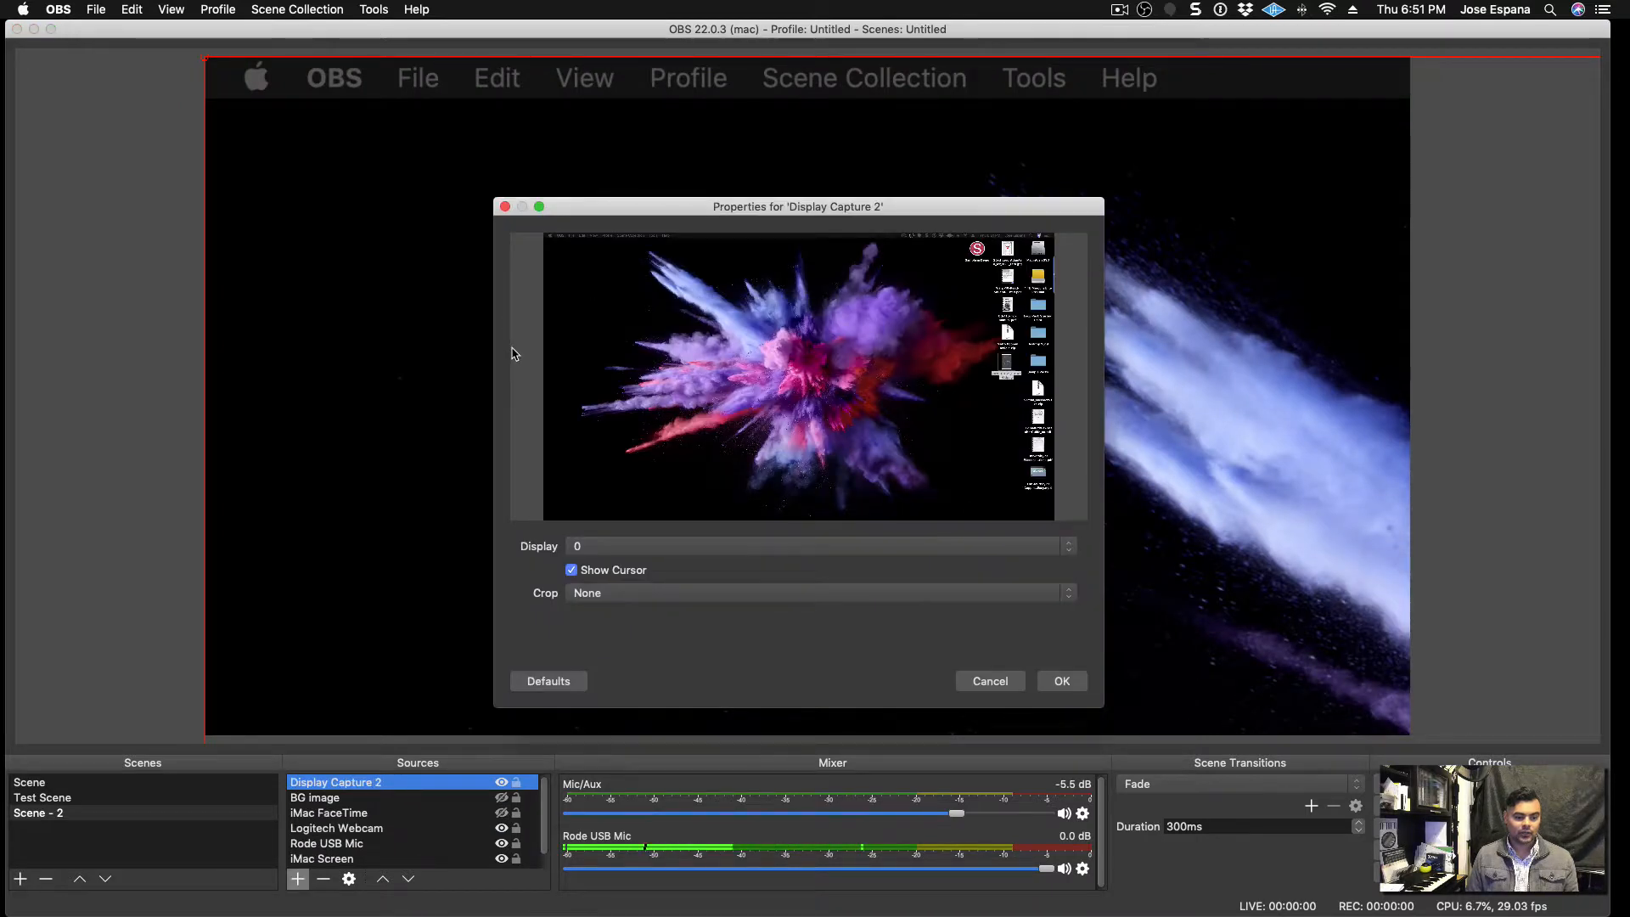
left_click(609, 548)
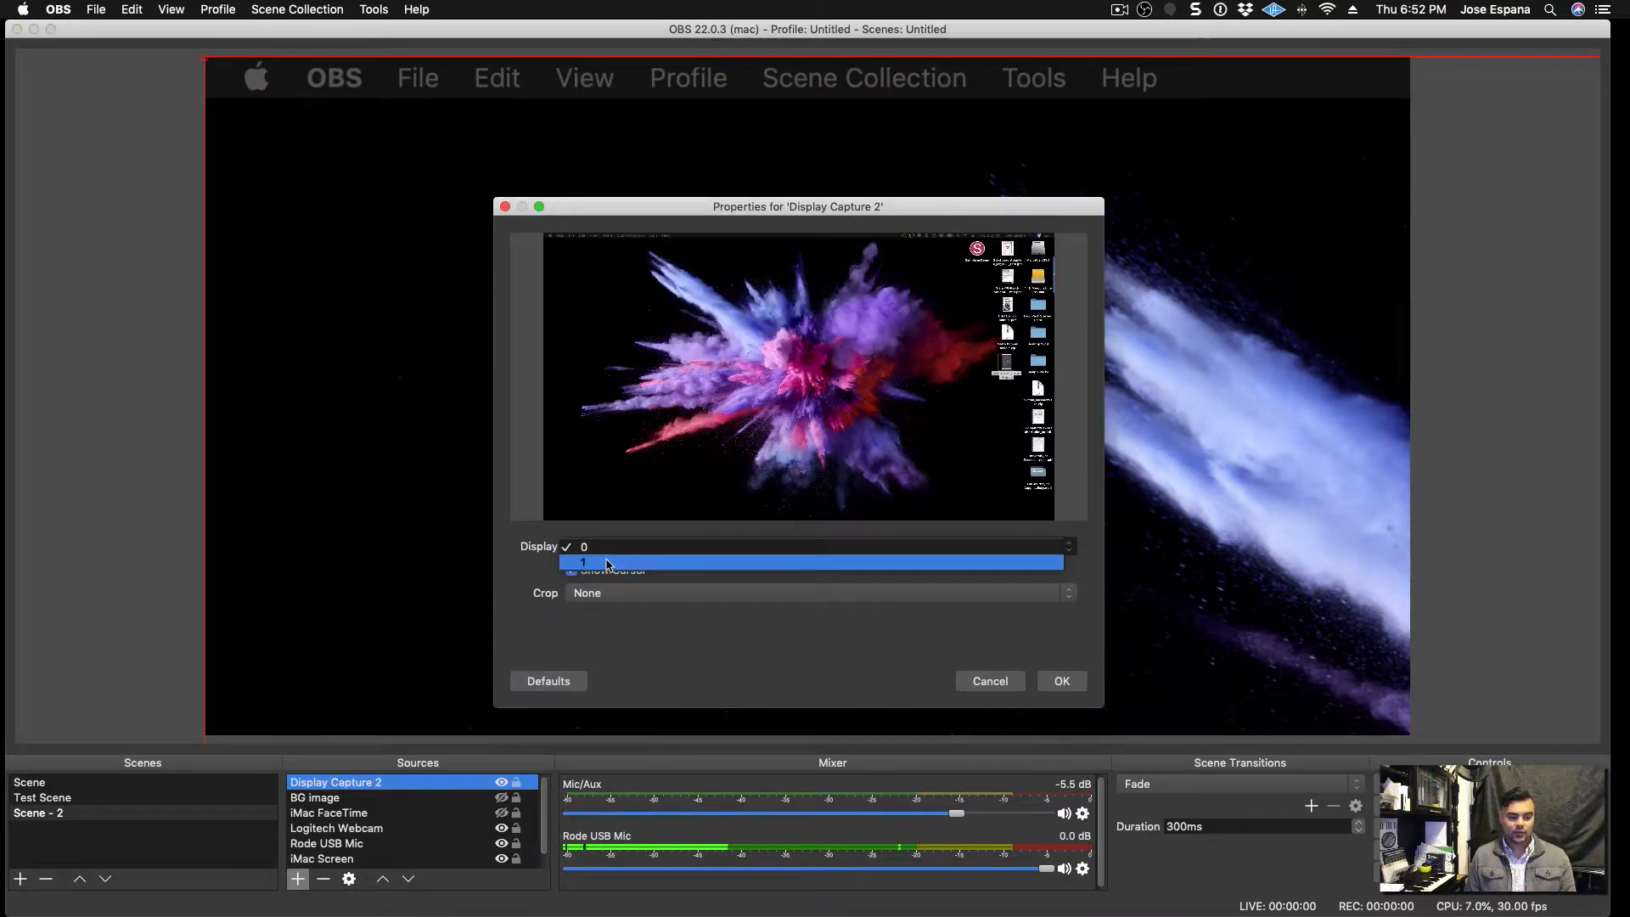
left_click(608, 564)
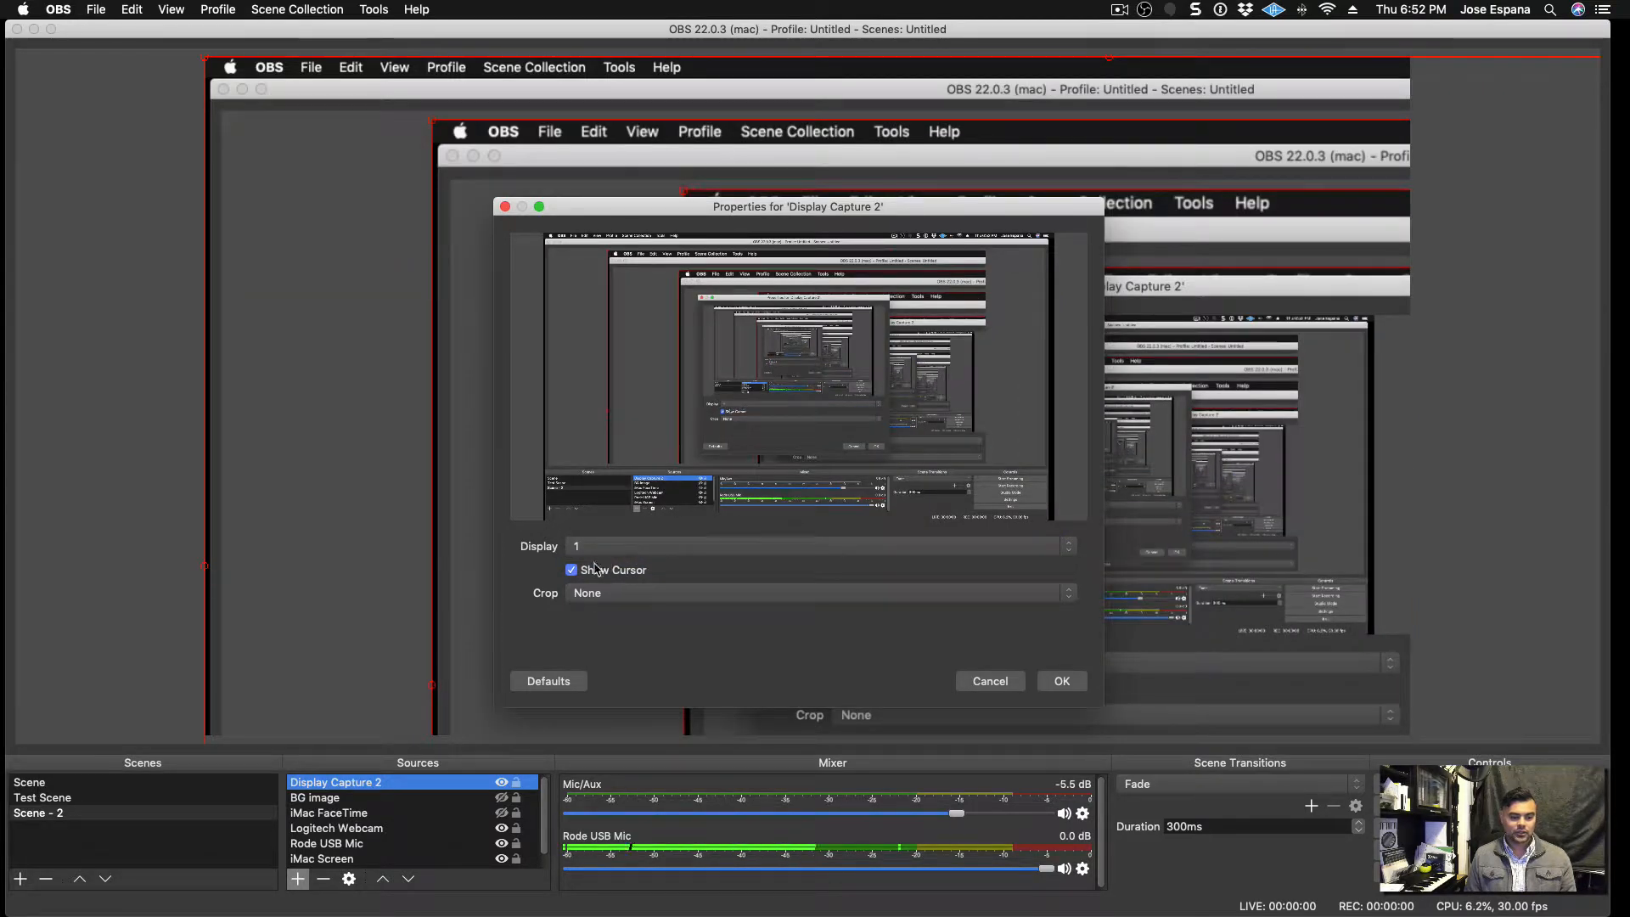
left_click(982, 681)
Remove the Display Capture 2 source from the scene.
left_click(343, 813)
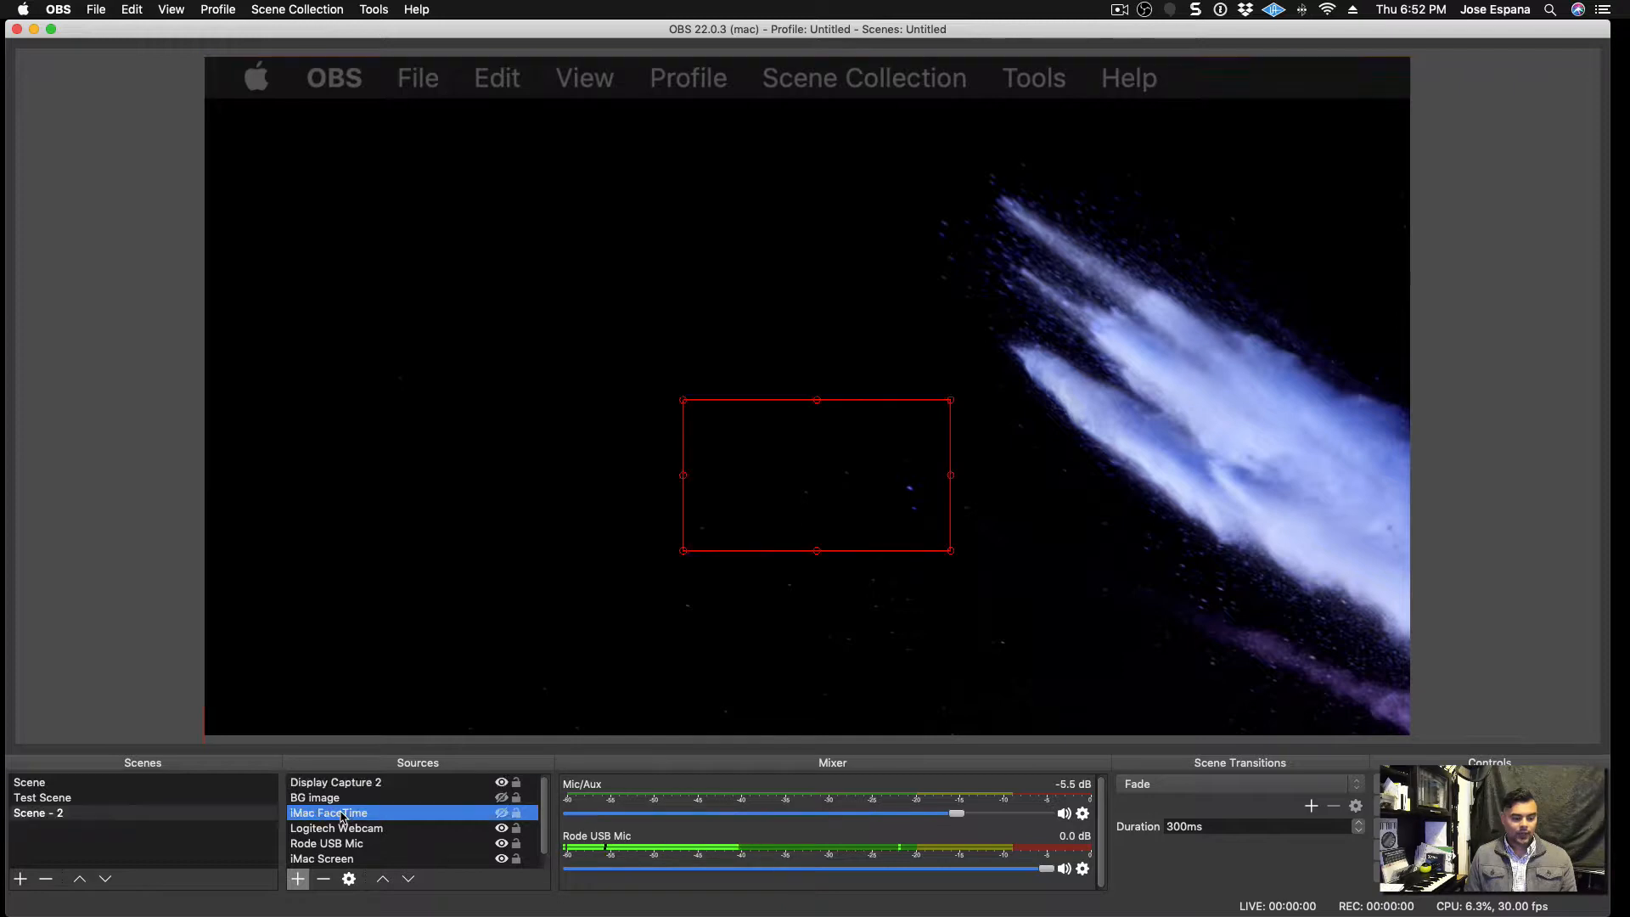
left_click(340, 830)
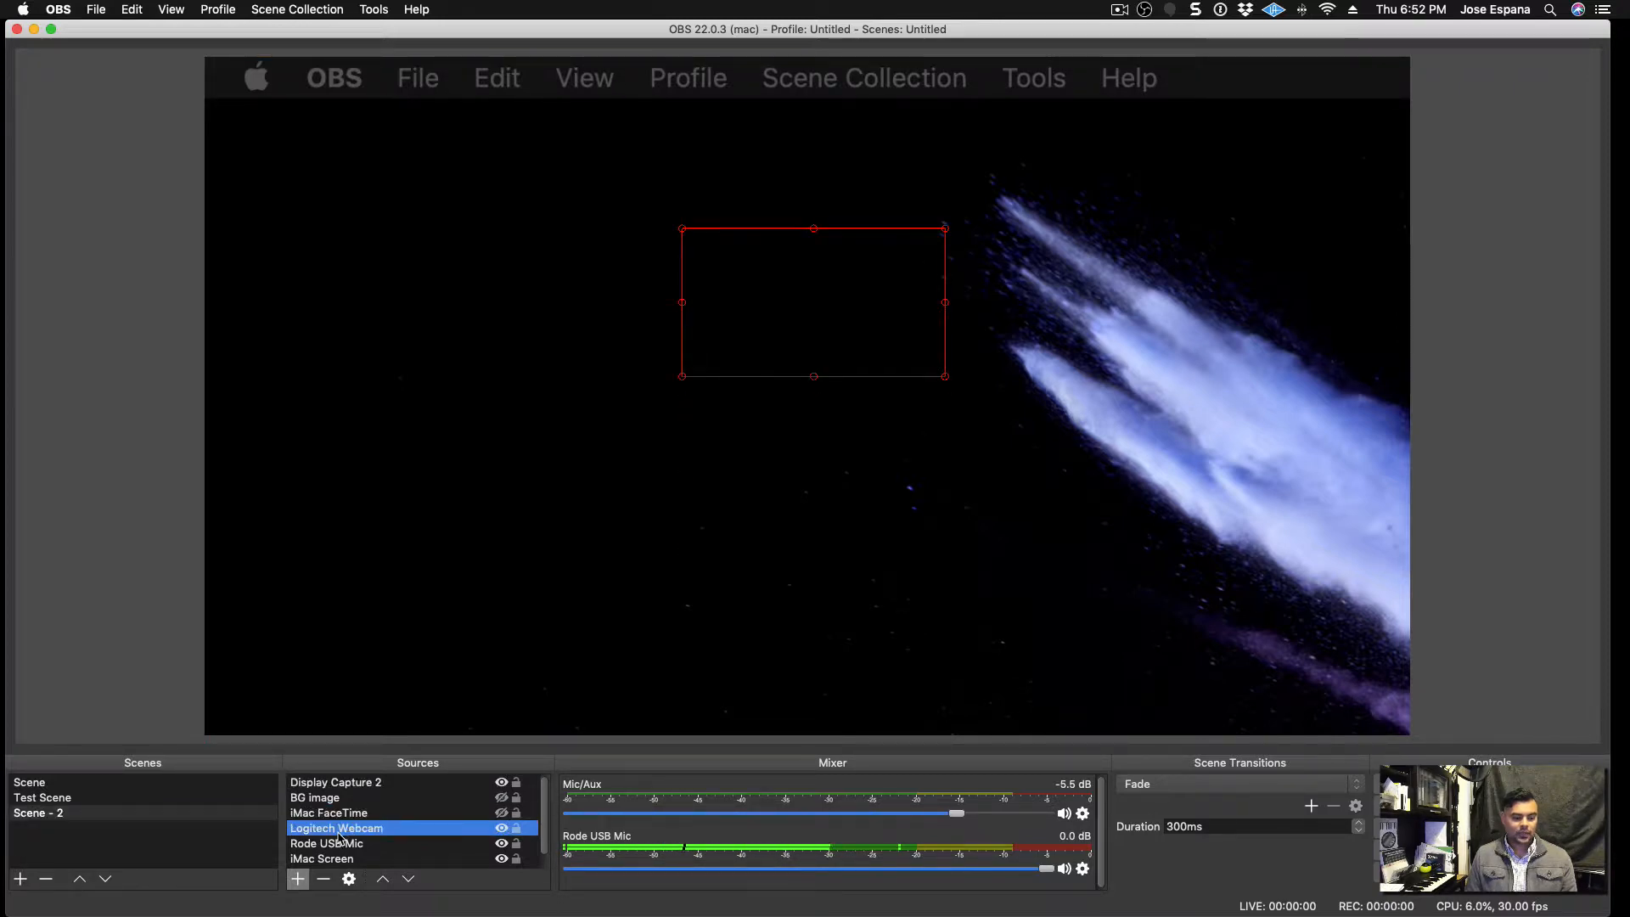
left_click(349, 783)
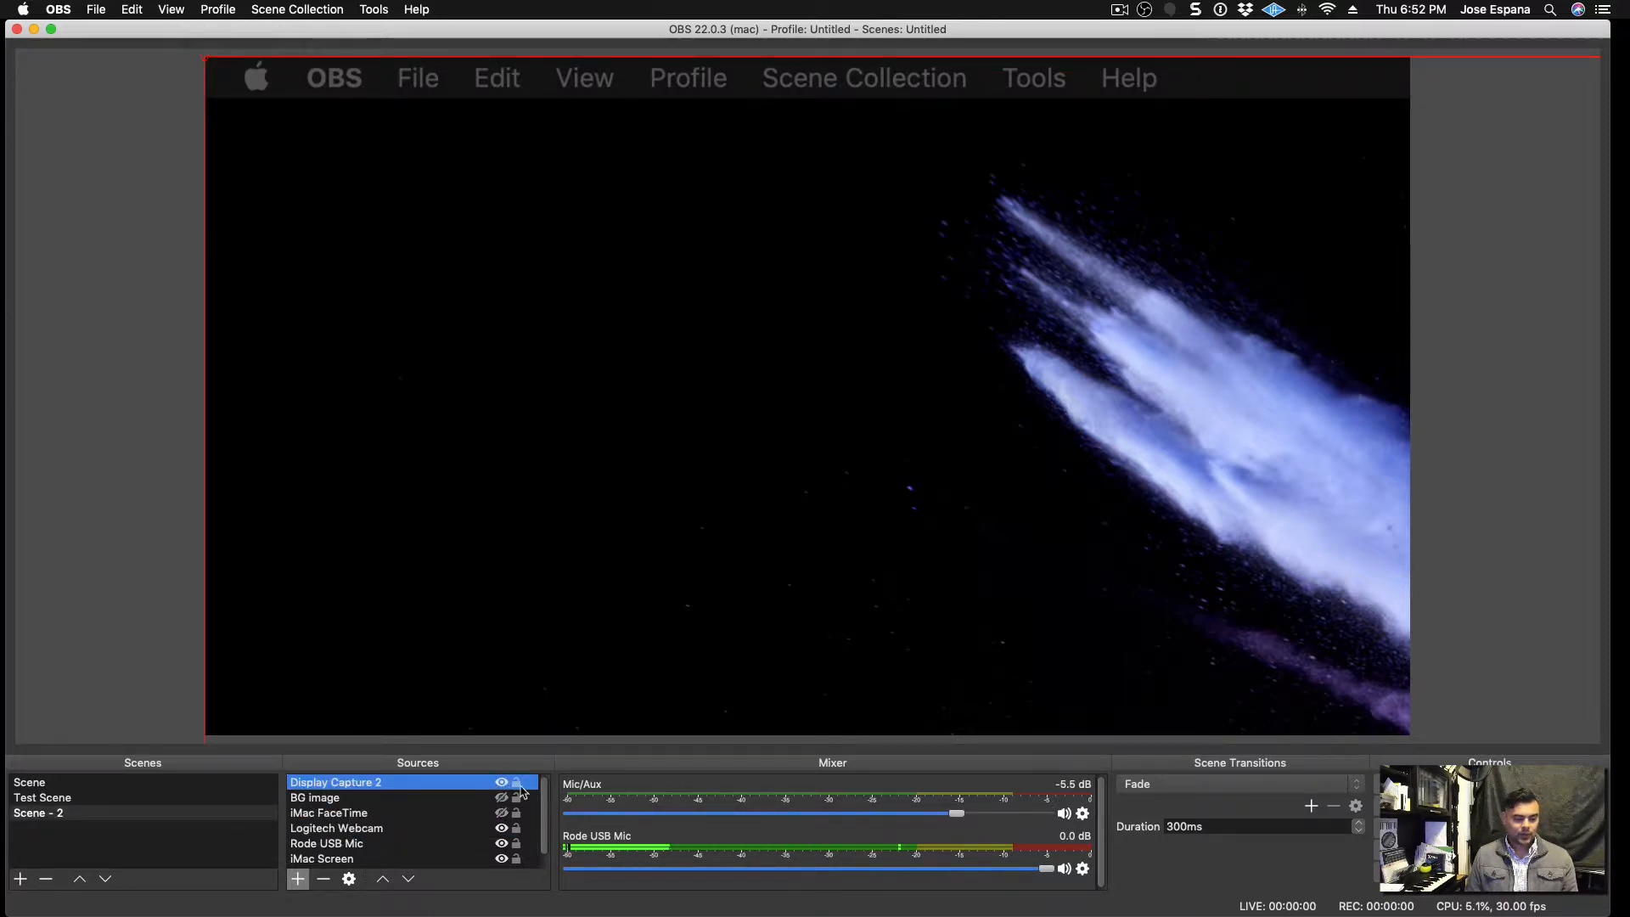
left_click(323, 879)
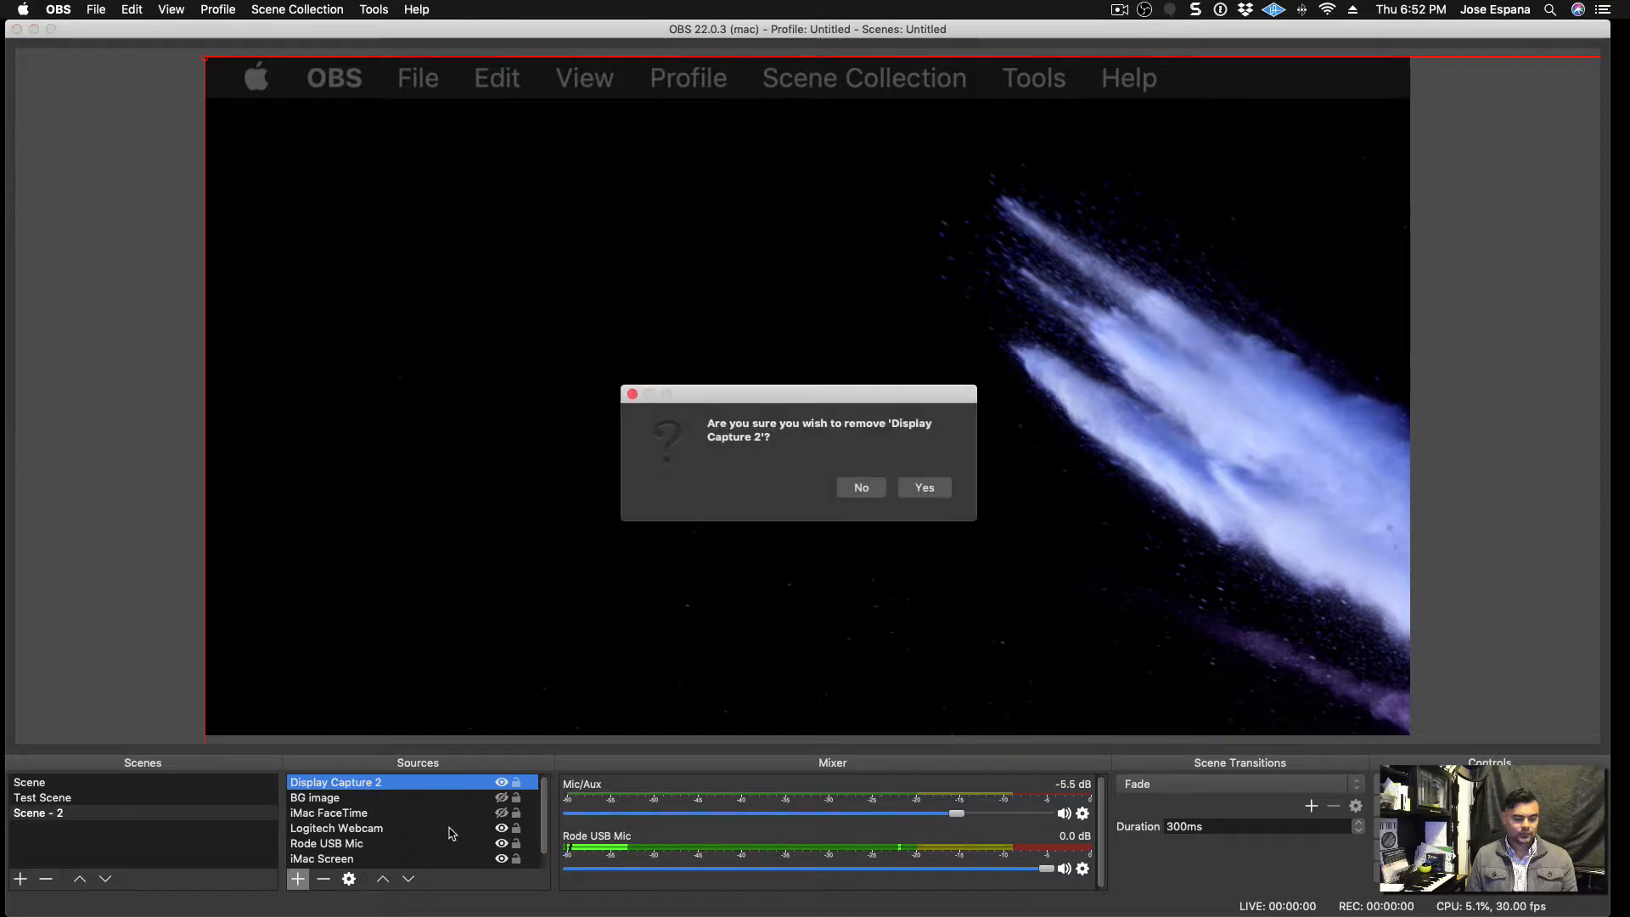
left_click(926, 492)
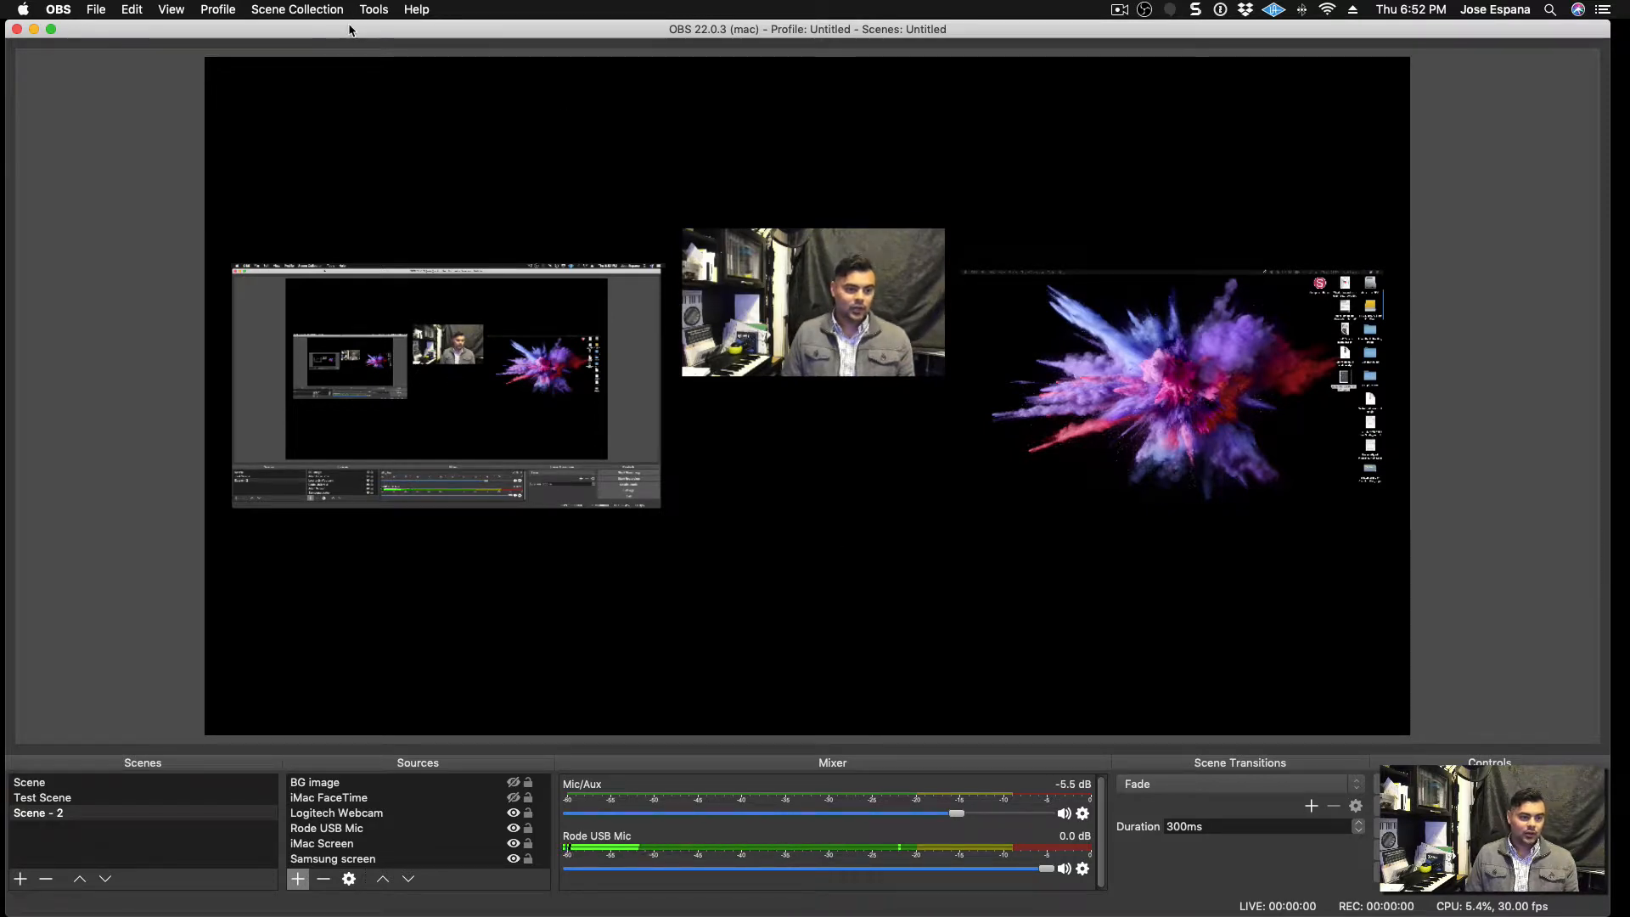
Switch to the browser and review the search results for 1080p size.
left_click_drag(350, 31, 1629, 75)
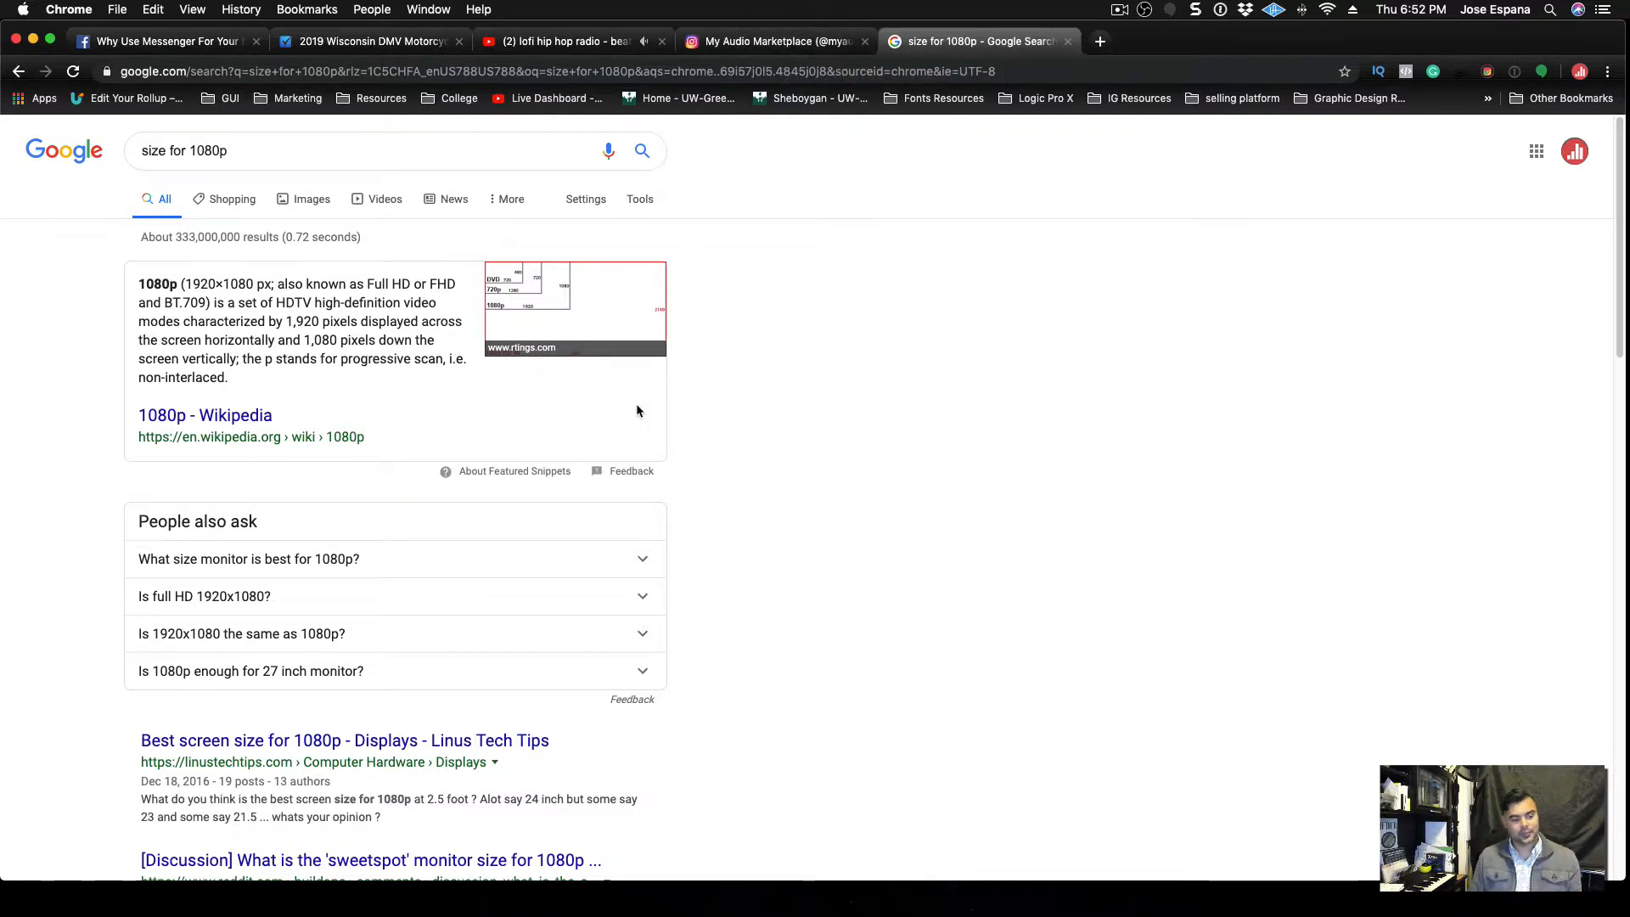
scroll(470, 588, "down", 1)
scroll(470, 588, "down", 5)
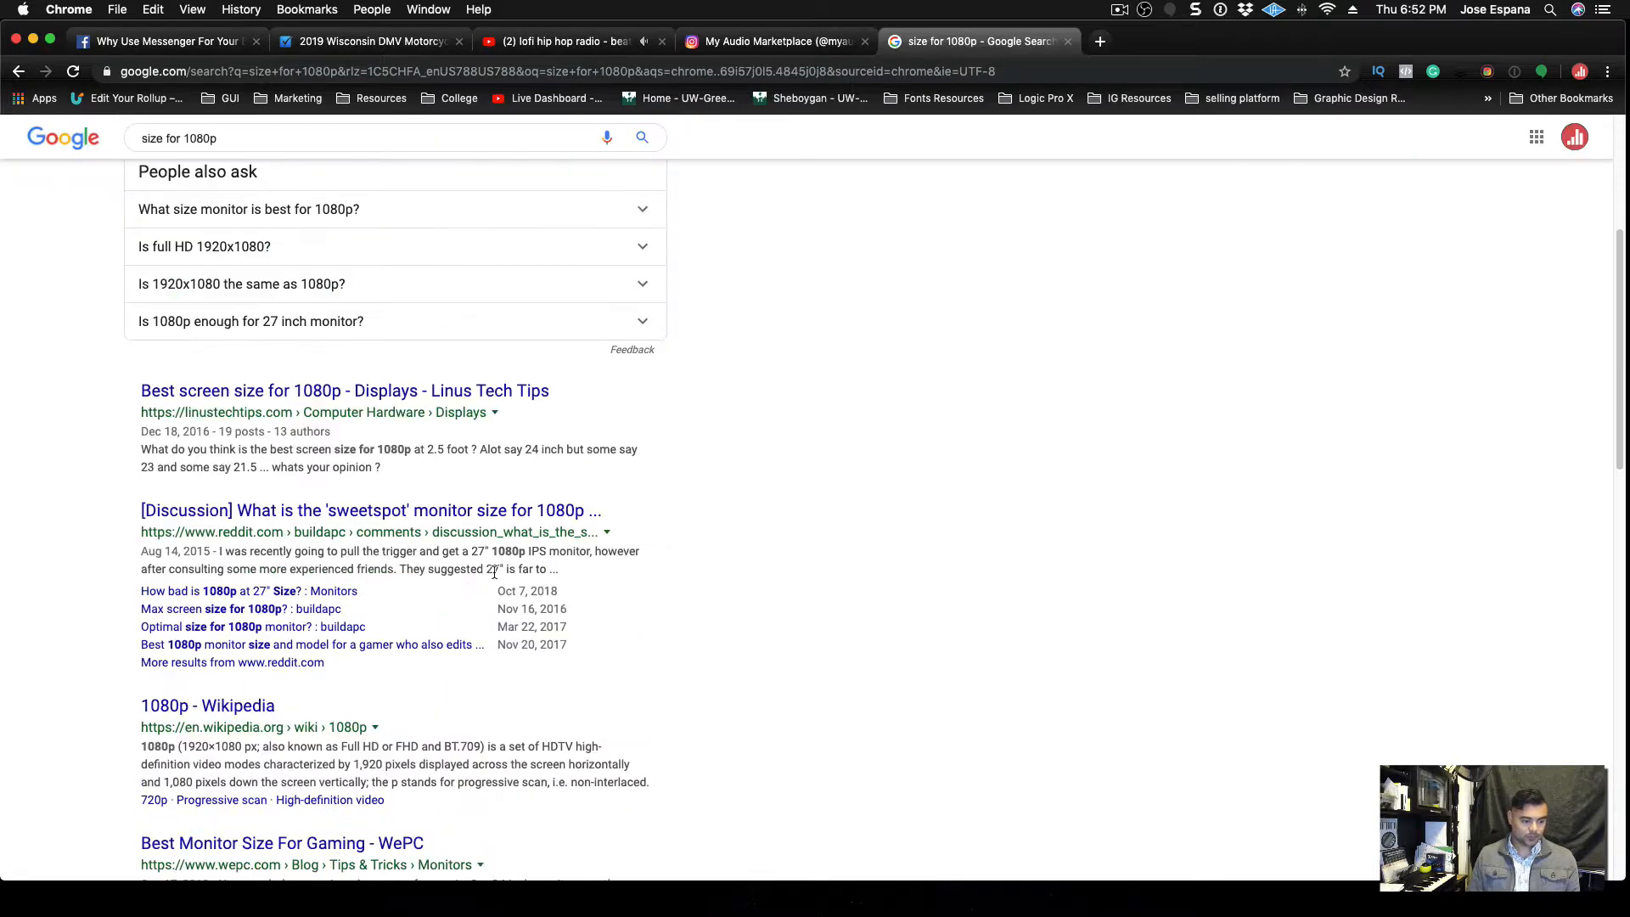
scroll(481, 411, "up", 5)
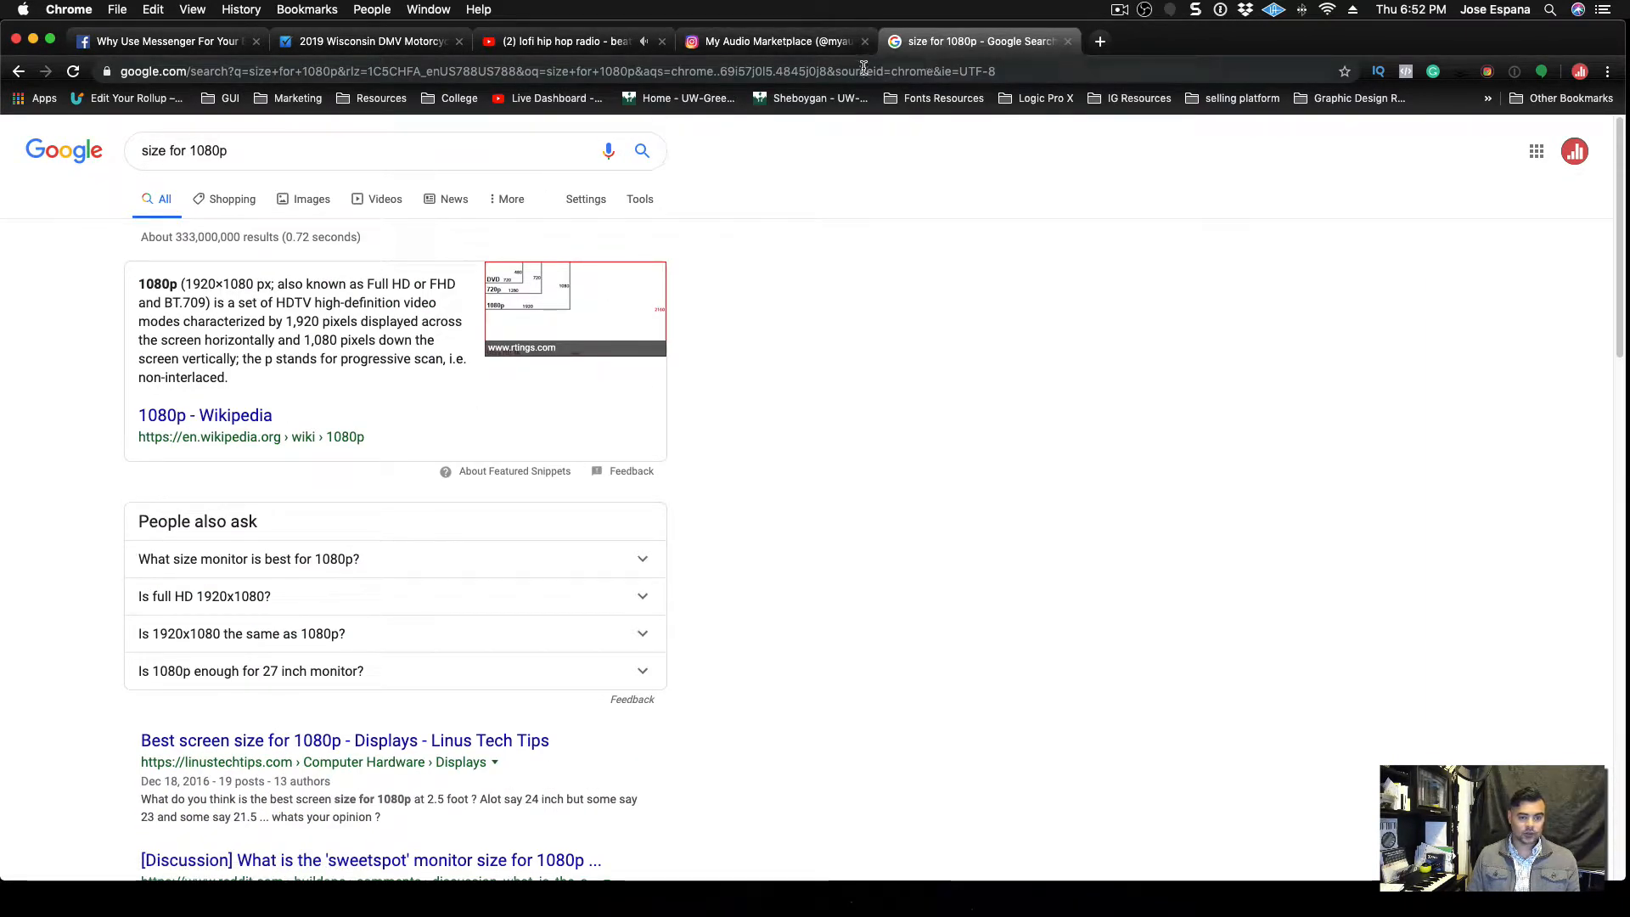
Open snappa.com in a new browser tab.
left_click(864, 41)
key("super+t")
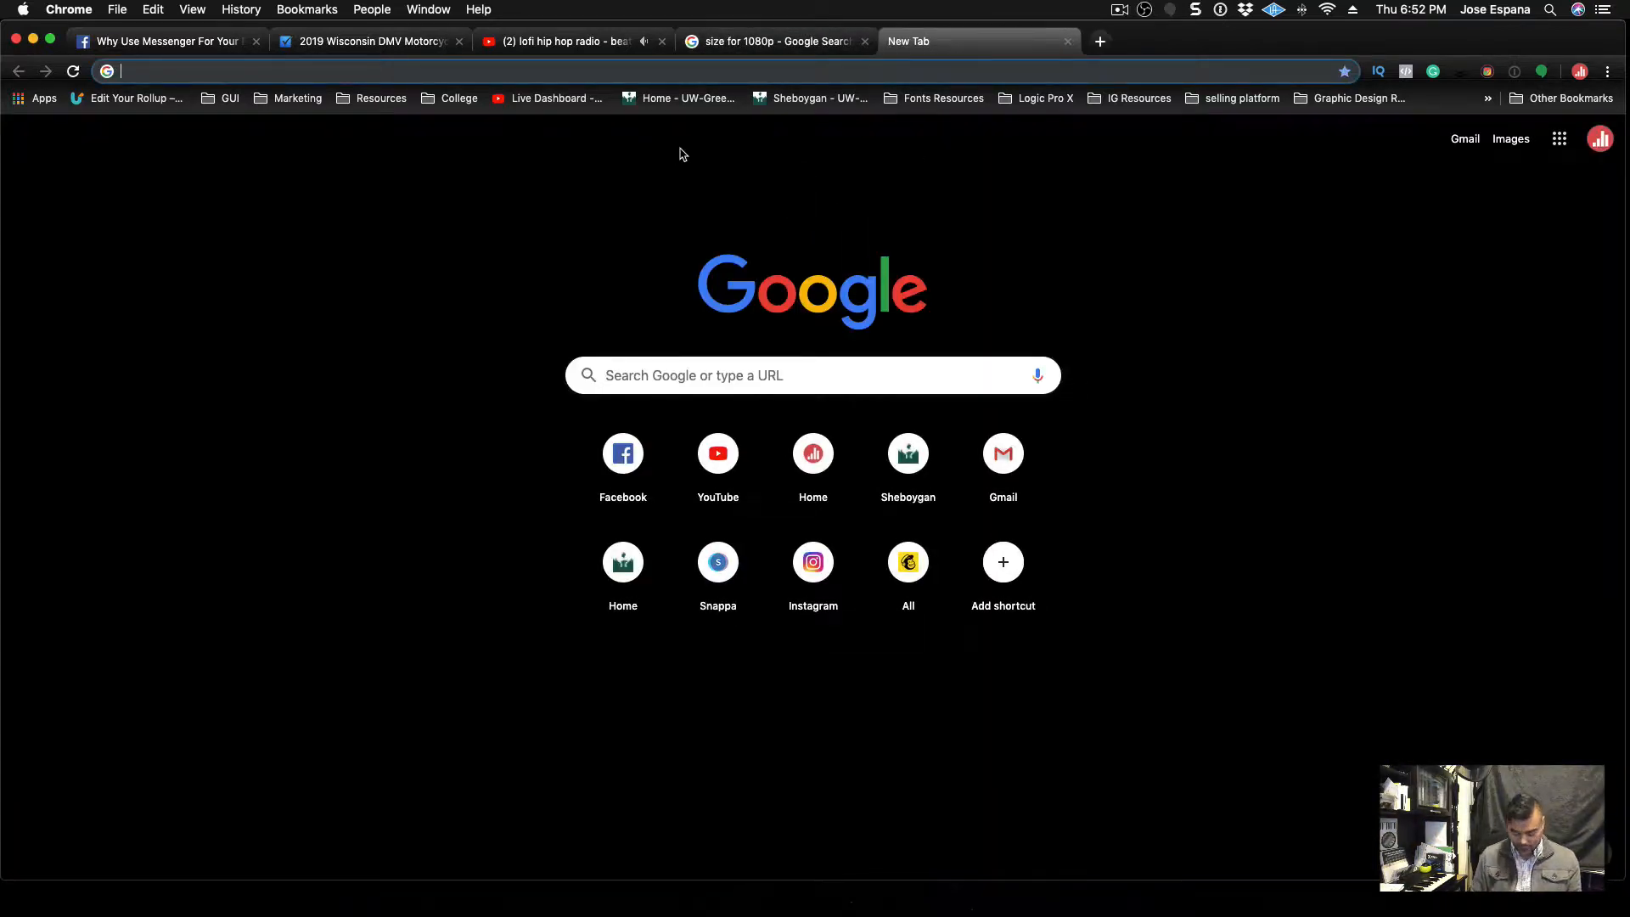
type("snappa.com")
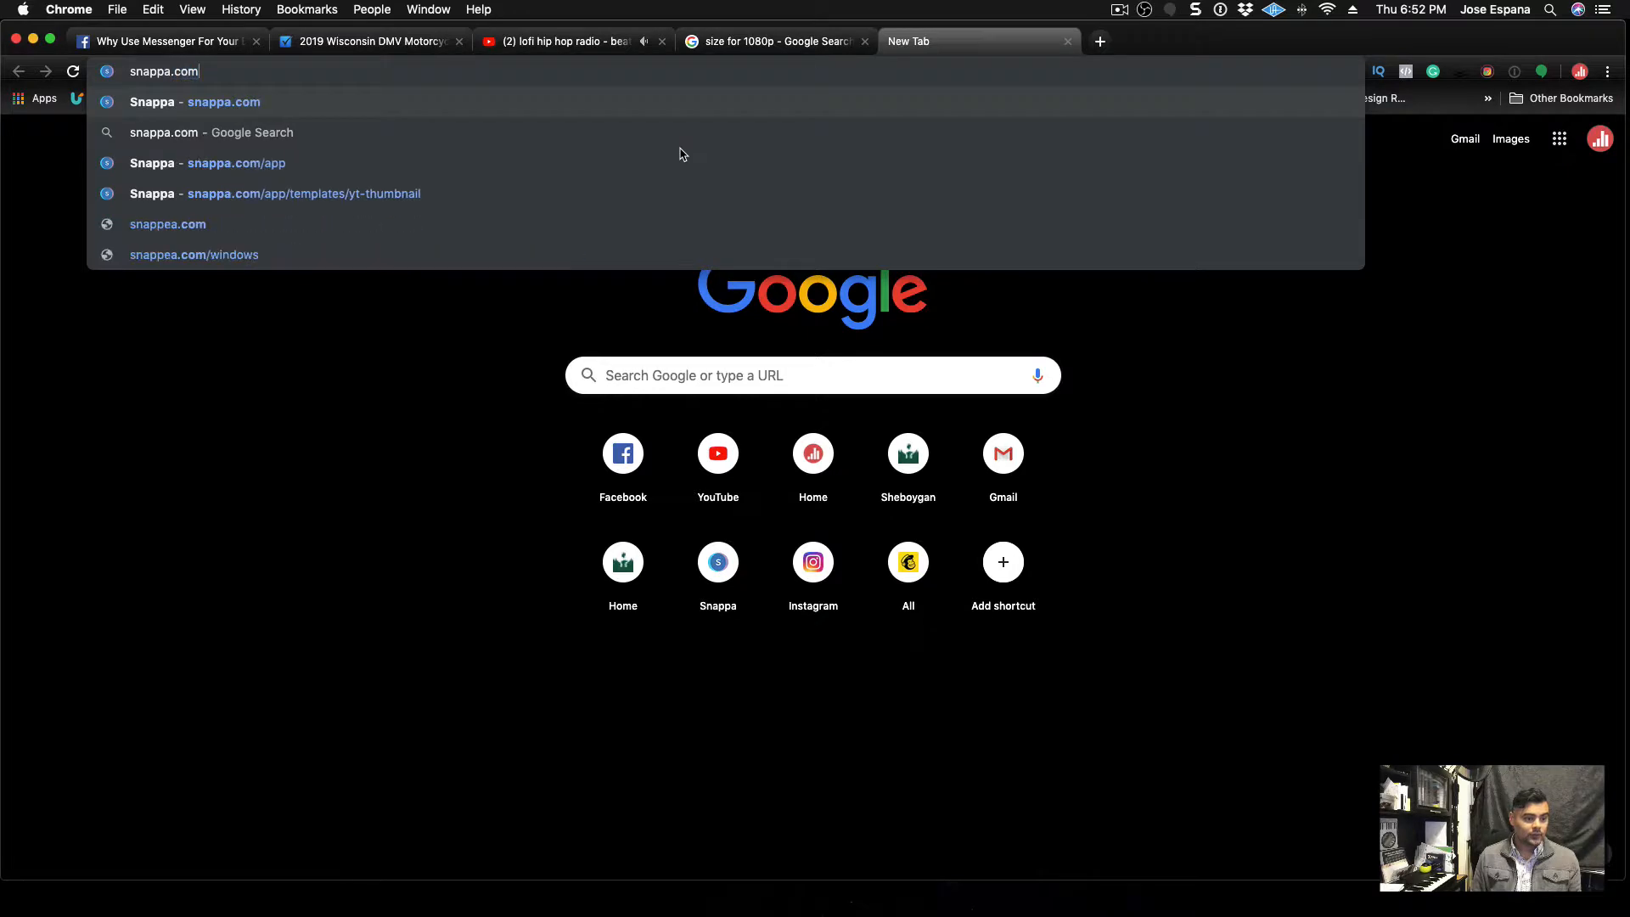
key("Return")
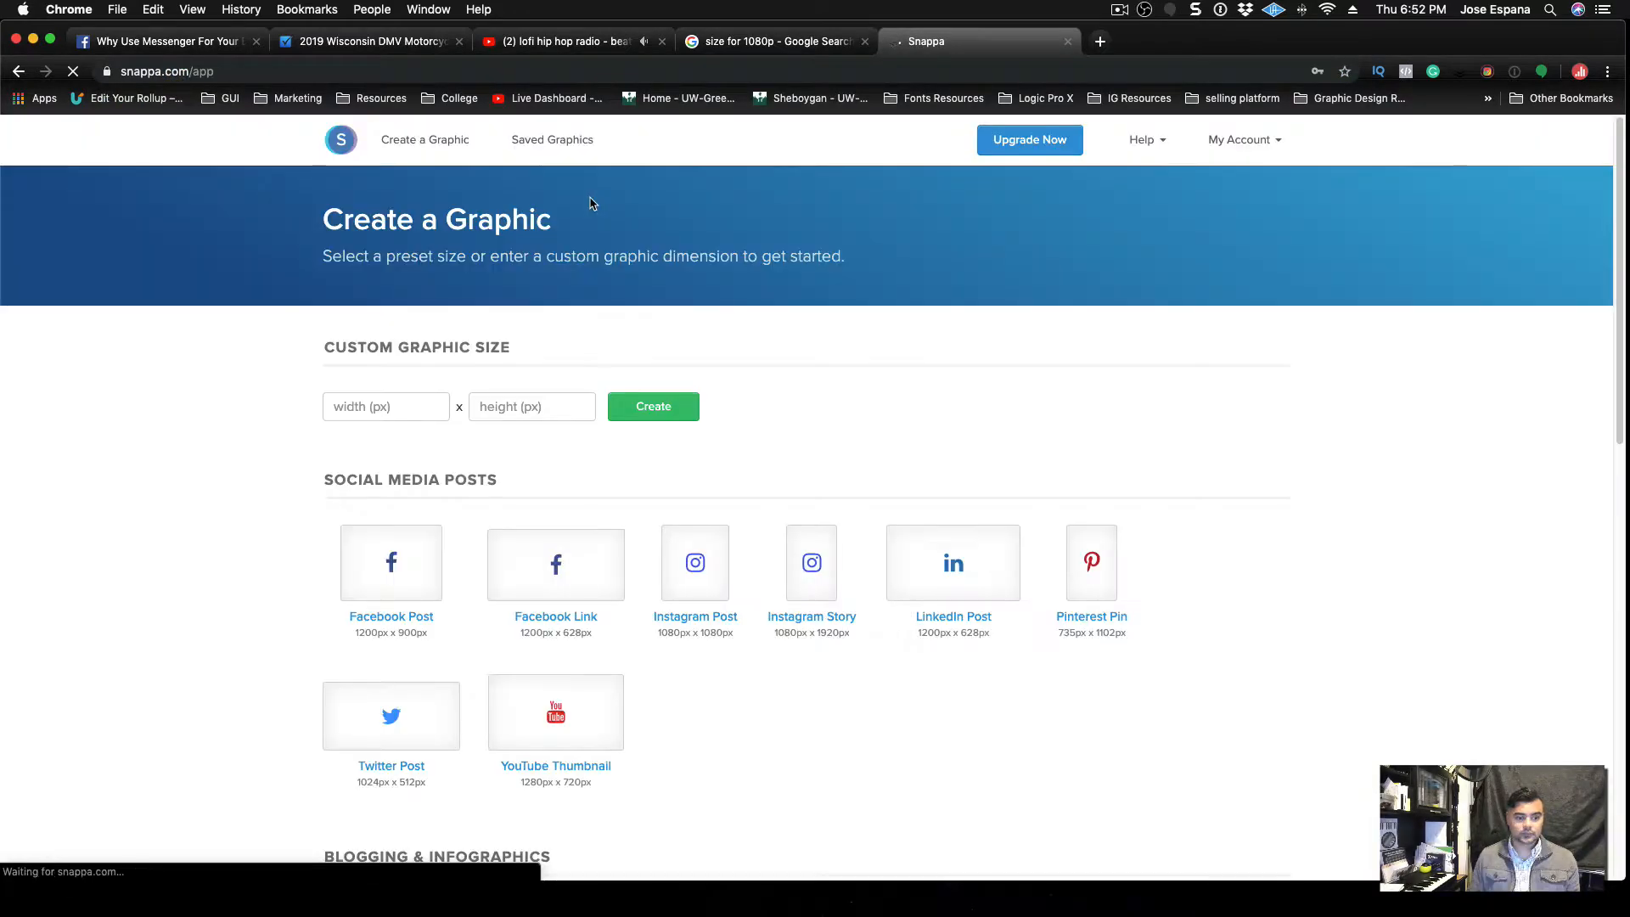
Create a custom graphic sized 1920 x 1080 px.
left_click(418, 413)
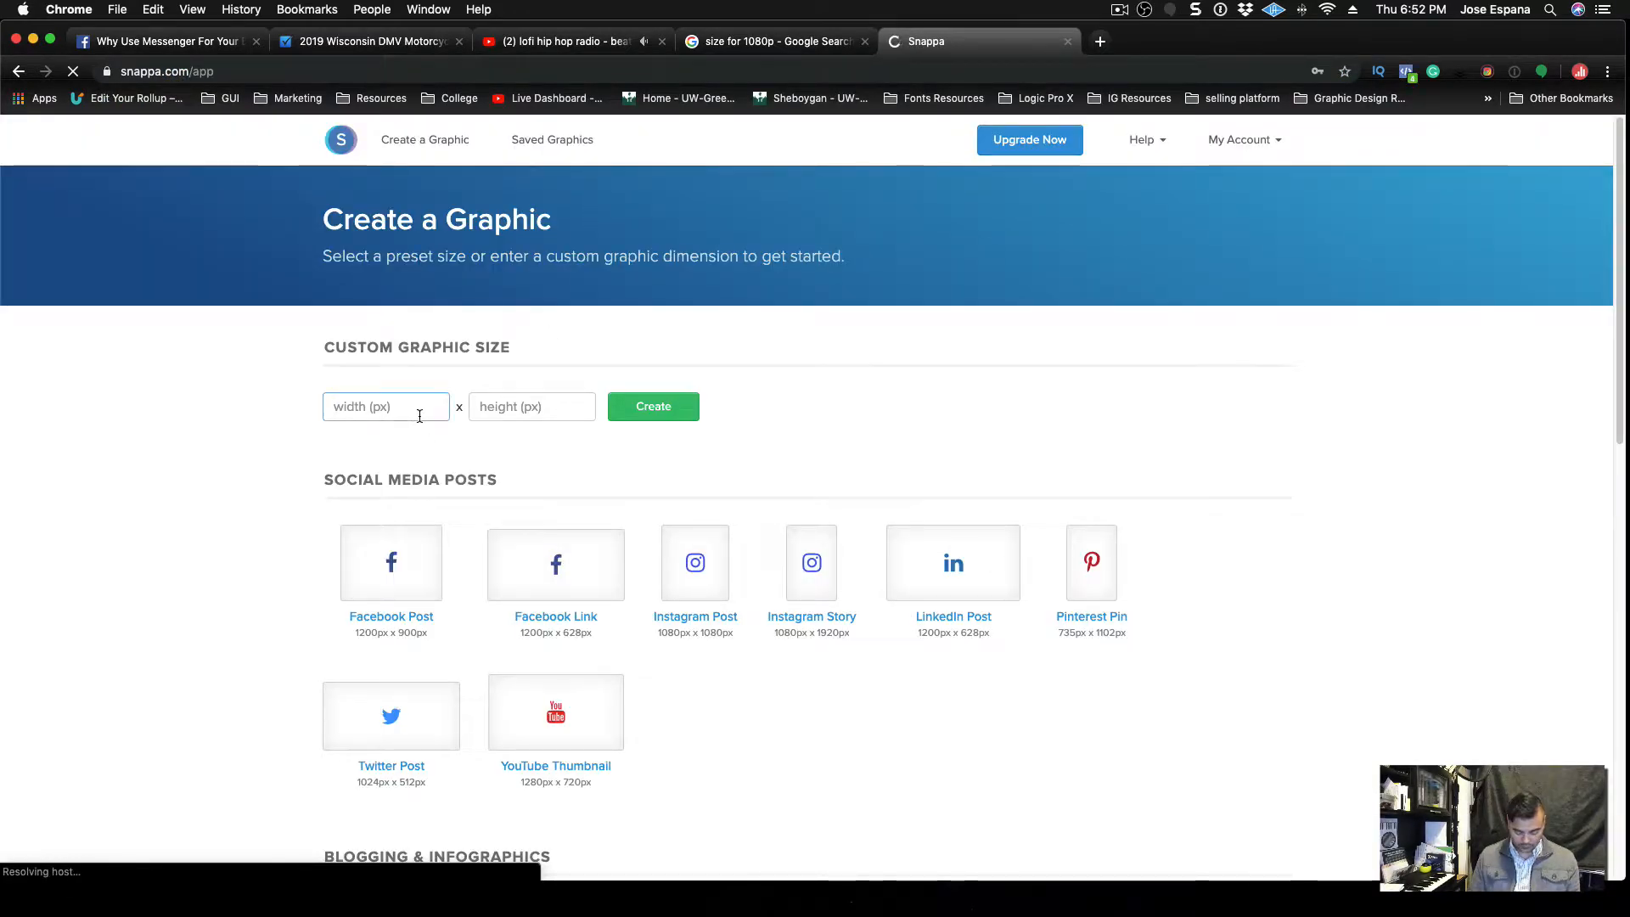
type("192")
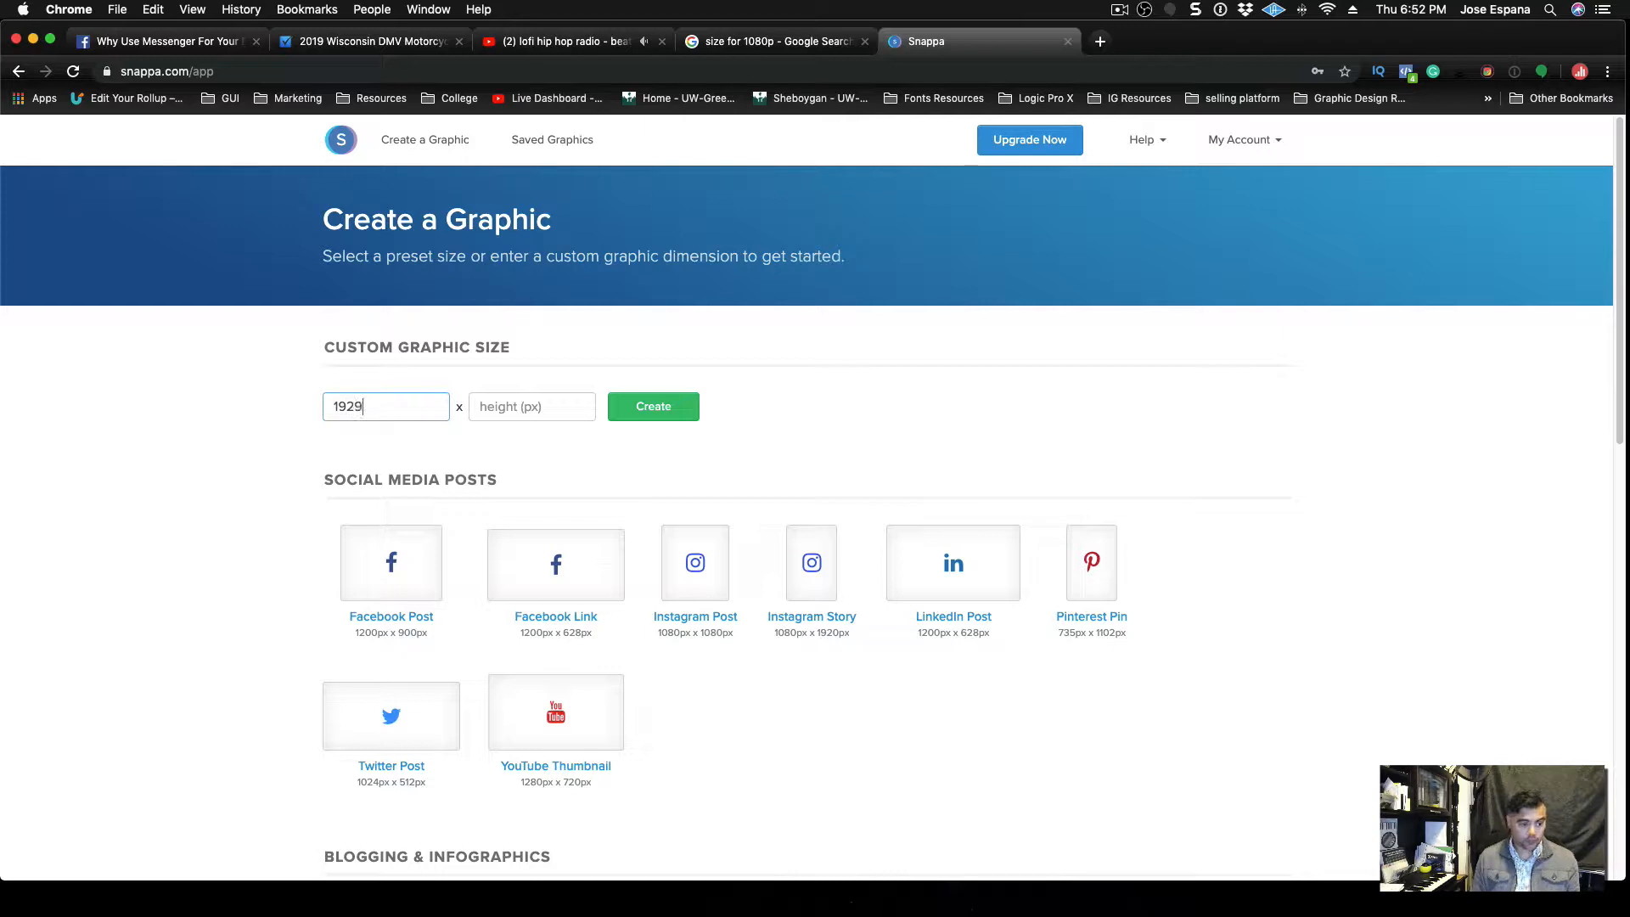
type("0")
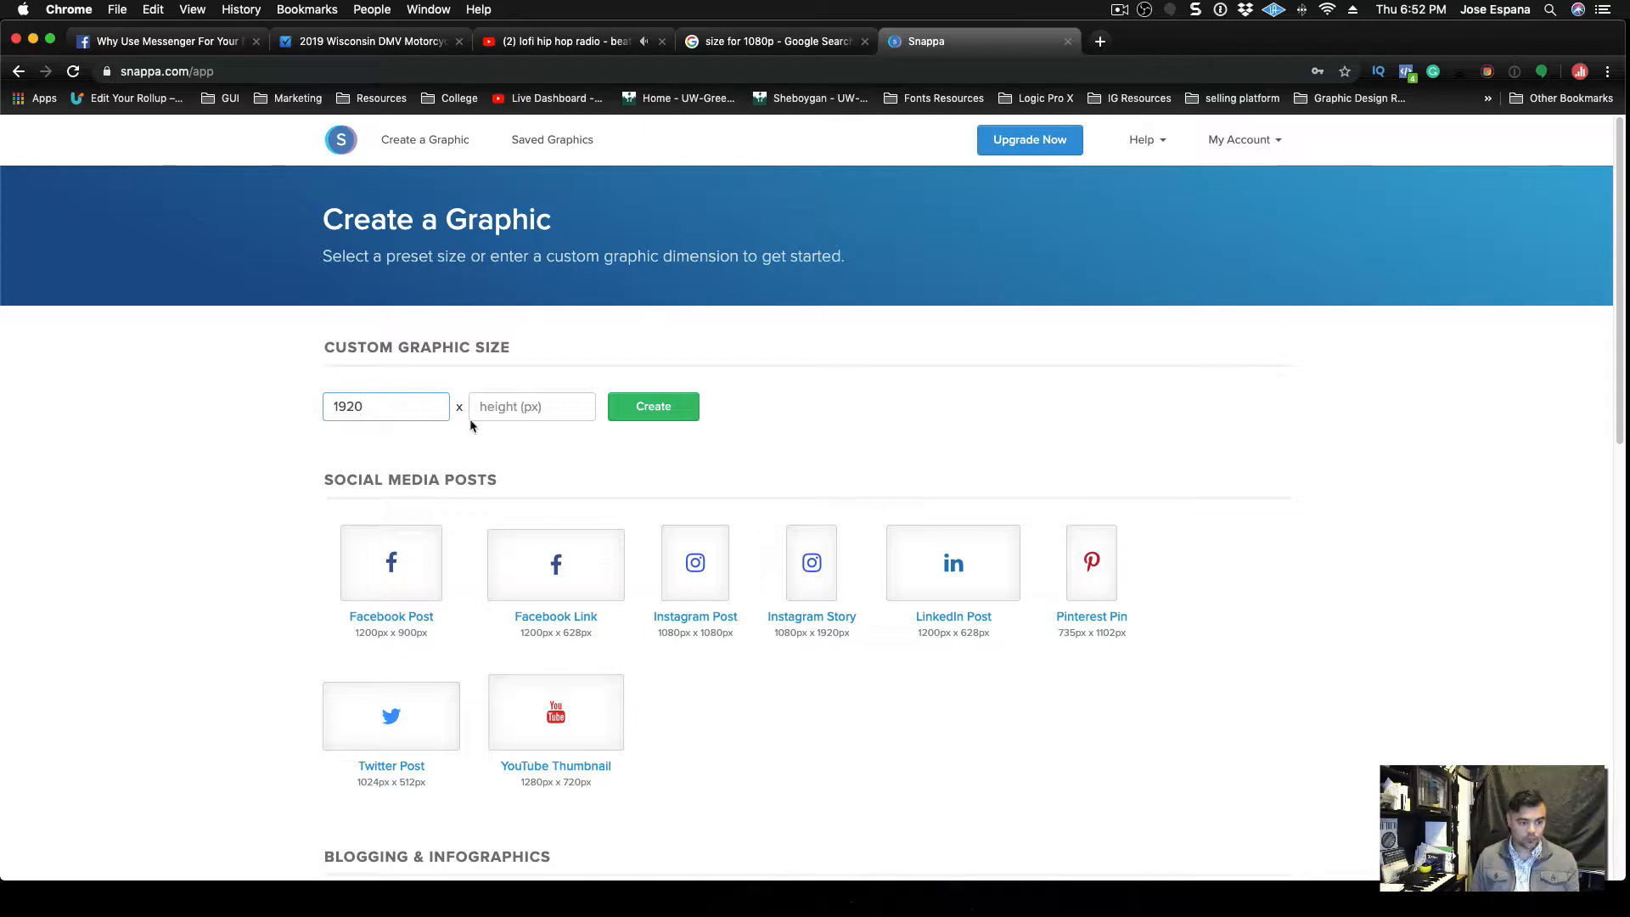
left_click(481, 409)
type("1")
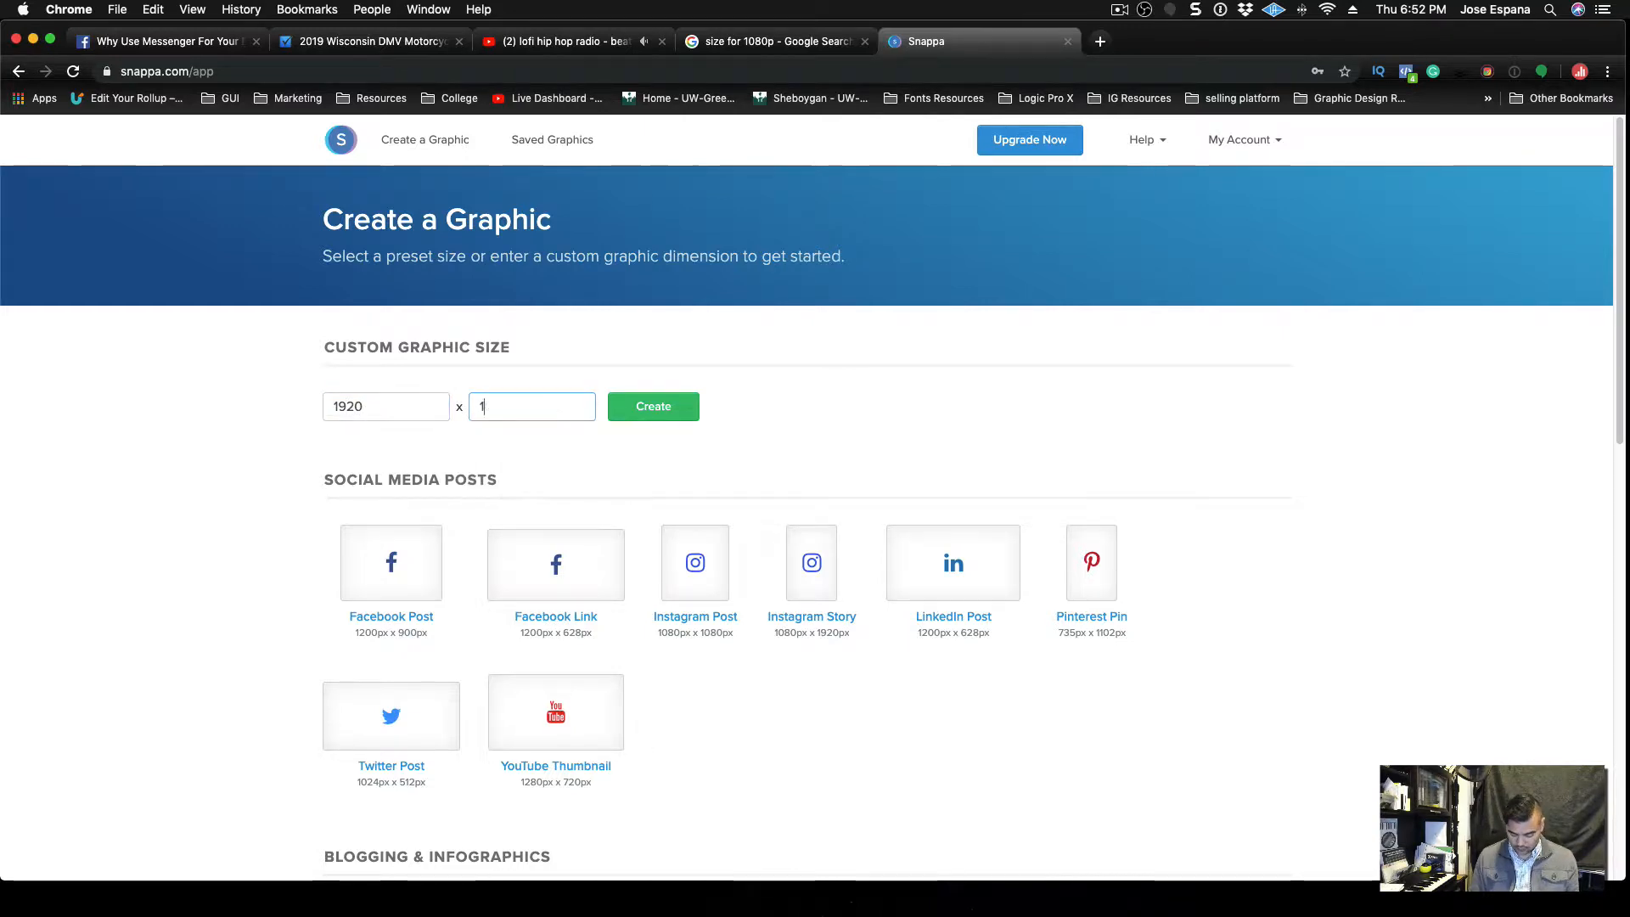
type("080")
left_click(636, 409)
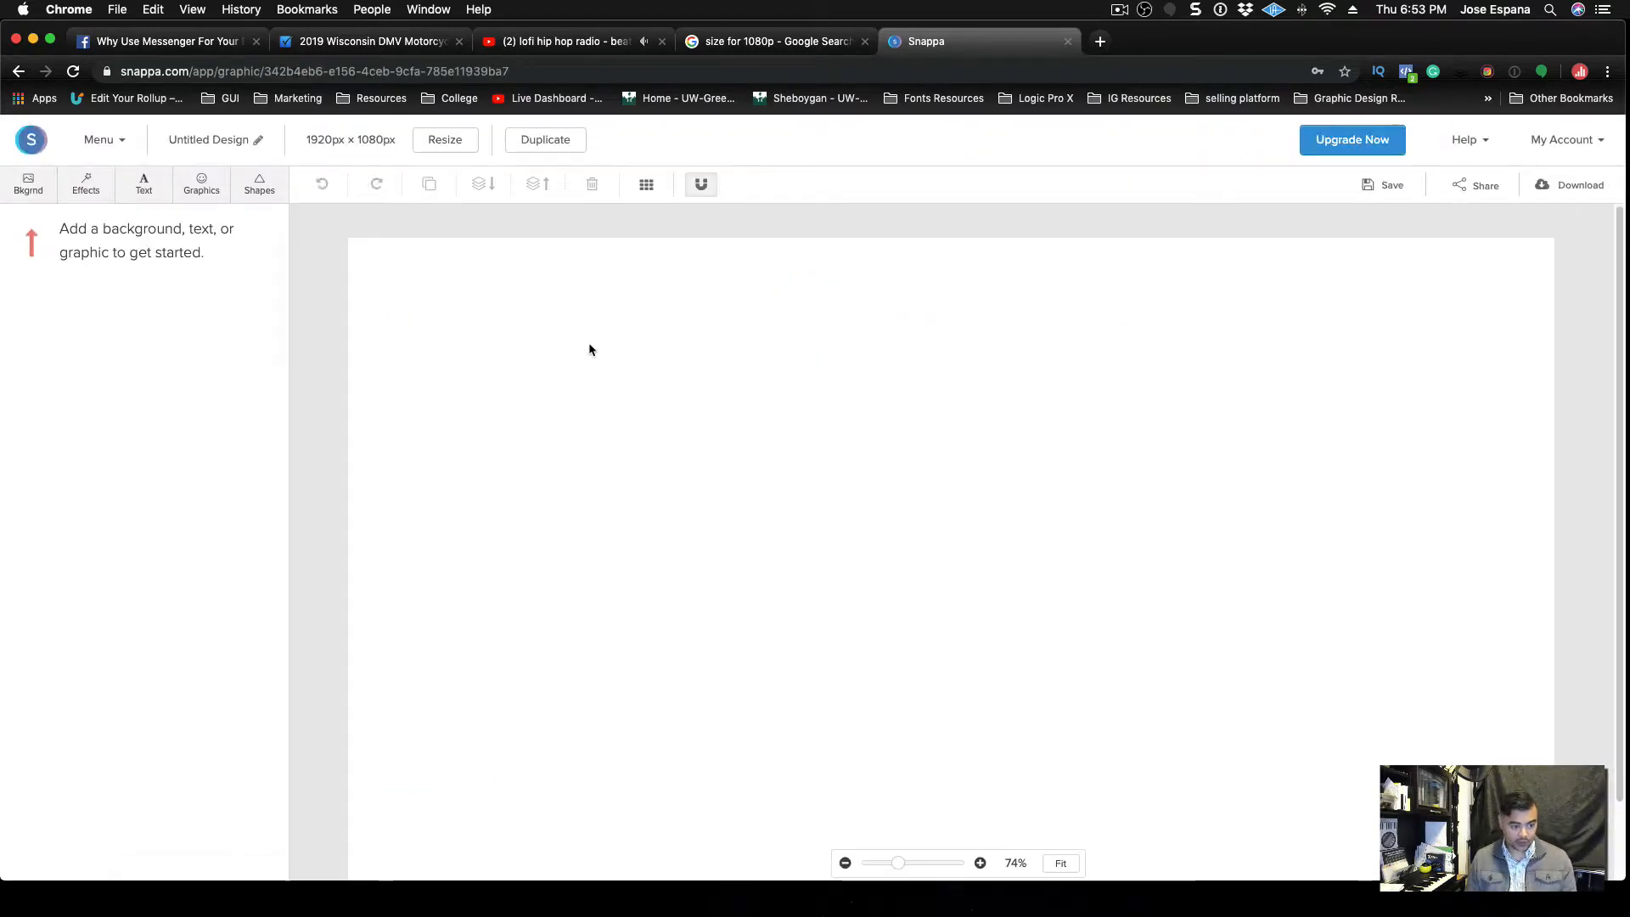
Add a filled rectangle shape to the canvas.
scroll(544, 385, "down", 2)
scroll(543, 385, "up", 2)
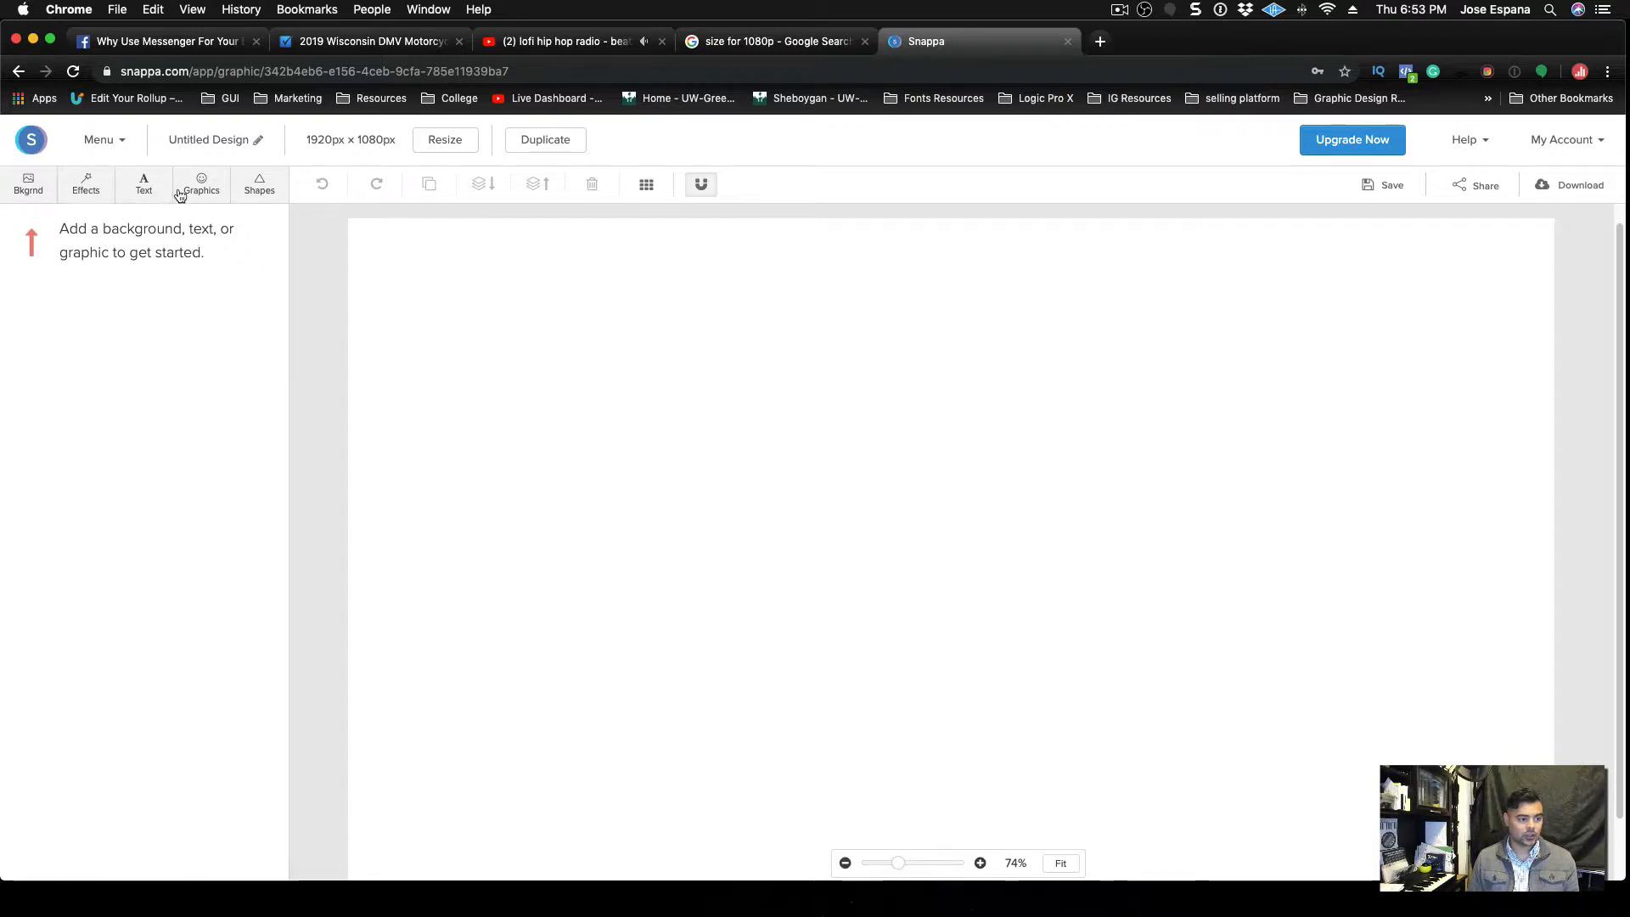
left_click(259, 183)
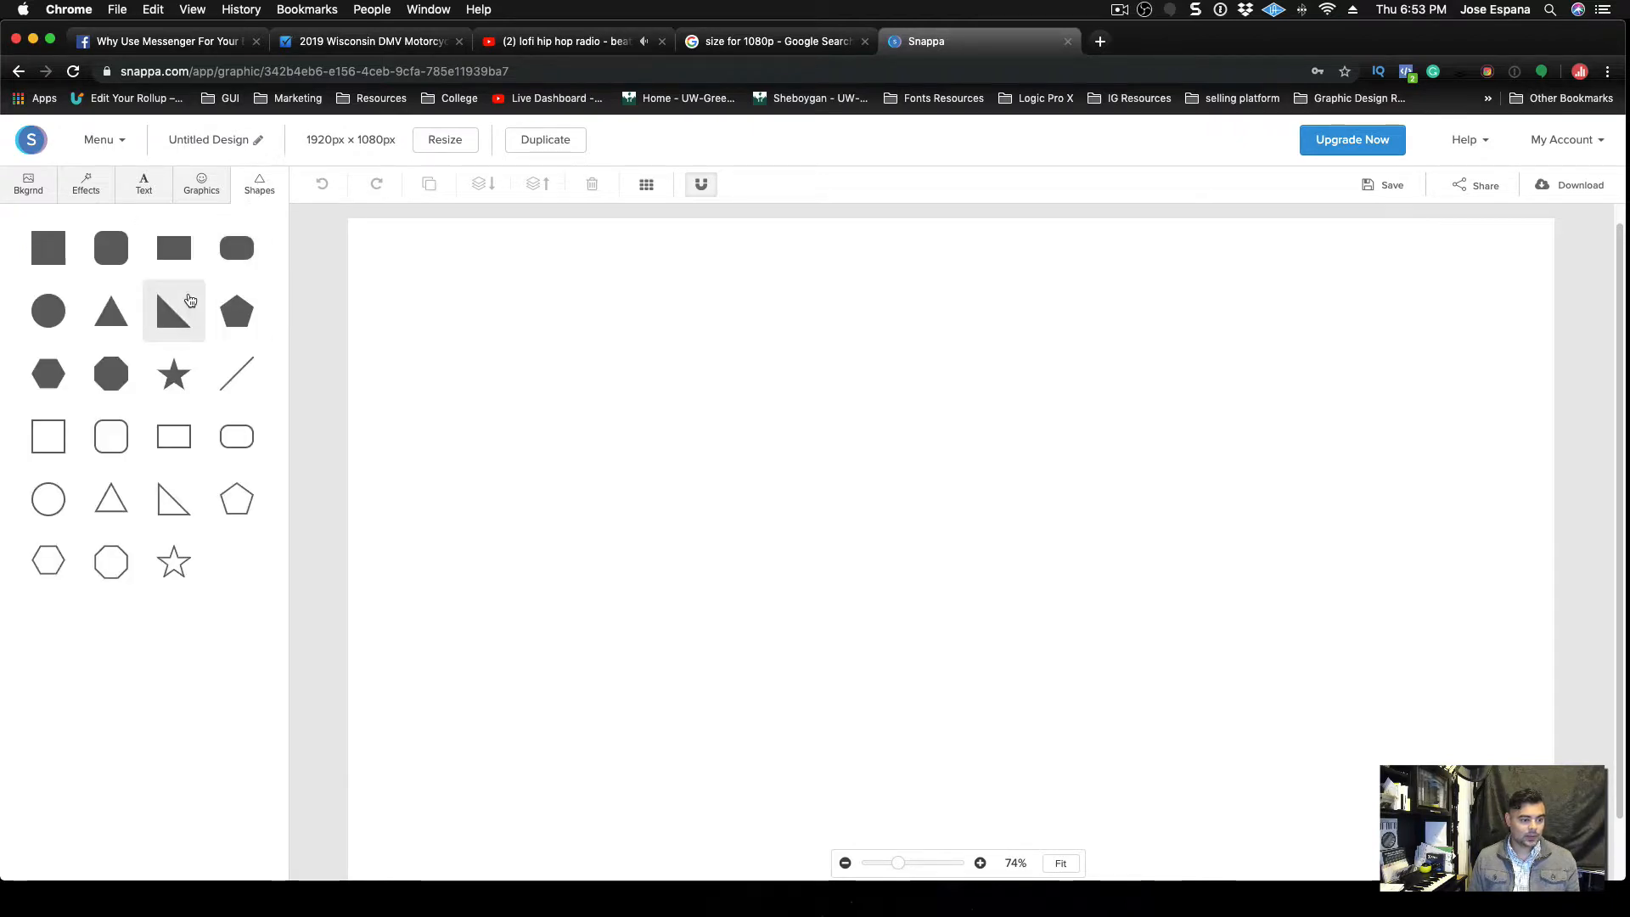
left_click(174, 248)
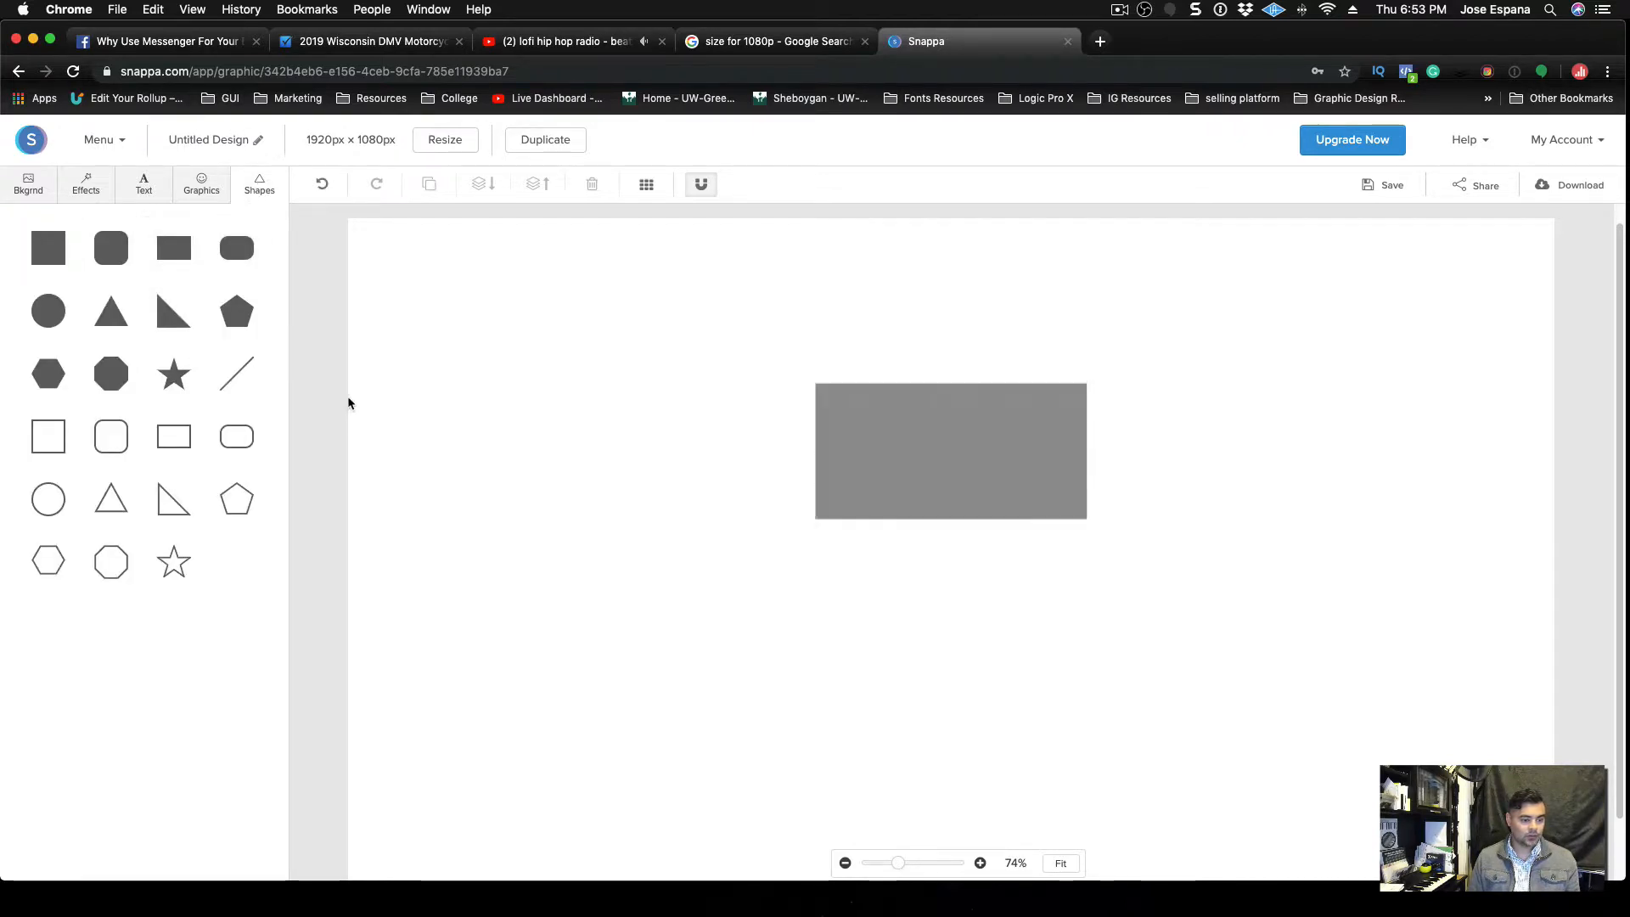
Move the rectangle toward the canvas's left side and enlarge it.
left_click_drag(947, 570, 563, 545)
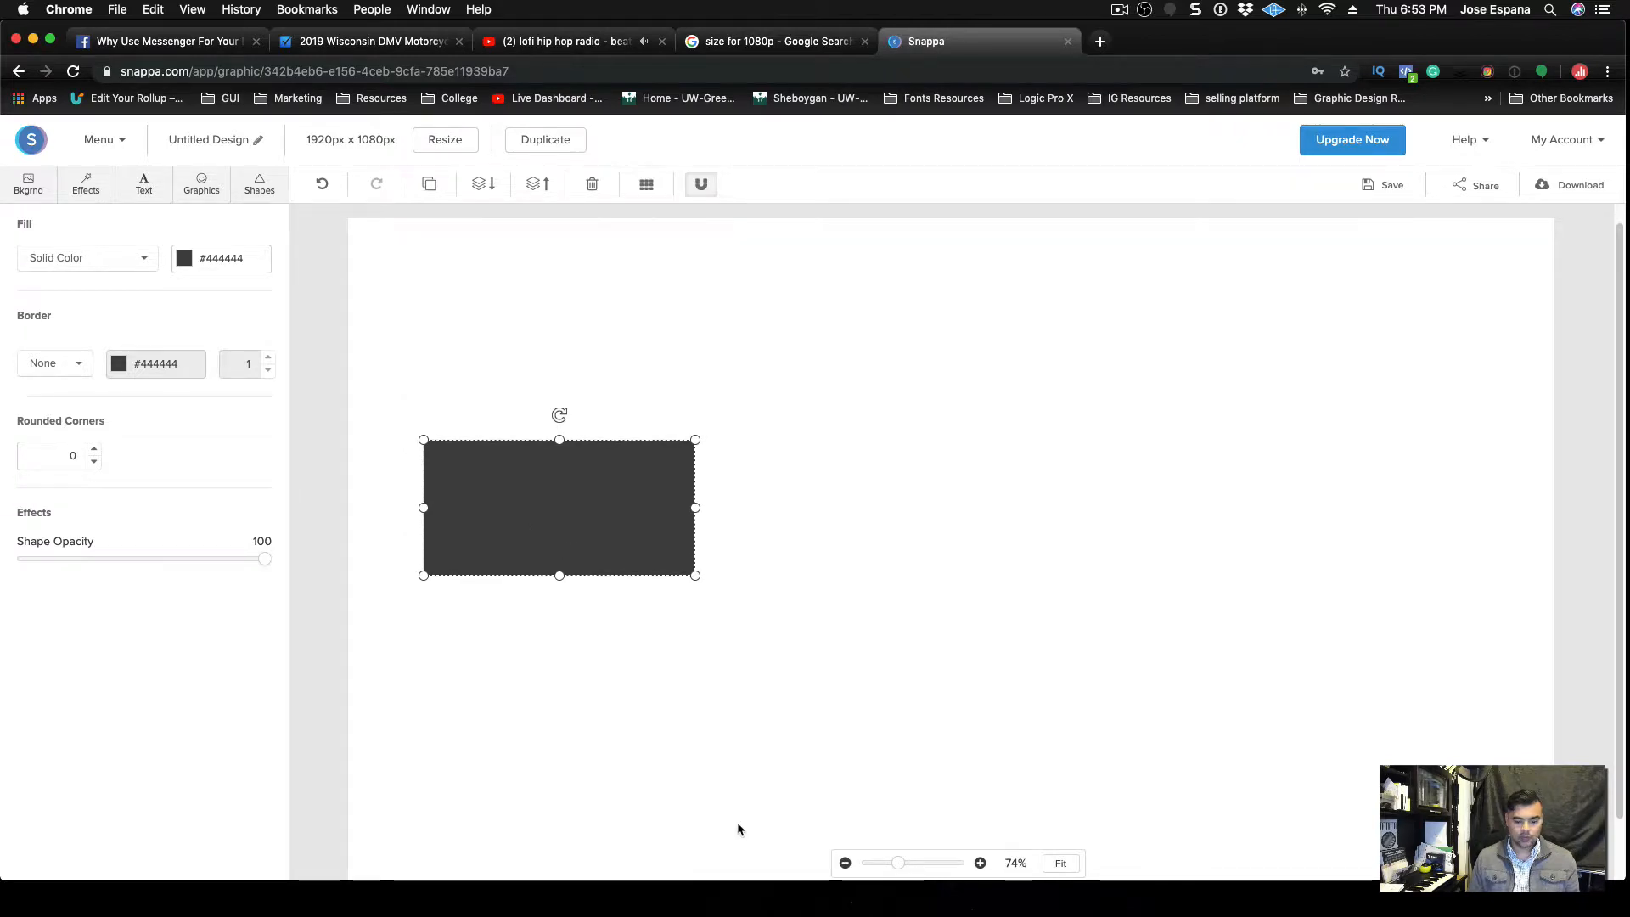
left_click(845, 863)
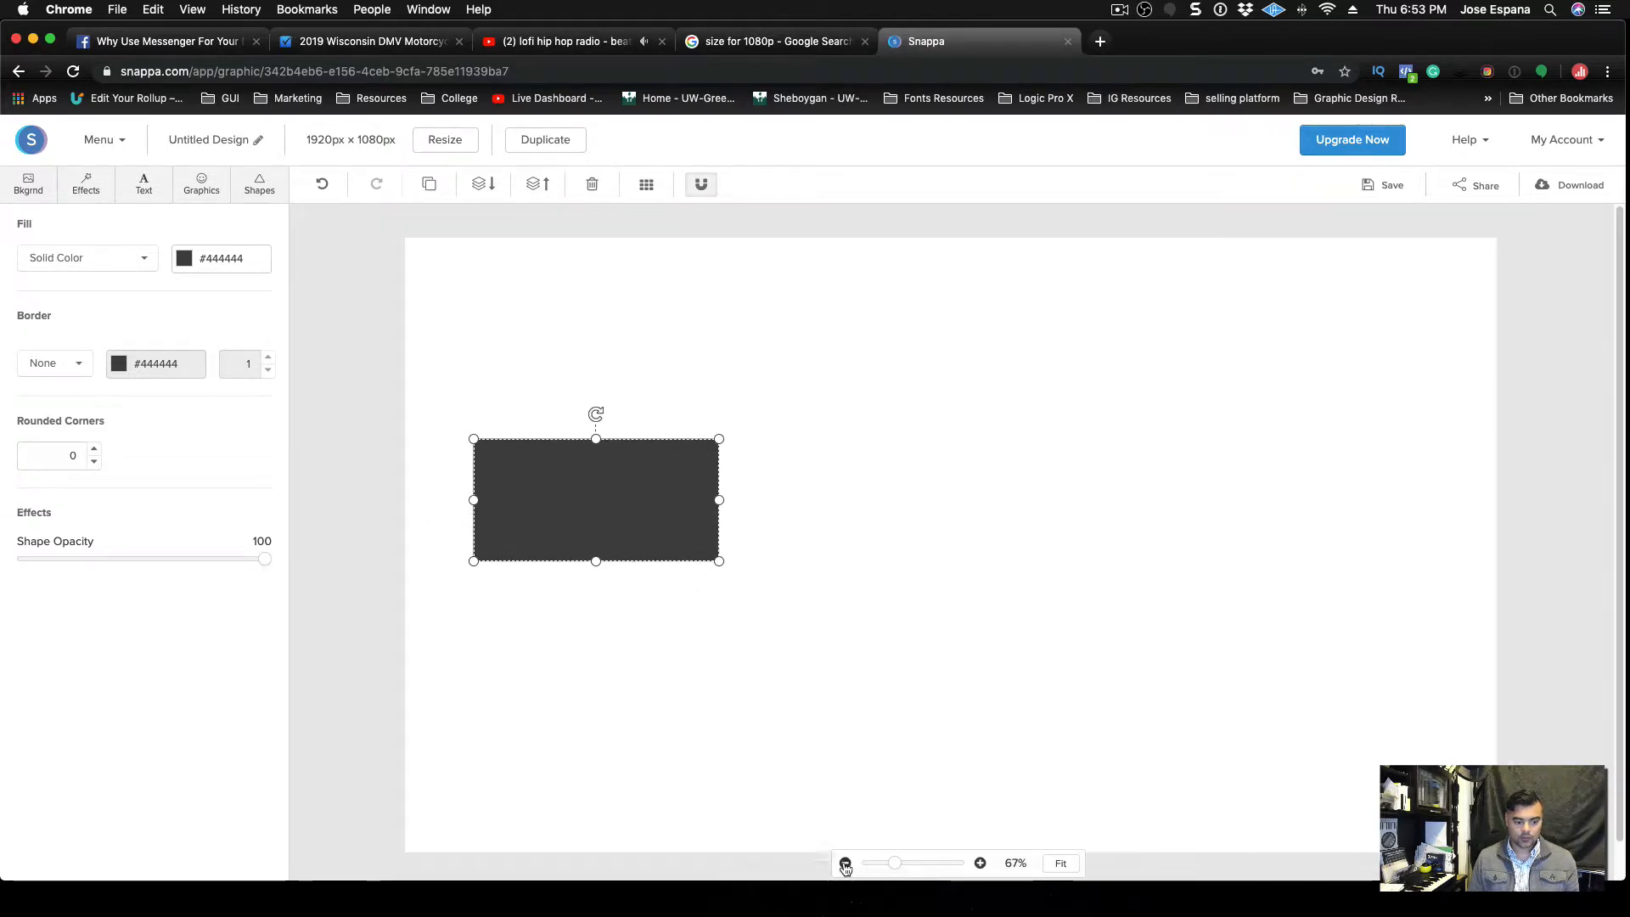
left_click_drag(590, 517, 575, 562)
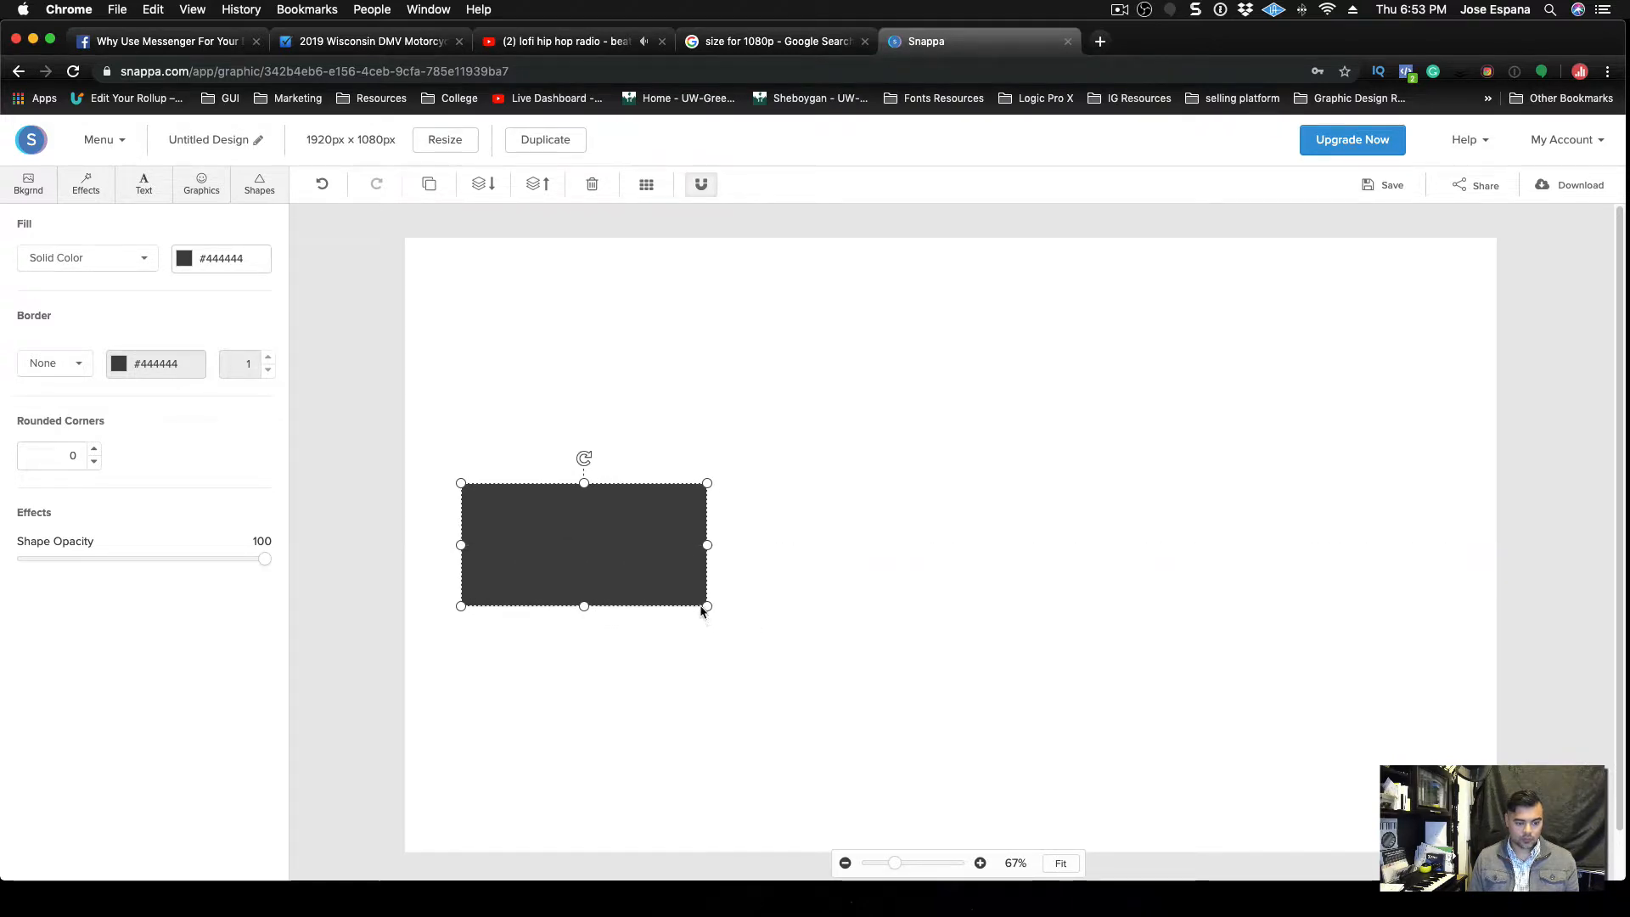
left_click_drag(705, 608, 844, 732)
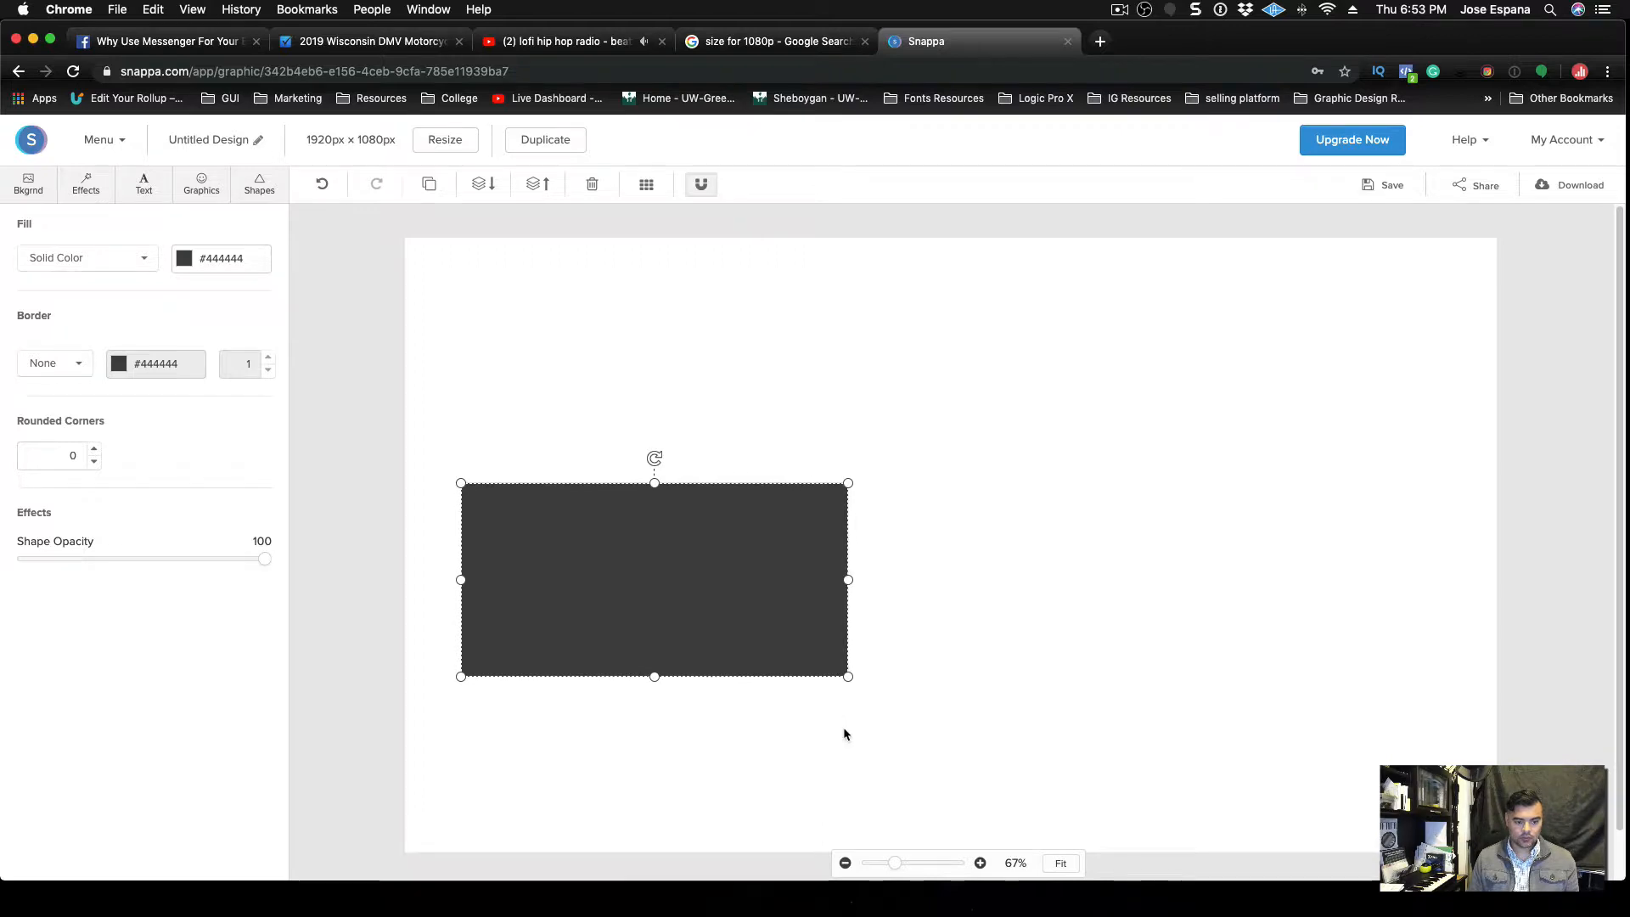
left_click_drag(751, 592, 736, 578)
mouse_move(748, 578)
left_mouse_down()
mouse_move(724, 611)
mouse_move(727, 585)
left_mouse_up()
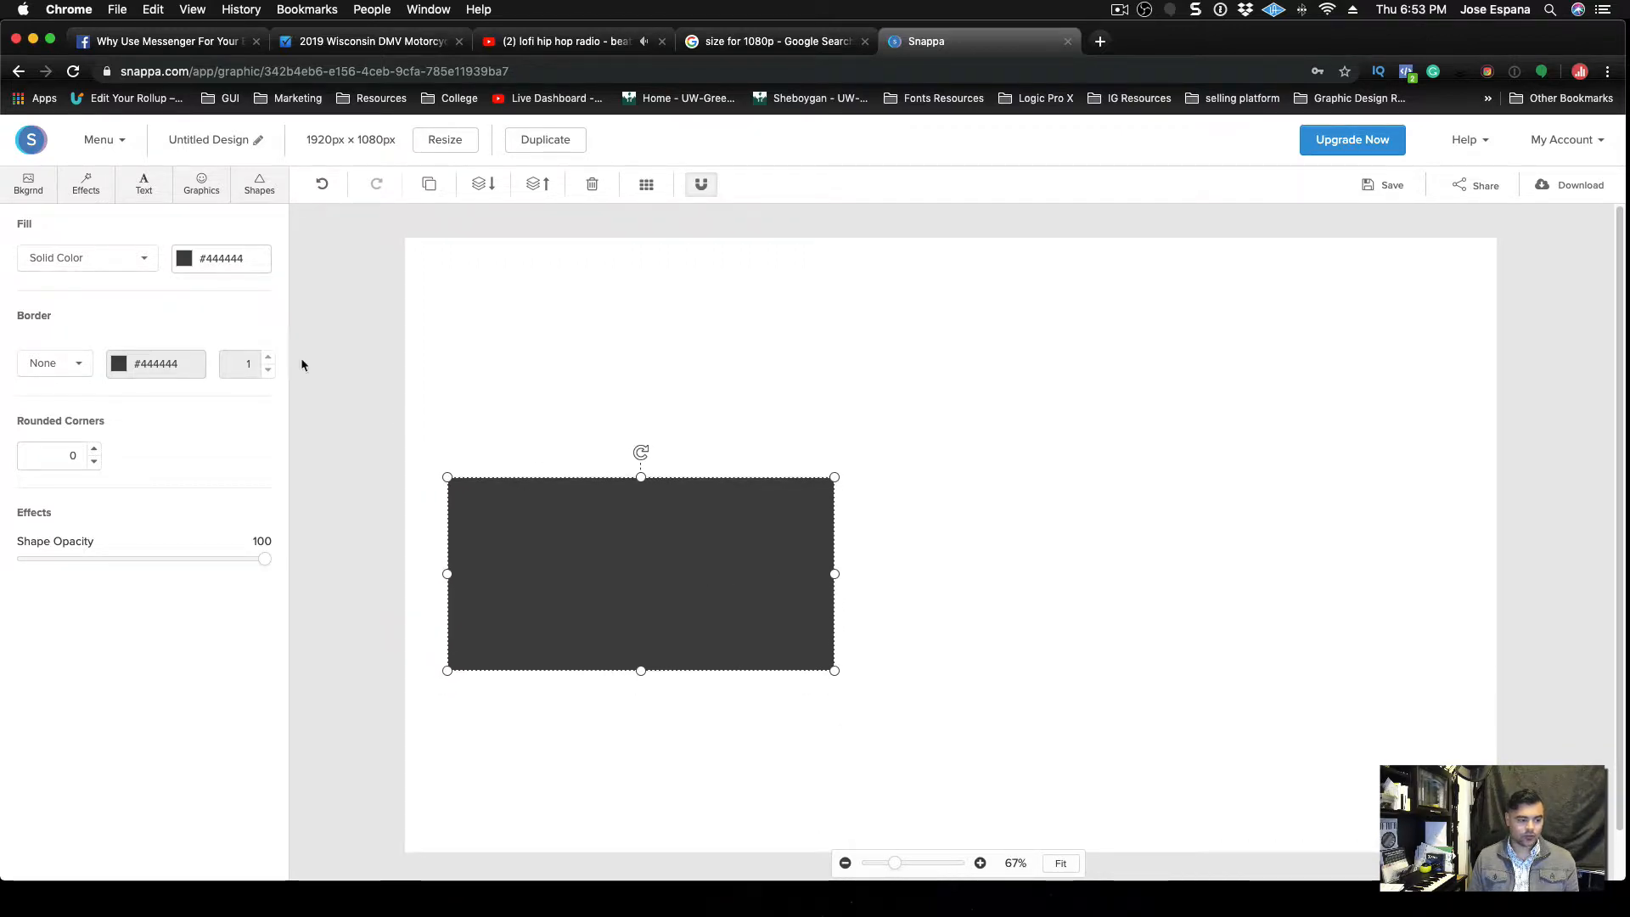
Add a second filled rectangle, enlarge it, and place it to the right of the first one.
left_click(202, 187)
left_click(259, 188)
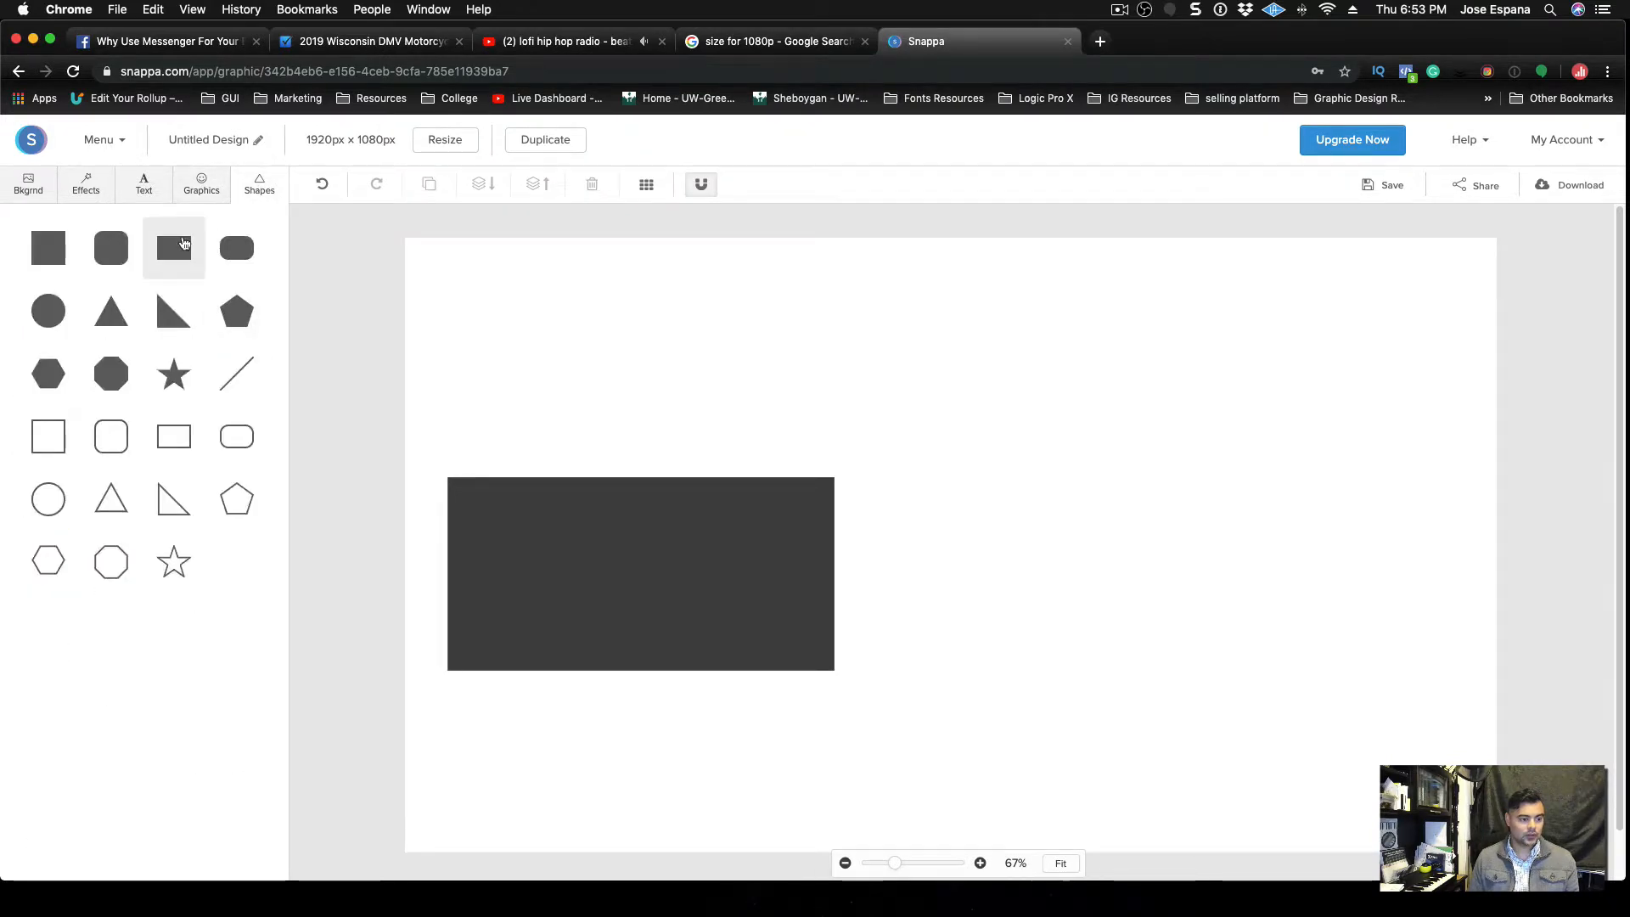
left_click(175, 248)
left_click_drag(918, 541, 924, 531)
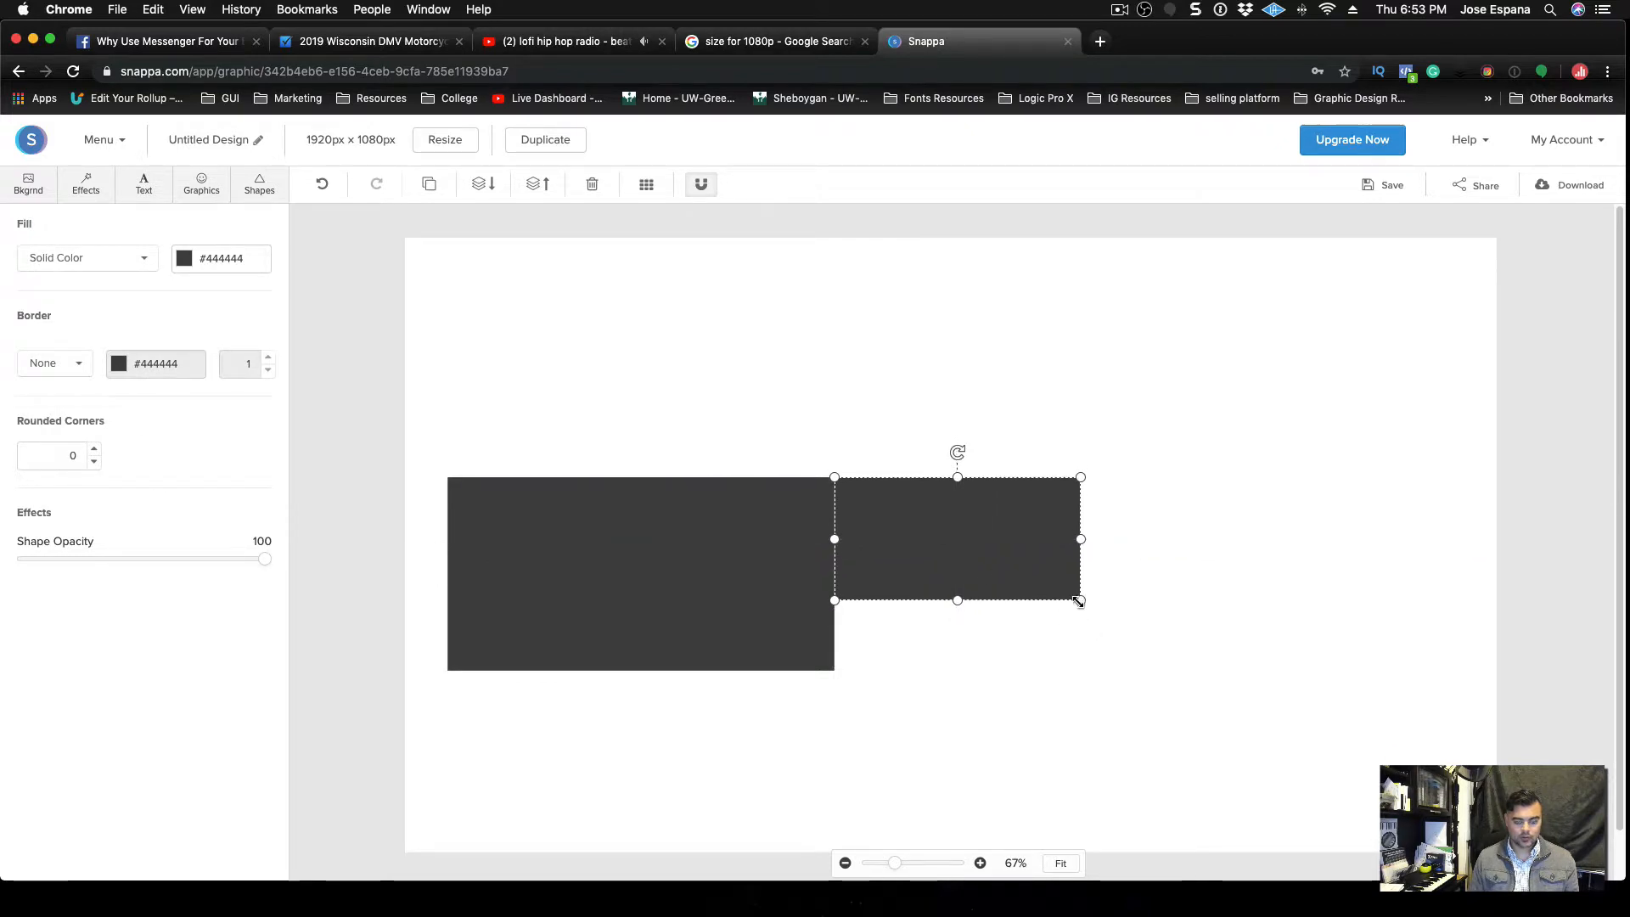
left_click_drag(1078, 602, 1303, 615)
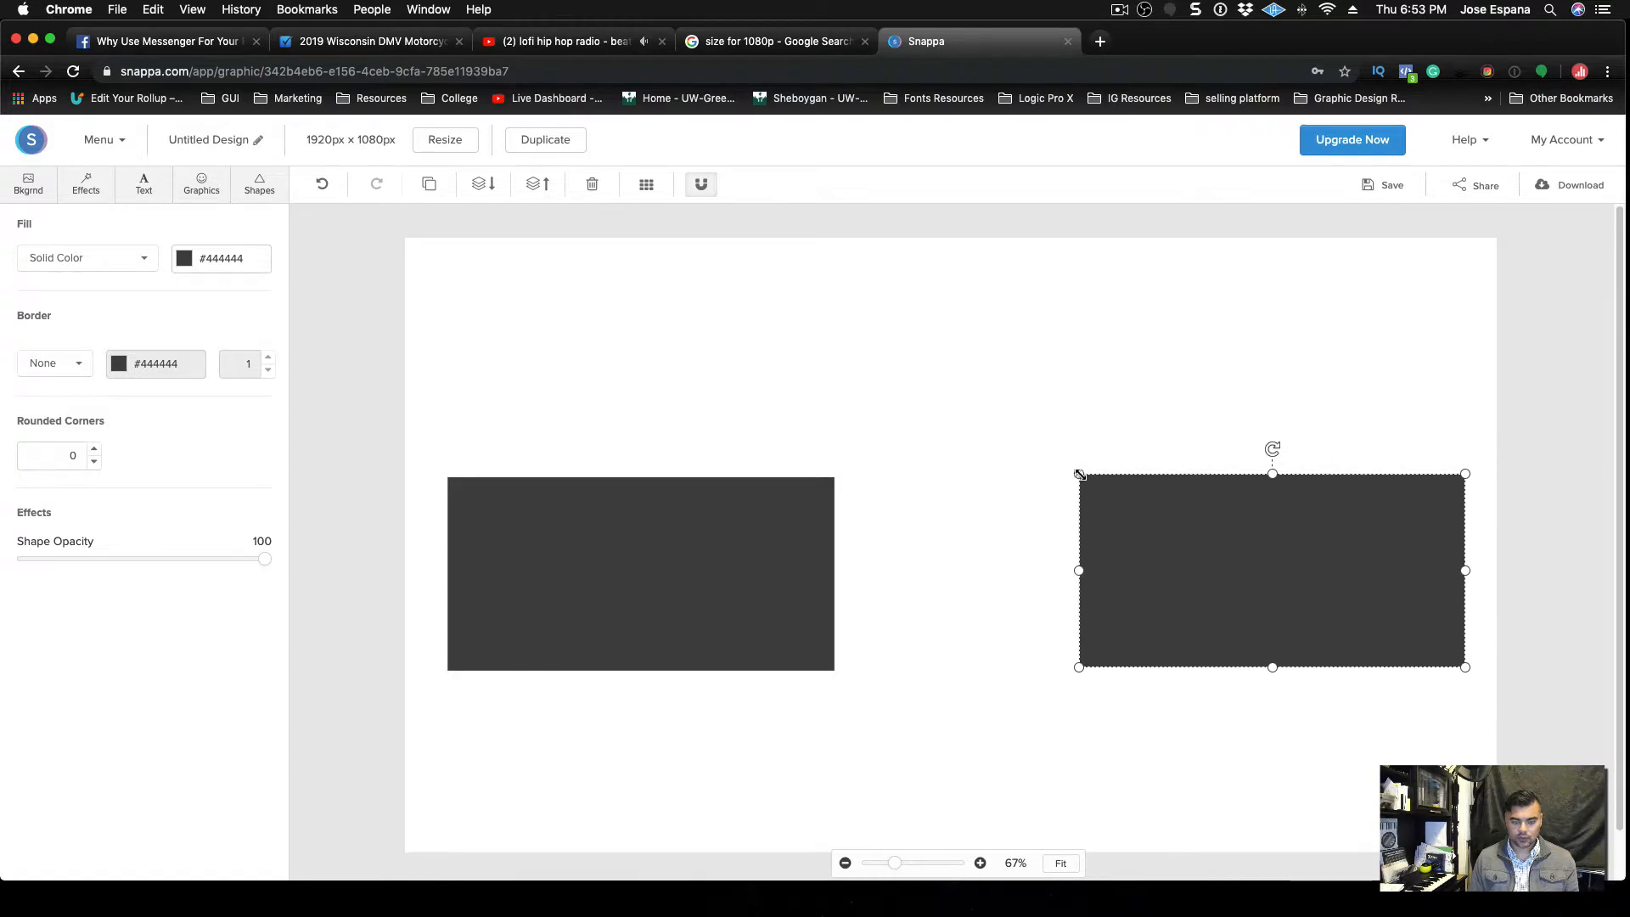
mouse_move(1080, 474)
left_mouse_down()
mouse_move(1141, 511)
mouse_move(1088, 489)
left_mouse_up()
left_click_drag(1198, 546, 1016, 546)
Delete the rectangle on the left side of the canvas.
left_click(826, 667)
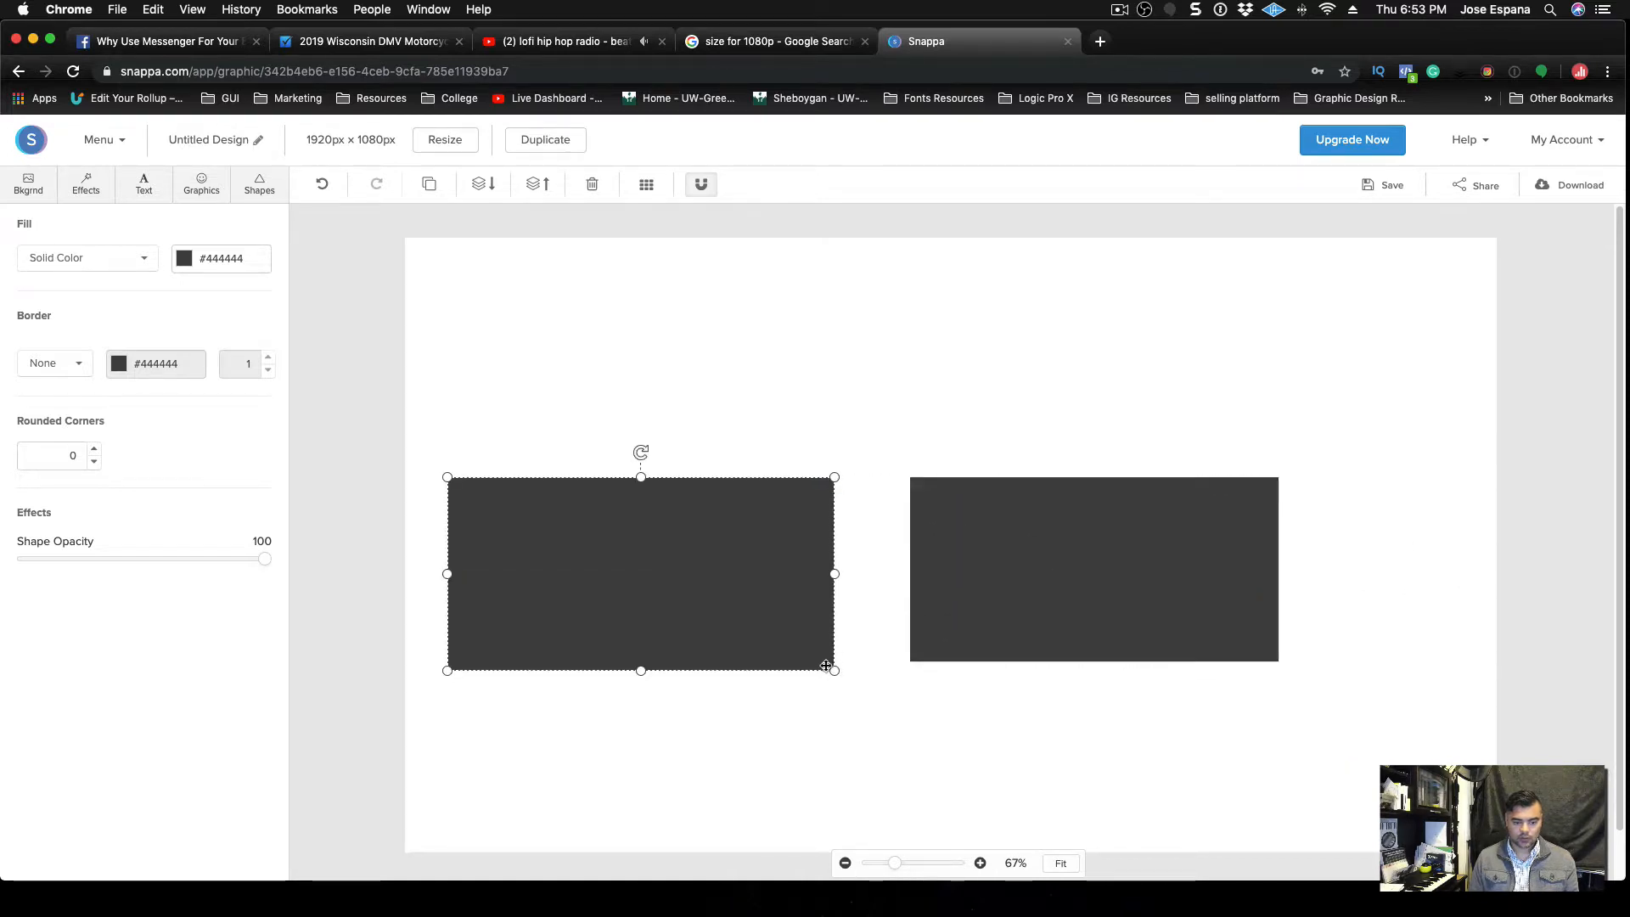
left_click_drag(834, 673, 815, 660)
left_click_drag(652, 610, 676, 611)
right_click(673, 606)
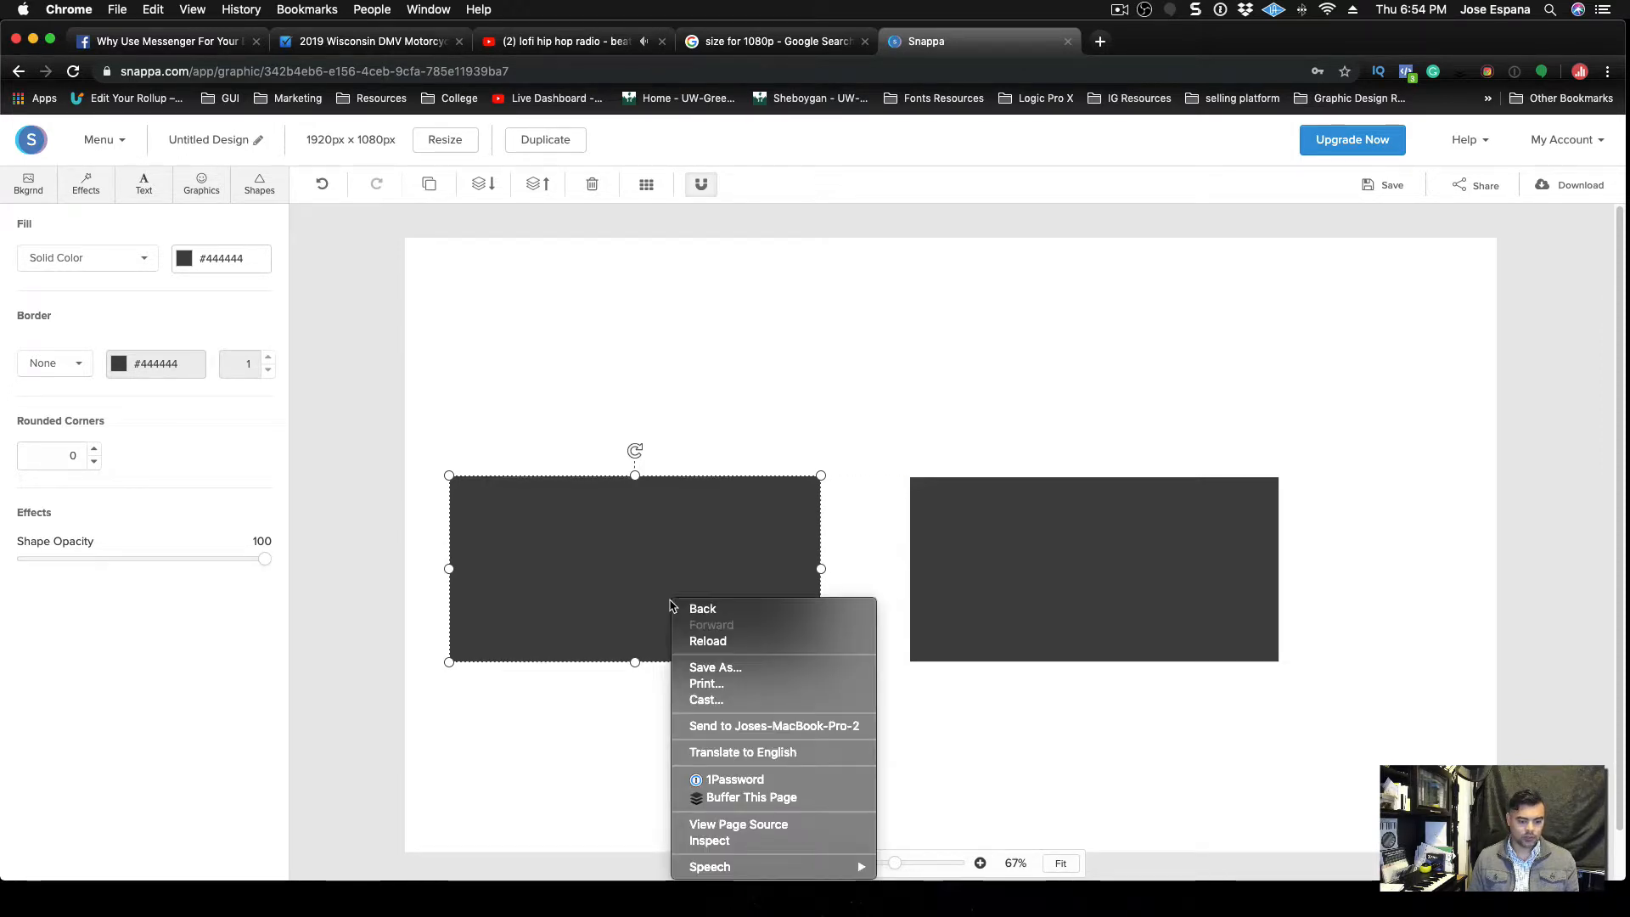
left_click(725, 560)
key("BackSpace")
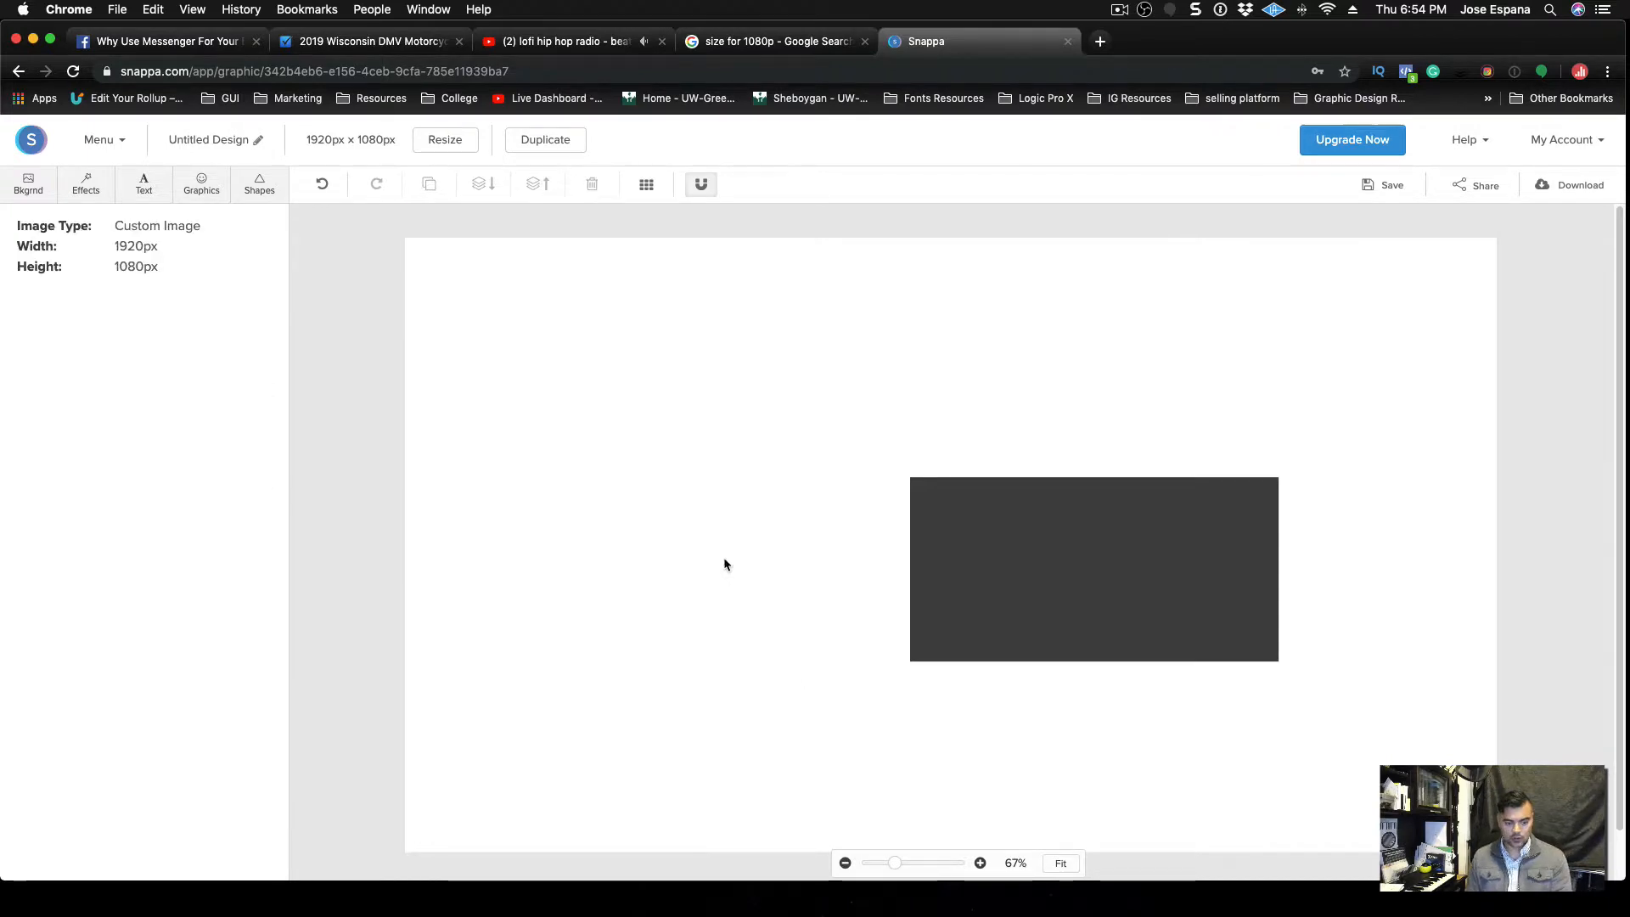
Copy and paste the rectangle, moving the copy to the canvas's left side and the original further right.
left_click(1056, 564)
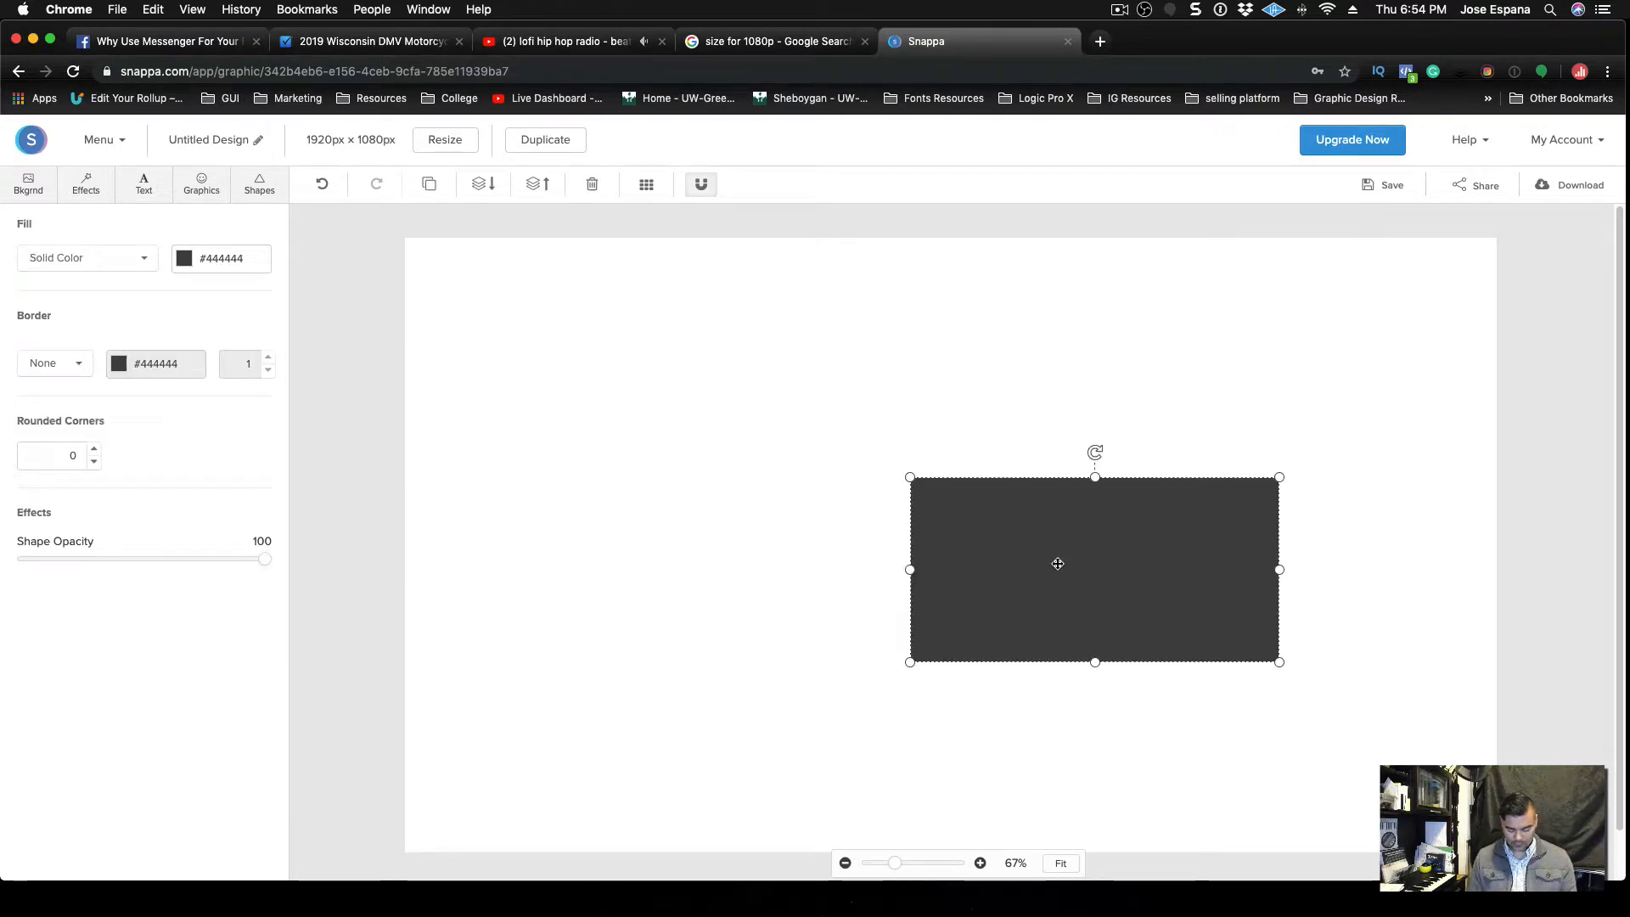
key("Escape")
left_click(1058, 564)
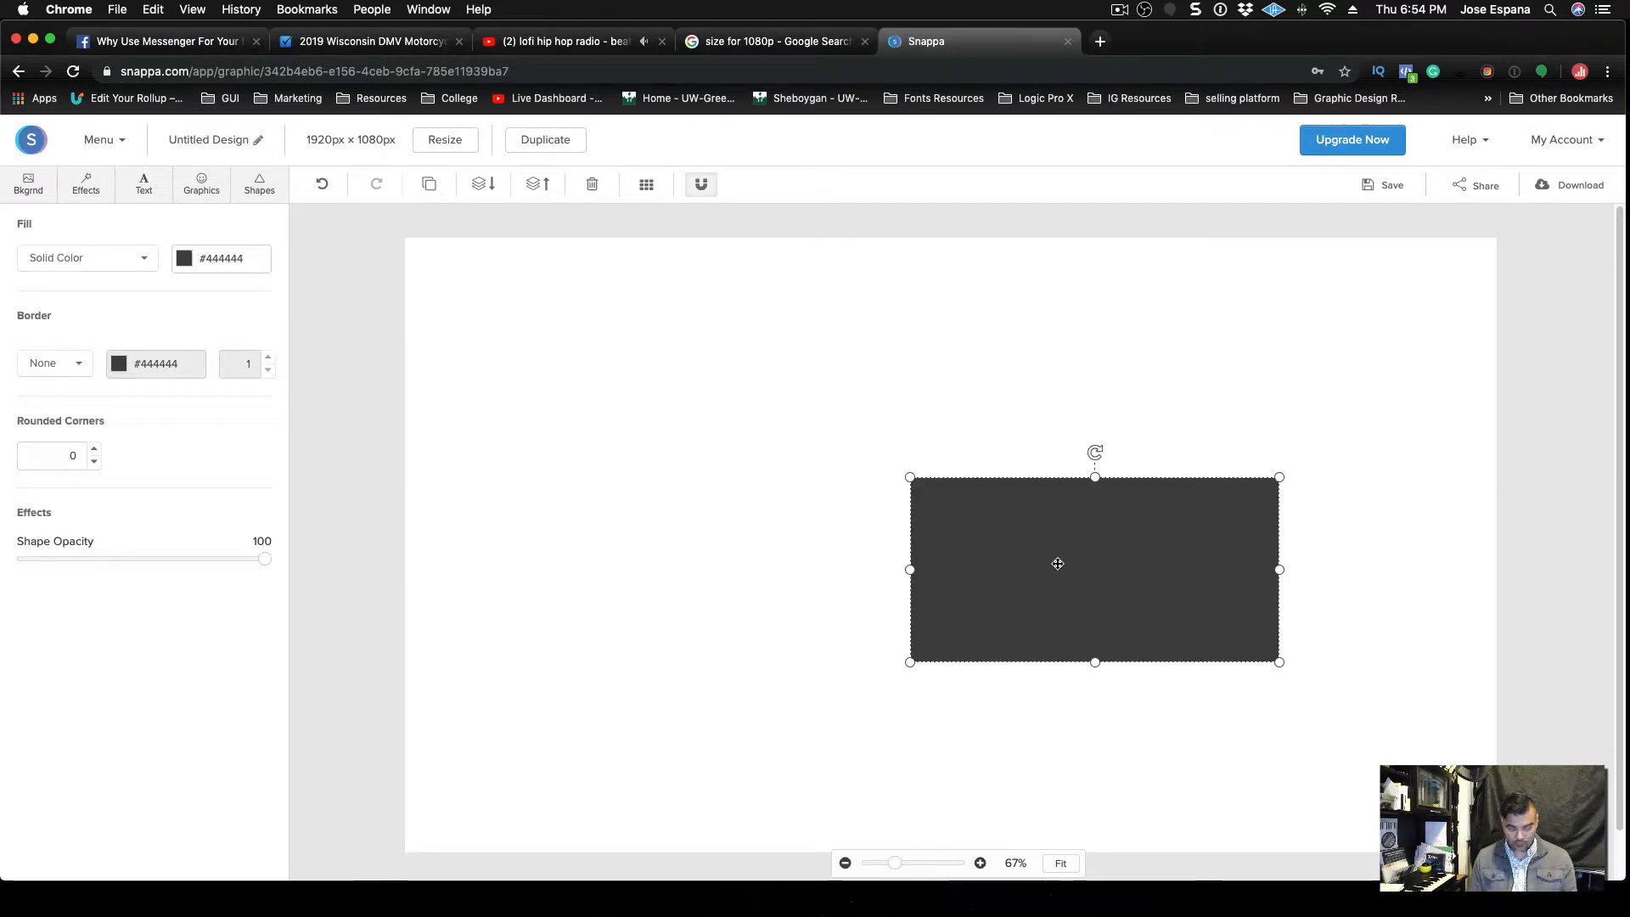
key("super+c")
key("super+v")
left_click_drag(1058, 564, 599, 553)
left_click_drag(981, 574, 1176, 575)
left_click_drag(669, 581, 629, 581)
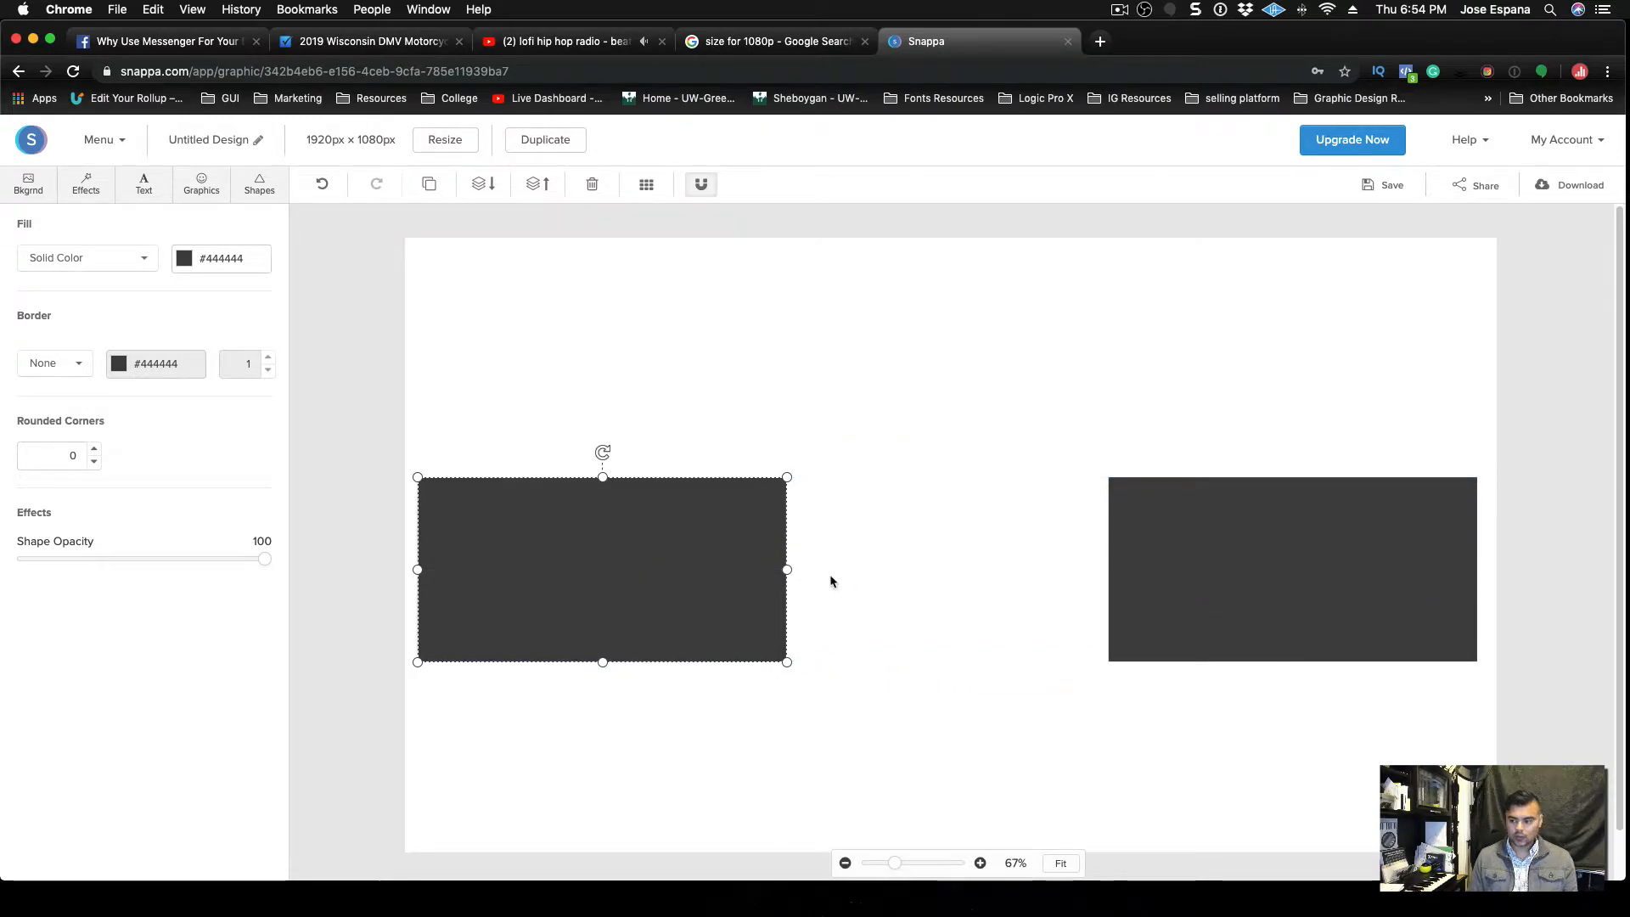
Delete the right rectangle and paste a new copy aligned at the canvas's right side.
left_click(1197, 569)
key("Delete")
left_click(649, 557)
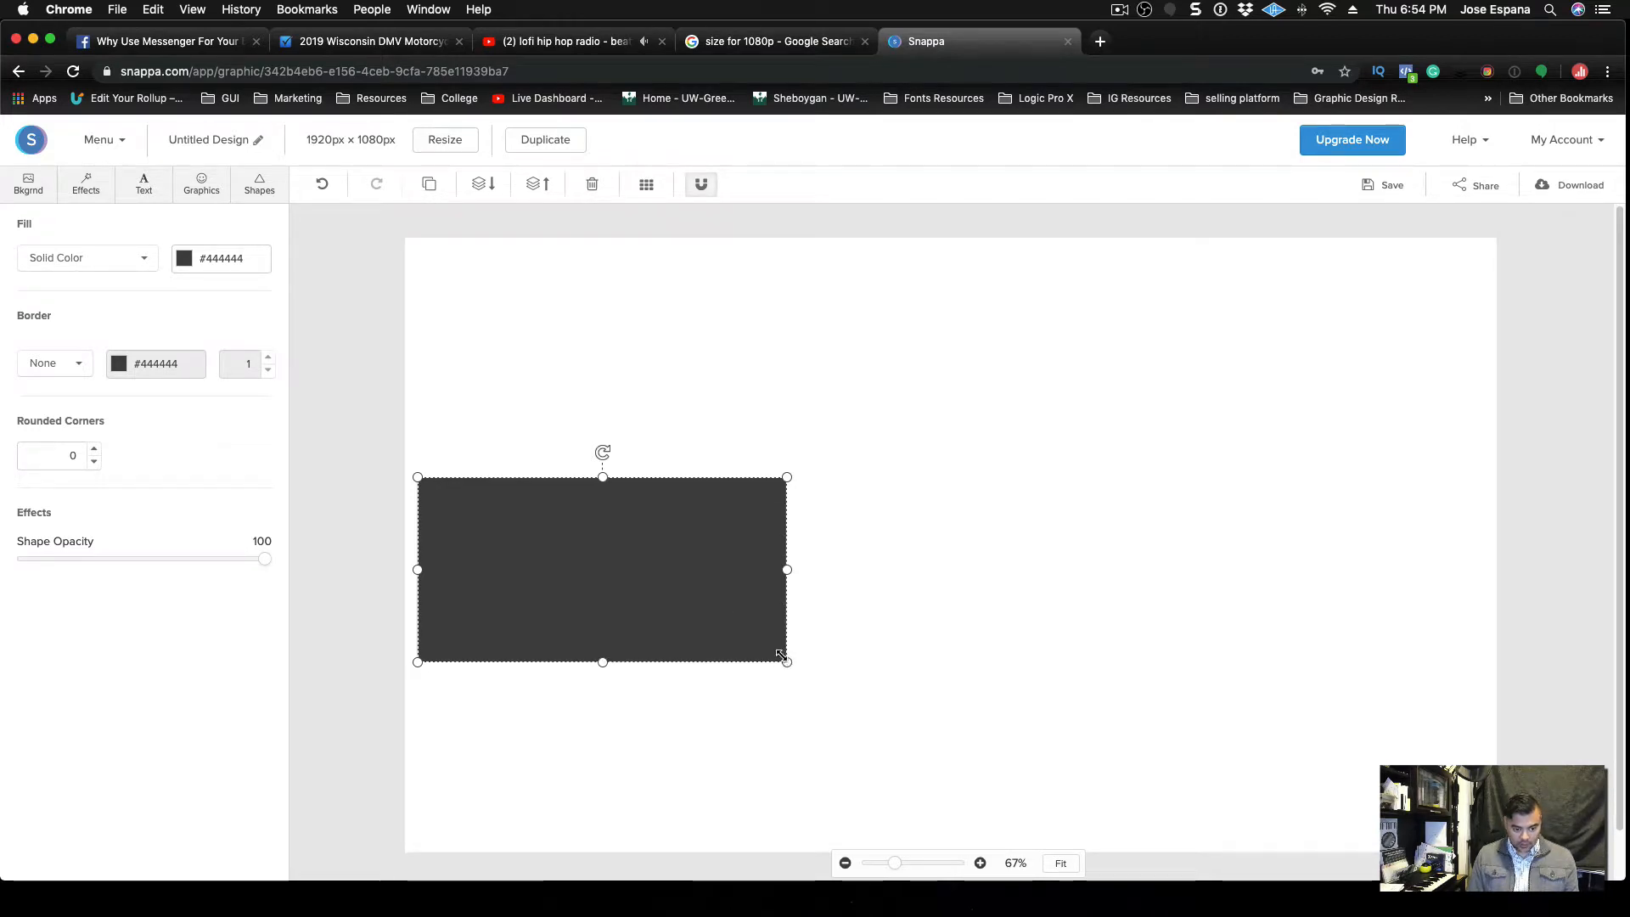
mouse_move(781, 654)
left_mouse_down()
mouse_move(761, 645)
mouse_move(783, 665)
left_mouse_up()
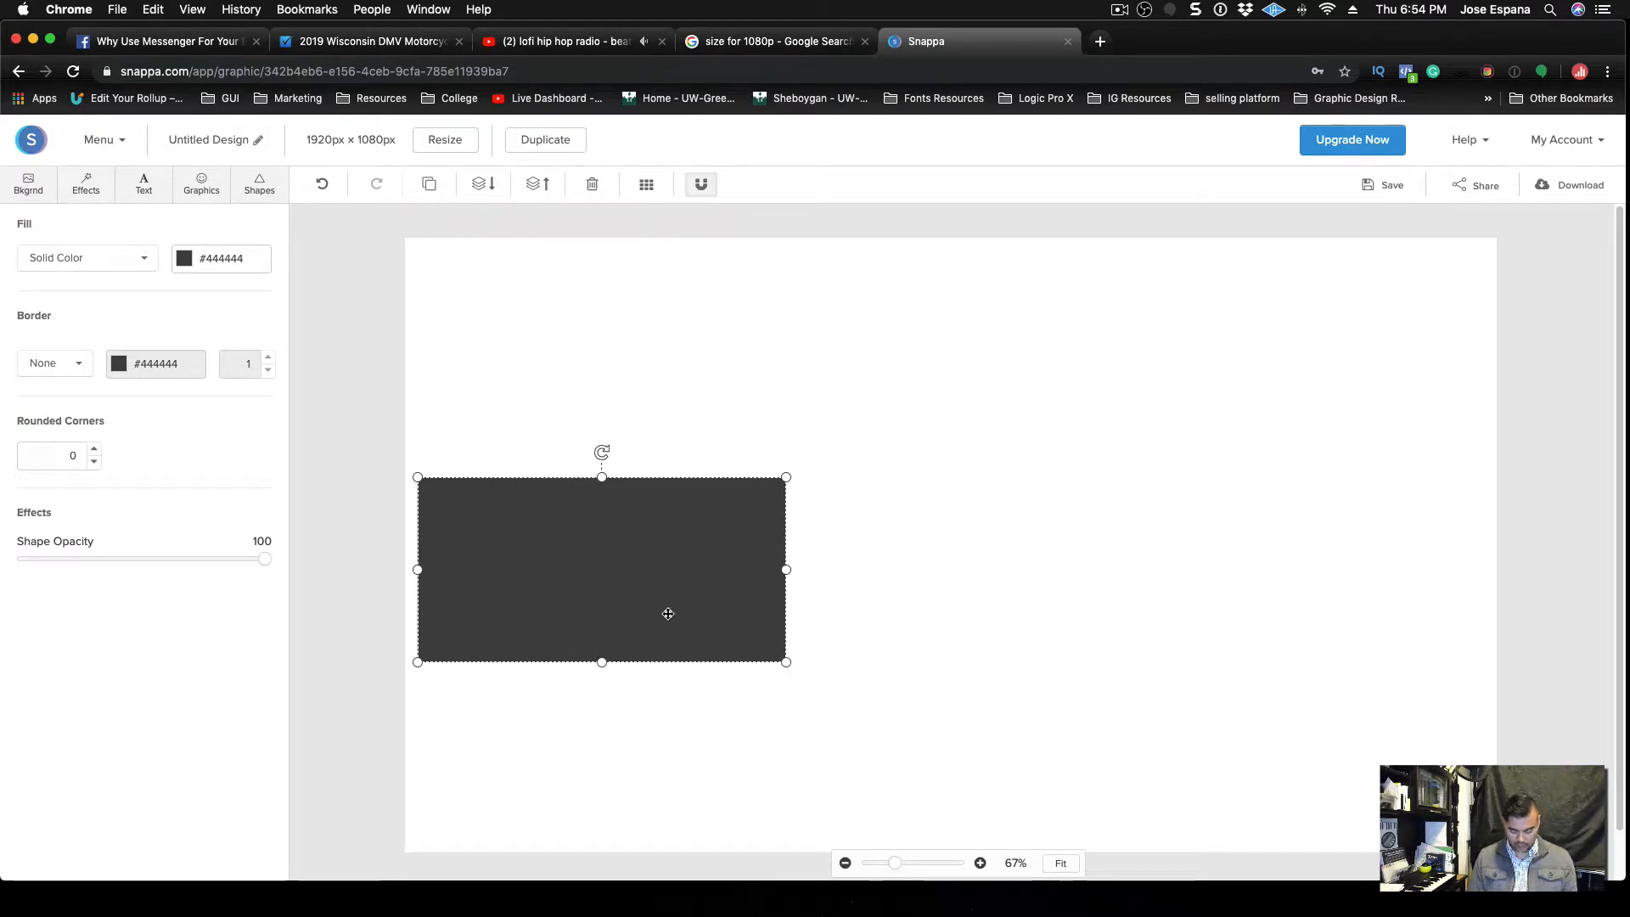
key("super+v")
left_click_drag(662, 593, 1348, 586)
left_click(833, 554)
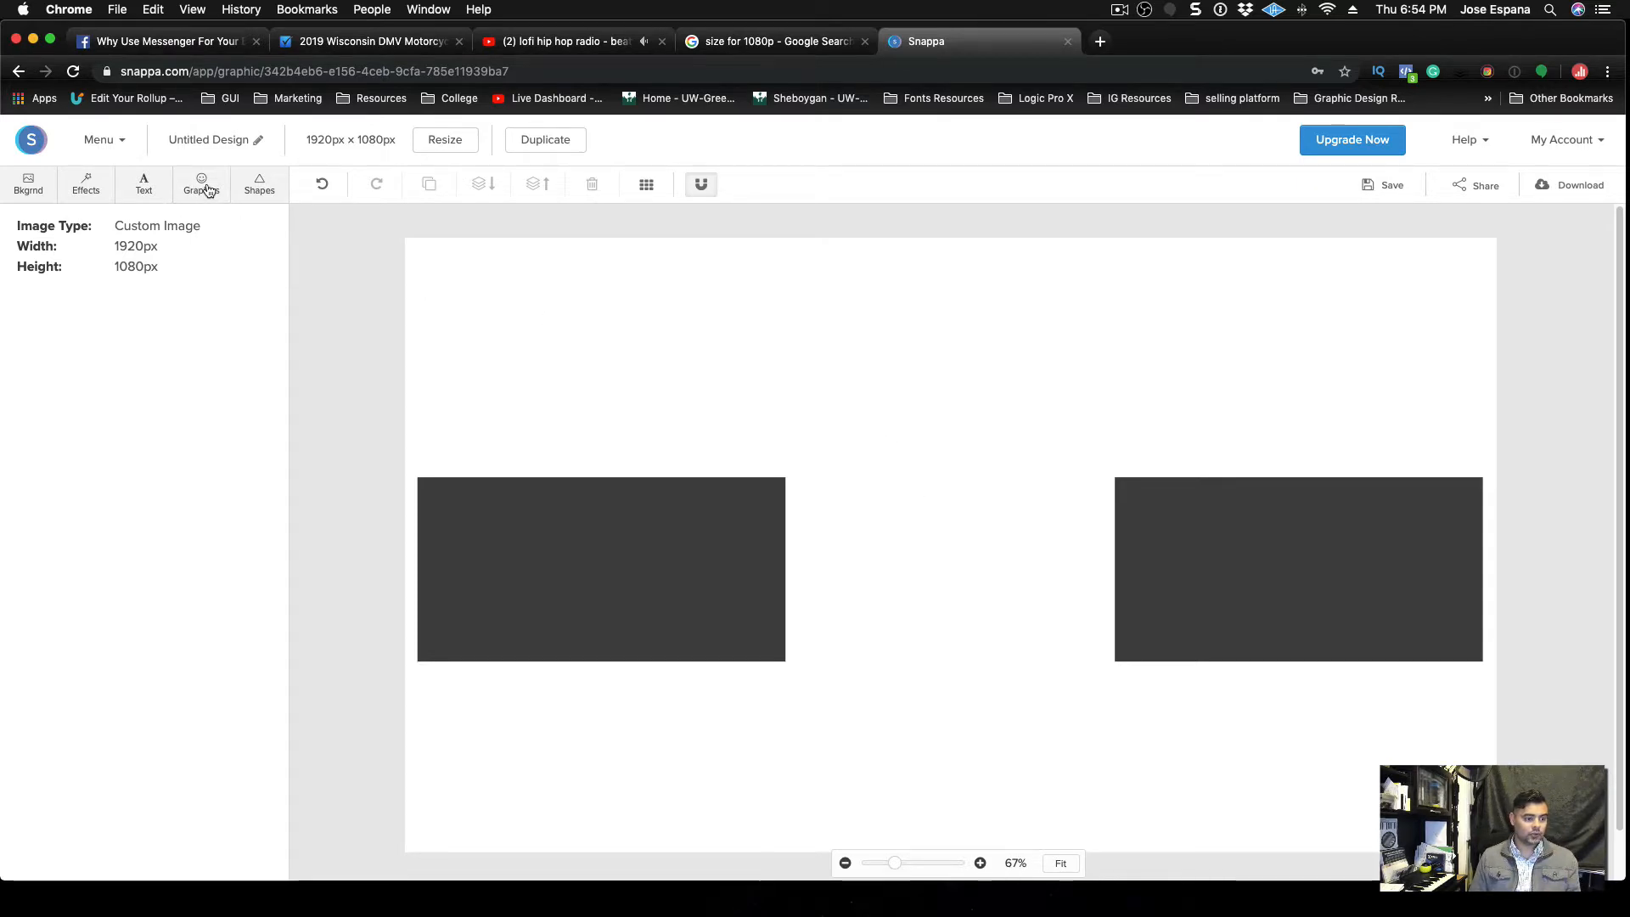
Add the myaudiomarketplace logo from uploads, scale it down, and center it at the top of the canvas.
left_click(140, 191)
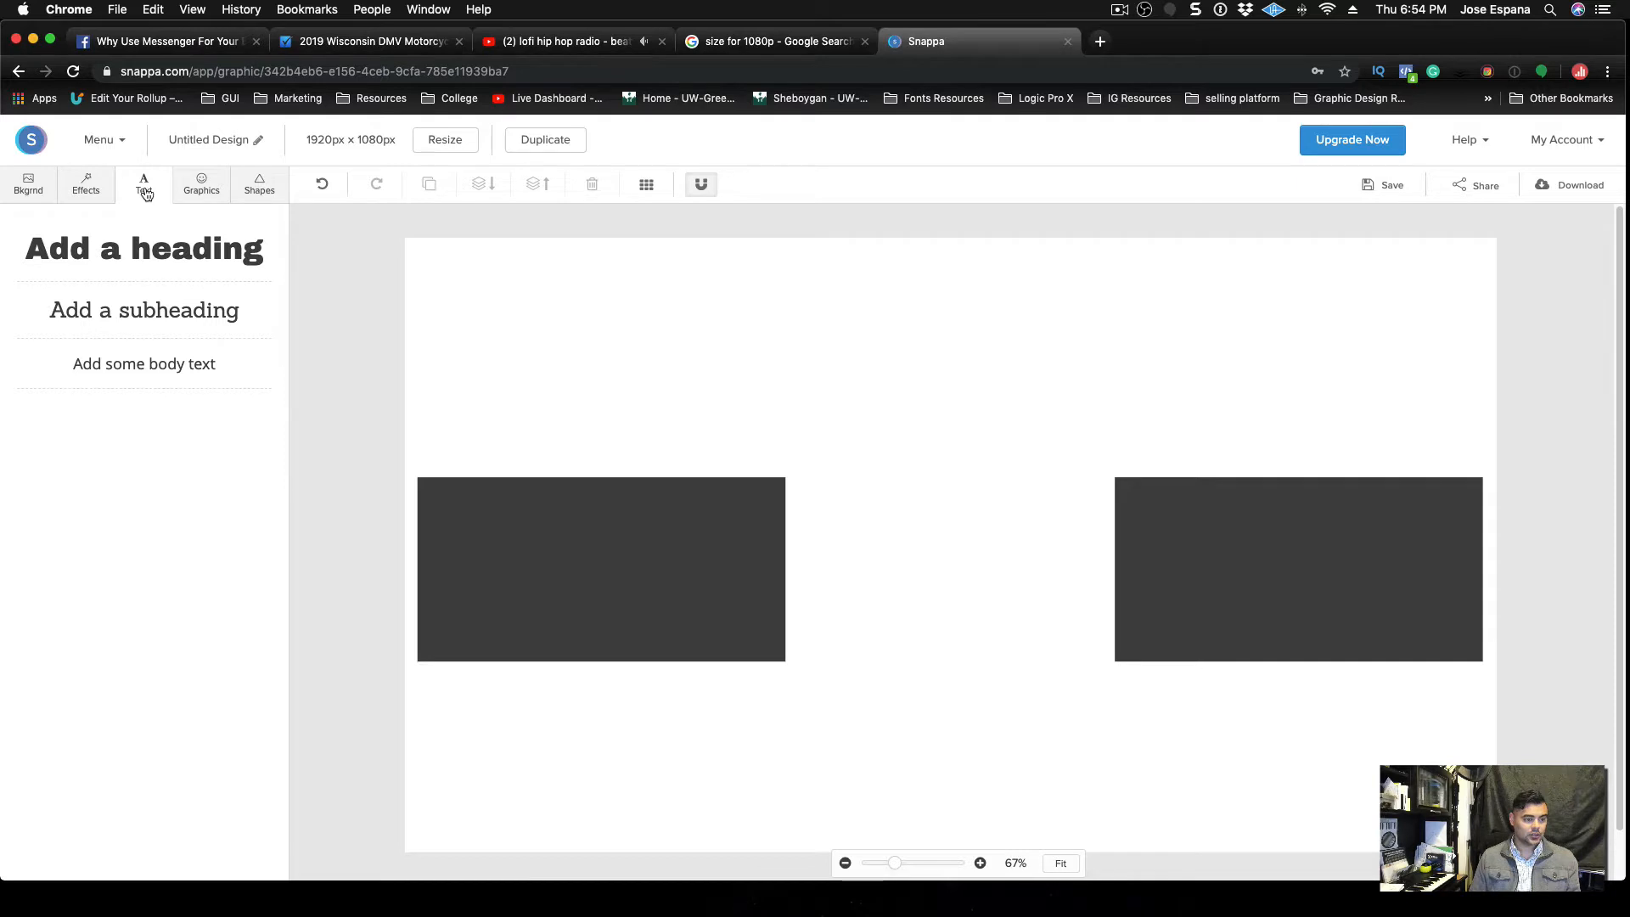
left_click(260, 188)
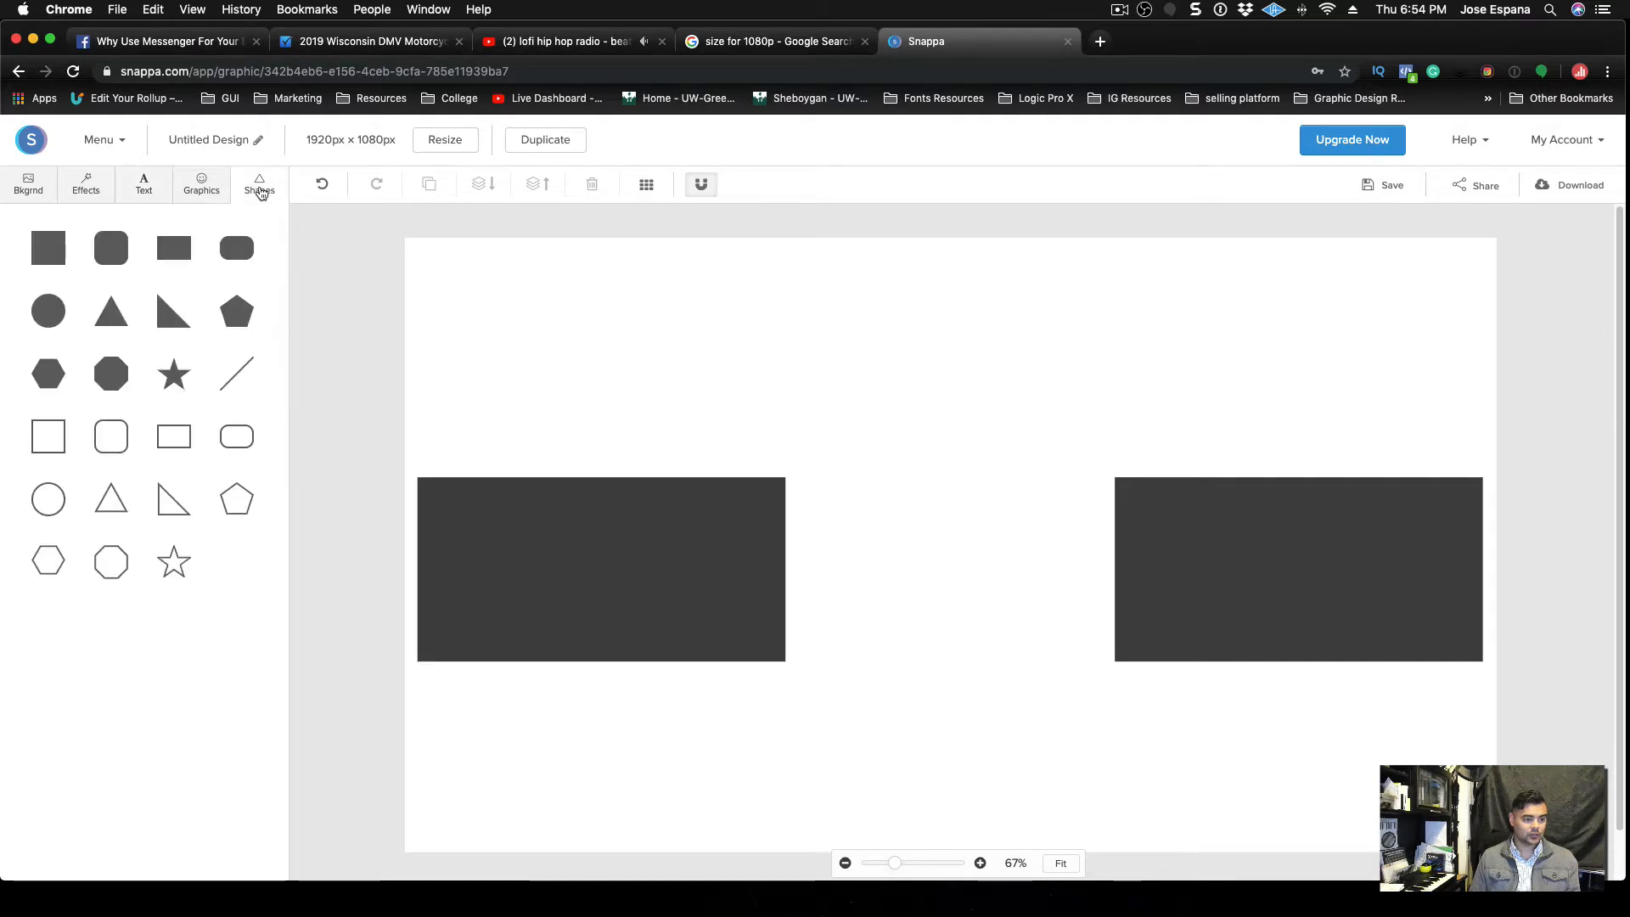
left_click(200, 184)
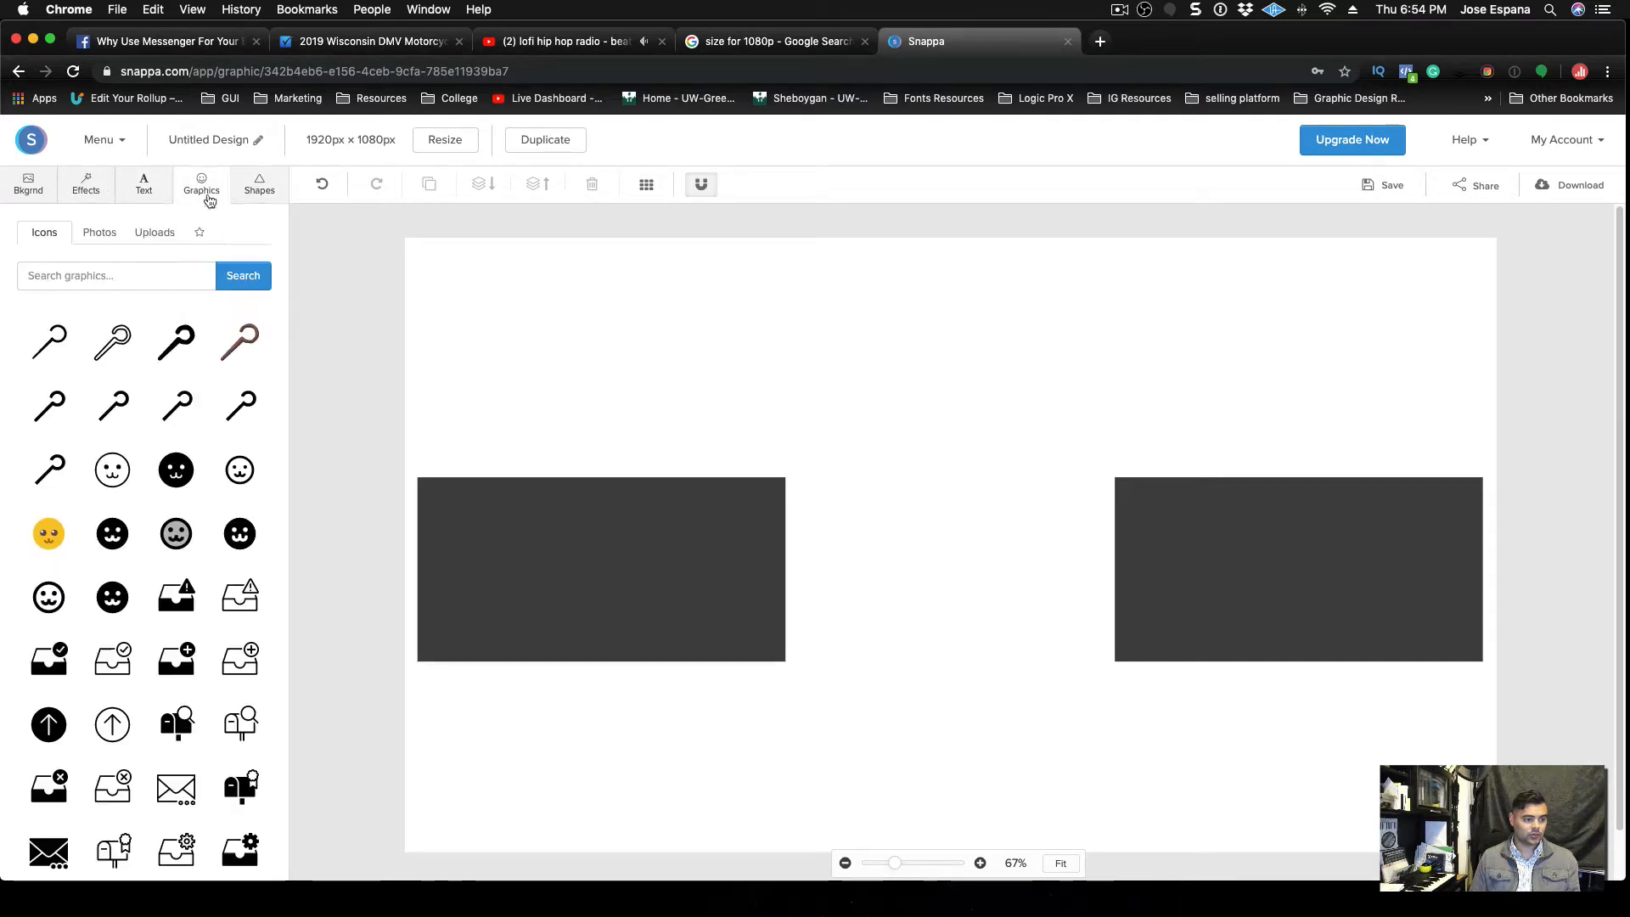
left_click(150, 234)
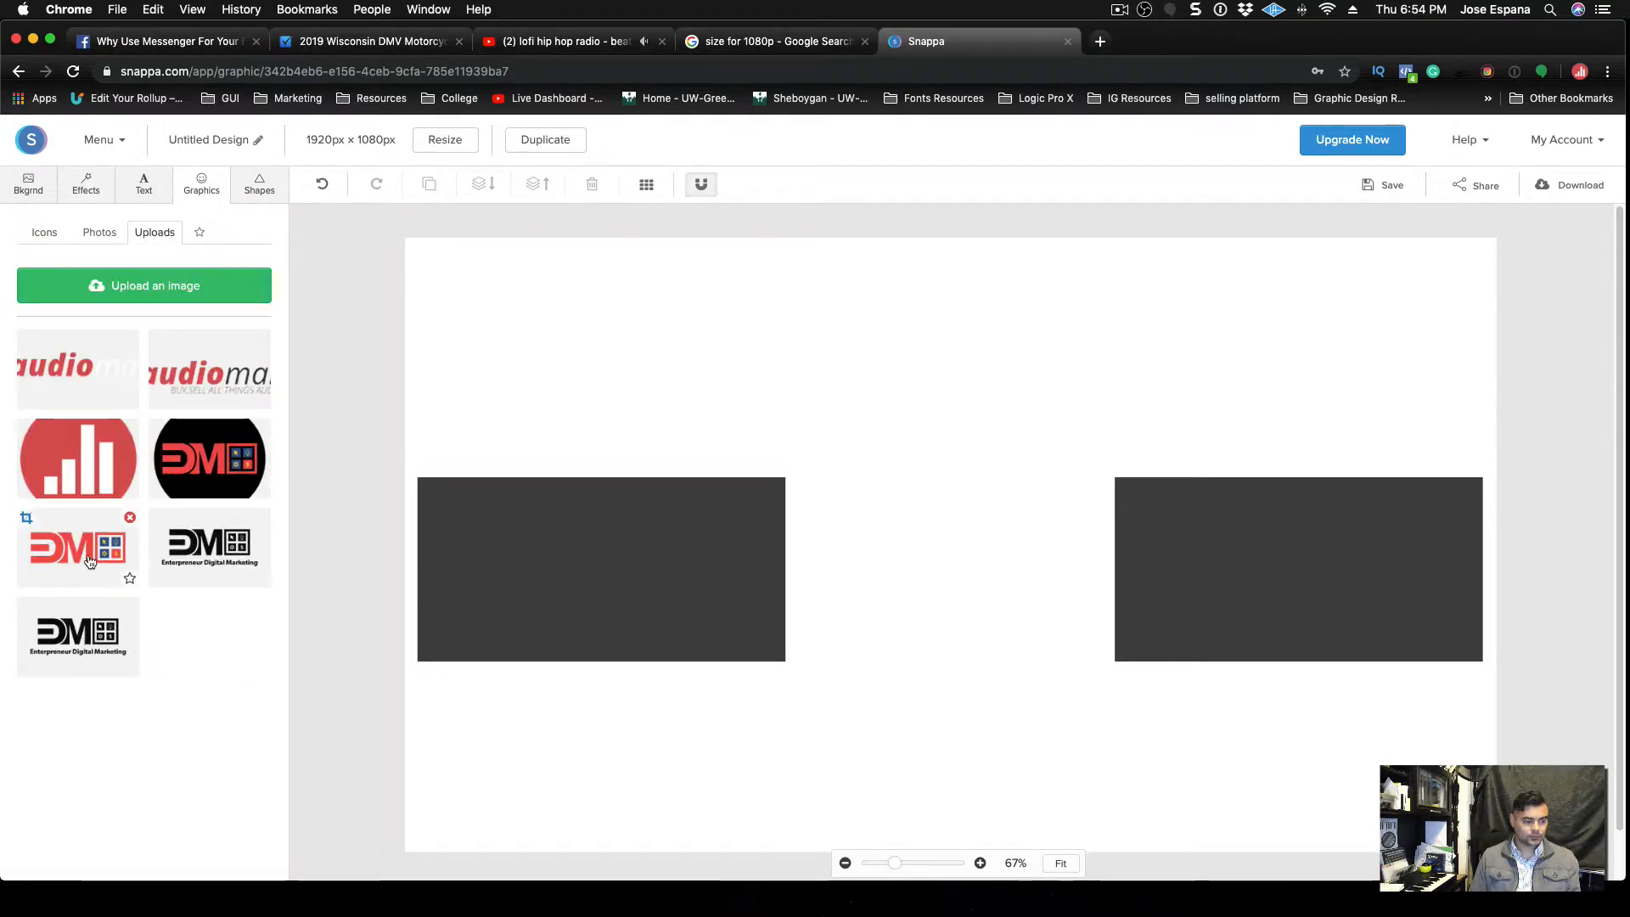
left_click(214, 387)
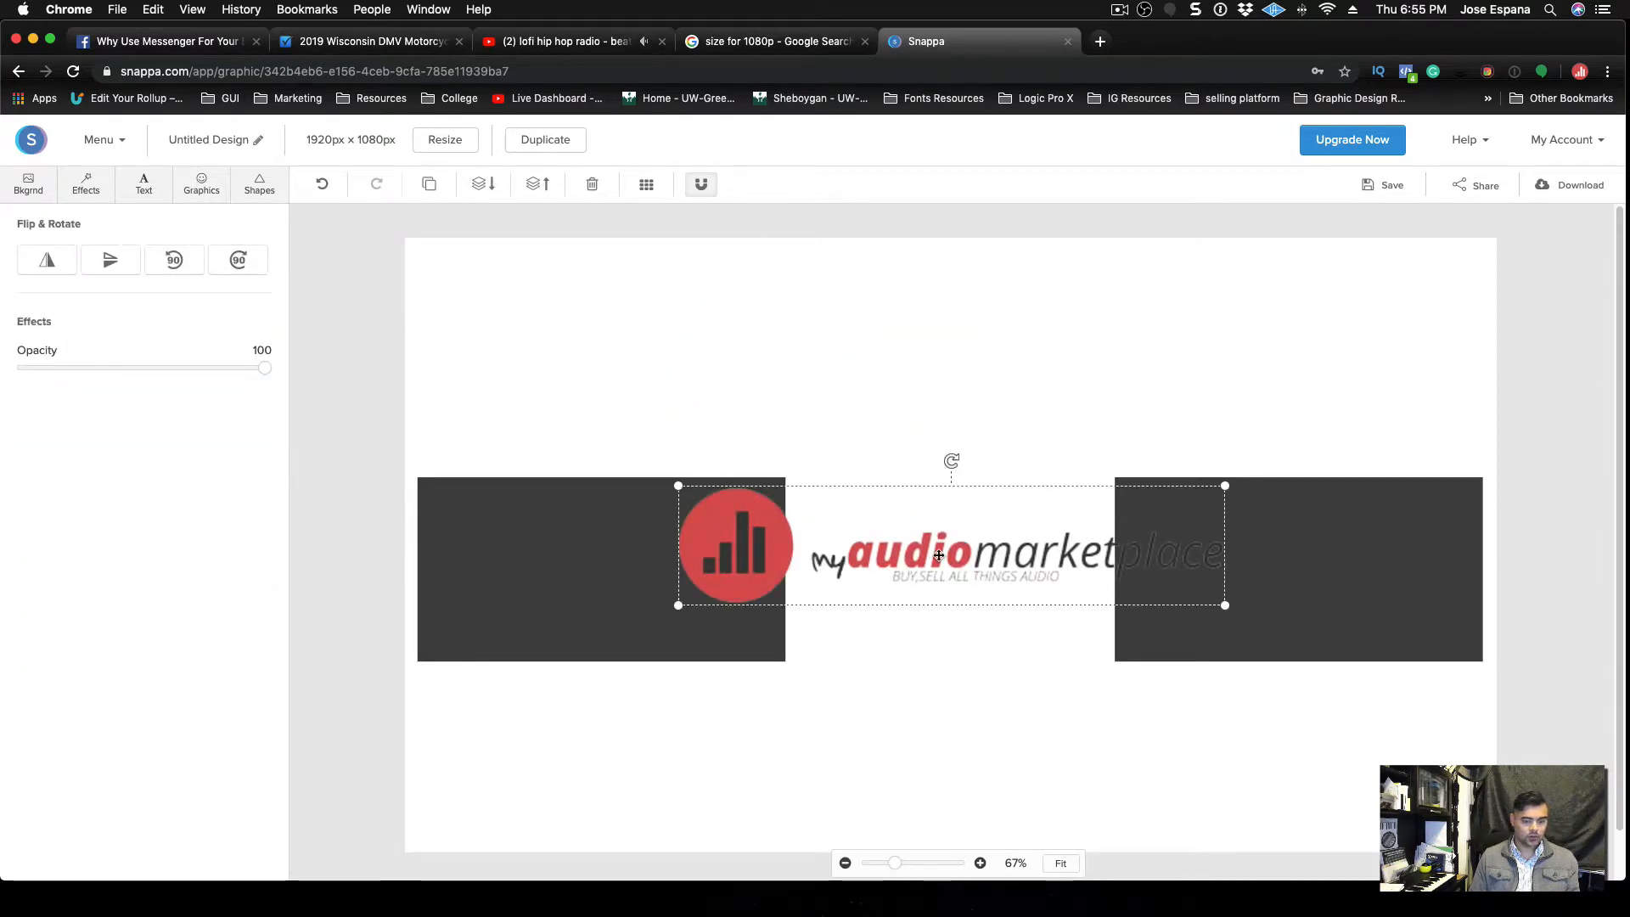
left_click_drag(938, 555, 927, 326)
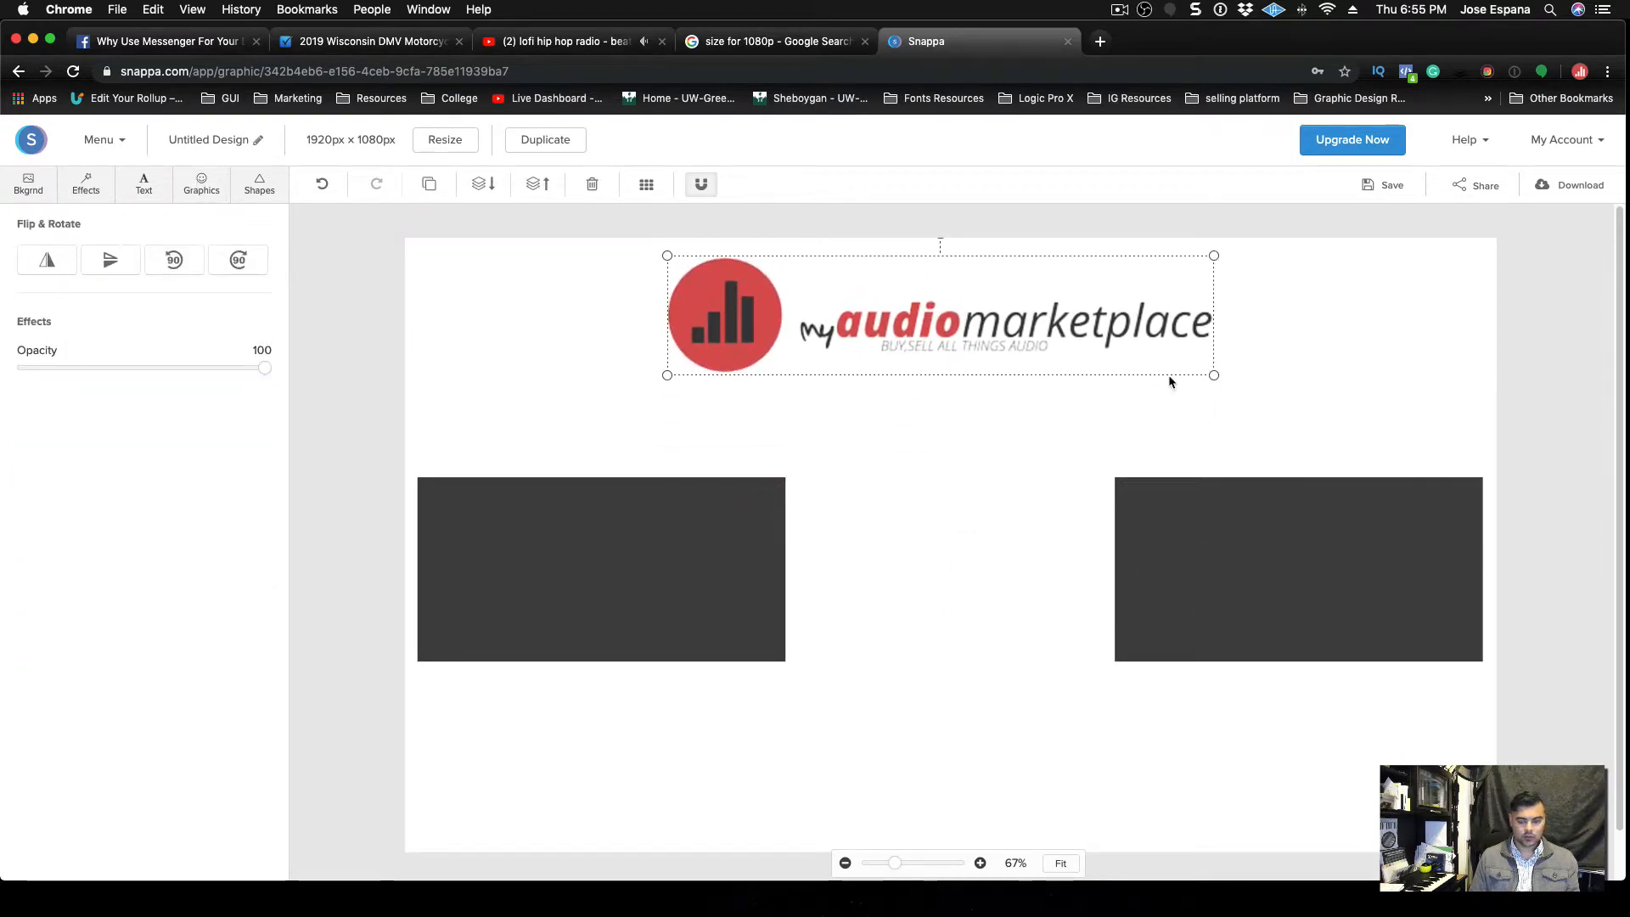
left_click_drag(1213, 375, 1037, 308)
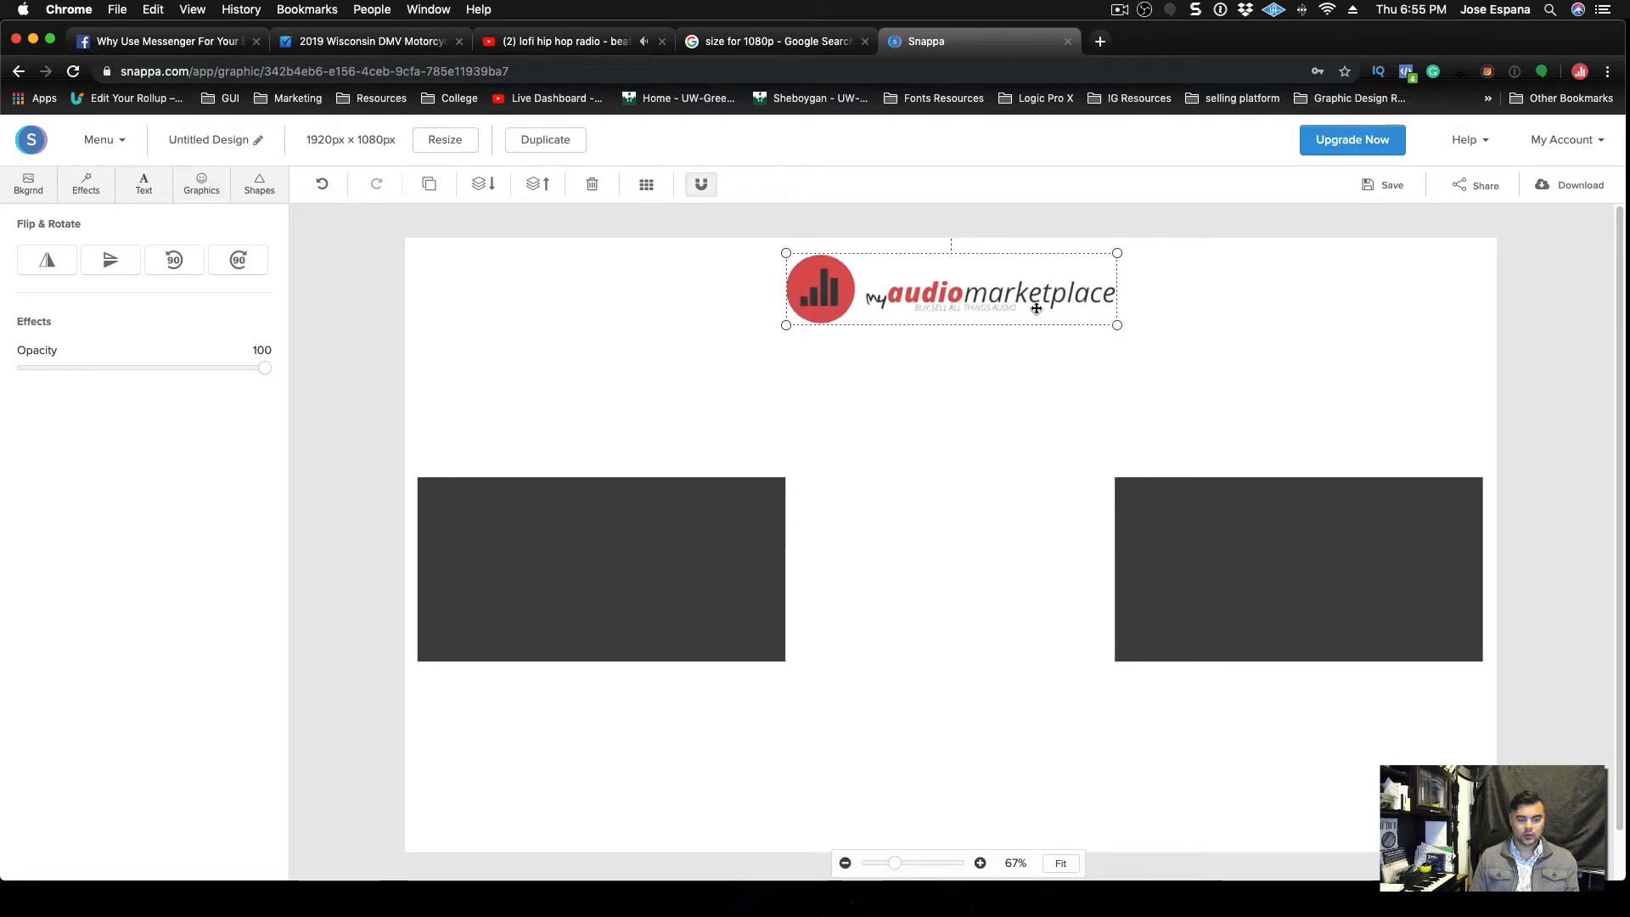
left_click(776, 425)
left_click(216, 190)
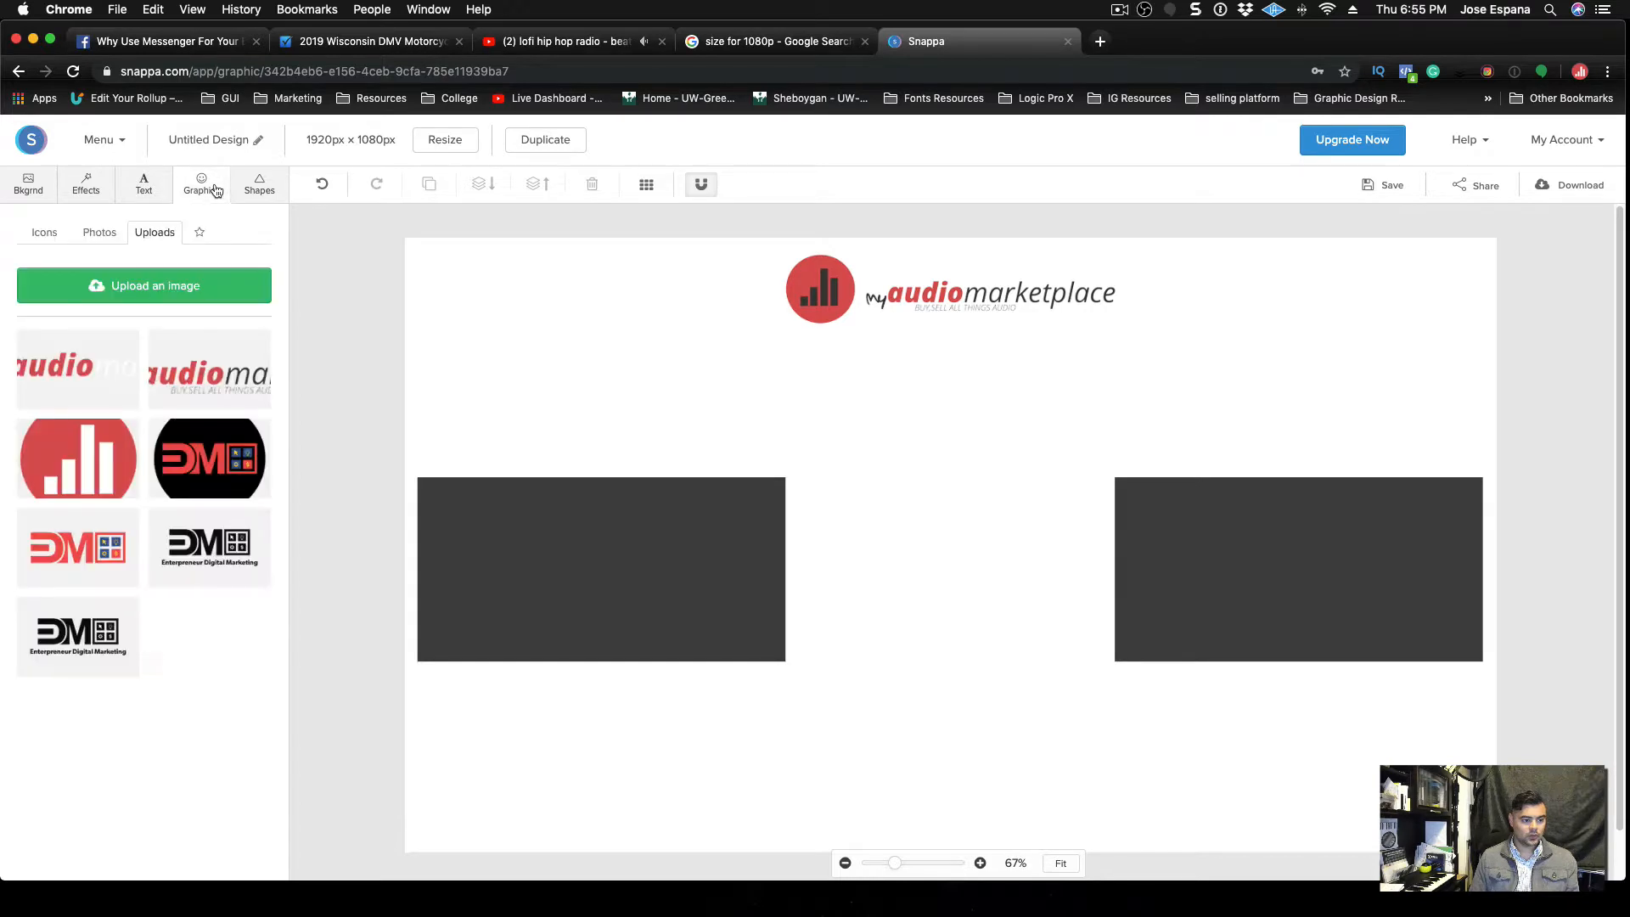
left_click(92, 553)
left_click_drag(925, 571, 933, 746)
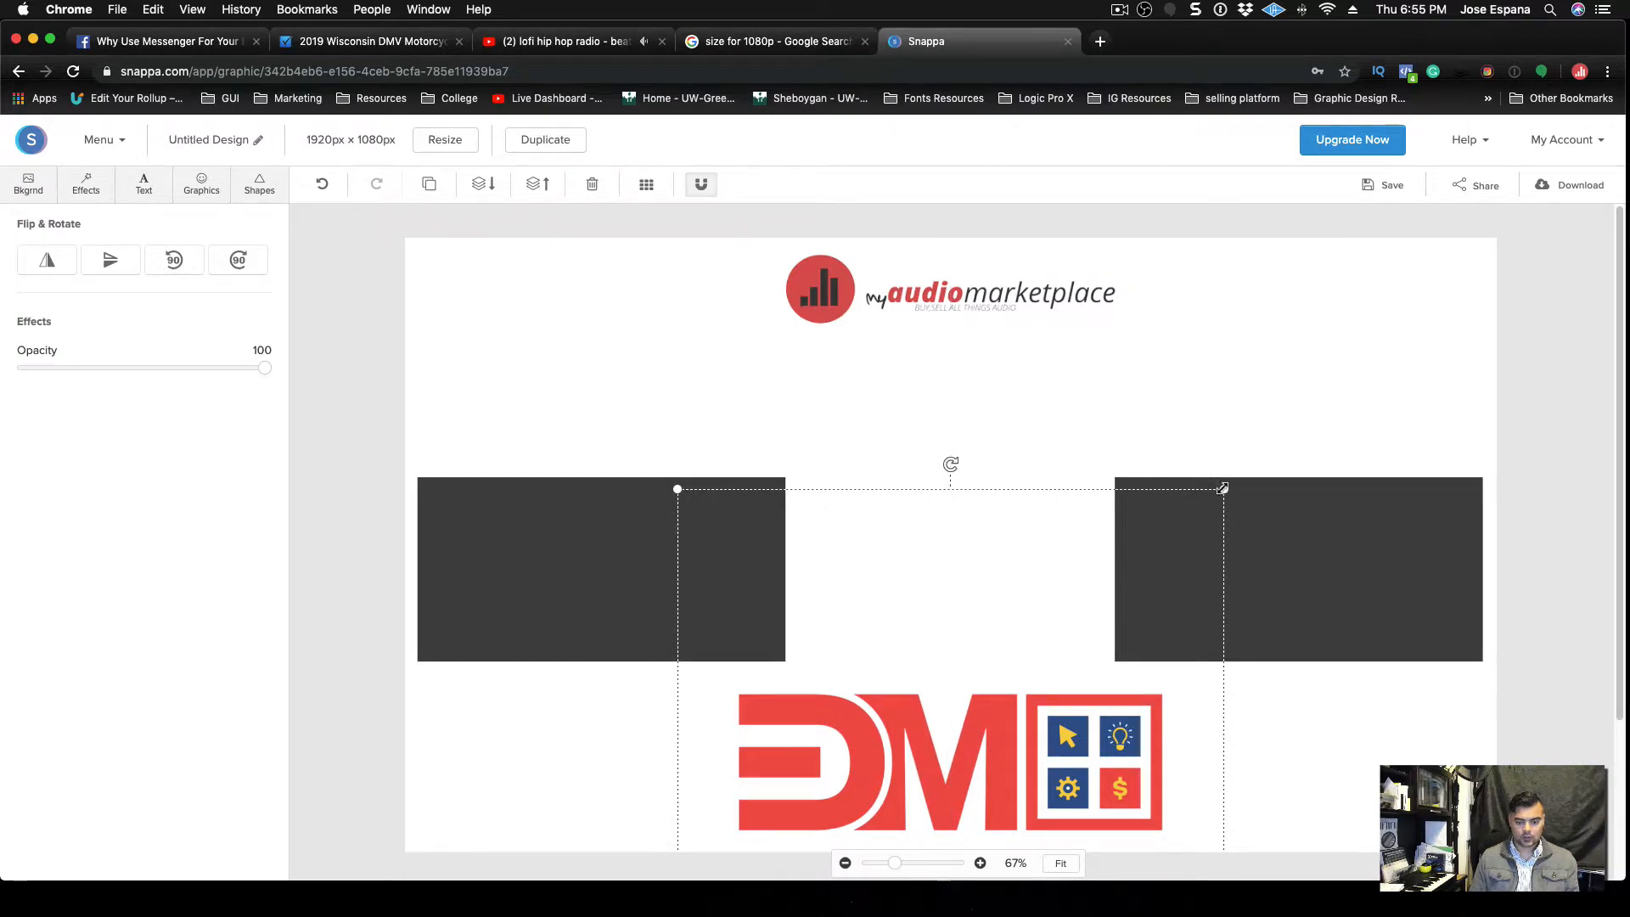
left_click_drag(1223, 490, 1076, 638)
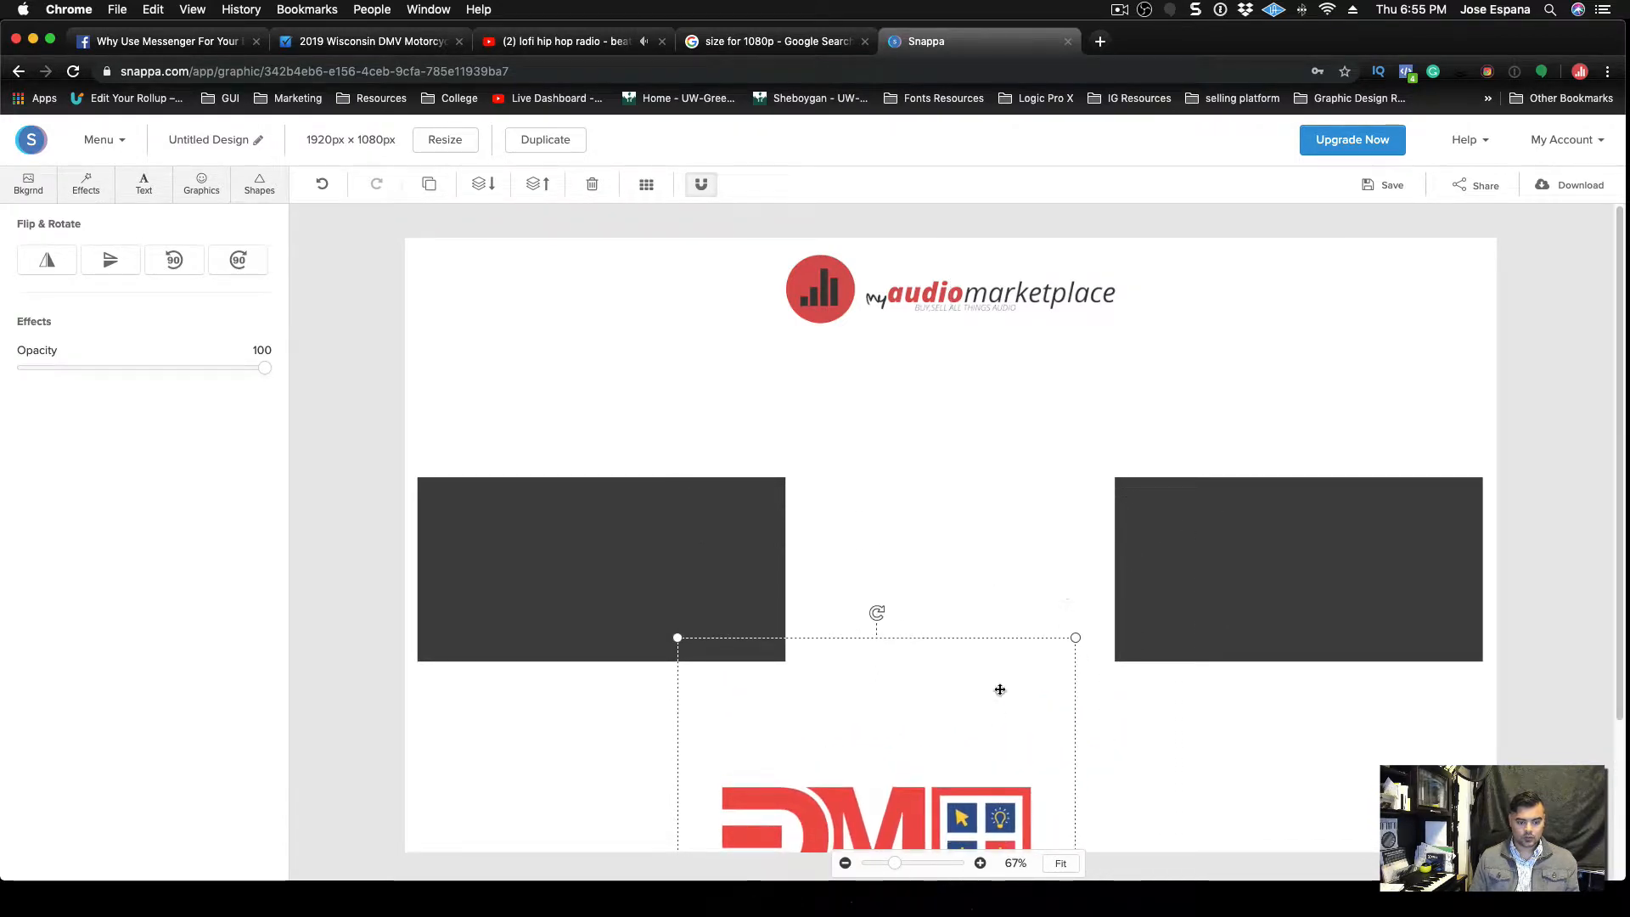
left_click_drag(1000, 689, 1052, 656)
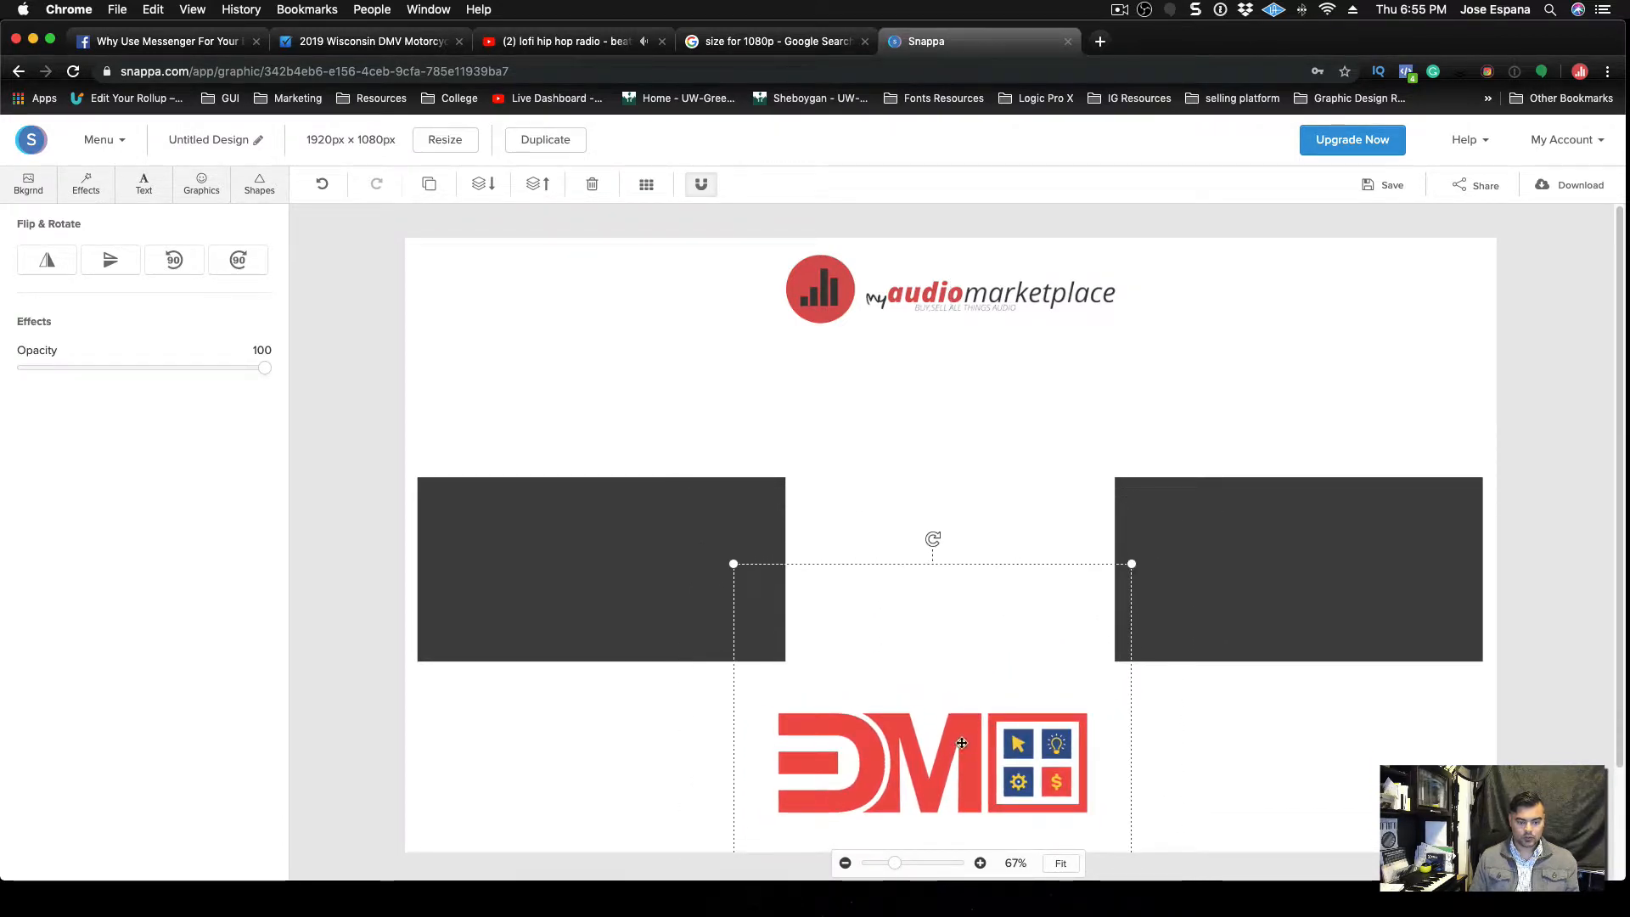
key("BackSpace")
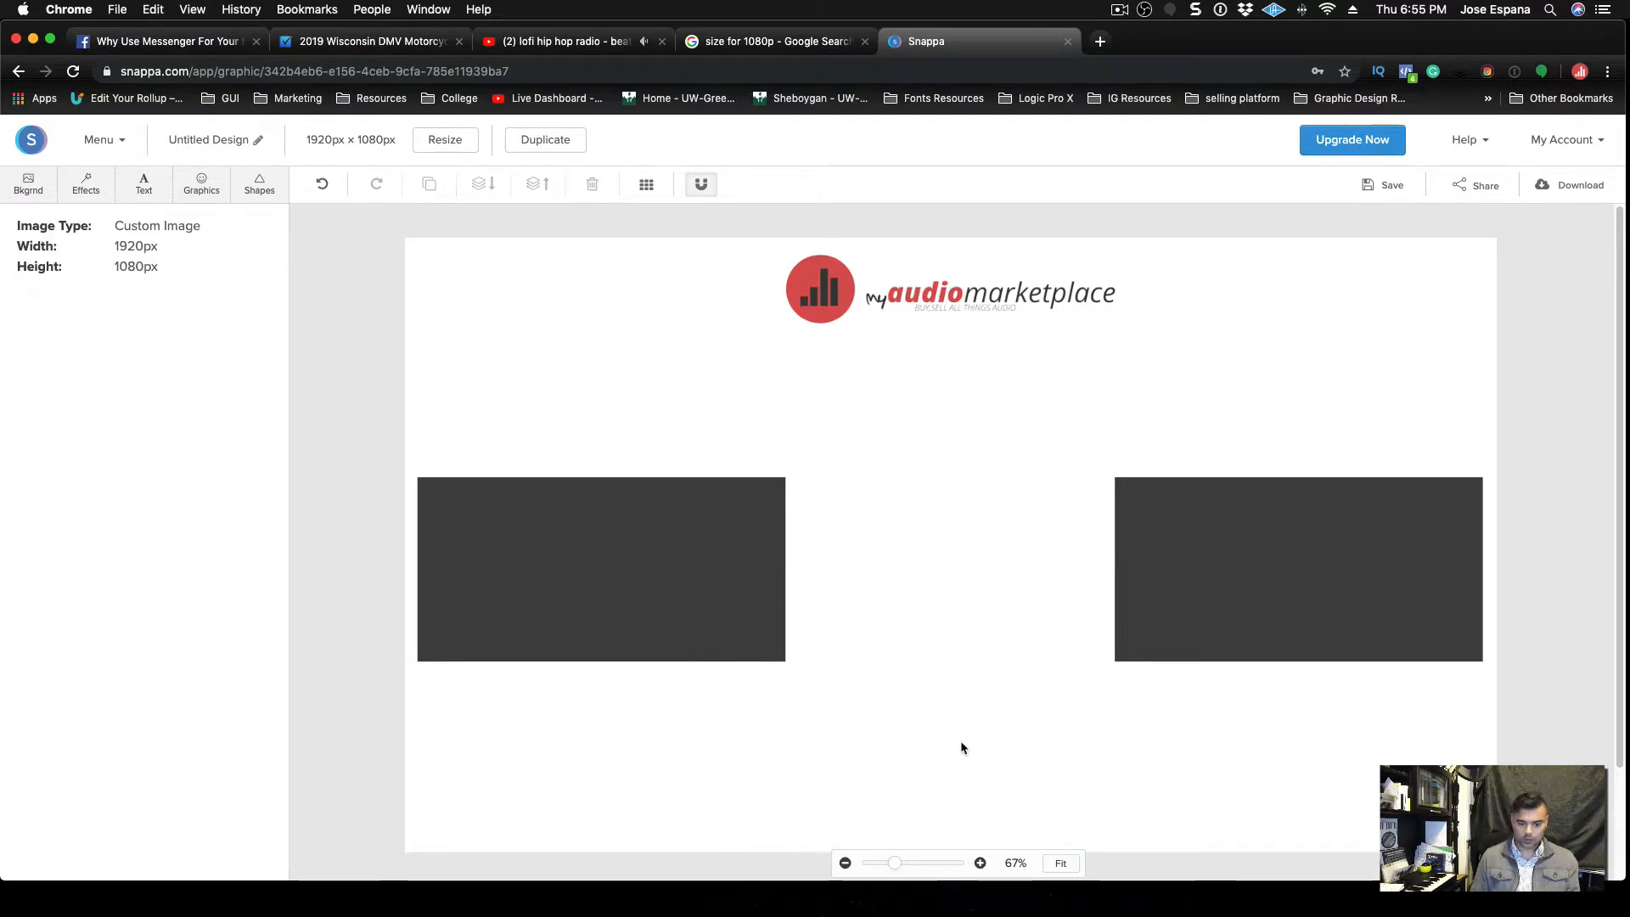
Add the black Entrepreneur Digital Marketing logo from uploads, scale it down, and center it at the canvas bottom.
left_click(217, 198)
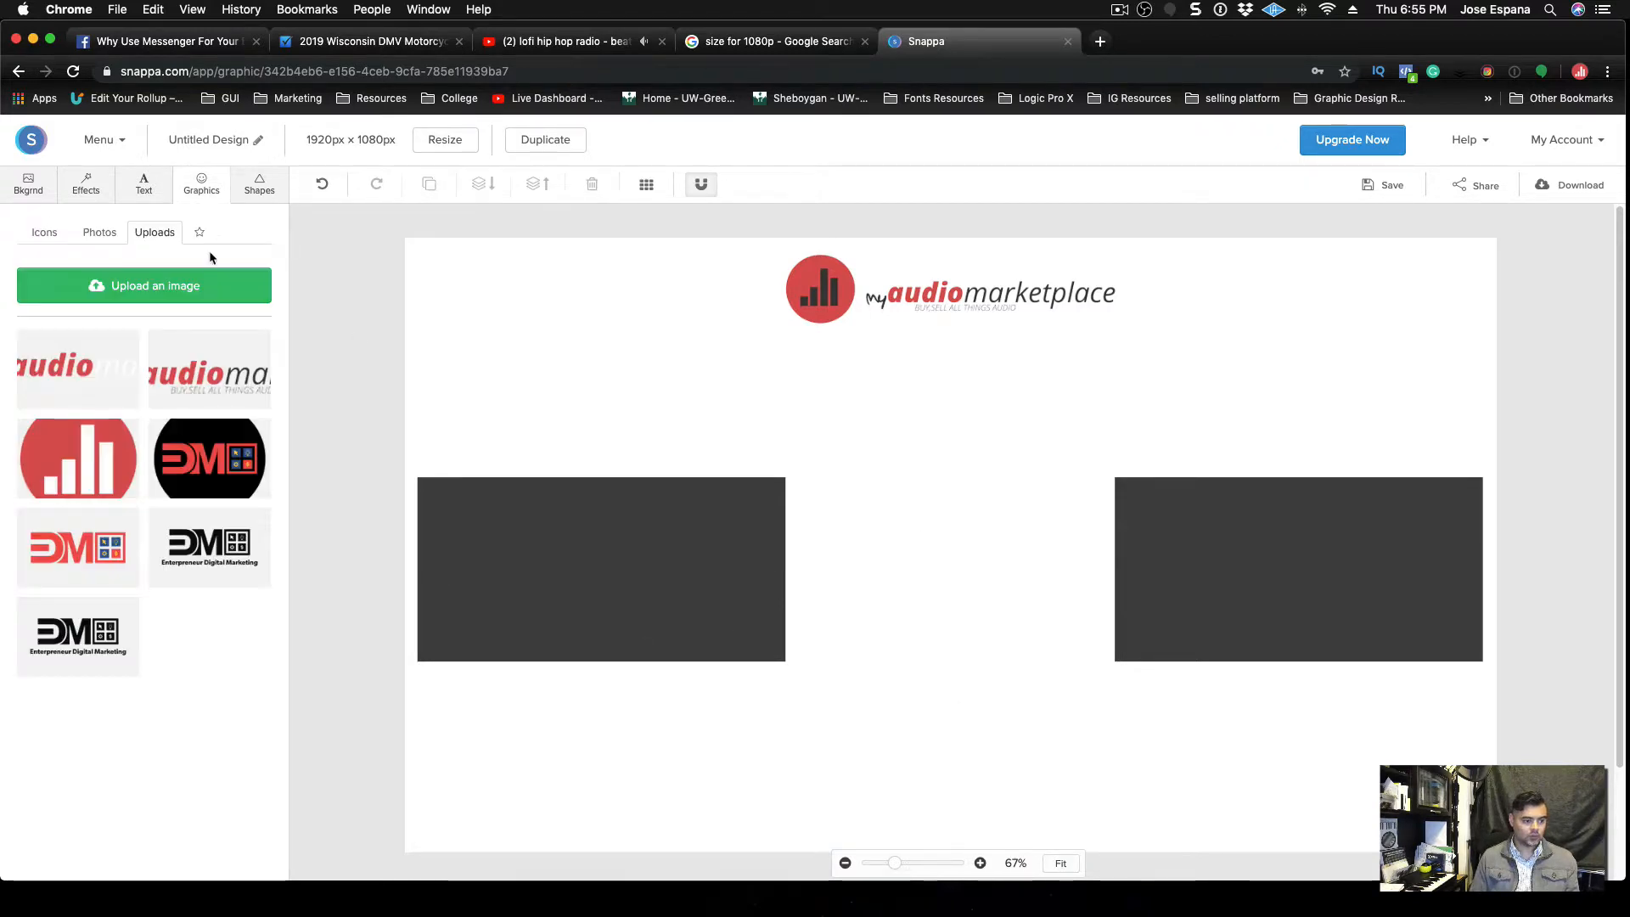
left_click(186, 544)
left_click_drag(678, 722, 879, 616)
left_click_drag(1013, 517, 923, 774)
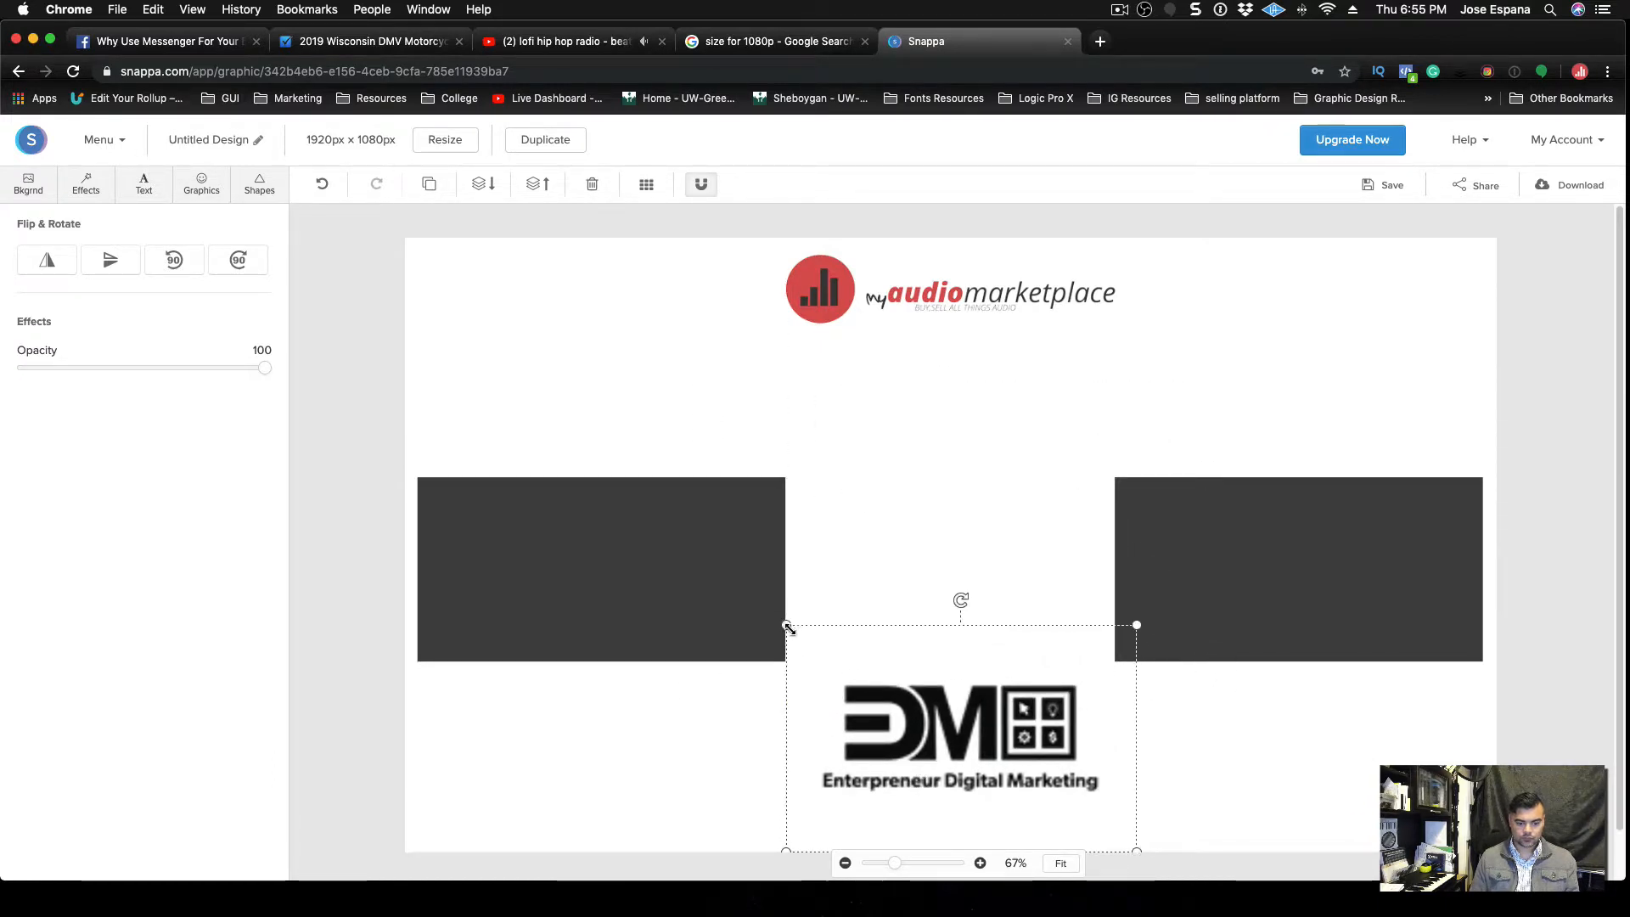
left_click_drag(788, 628, 854, 666)
left_click_drag(956, 741, 911, 740)
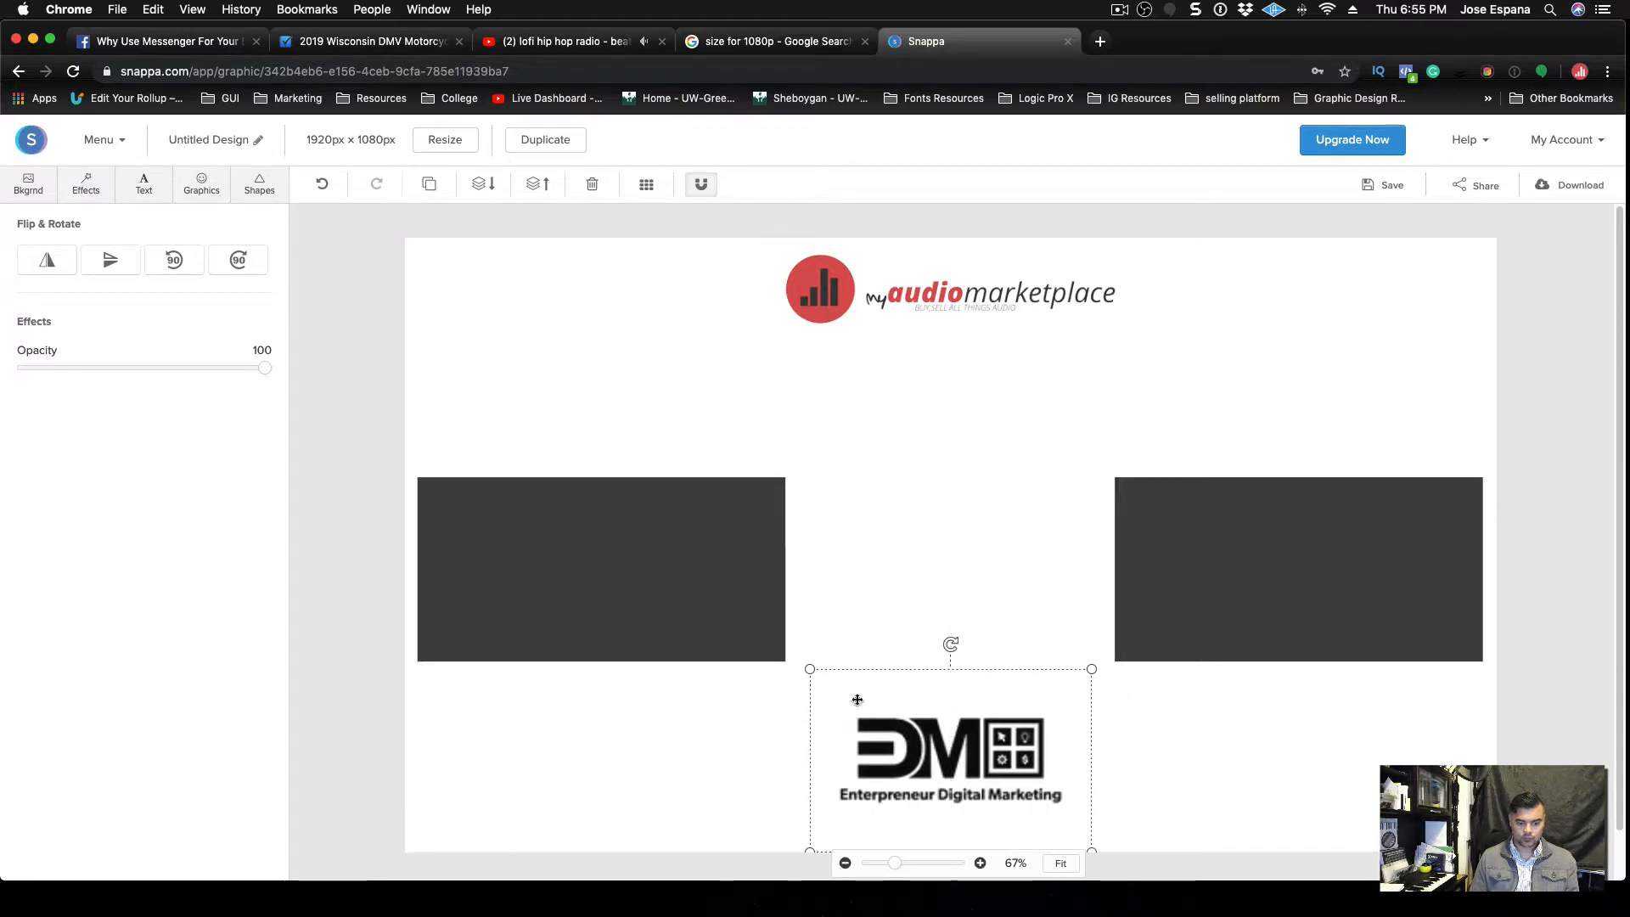
left_click_drag(811, 670, 889, 723)
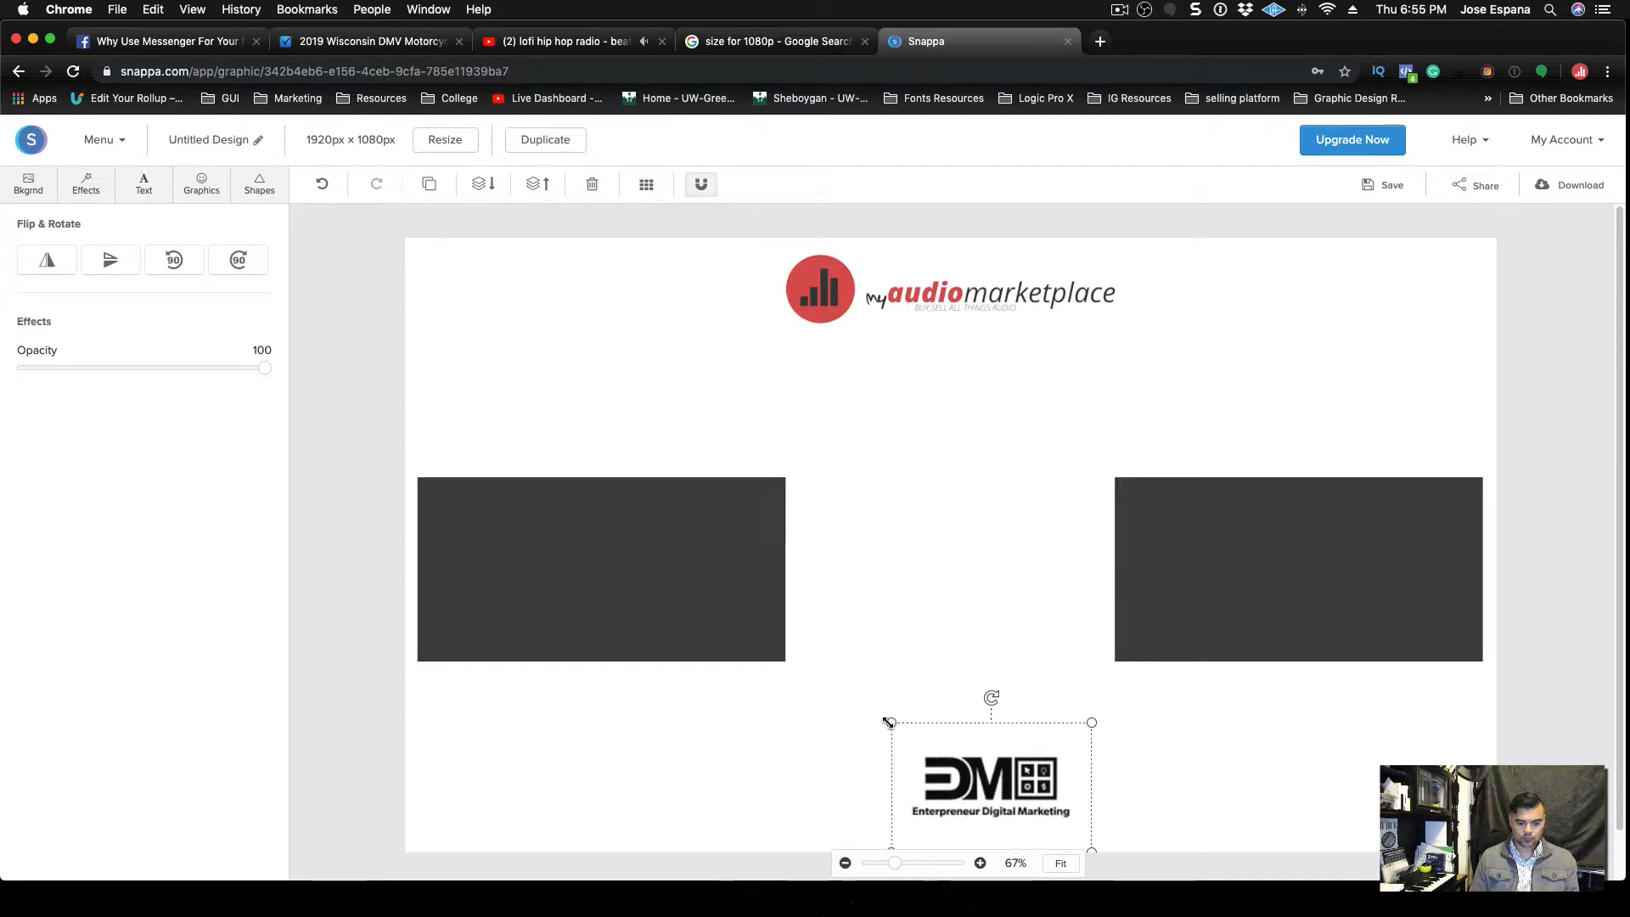
left_click_drag(988, 771, 948, 771)
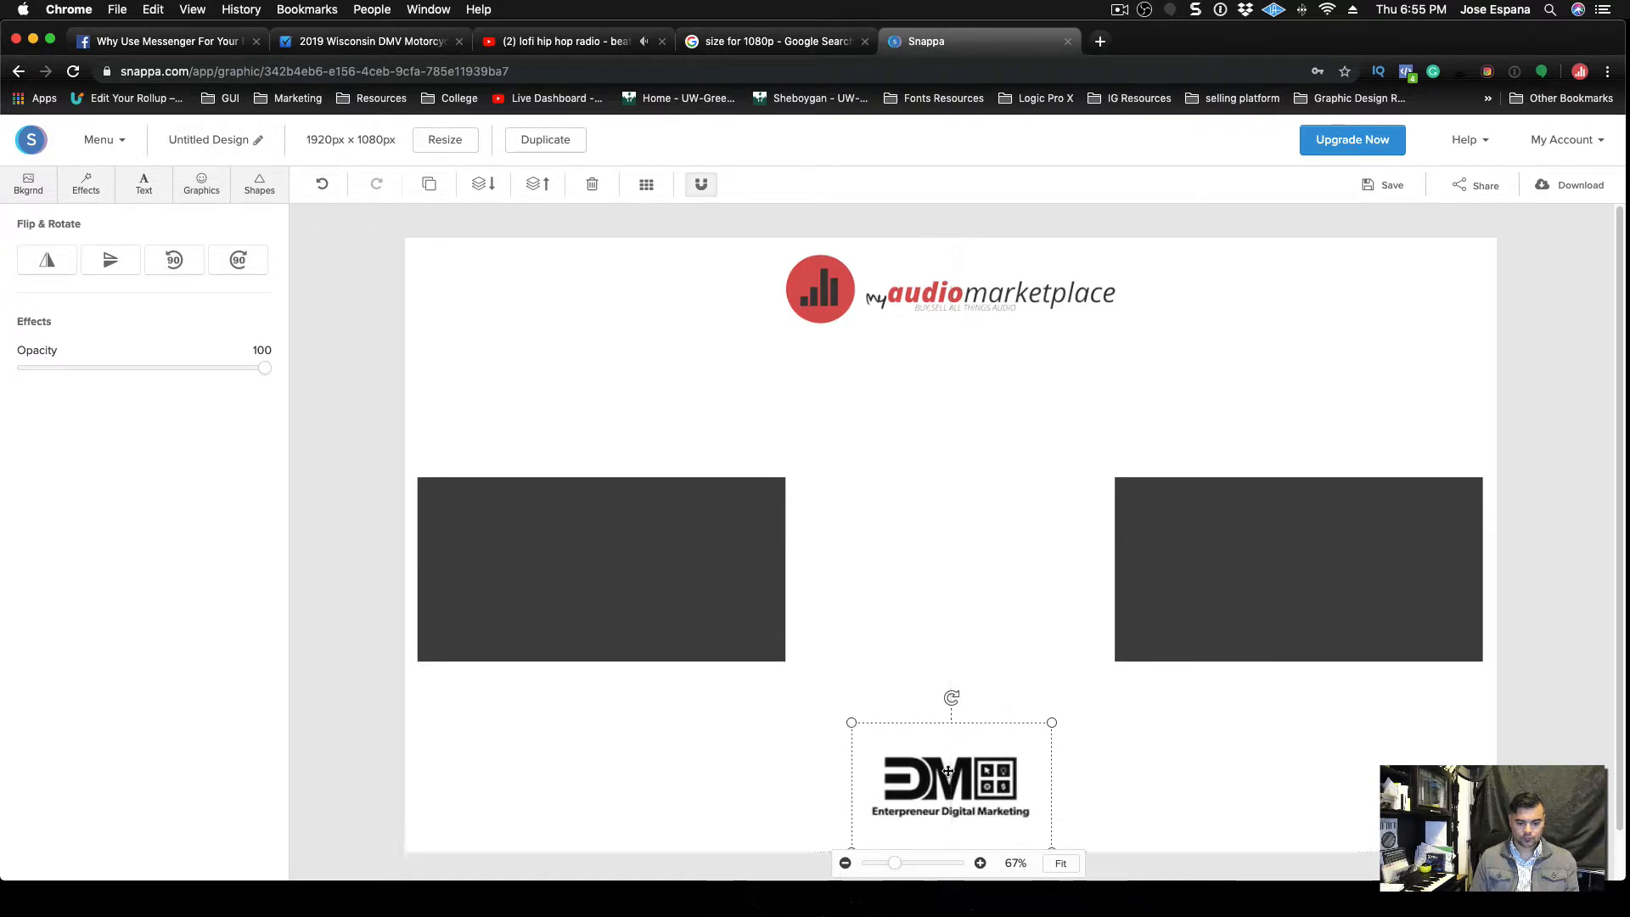
left_click(920, 297)
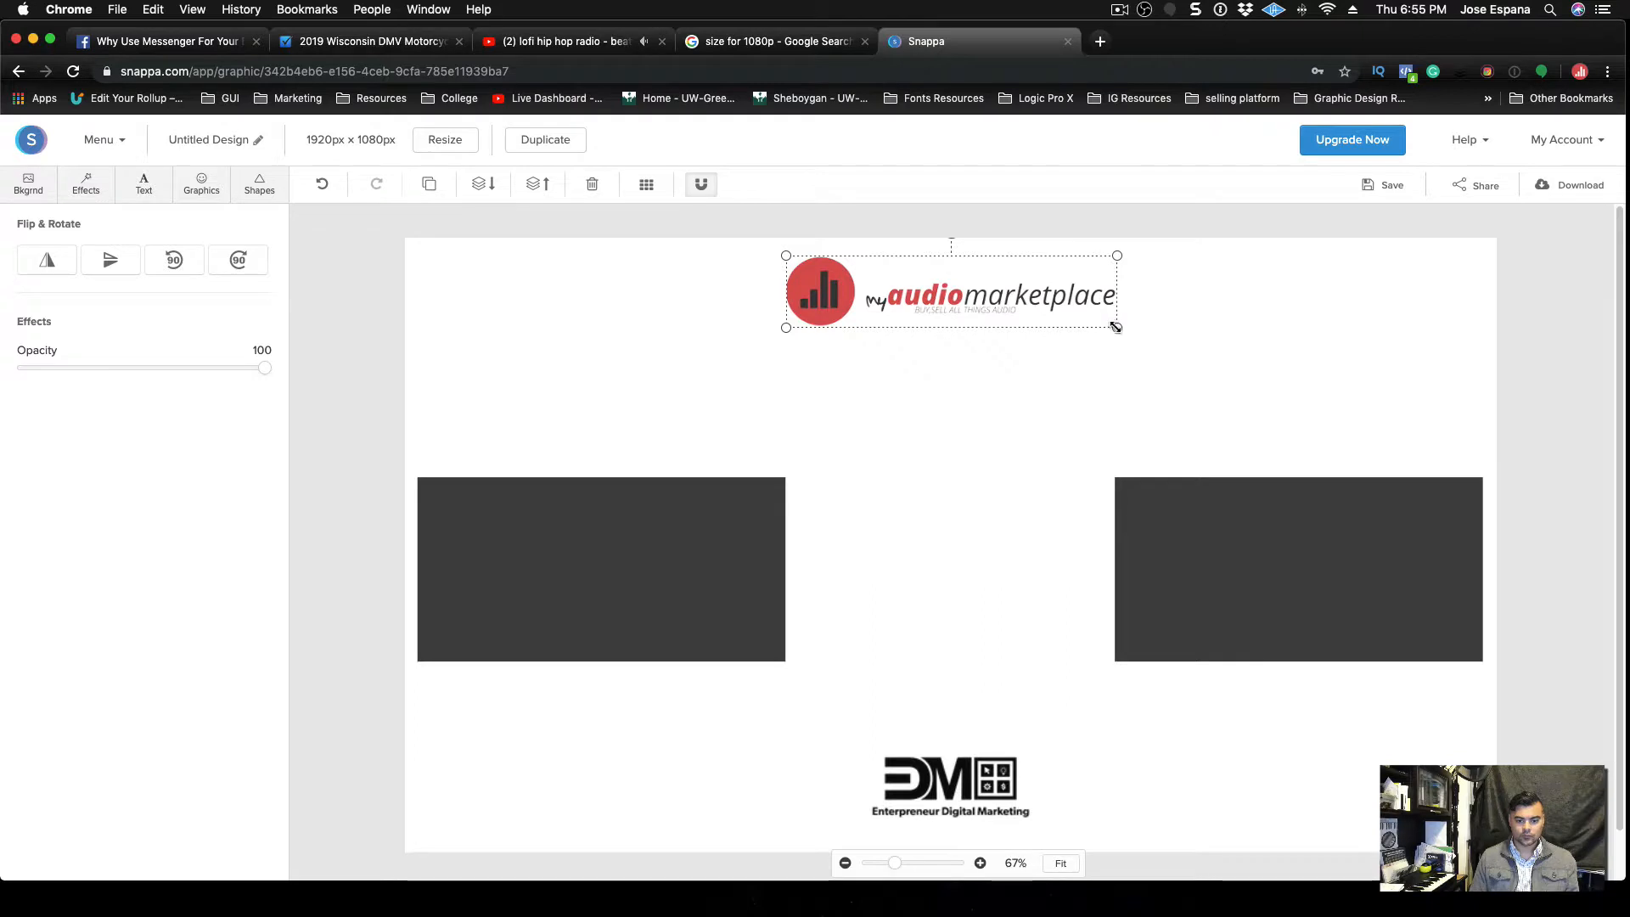
Scale the myaudiomarketplace logo down further and recenter it at the top of the canvas.
left_click_drag(1116, 327, 1031, 310)
left_click_drag(920, 284, 960, 291)
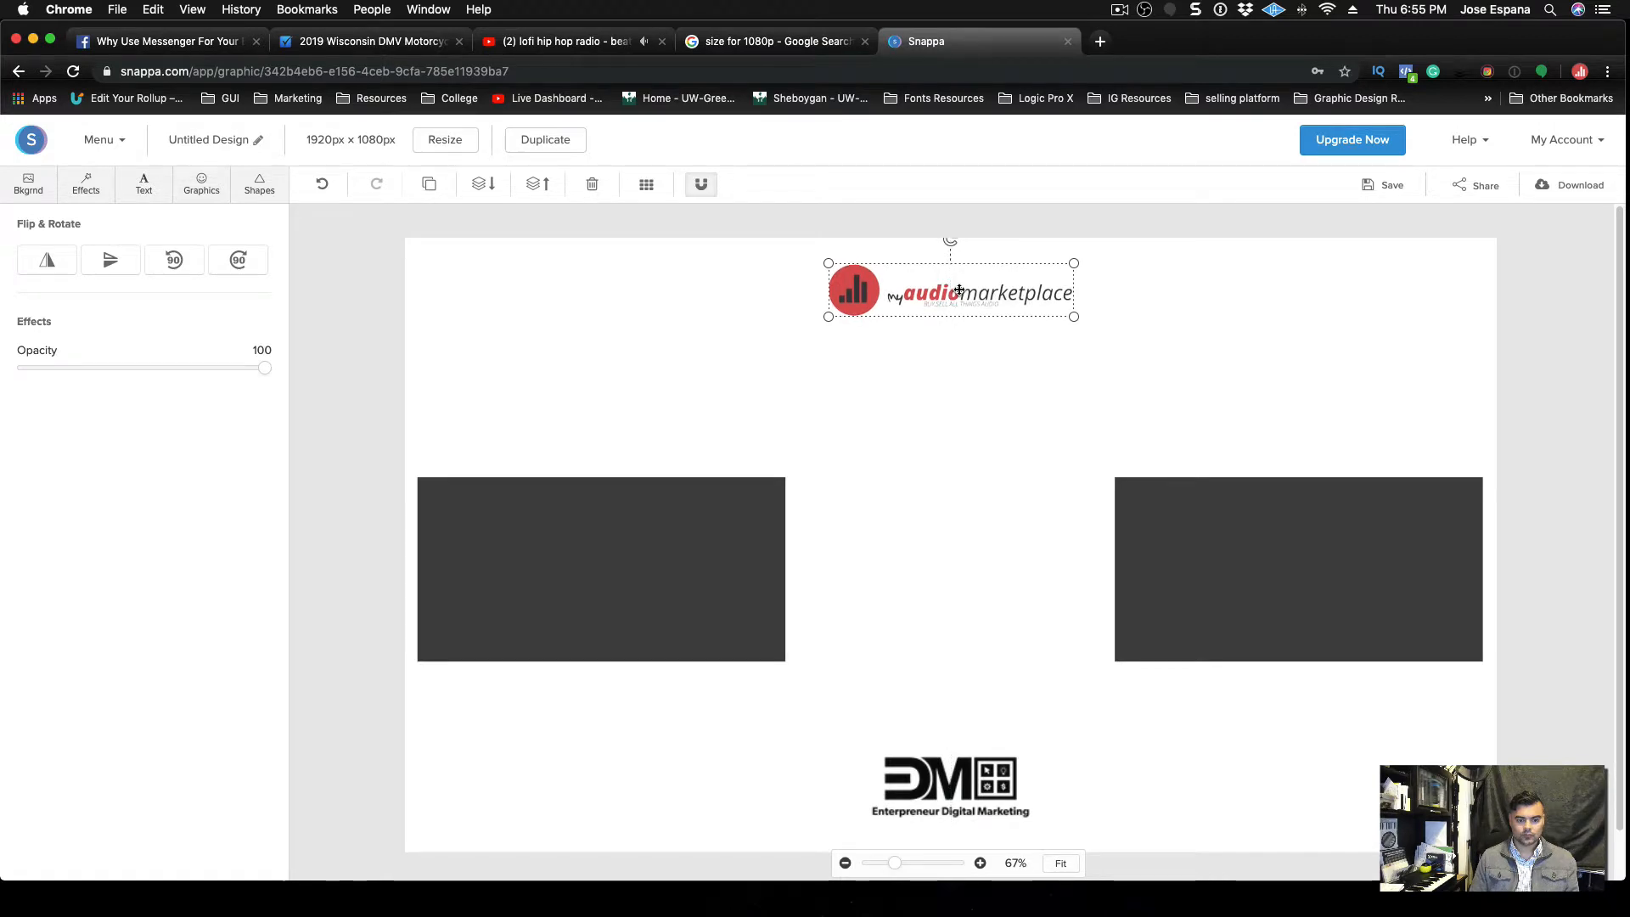
left_click(1115, 343)
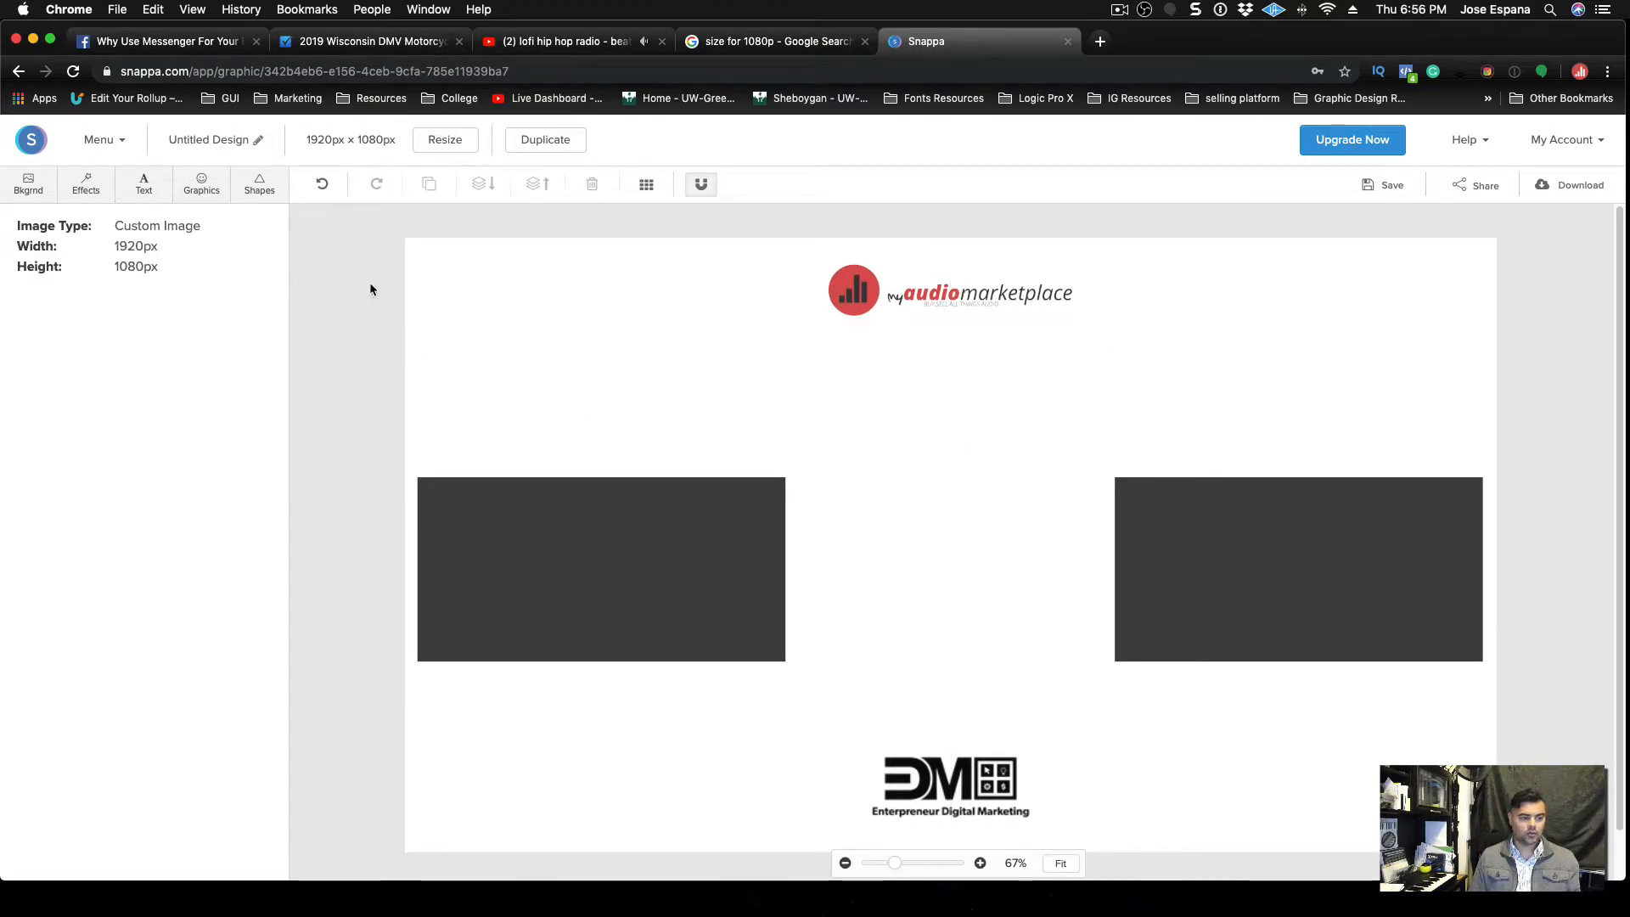
Try several gradient patterns as the canvas background.
left_click(30, 185)
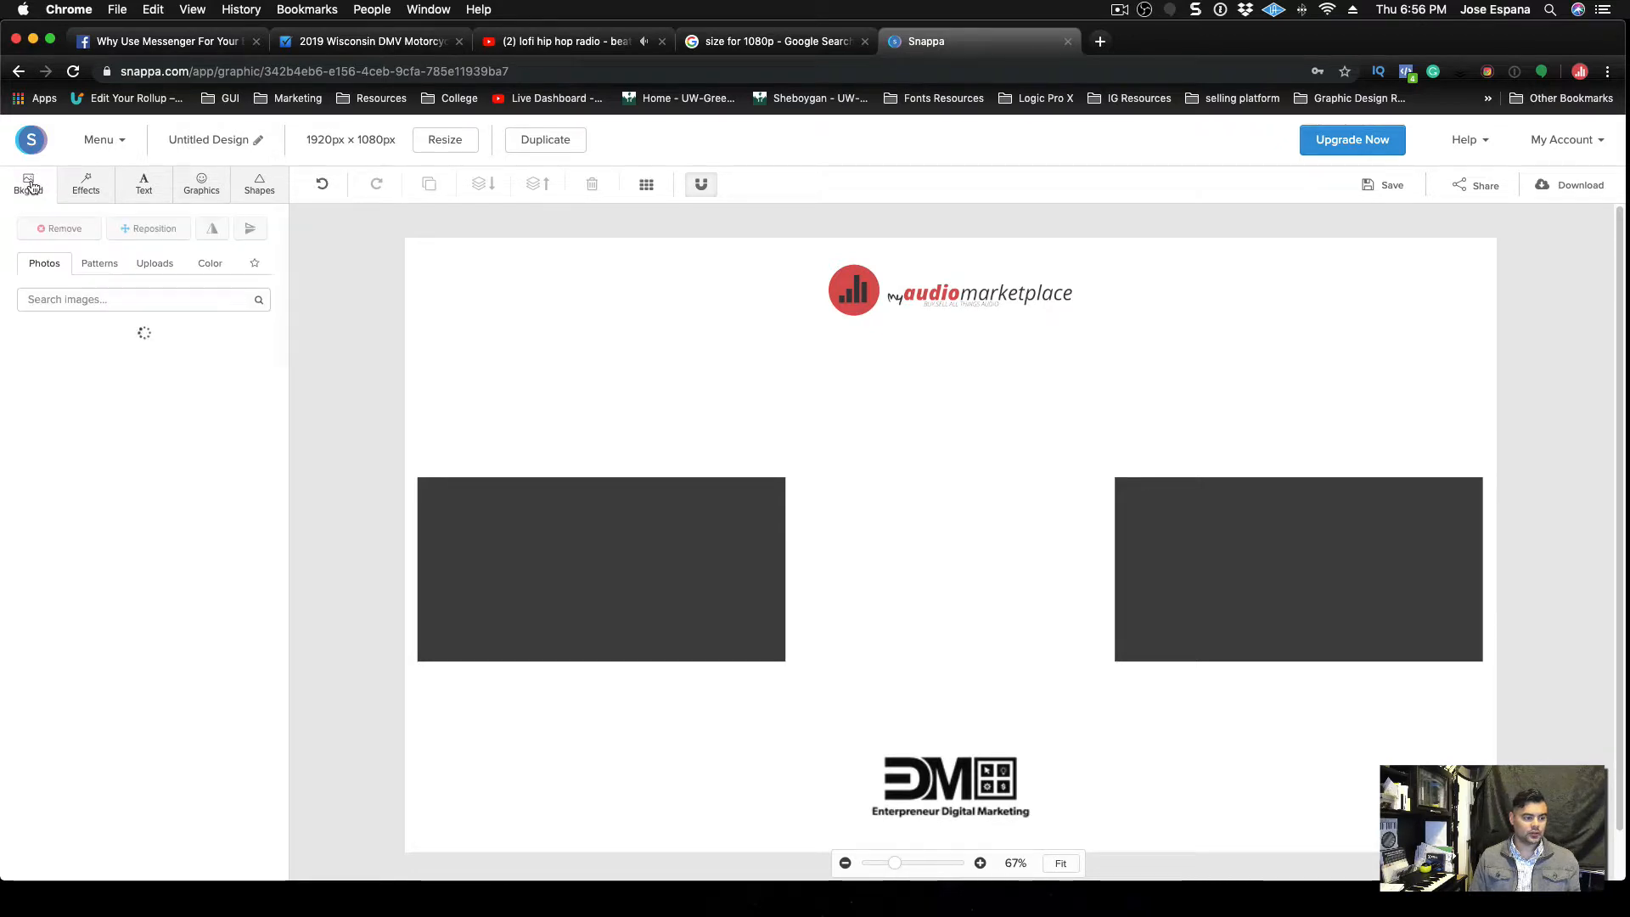
left_click(100, 264)
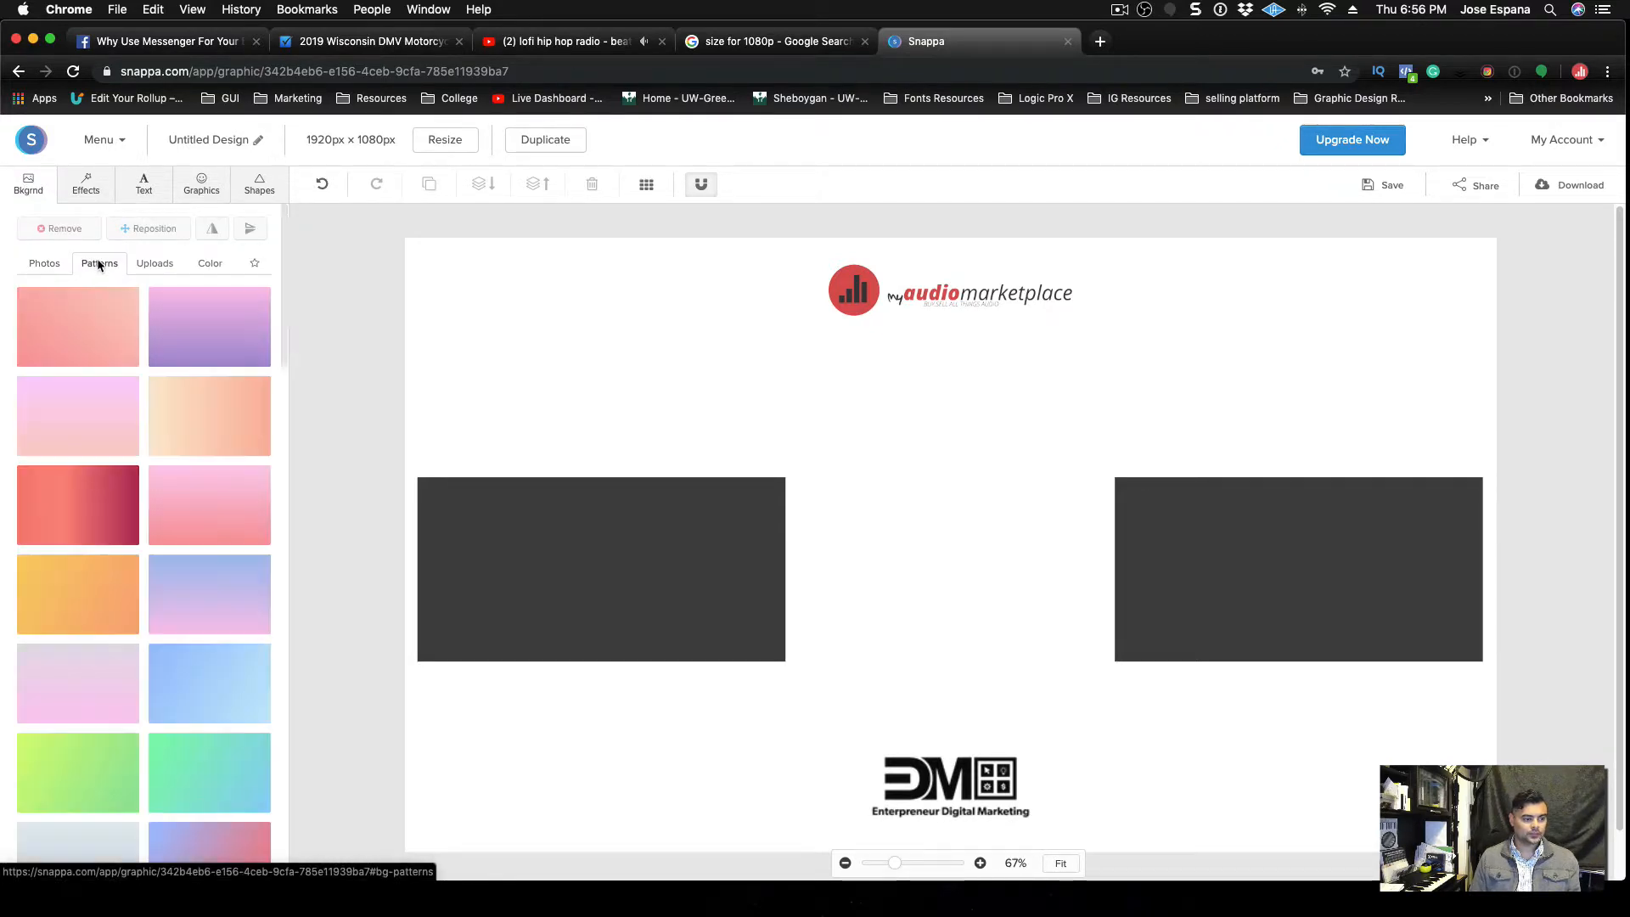
left_click(92, 498)
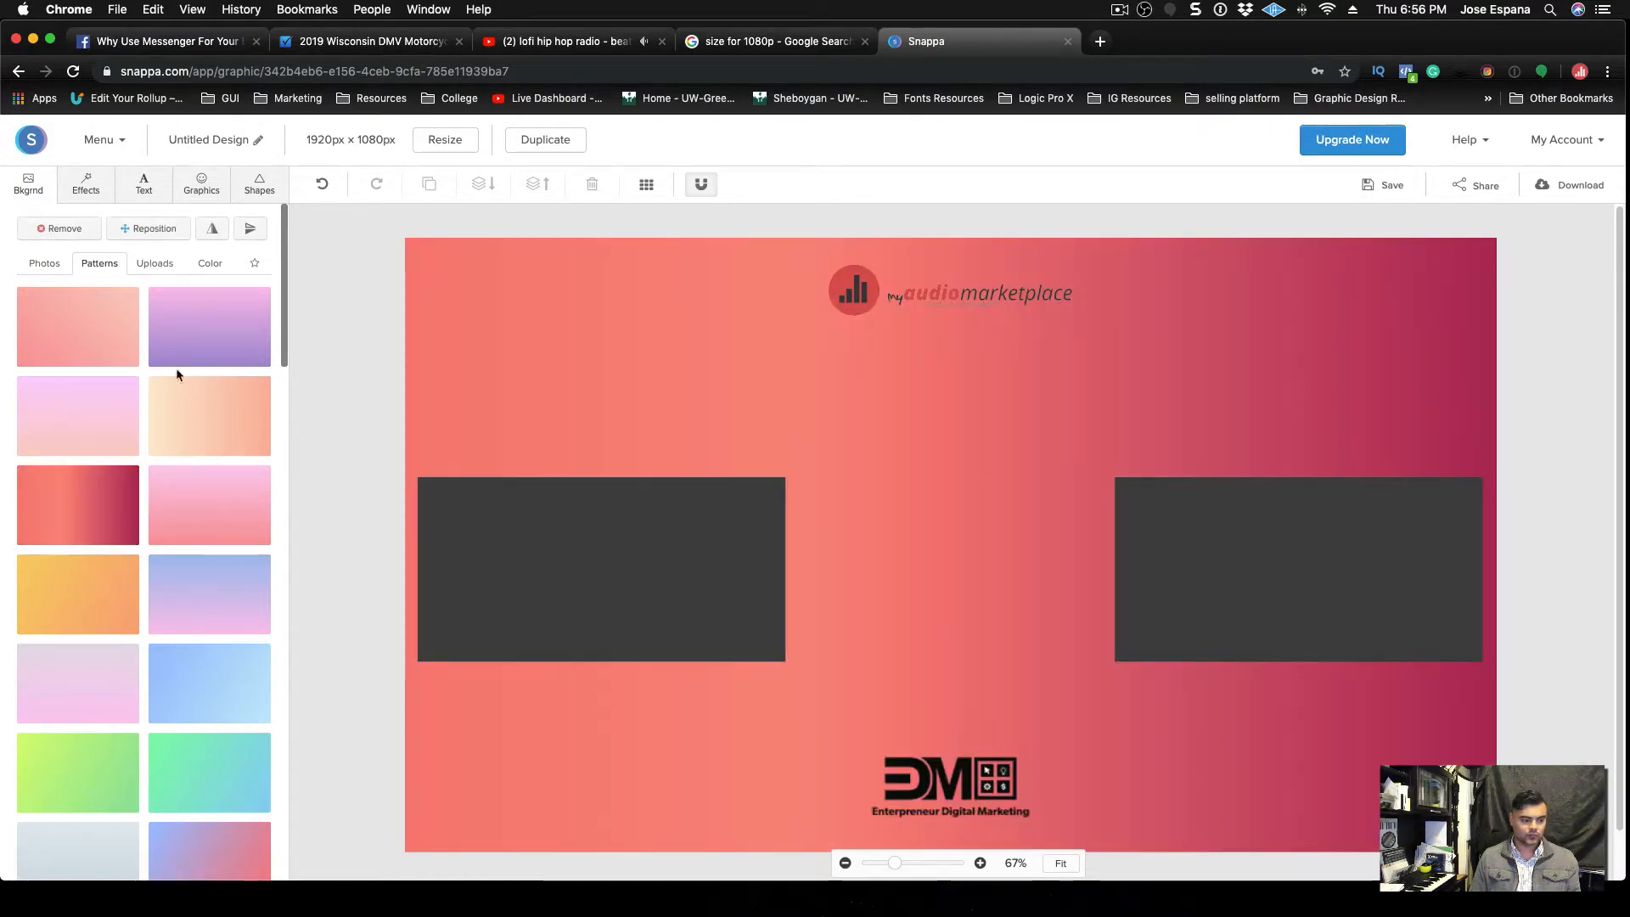
left_click(184, 683)
left_click(204, 604)
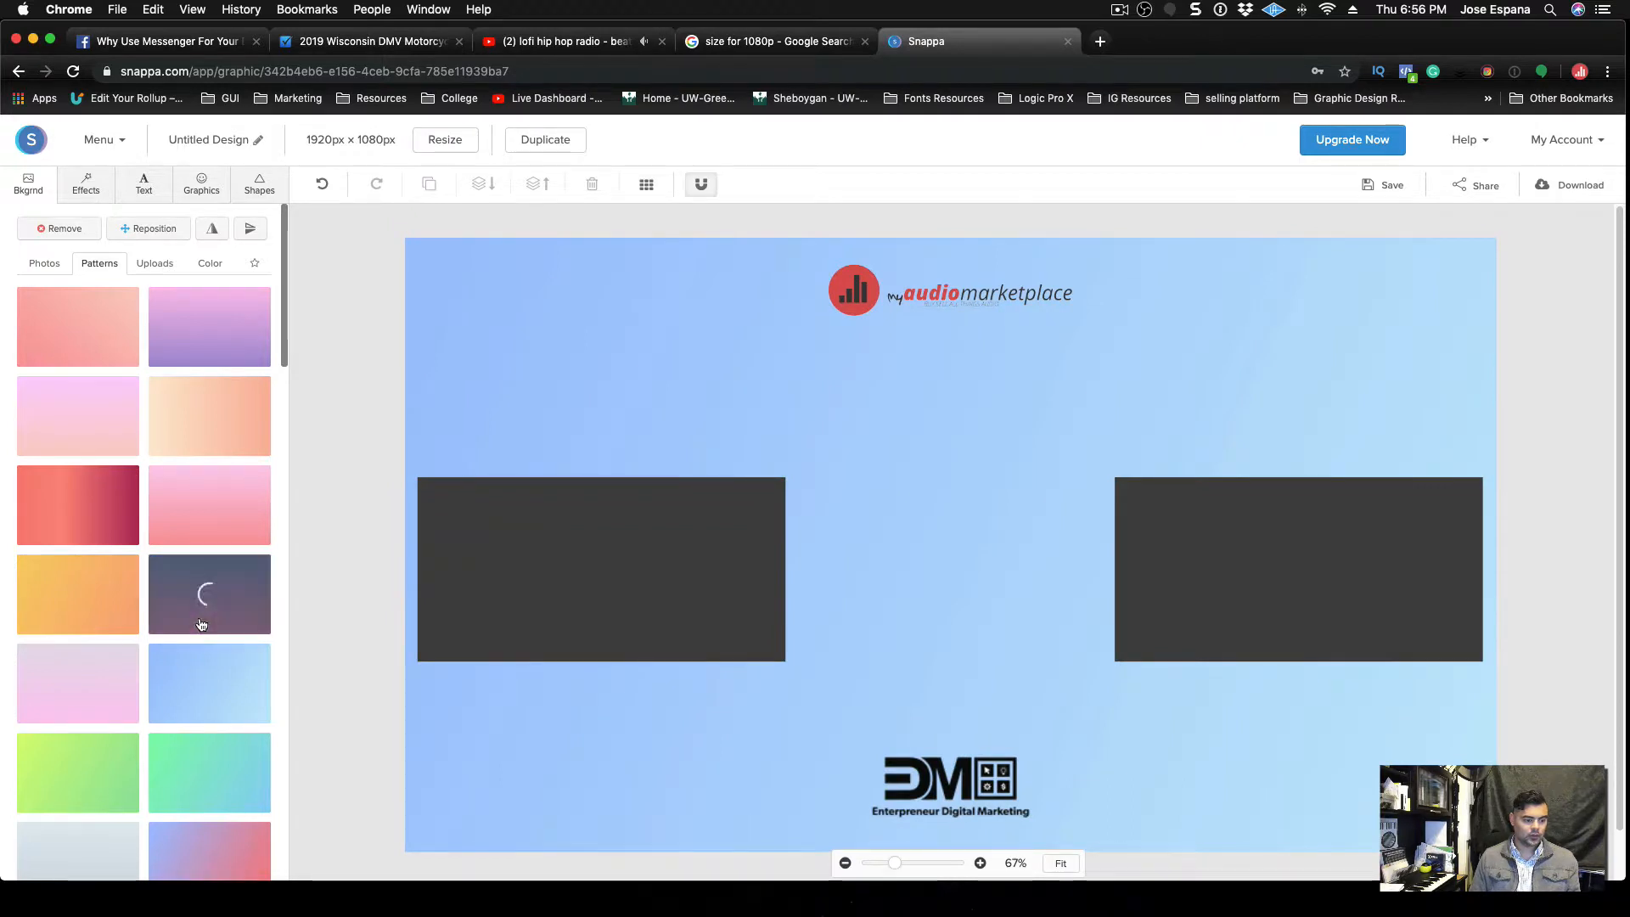
left_click(195, 452)
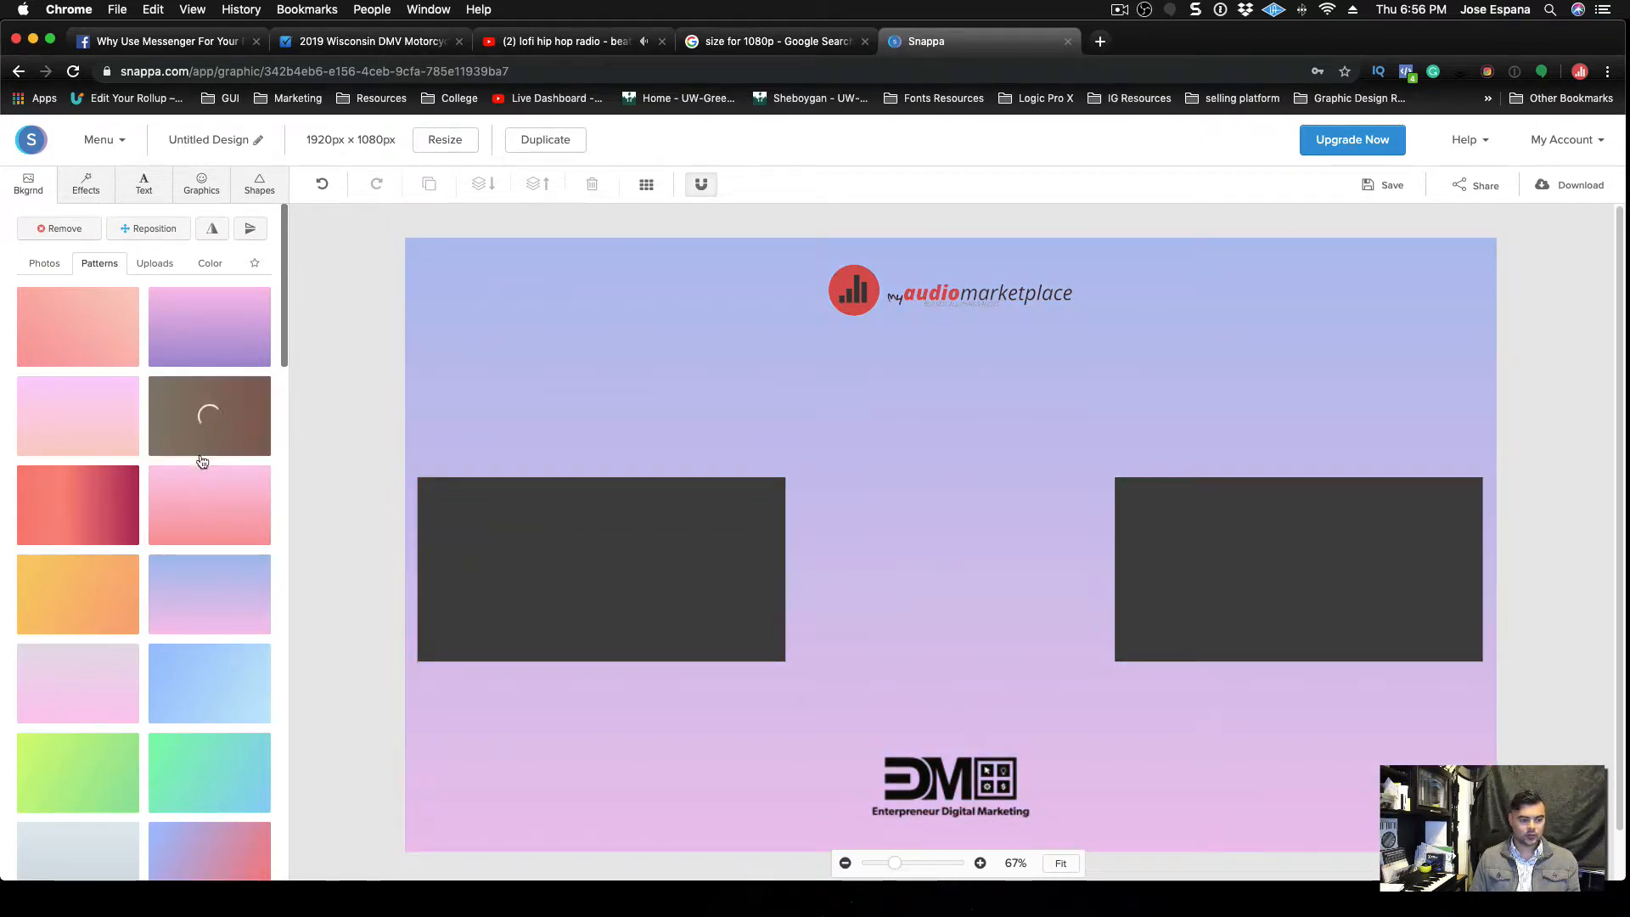
scroll(182, 516, "down", 2)
scroll(177, 536, "down", 2)
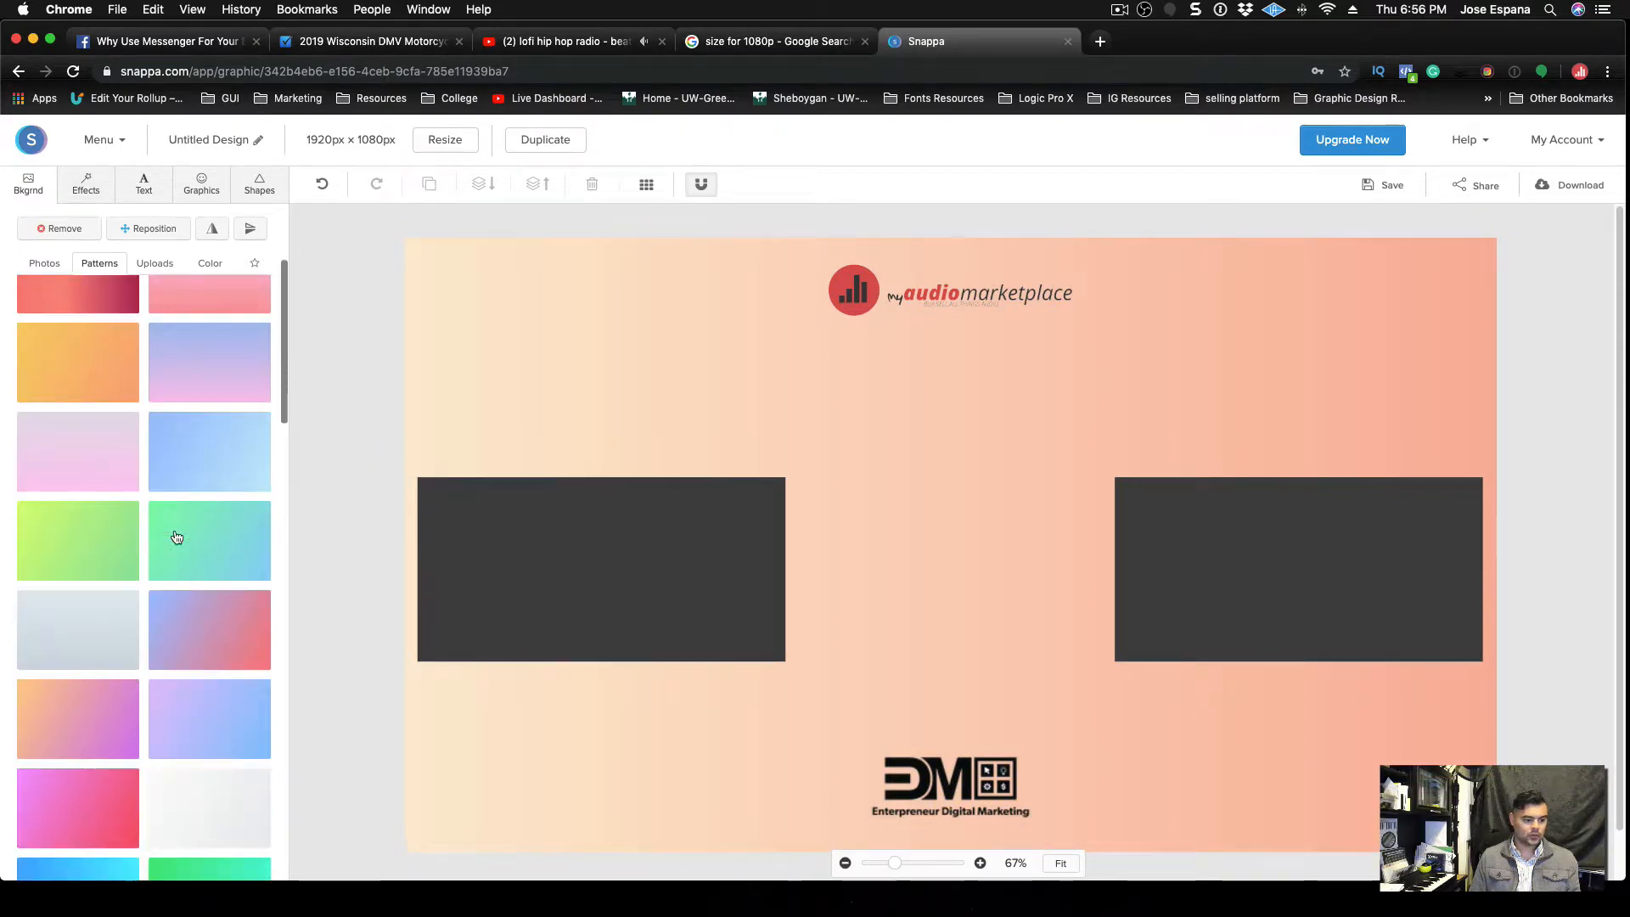
left_click(175, 539)
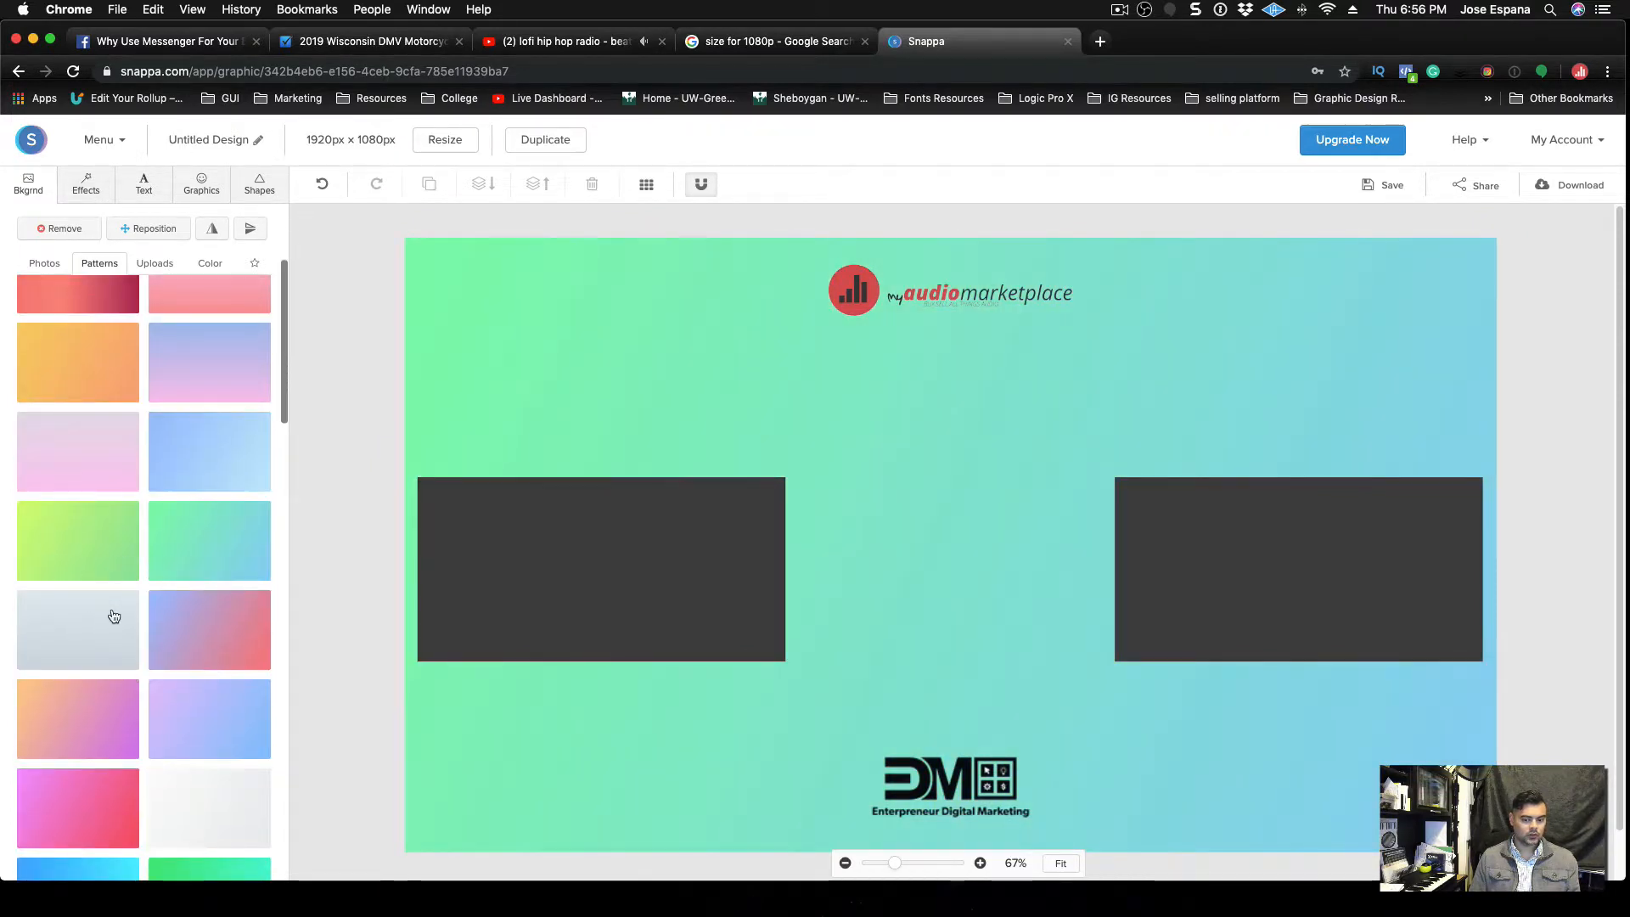
scroll(114, 616, "down", 1)
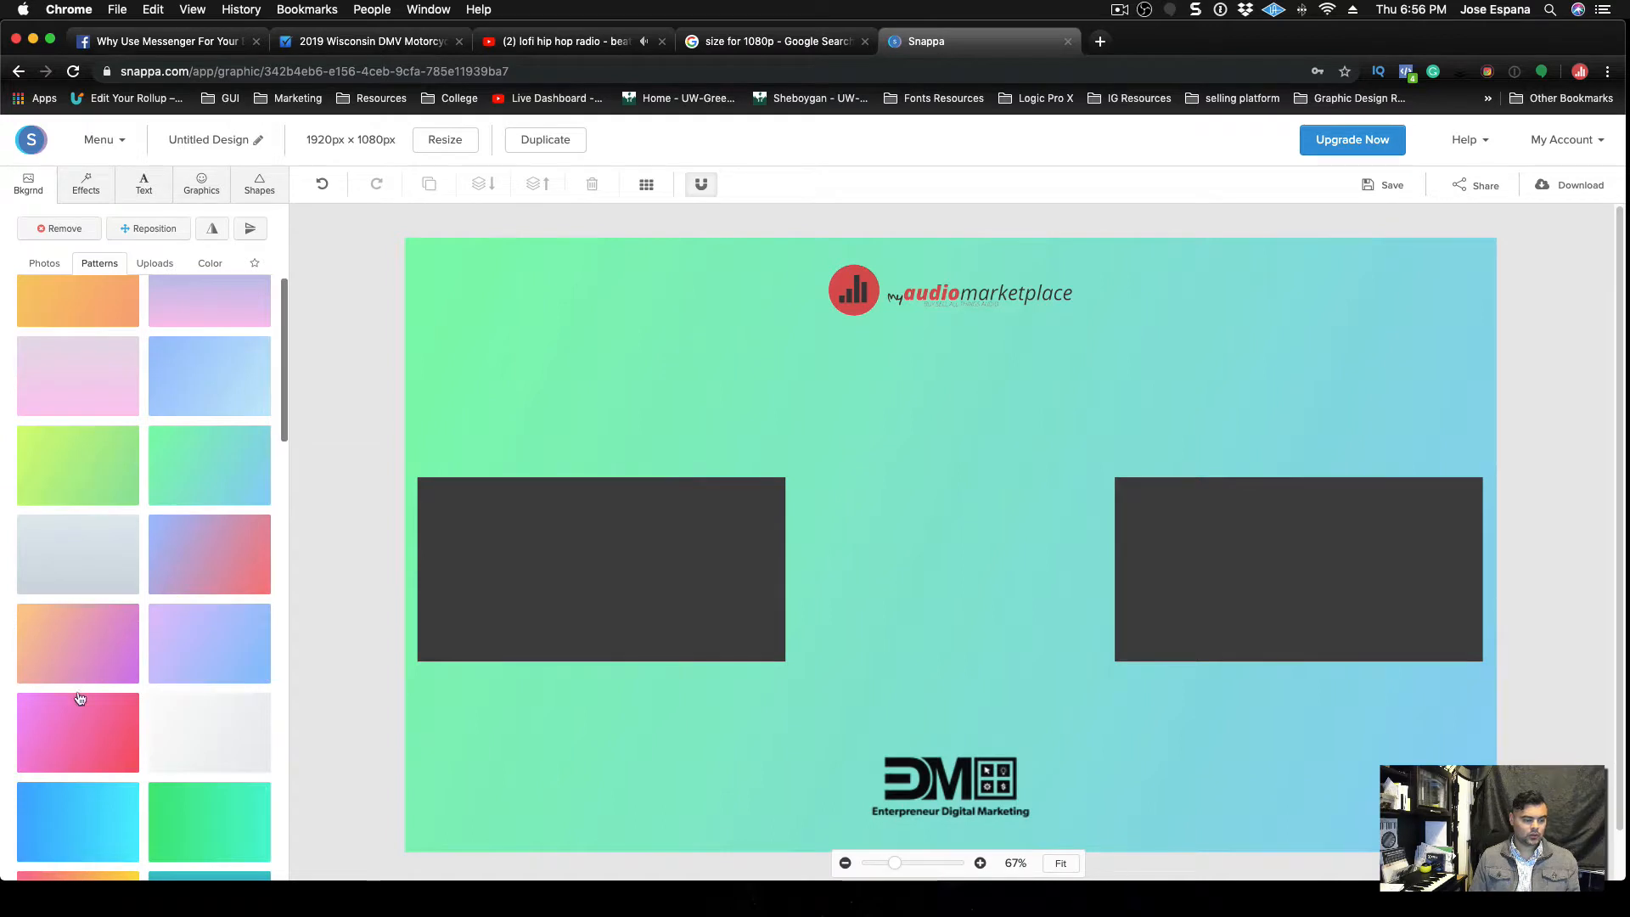
Search background photos for business and set a city skyline photo as the canvas background.
left_click(44, 263)
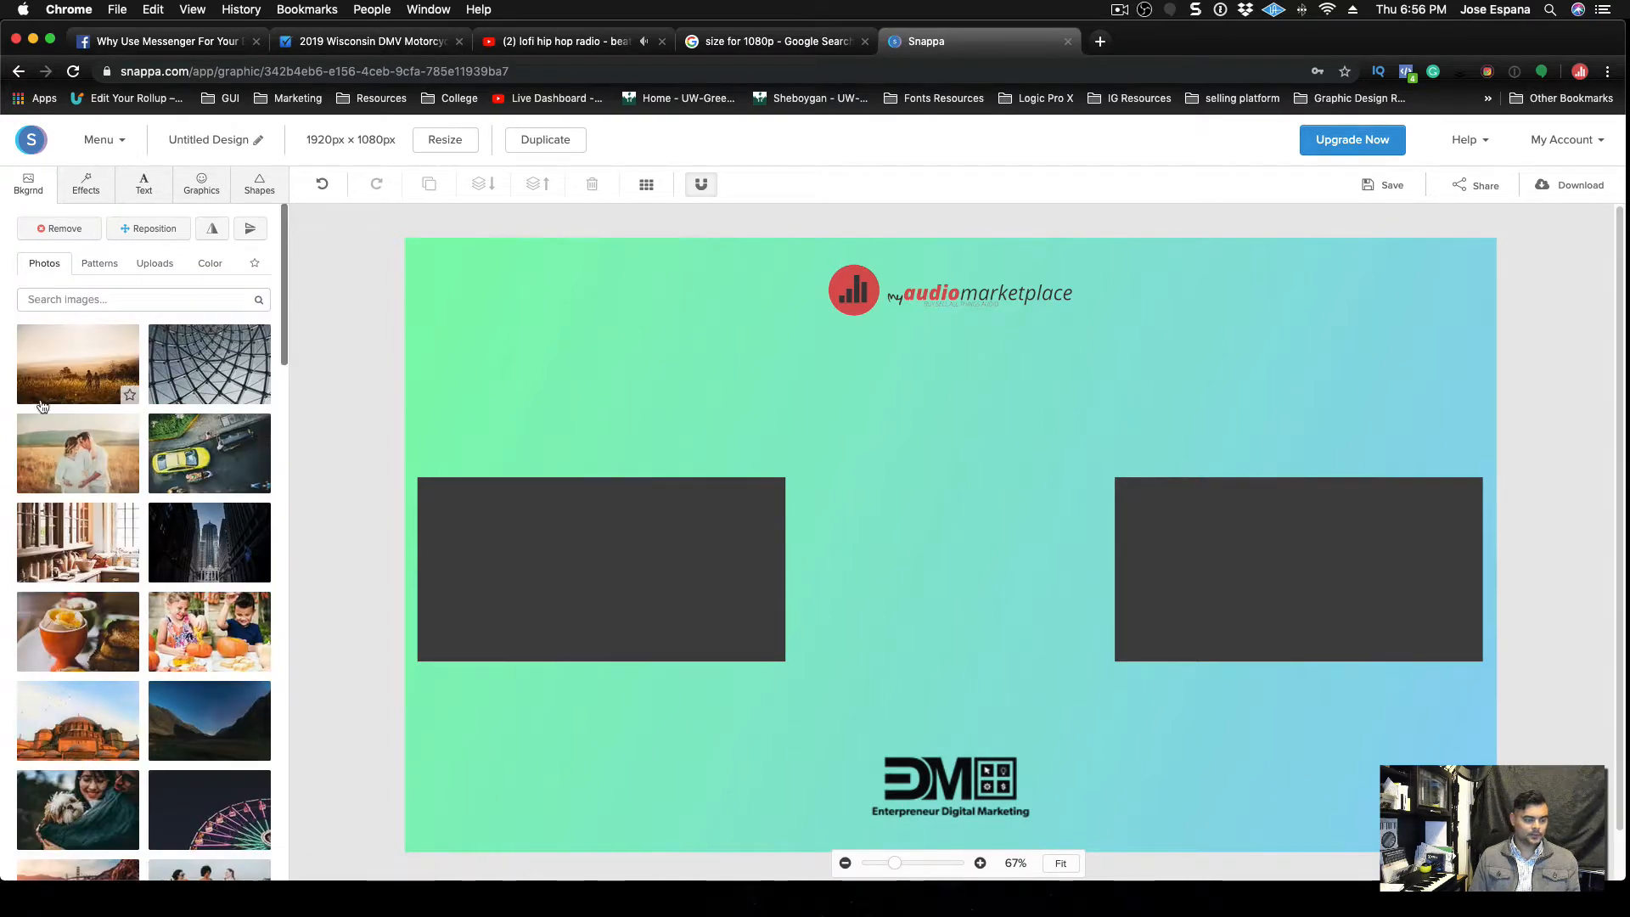
left_click(72, 295)
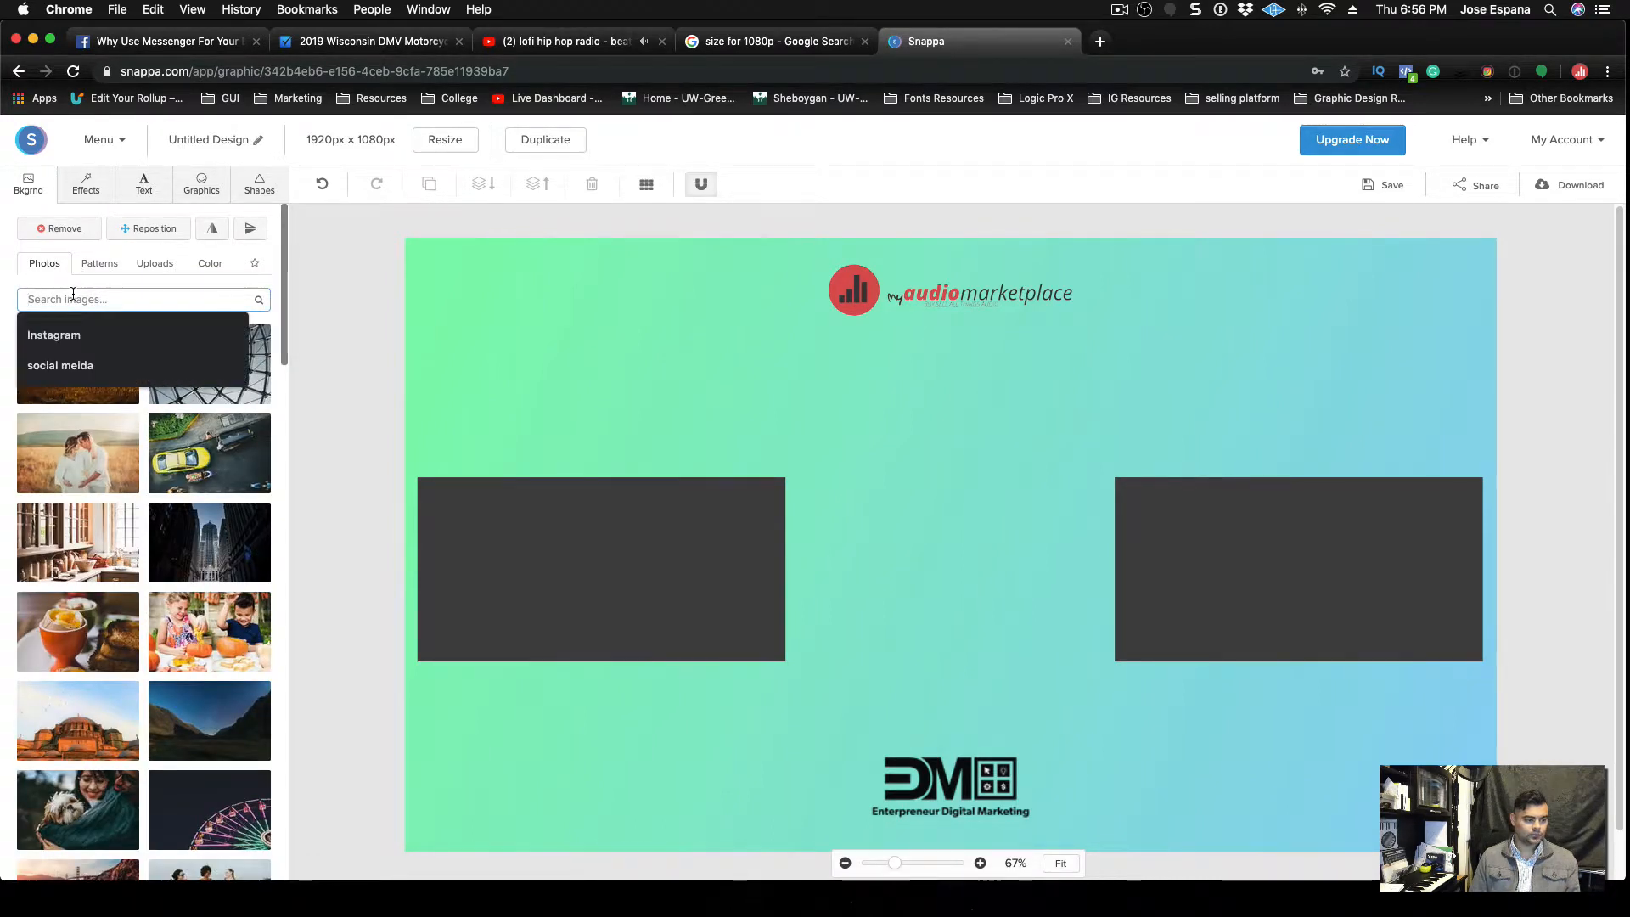
type("business")
key("Return")
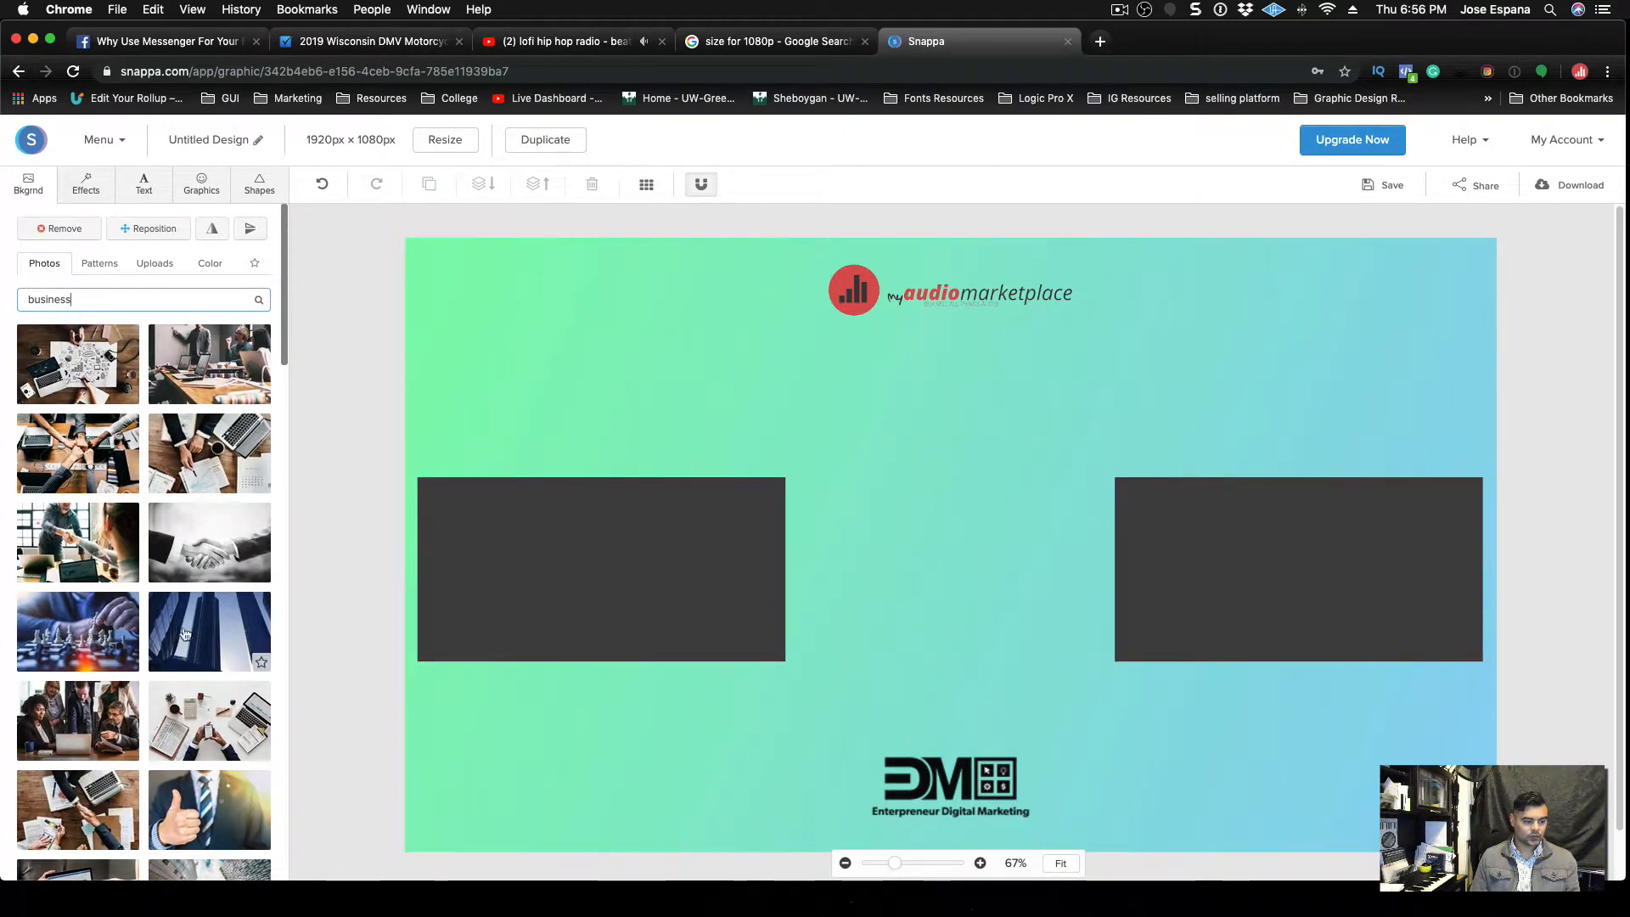
scroll(195, 726, "down", 3)
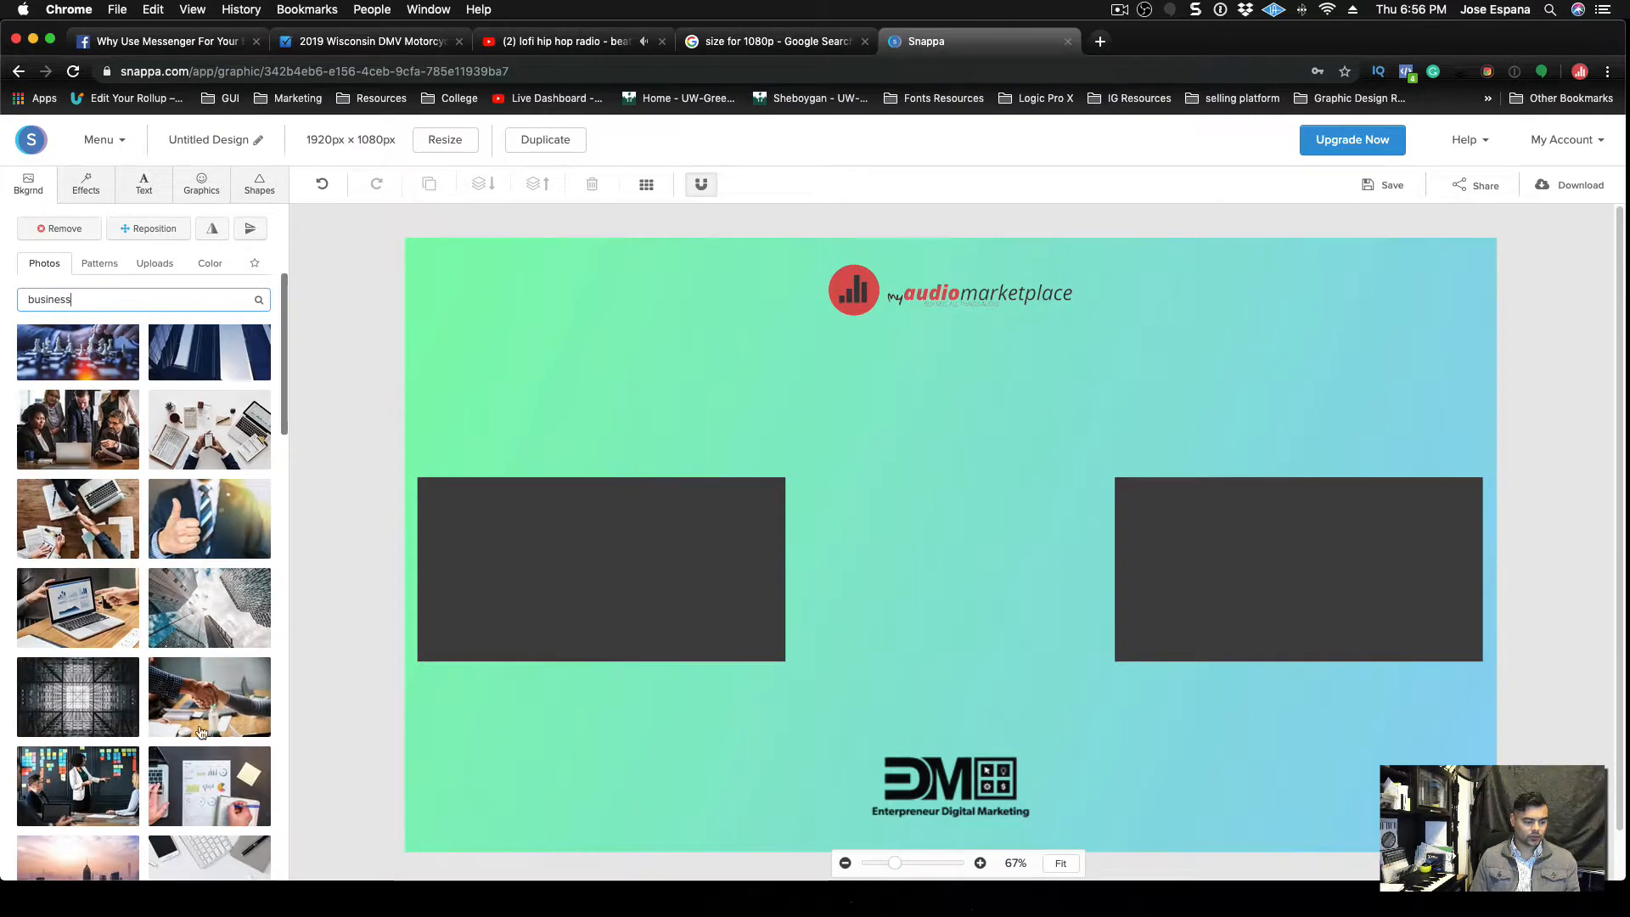
left_click(85, 712)
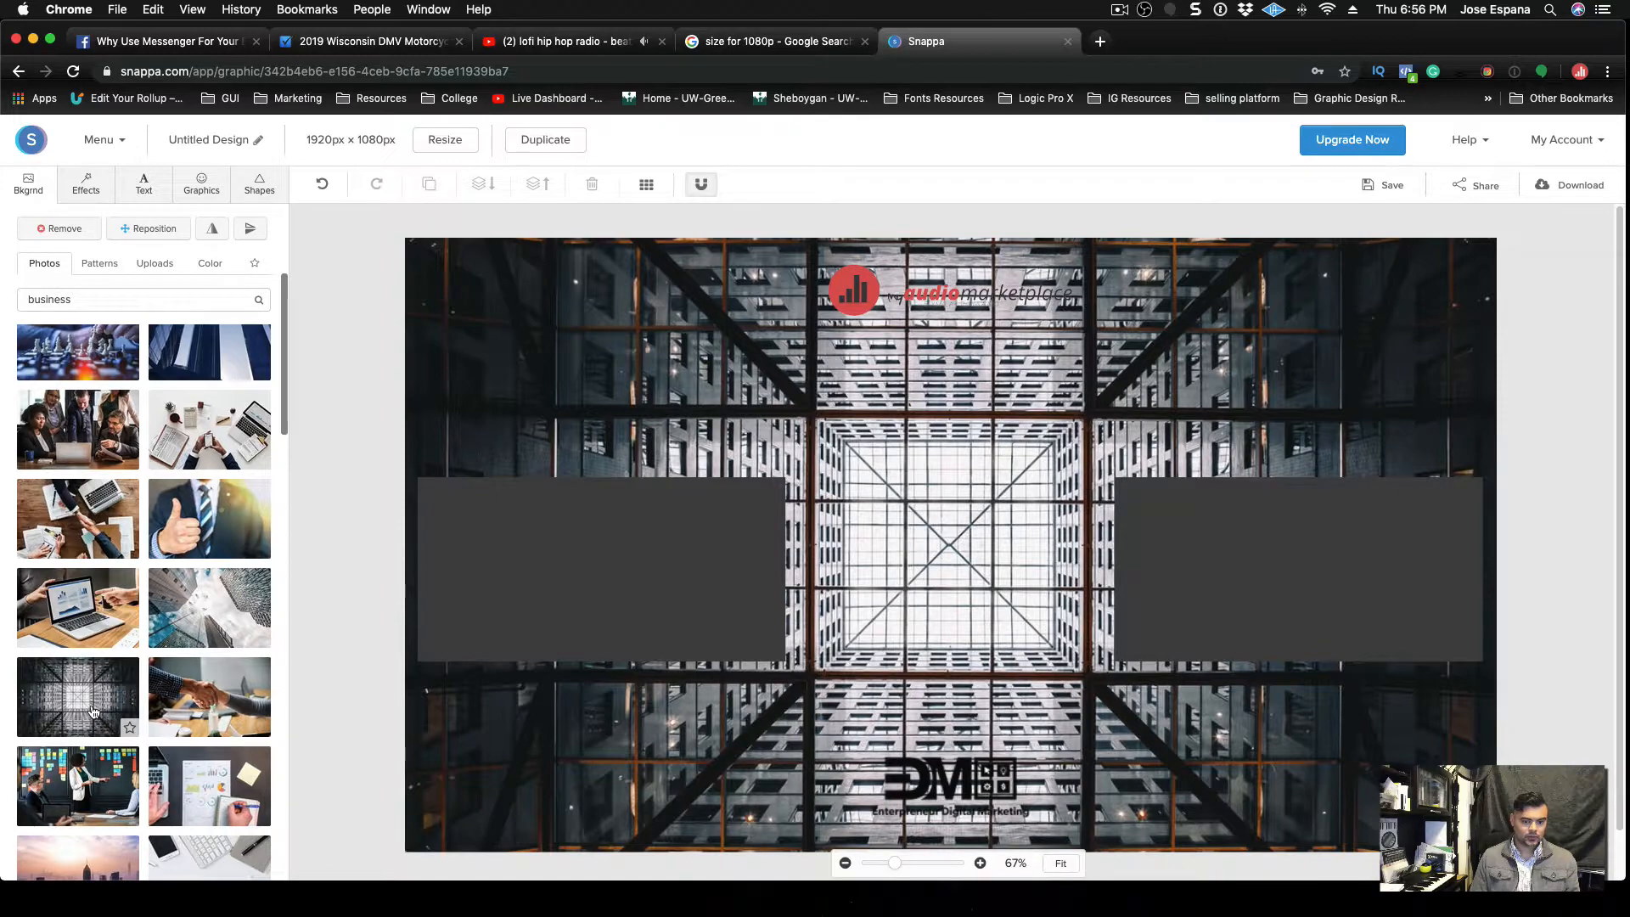
scroll(118, 691, "down", 2)
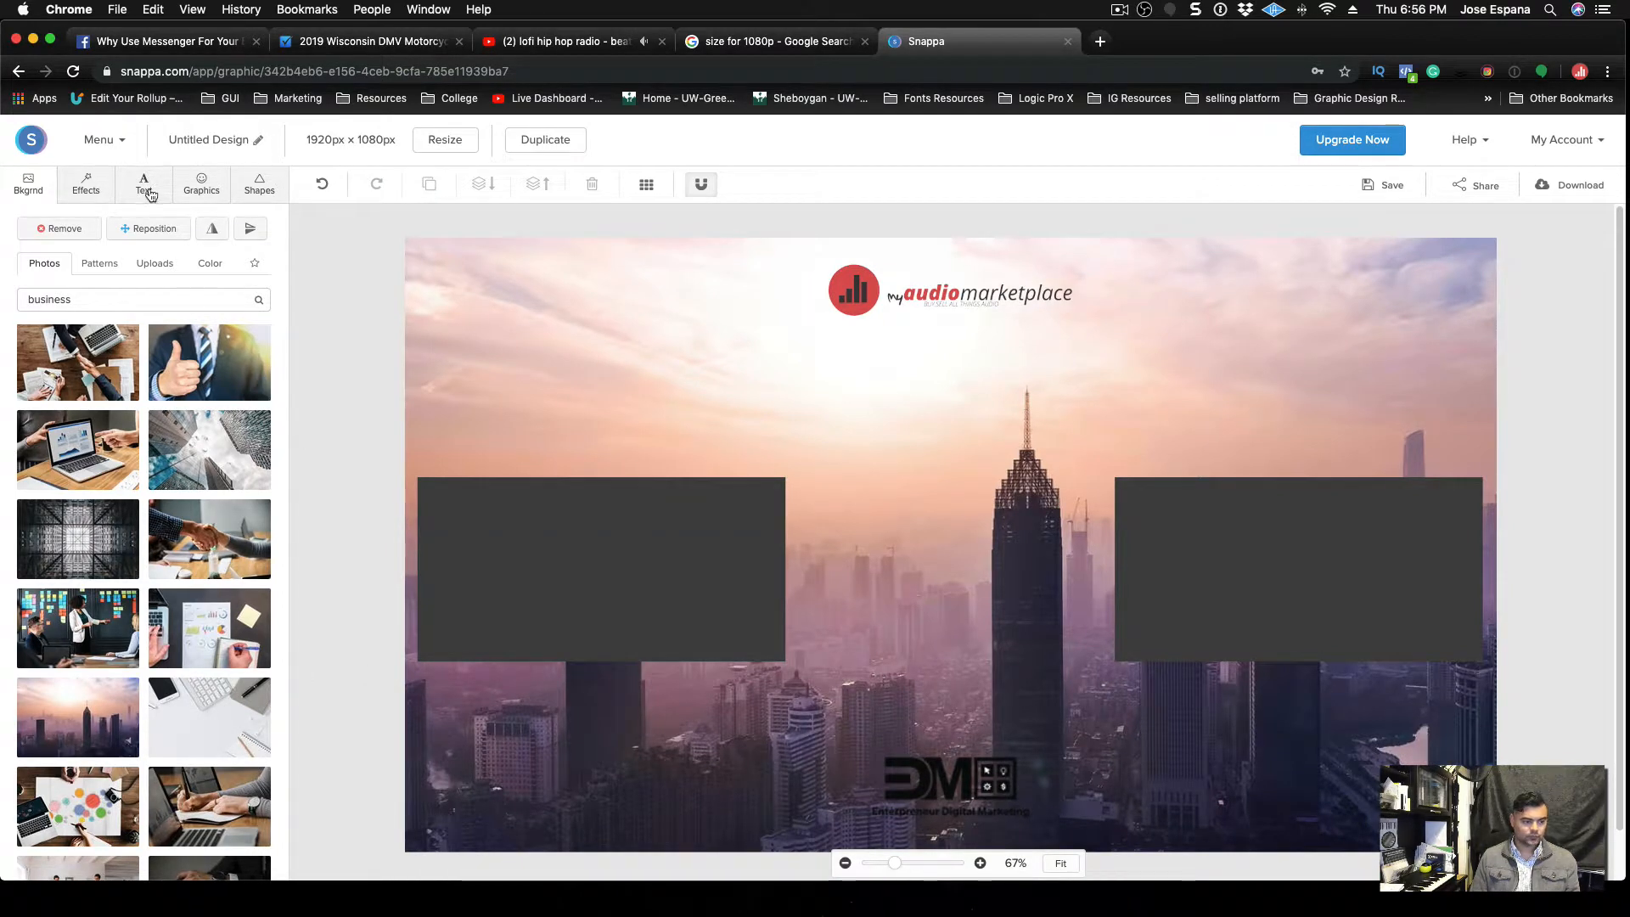
left_click(203, 189)
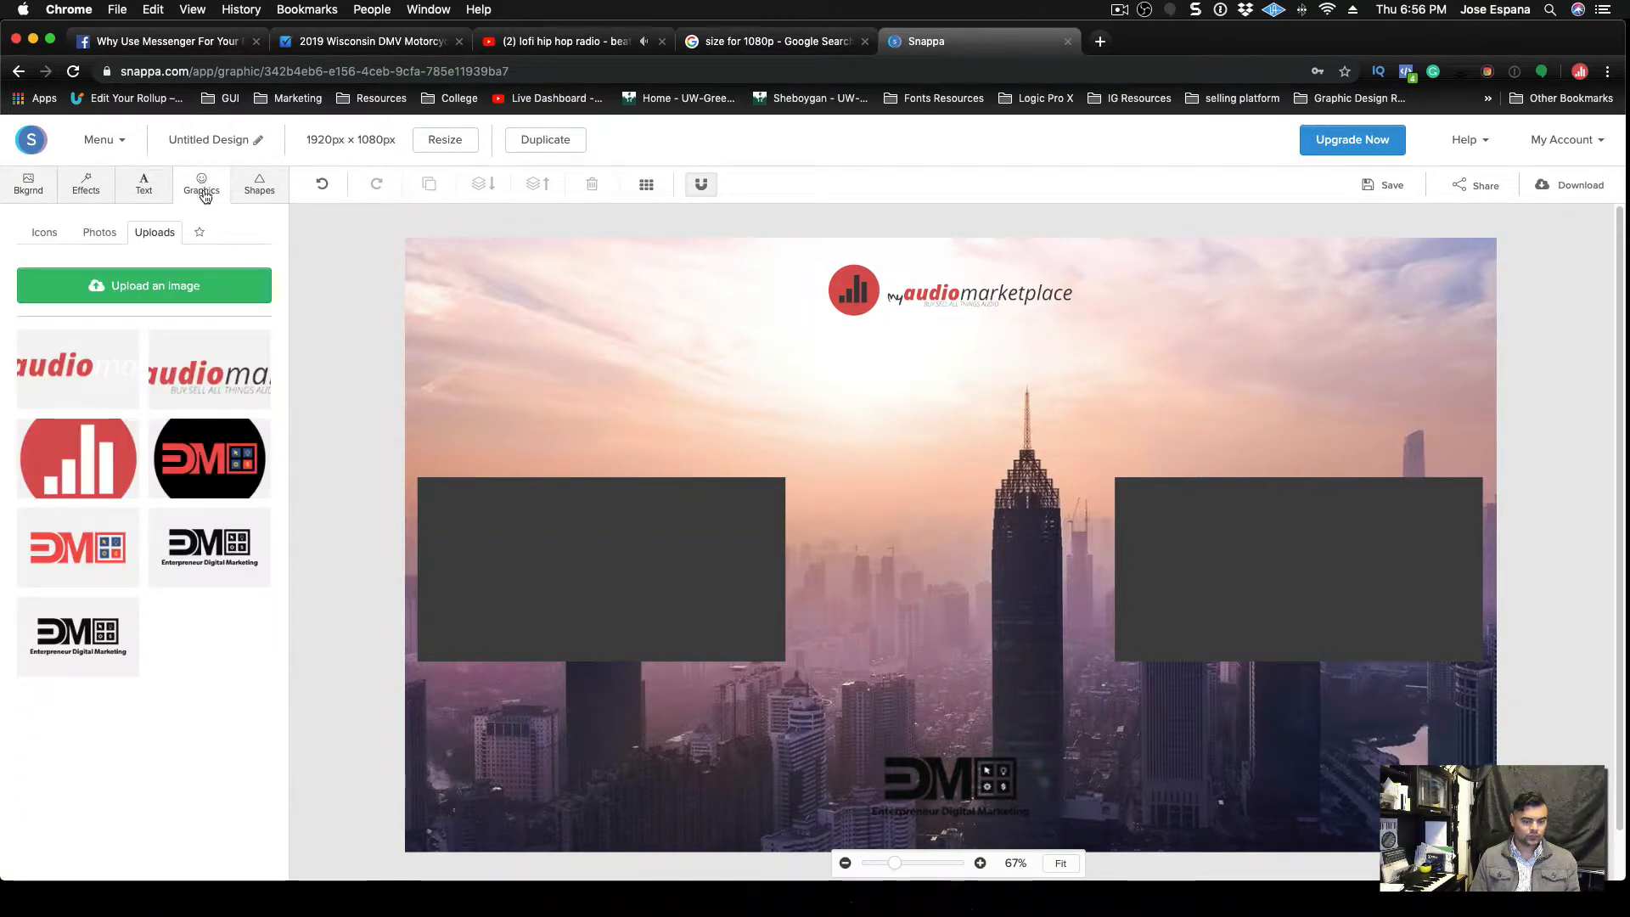
left_click(74, 365)
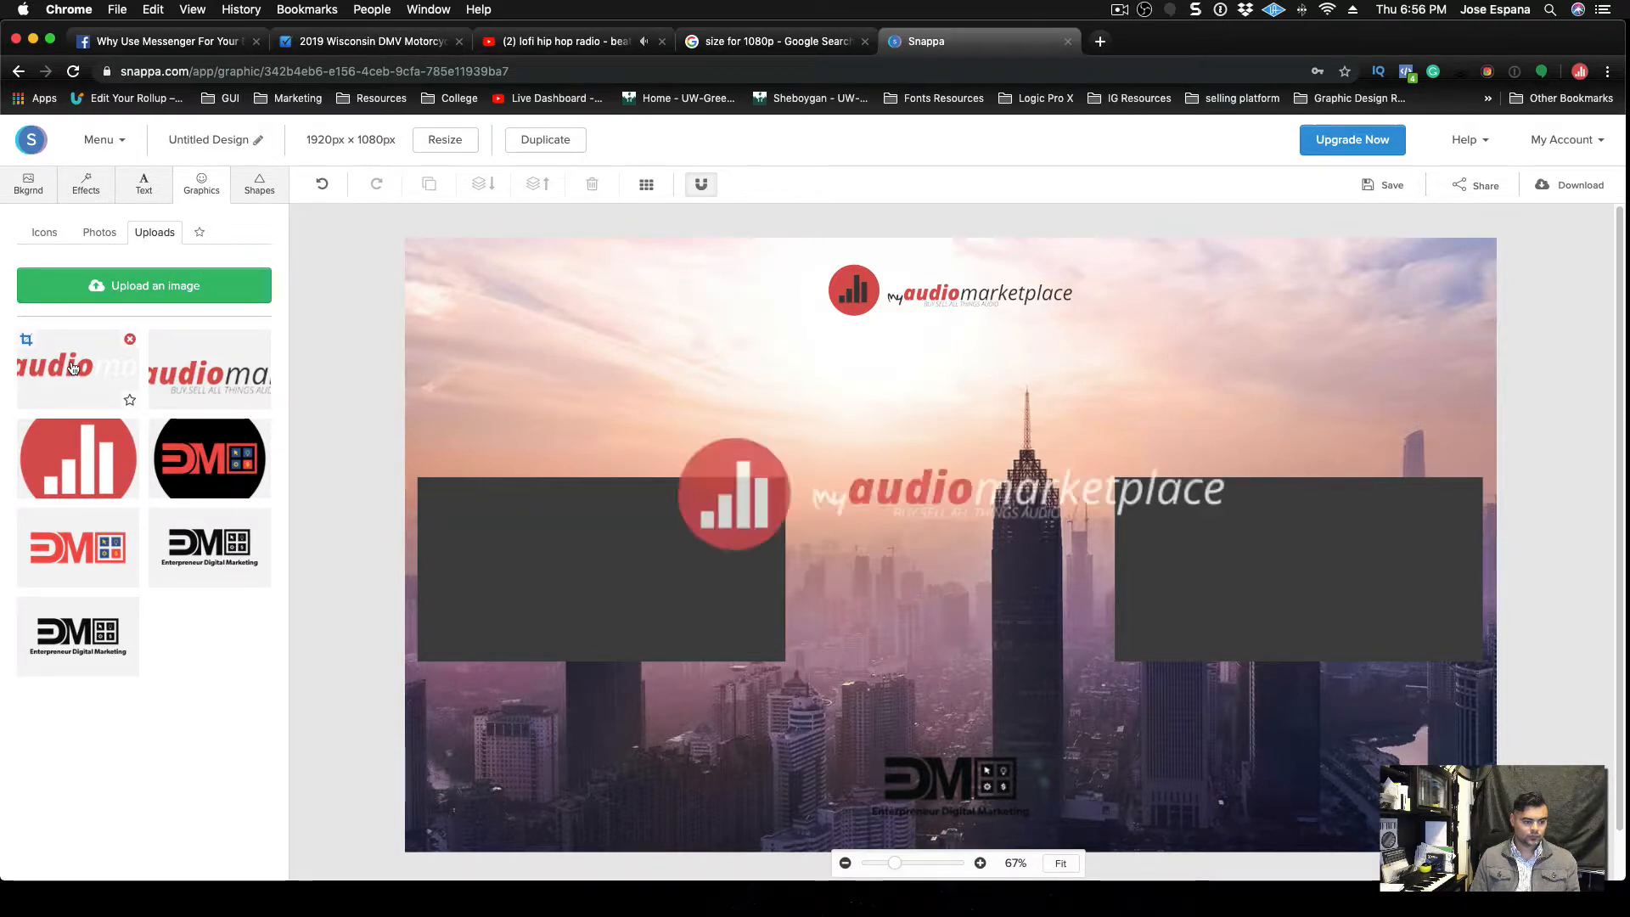
left_click_drag(910, 555, 923, 516)
left_click_drag(920, 333, 917, 389)
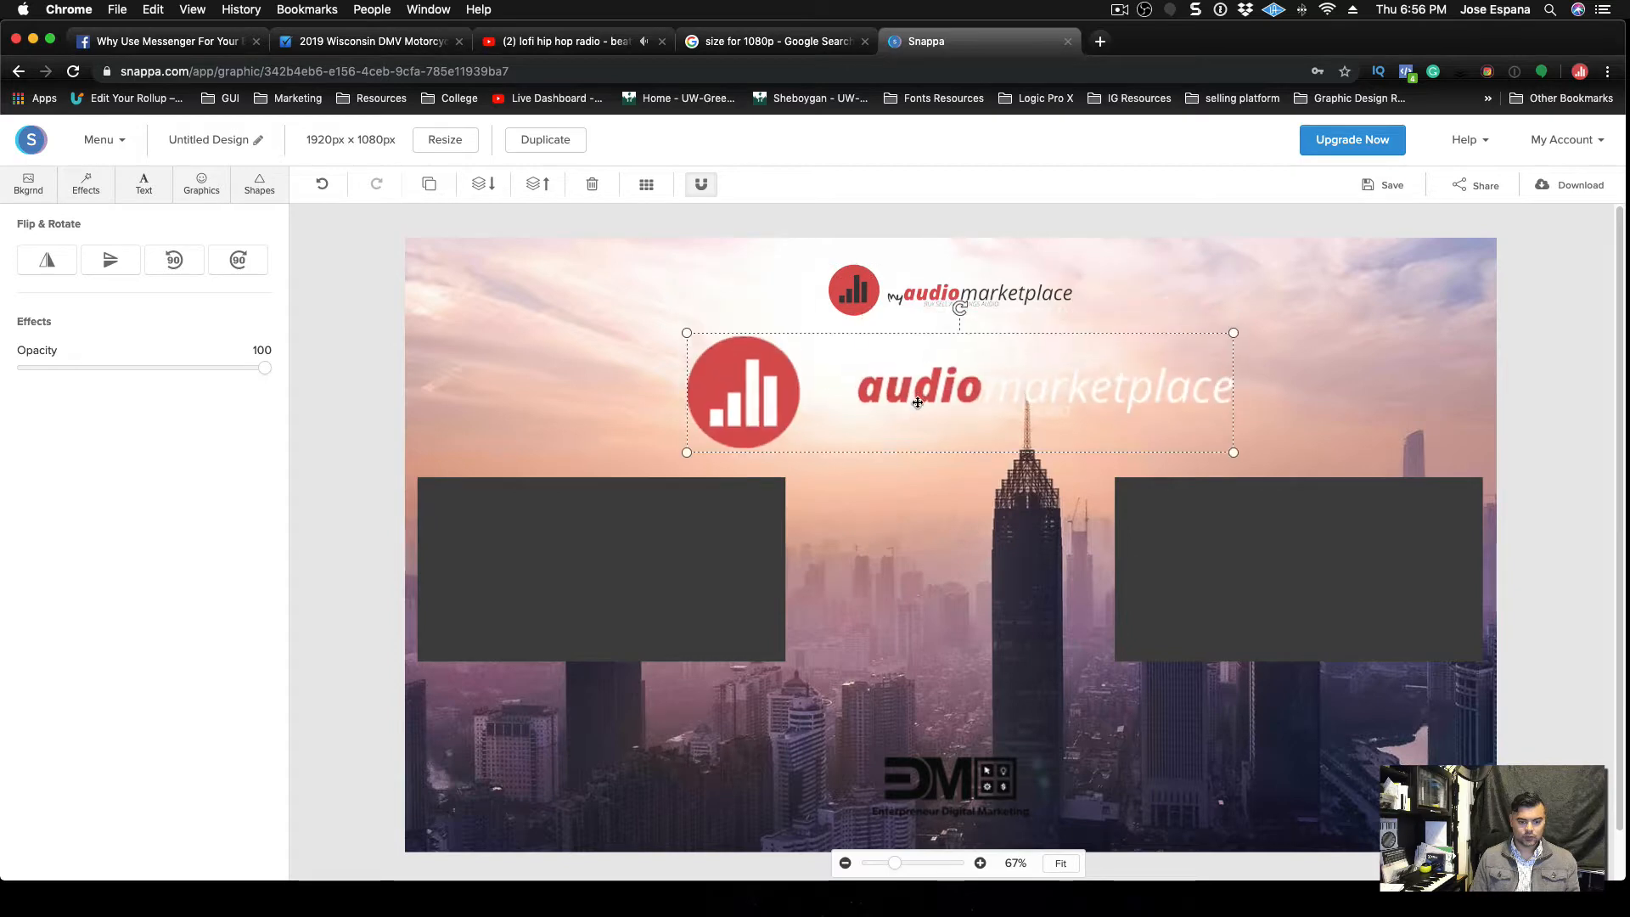
key("Delete")
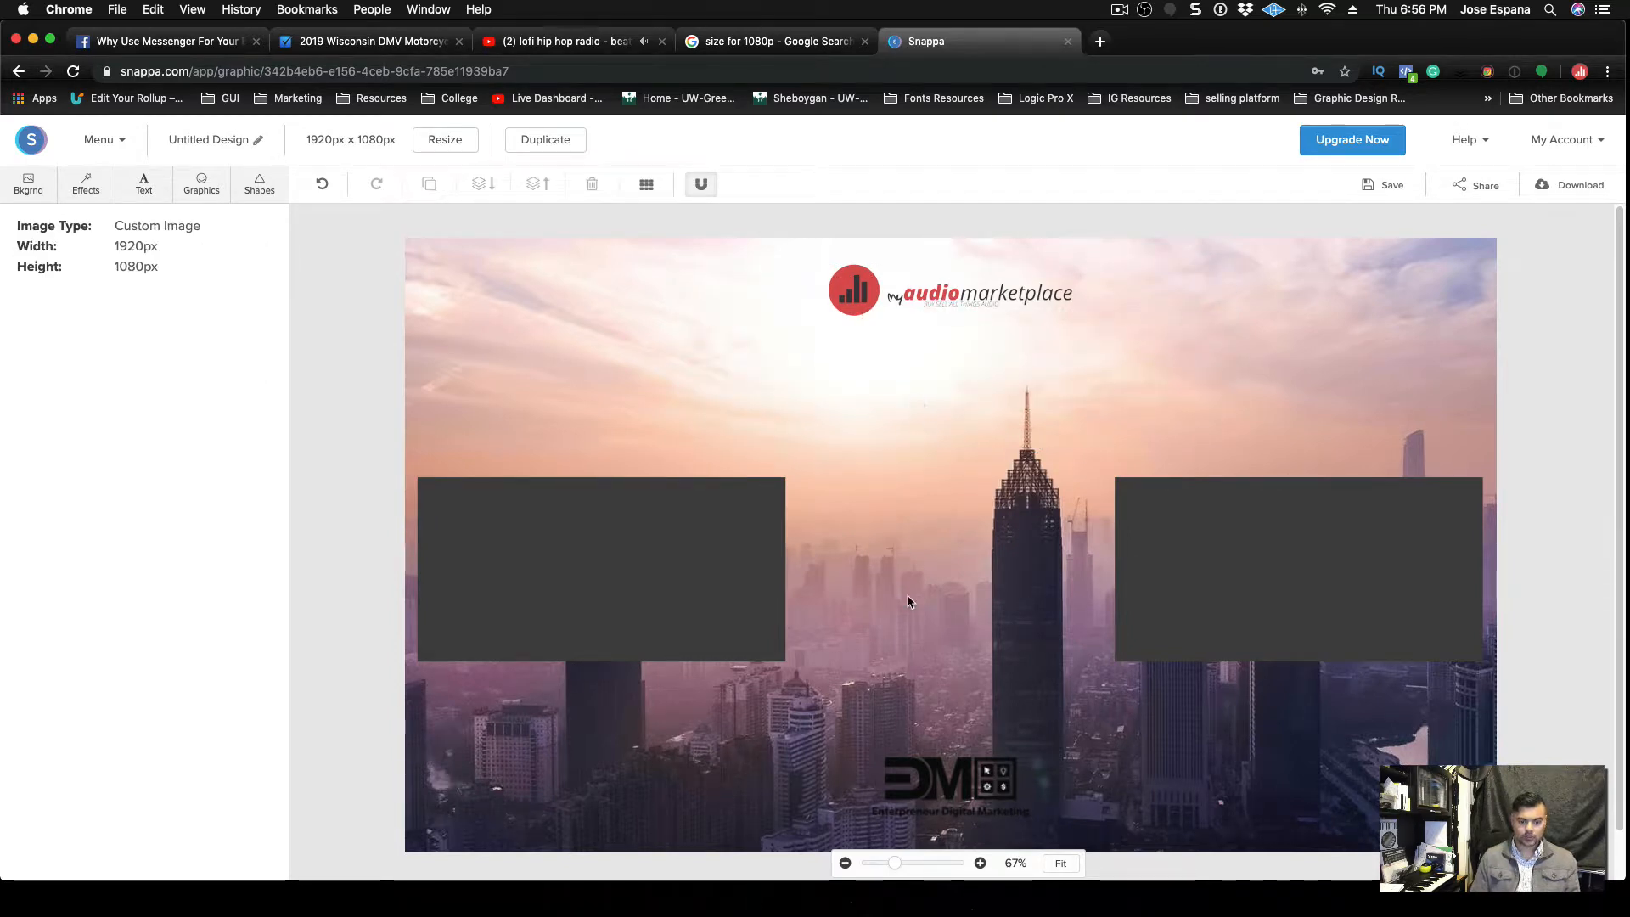
Move the Entrepreneur Digital Marketing logo to the top-left corner and the myaudiomarketplace logo to the top-right corner.
left_click(917, 784)
left_click_drag(784, 475, 472, 301)
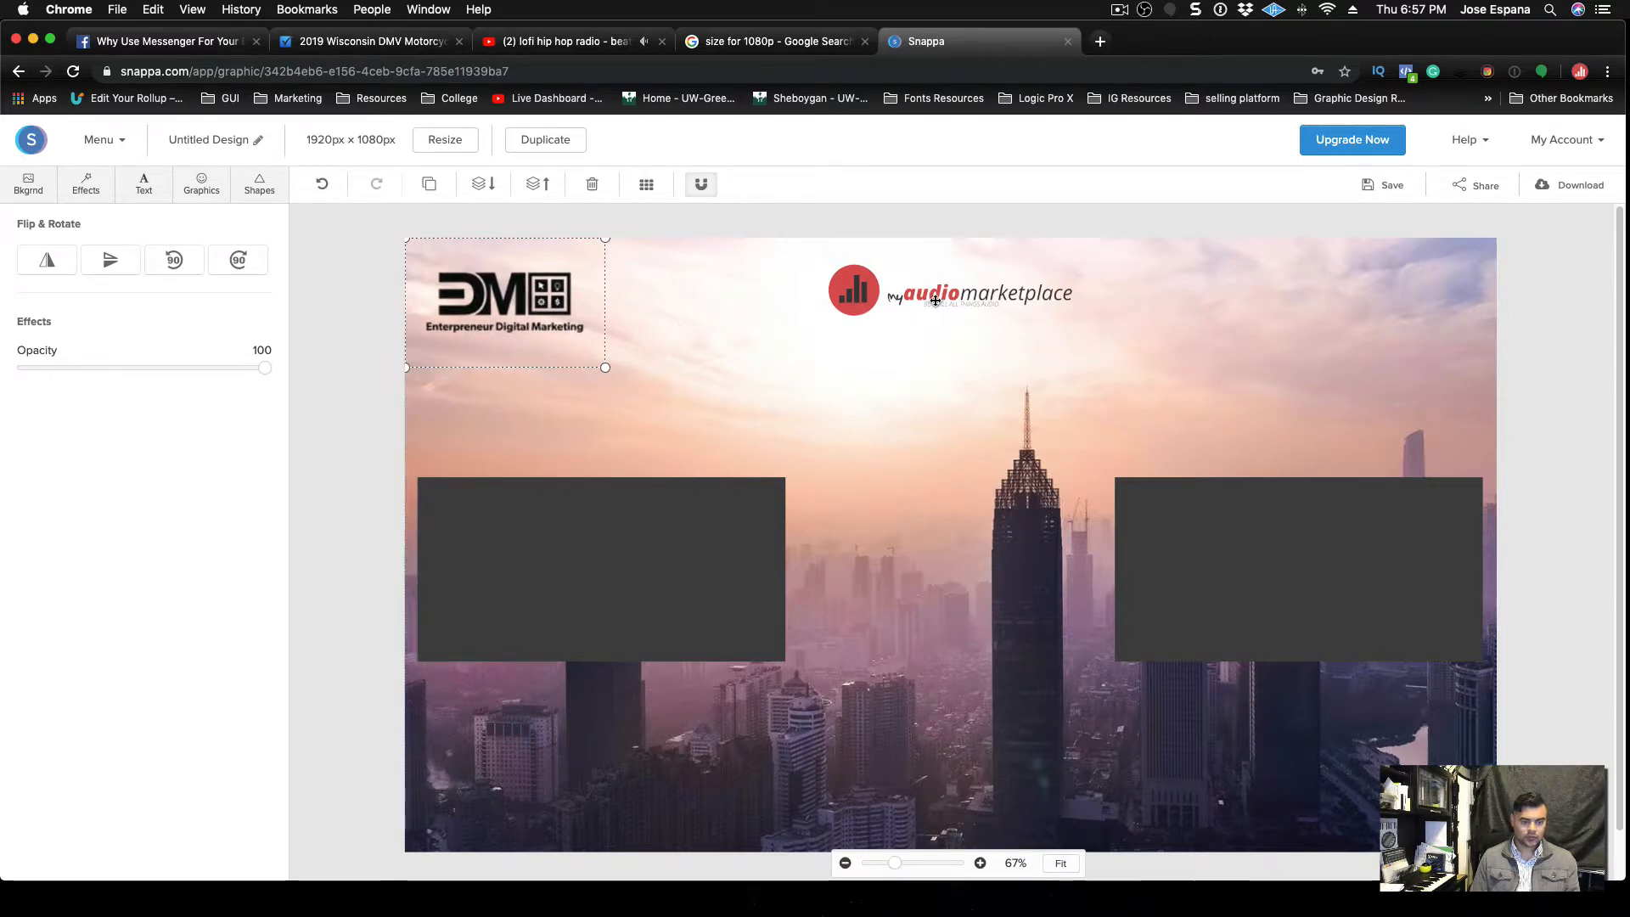
left_click_drag(935, 301, 1335, 314)
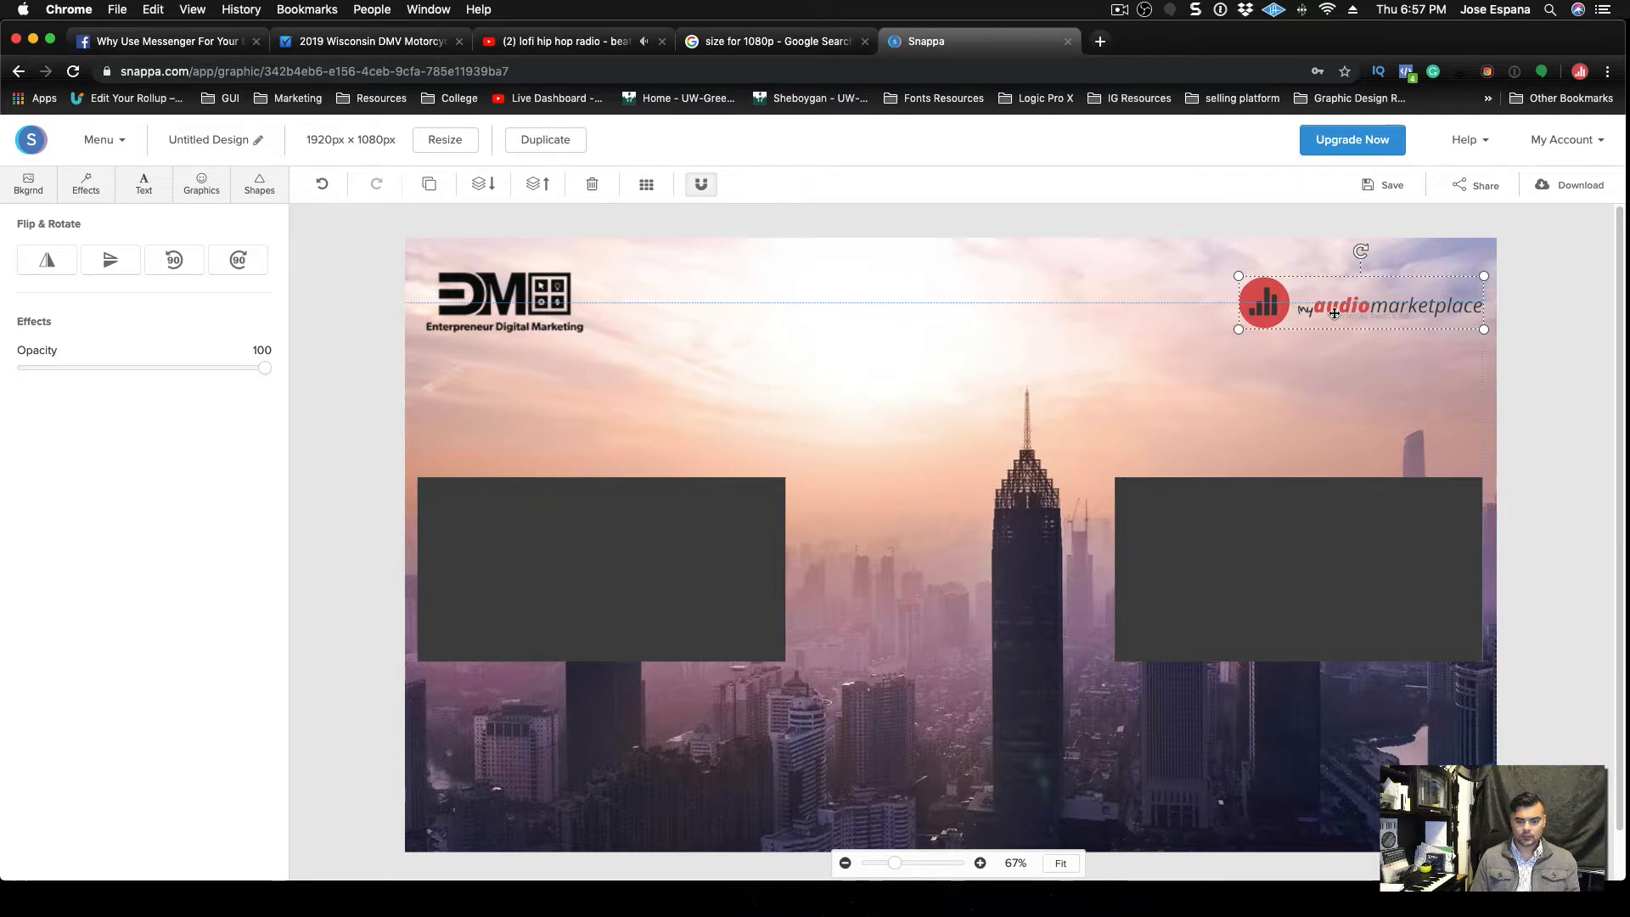
left_click(1049, 382)
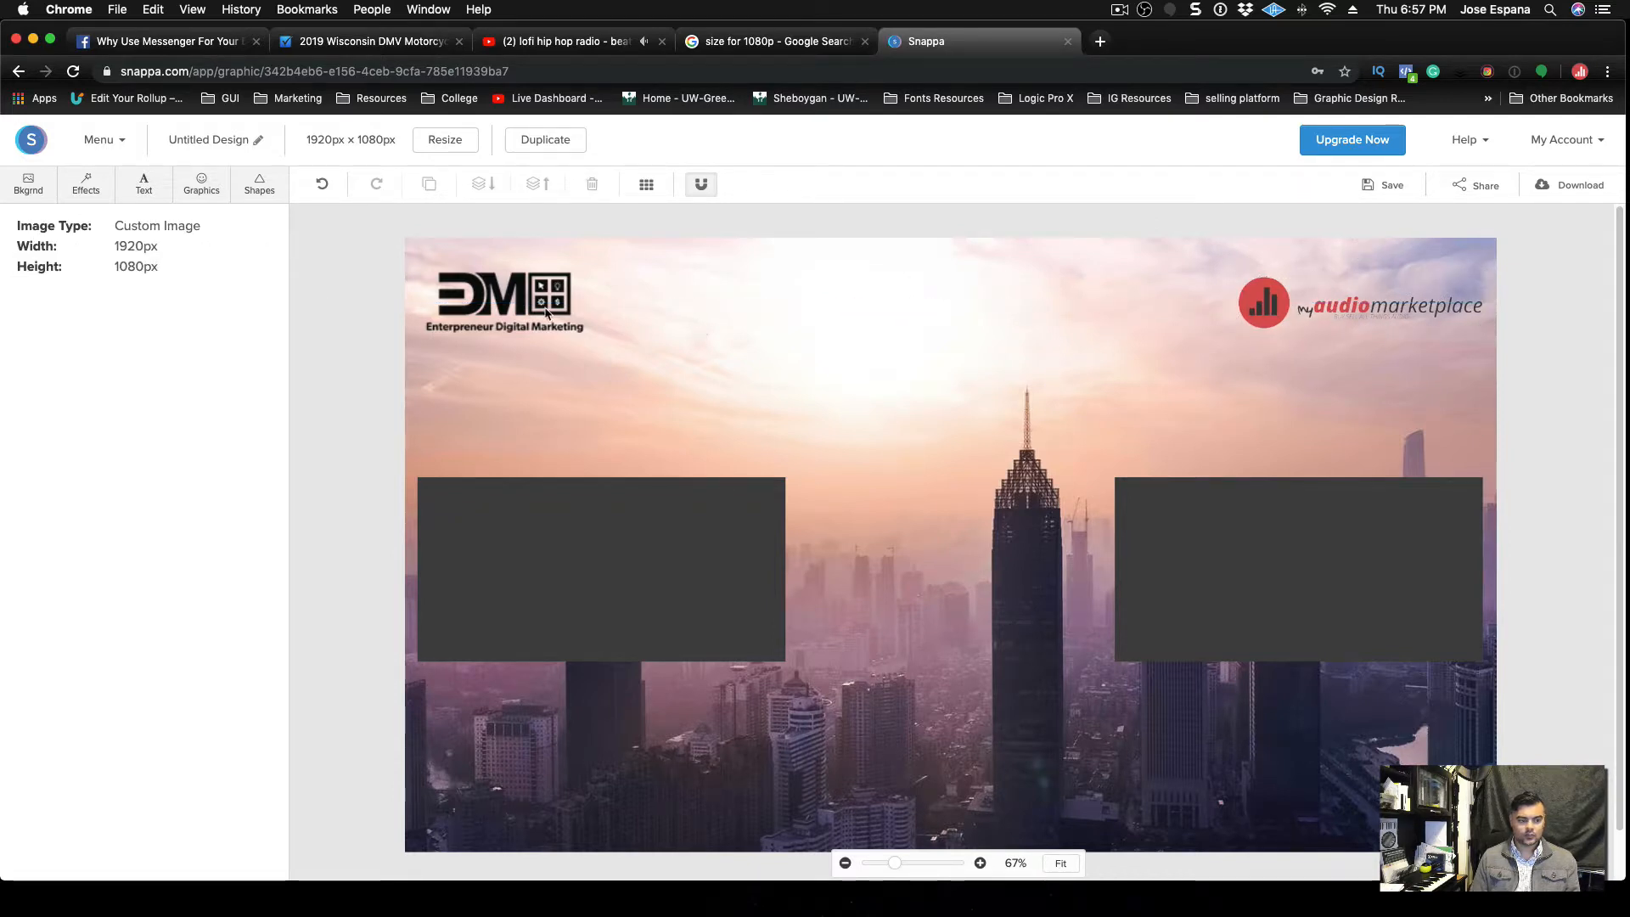
Add a heading text box and move it to the top center between the two logos.
left_click(143, 184)
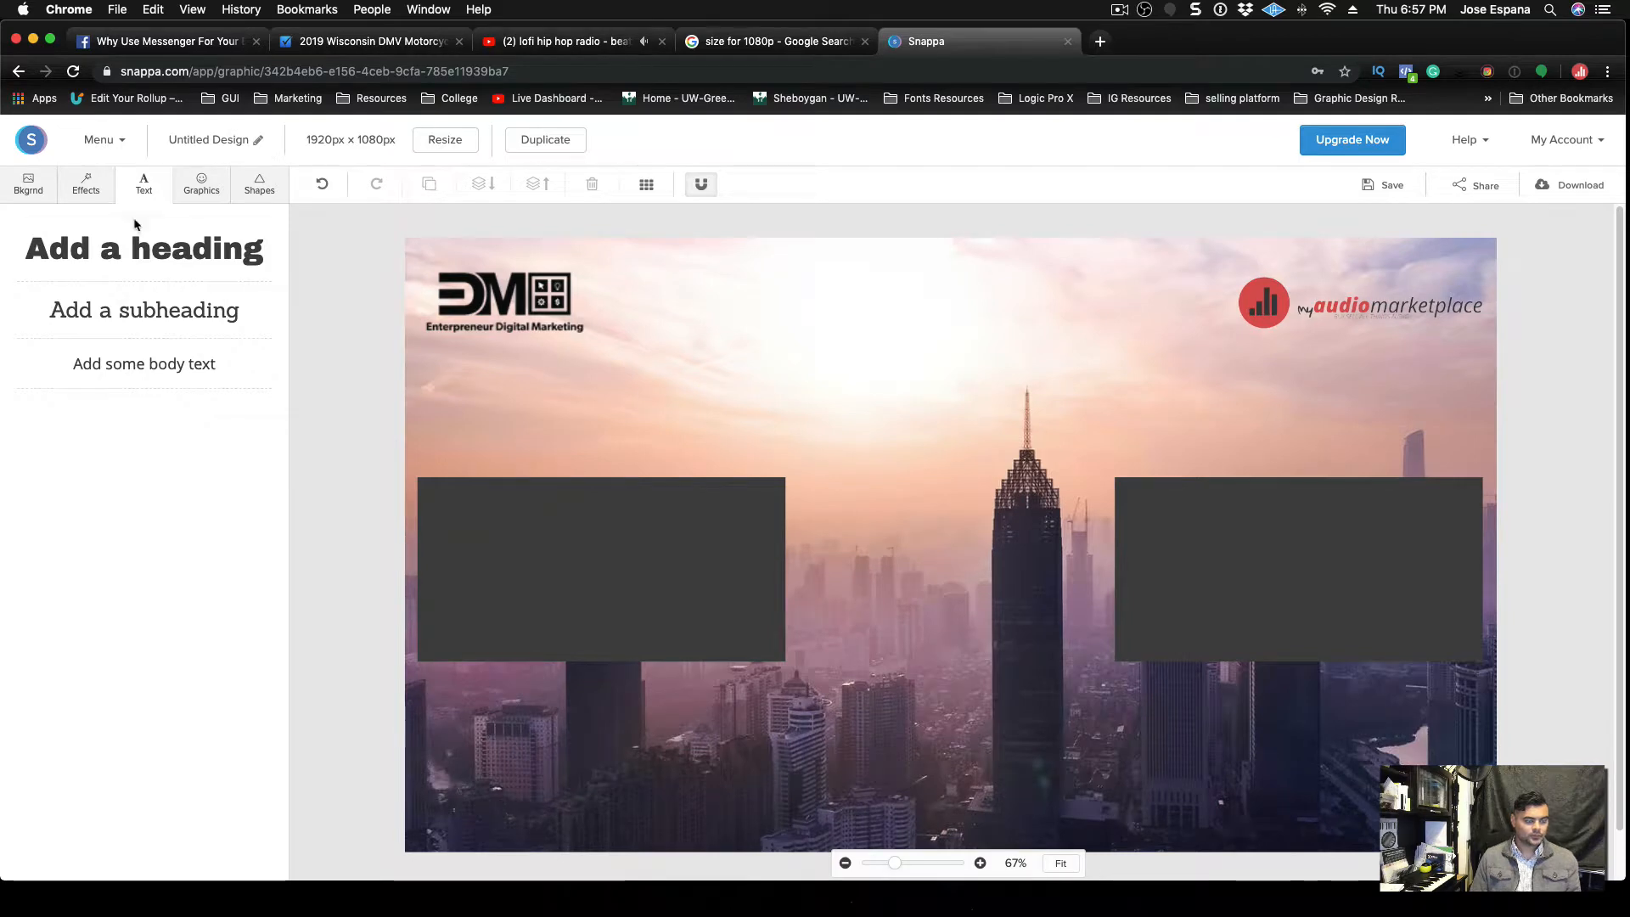
left_click(133, 253)
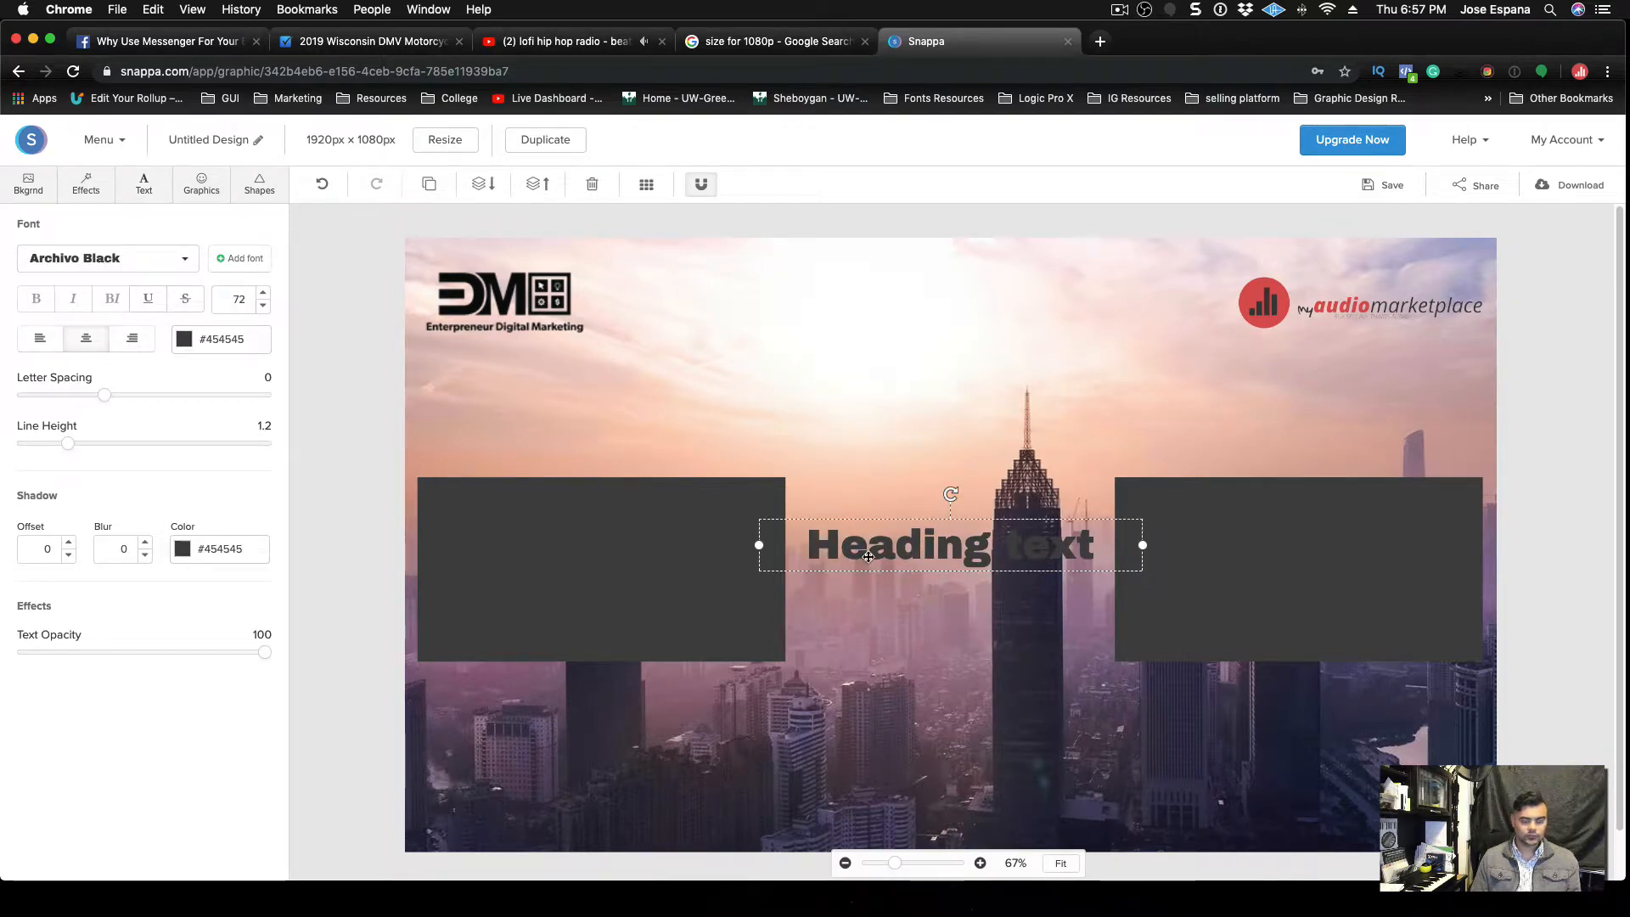
left_click_drag(868, 556, 946, 311)
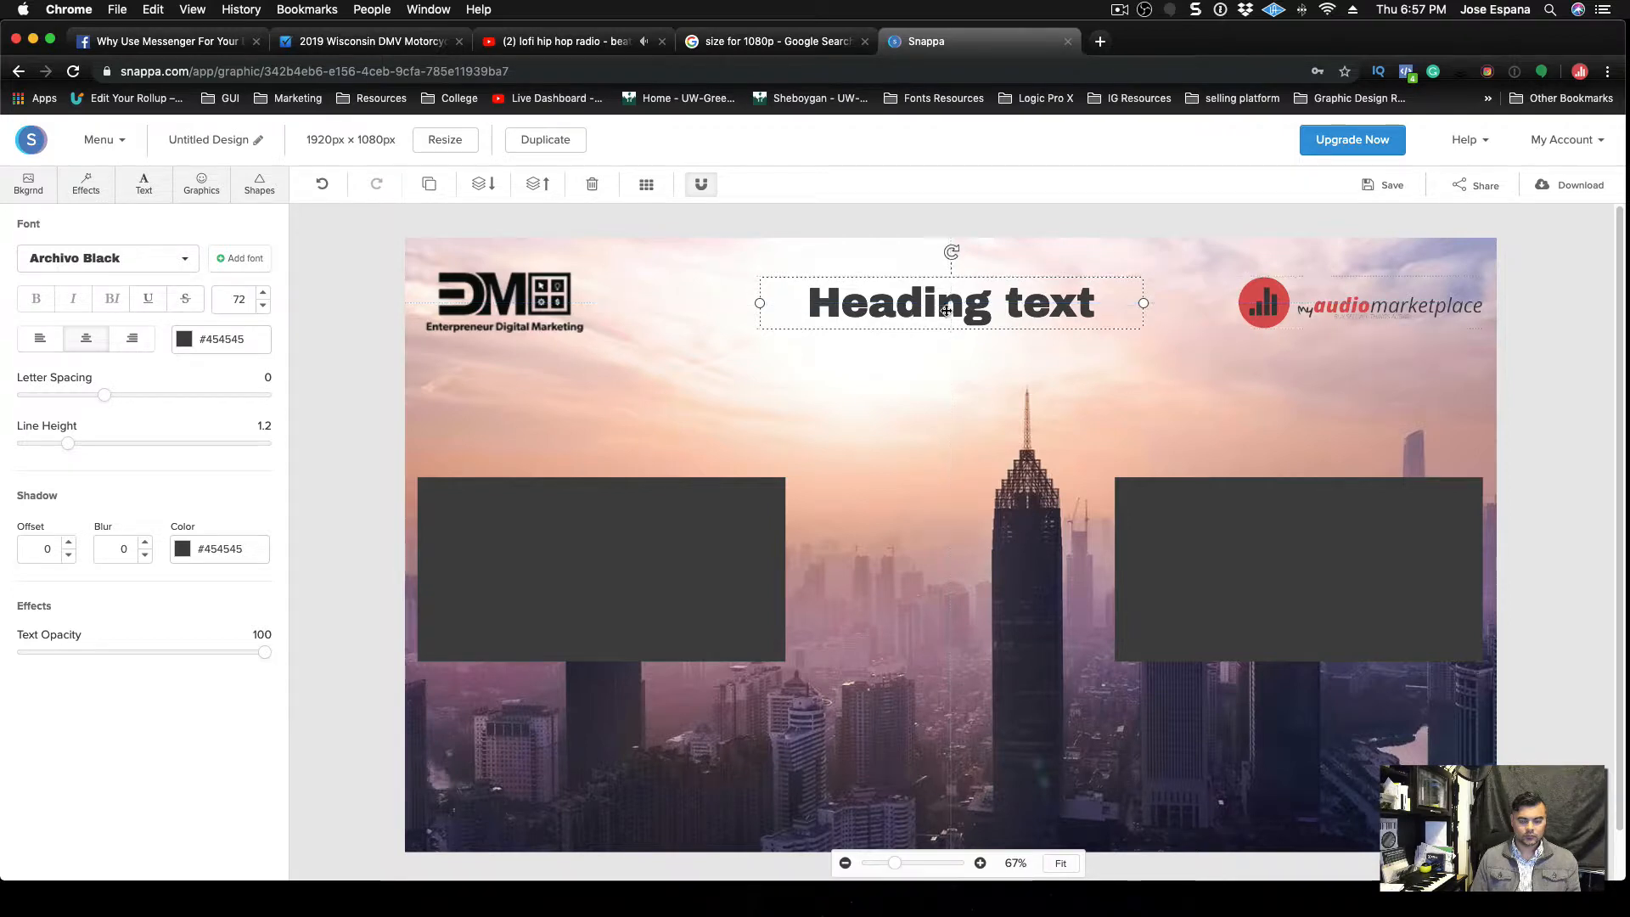
Replace the heading text with Cappin Ain't Easy and widen the box so it fits on one line.
double_click(966, 304)
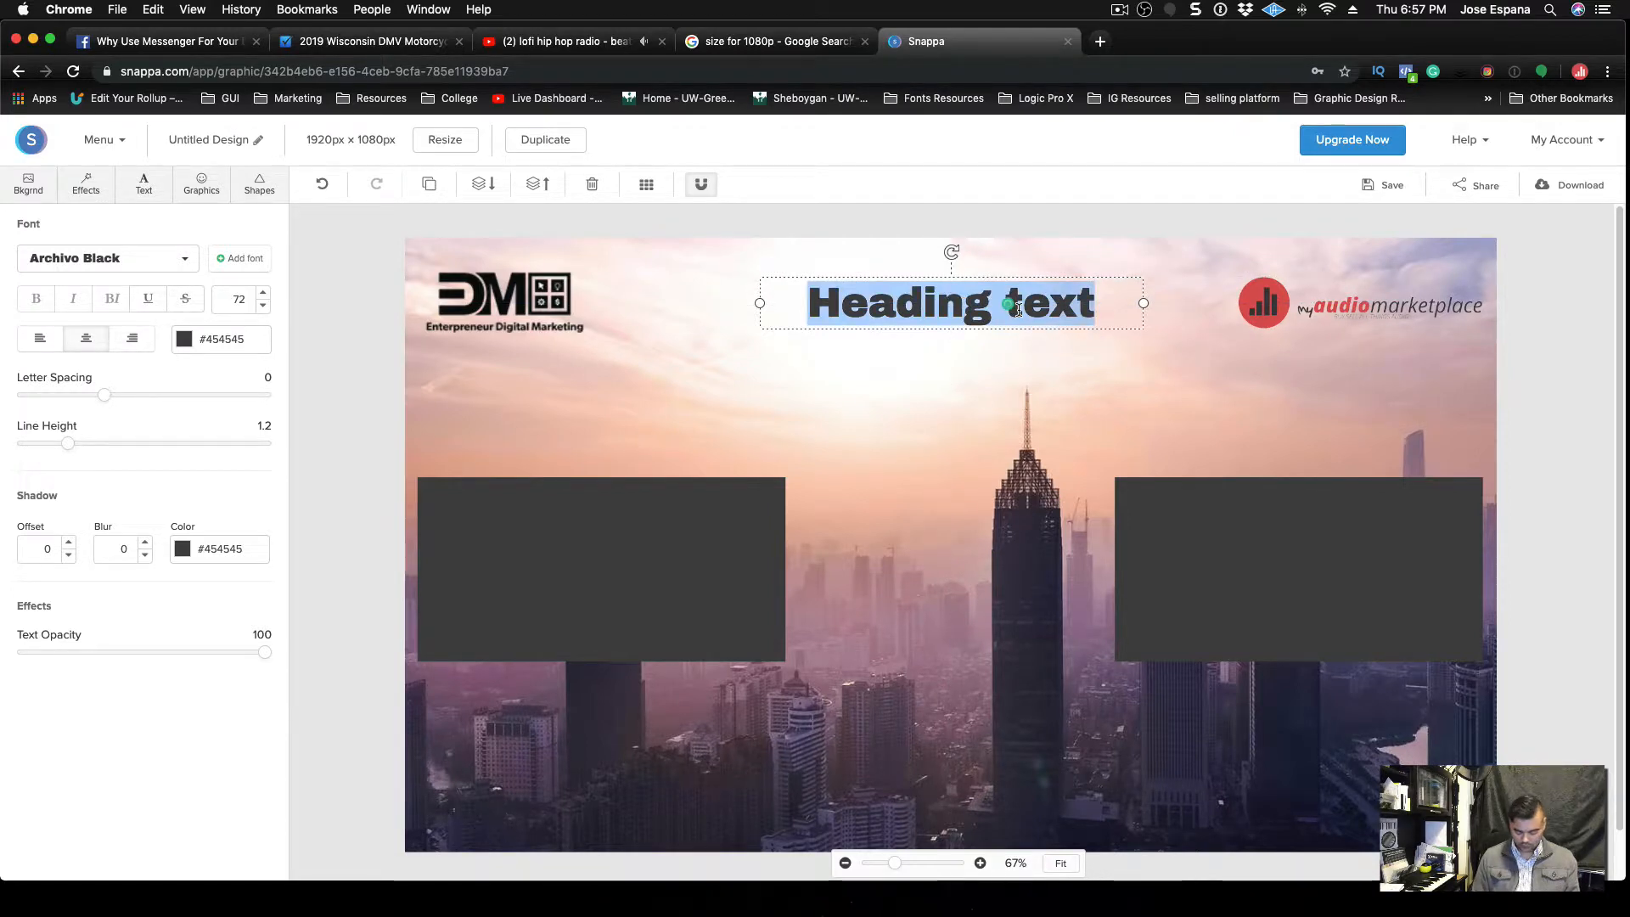
type("Cappin Aint")
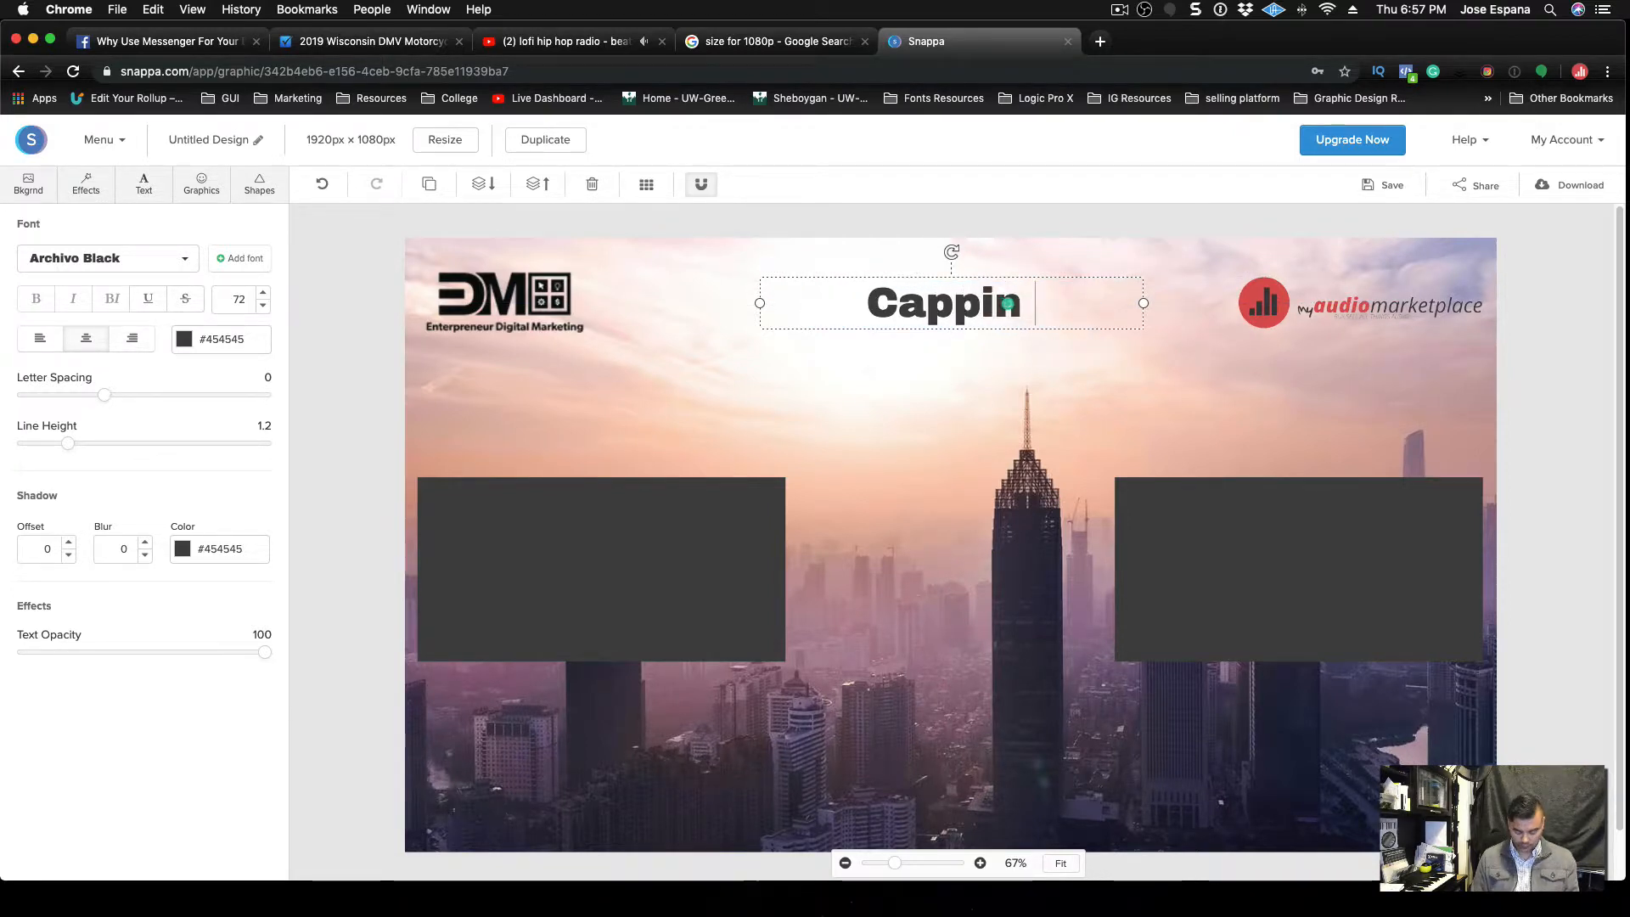
key("BackSpace")
type("'t Eassy")
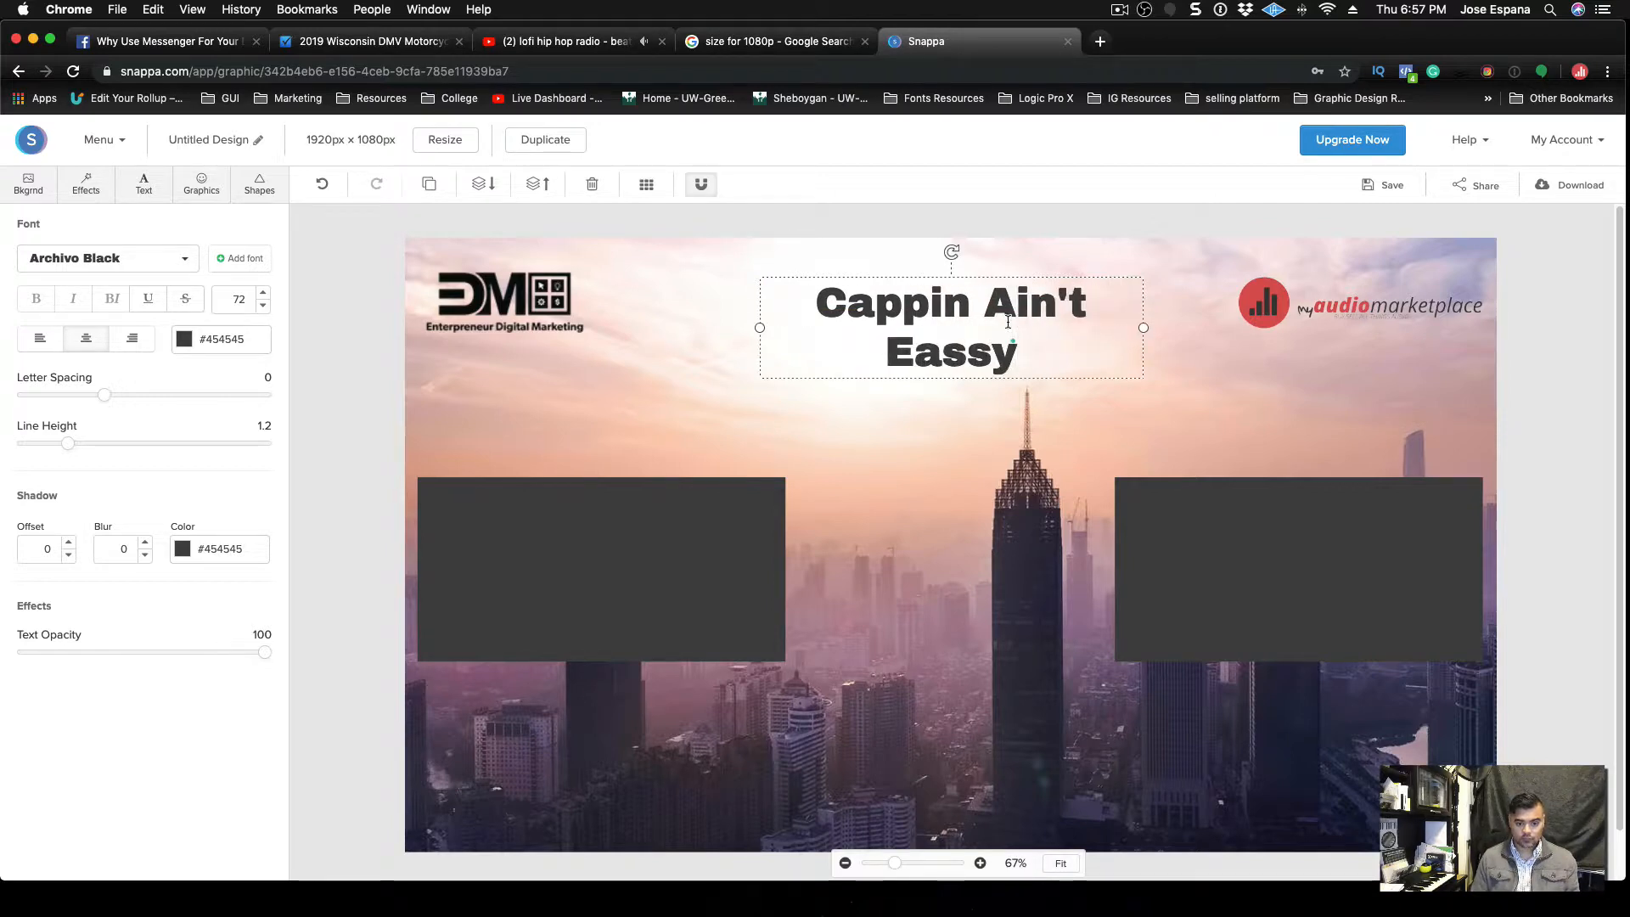
key("BackSpace")
key("BackSpace")
type("y")
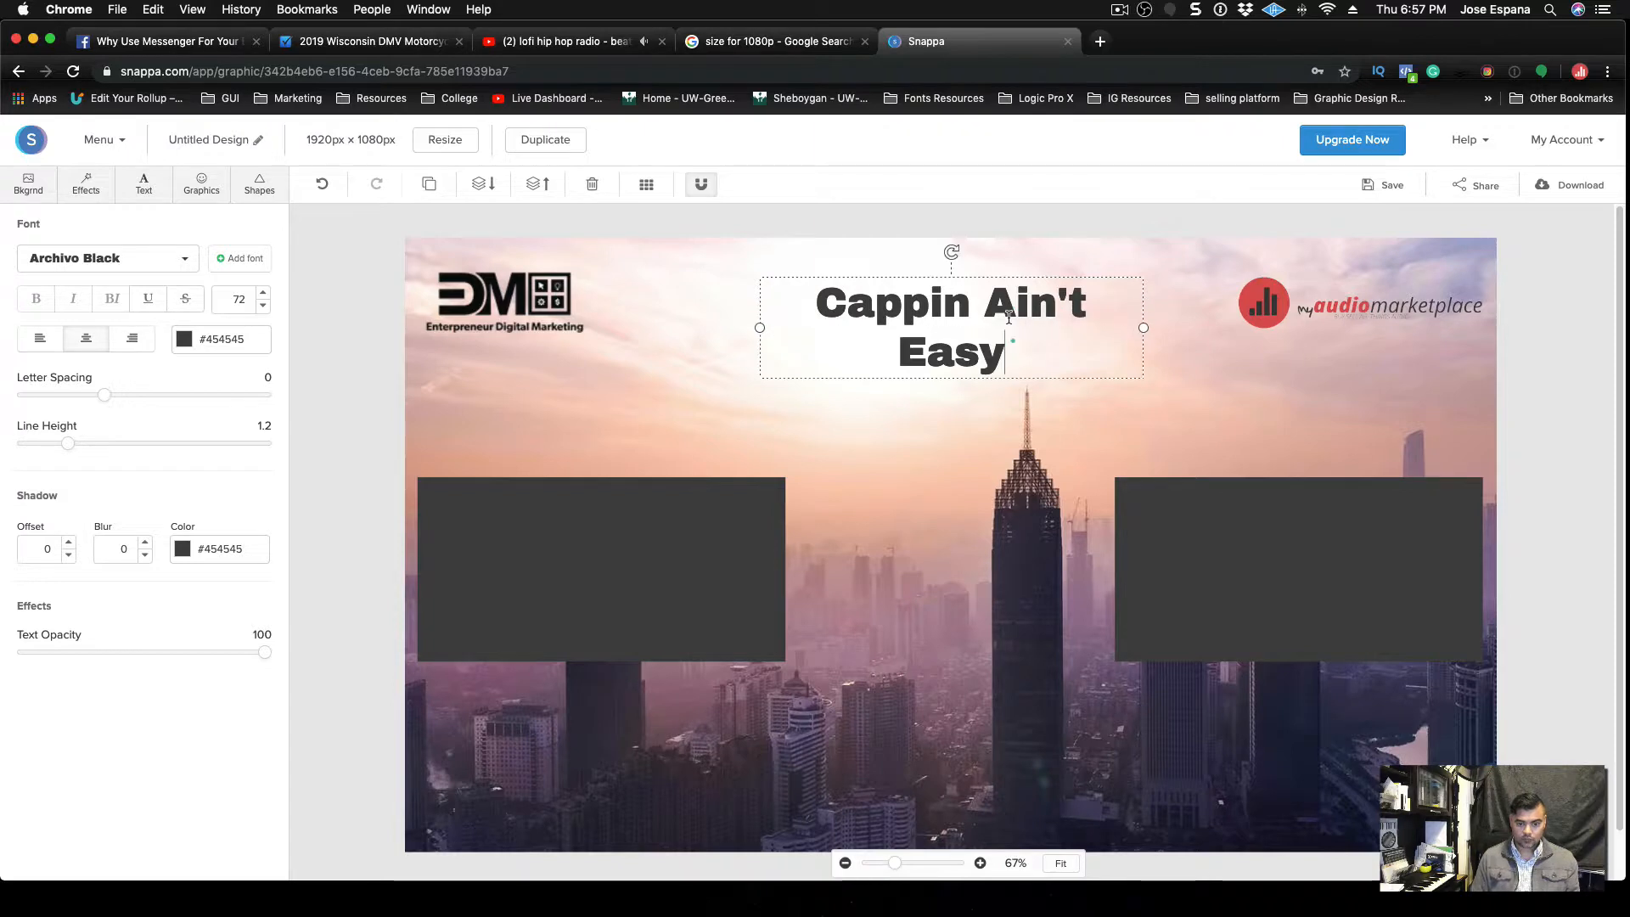
left_click_drag(1143, 329, 1169, 330)
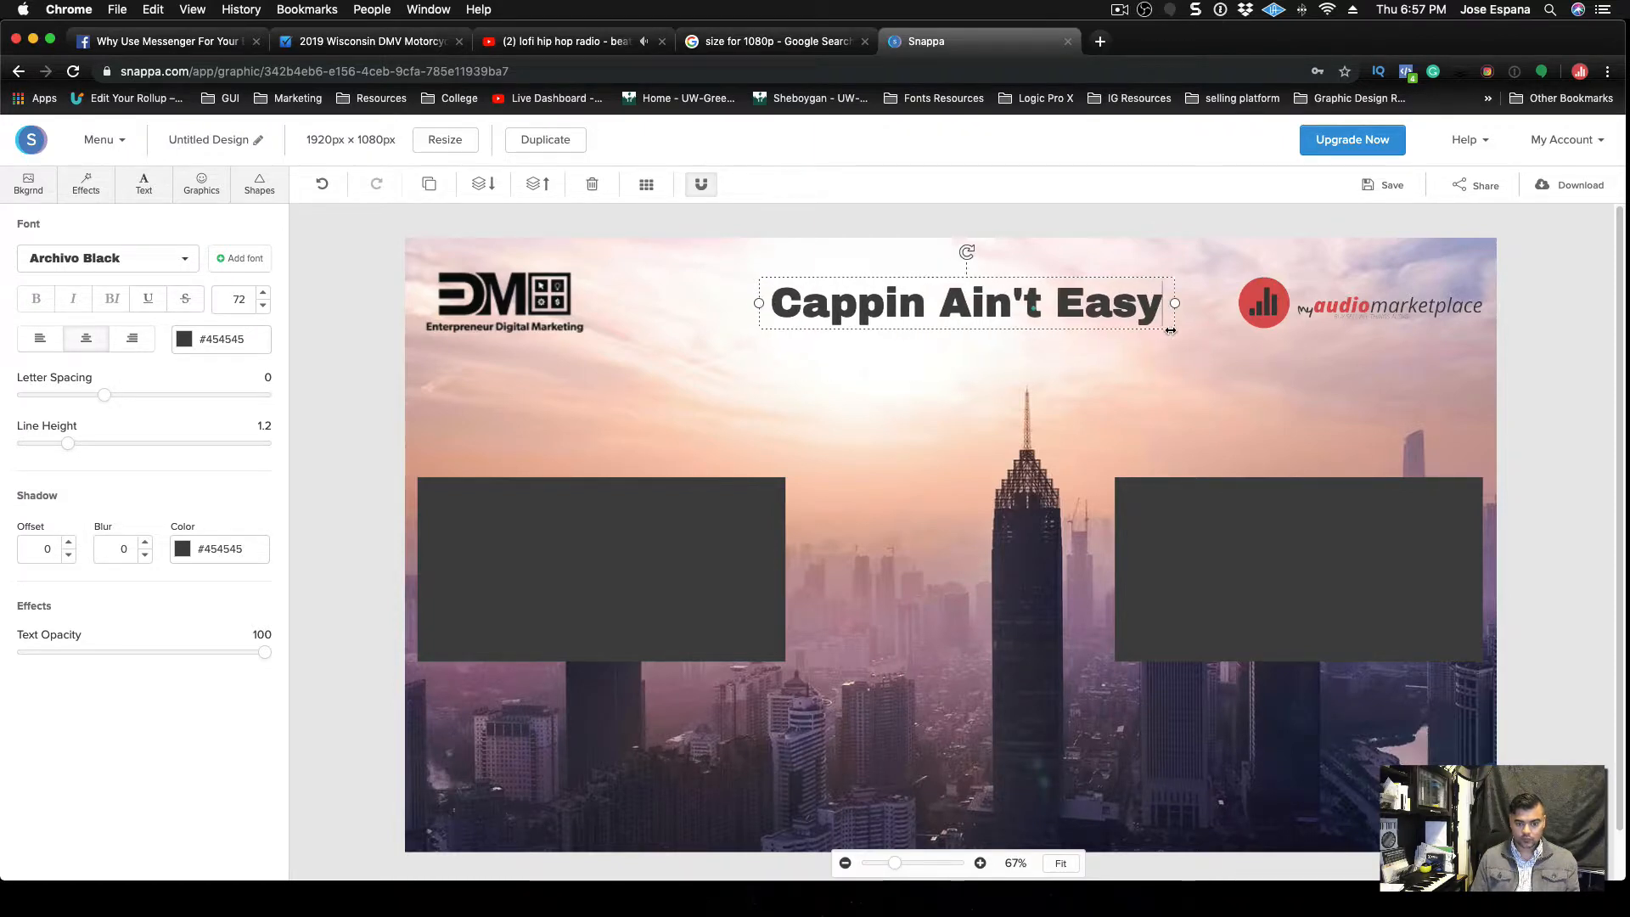
Recenter the heading, select its text, and increase the font size to 88.
left_click(1067, 344)
mouse_move(1007, 316)
left_mouse_down()
mouse_move(980, 314)
mouse_move(1018, 312)
left_mouse_up()
double_click(923, 307)
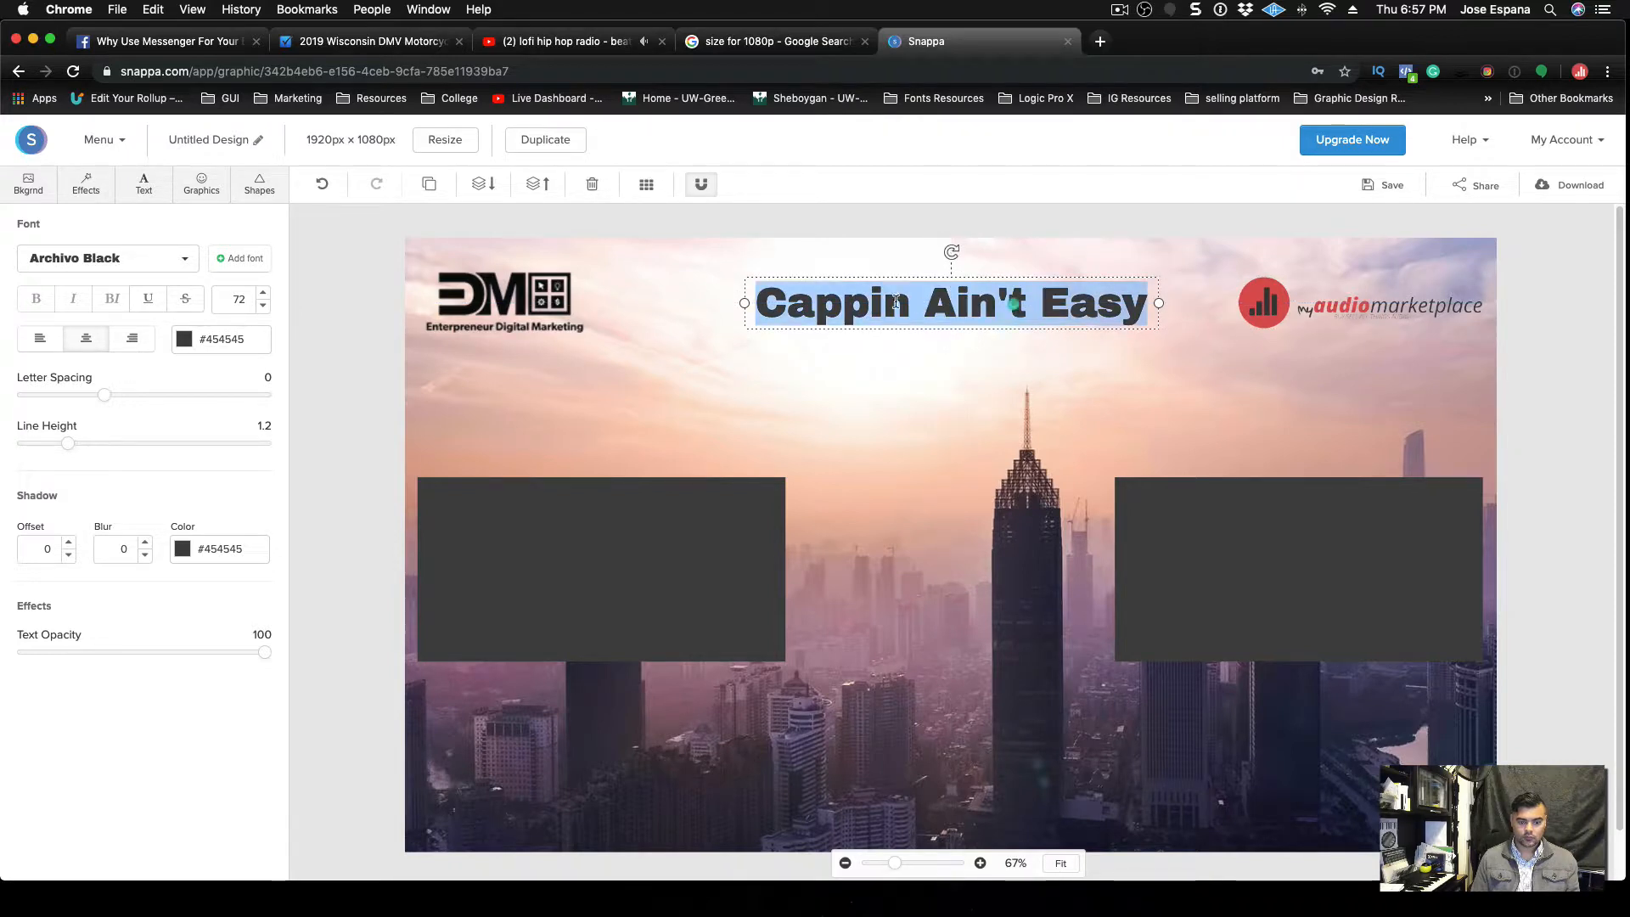
left_click(266, 293)
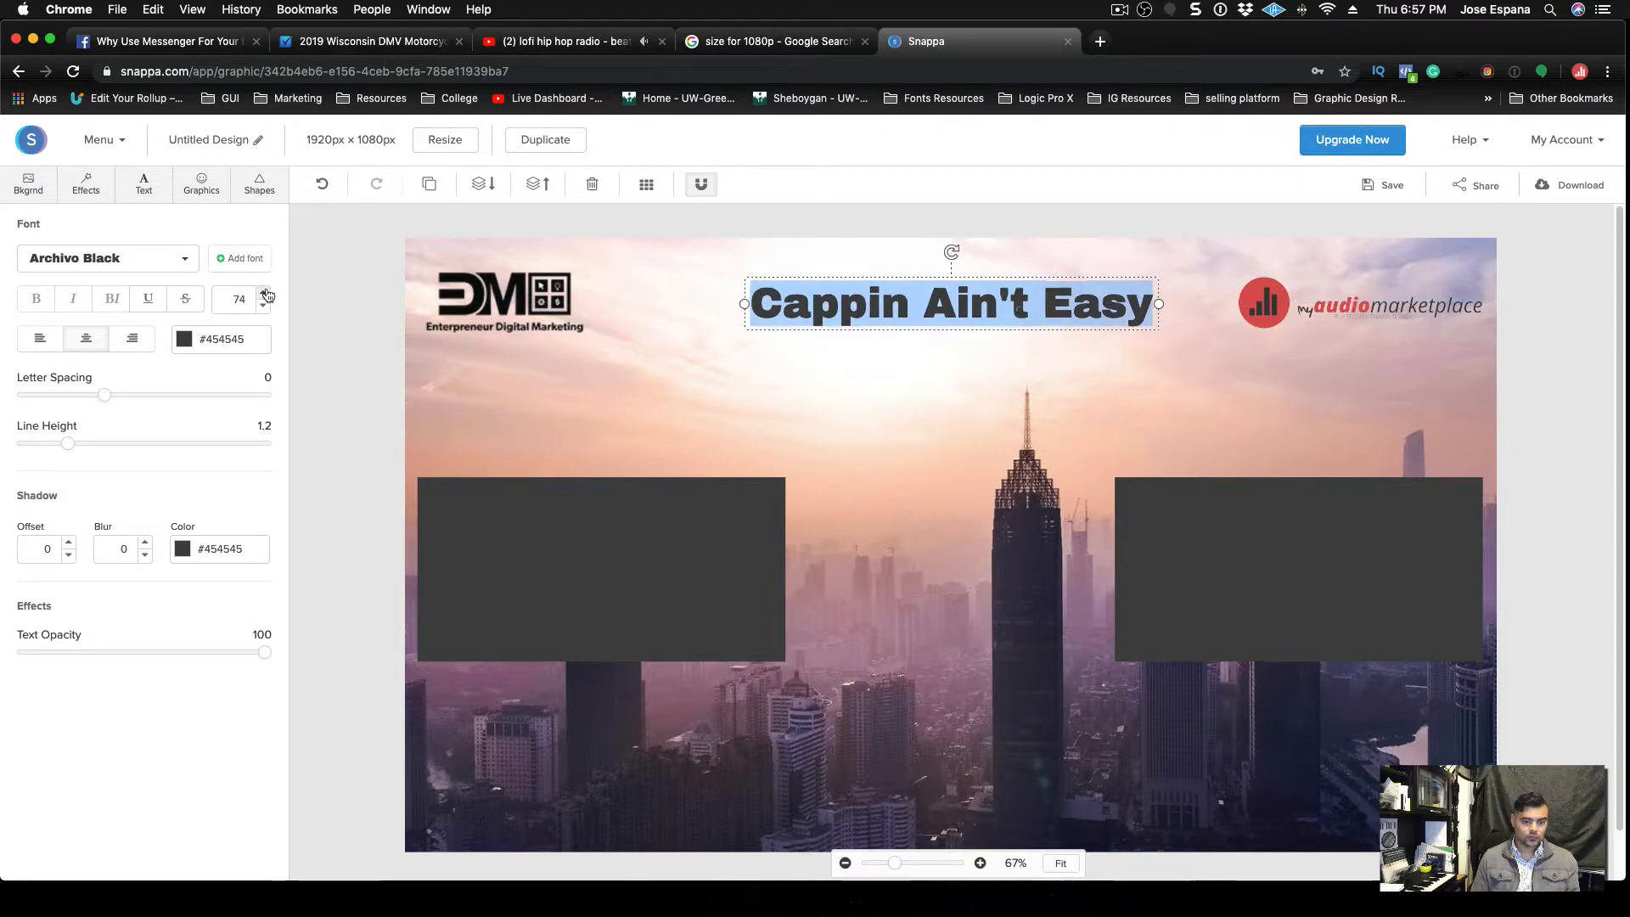
left_click(265, 293)
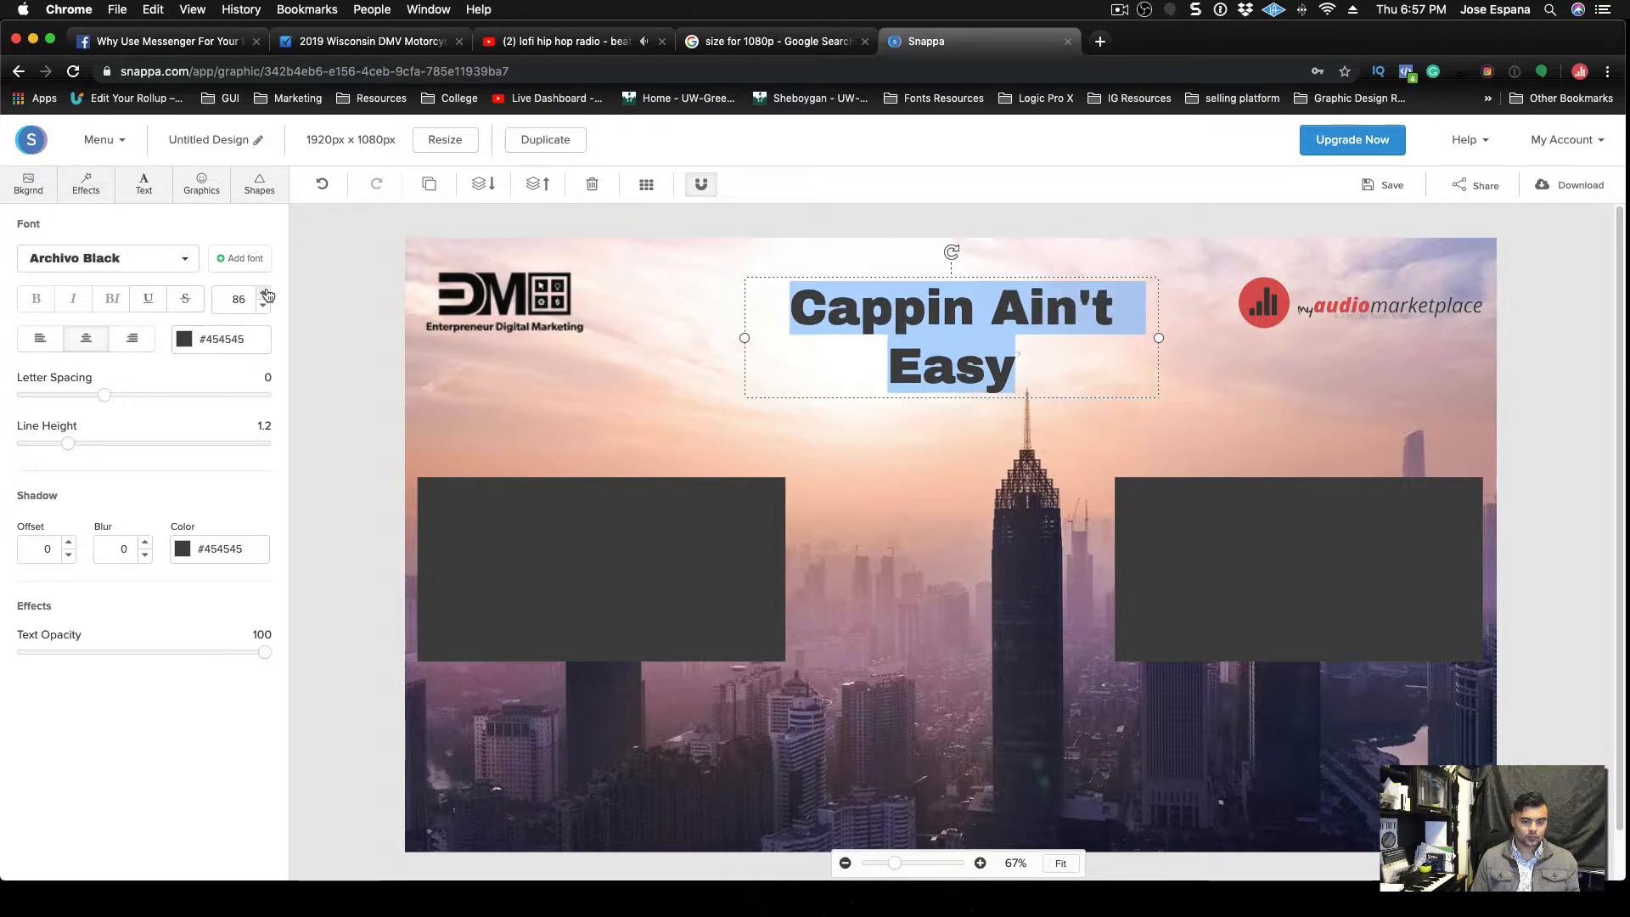
left_click(266, 293)
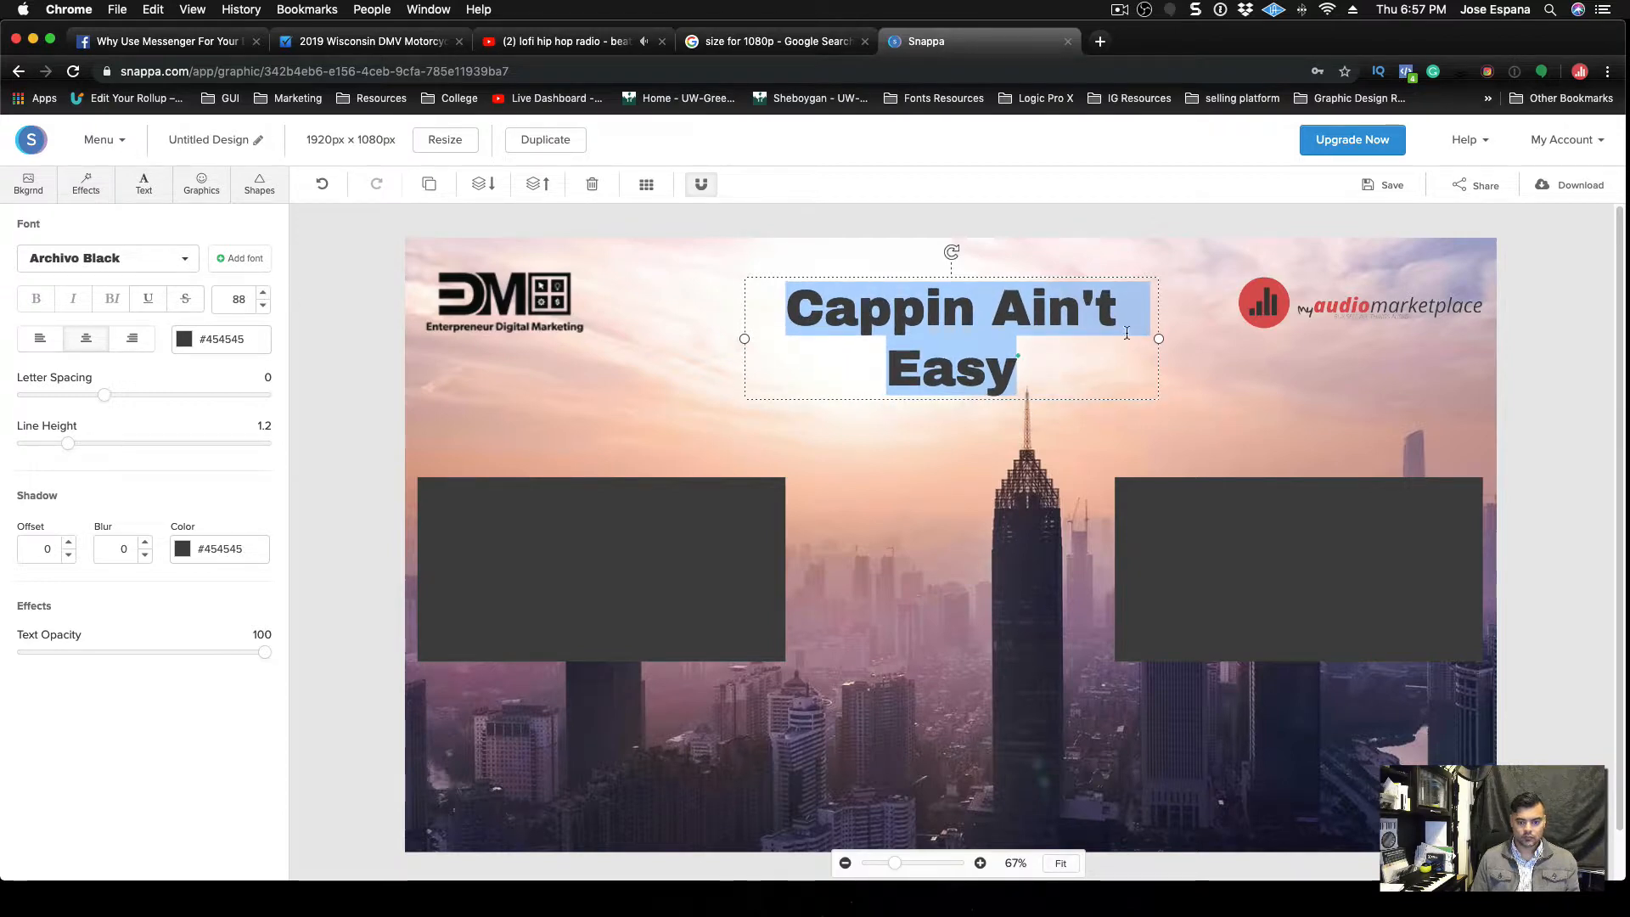
Widen the heading box so the enlarged text fits on one line, then move it back to the top center.
left_click_drag(1161, 339, 1249, 339)
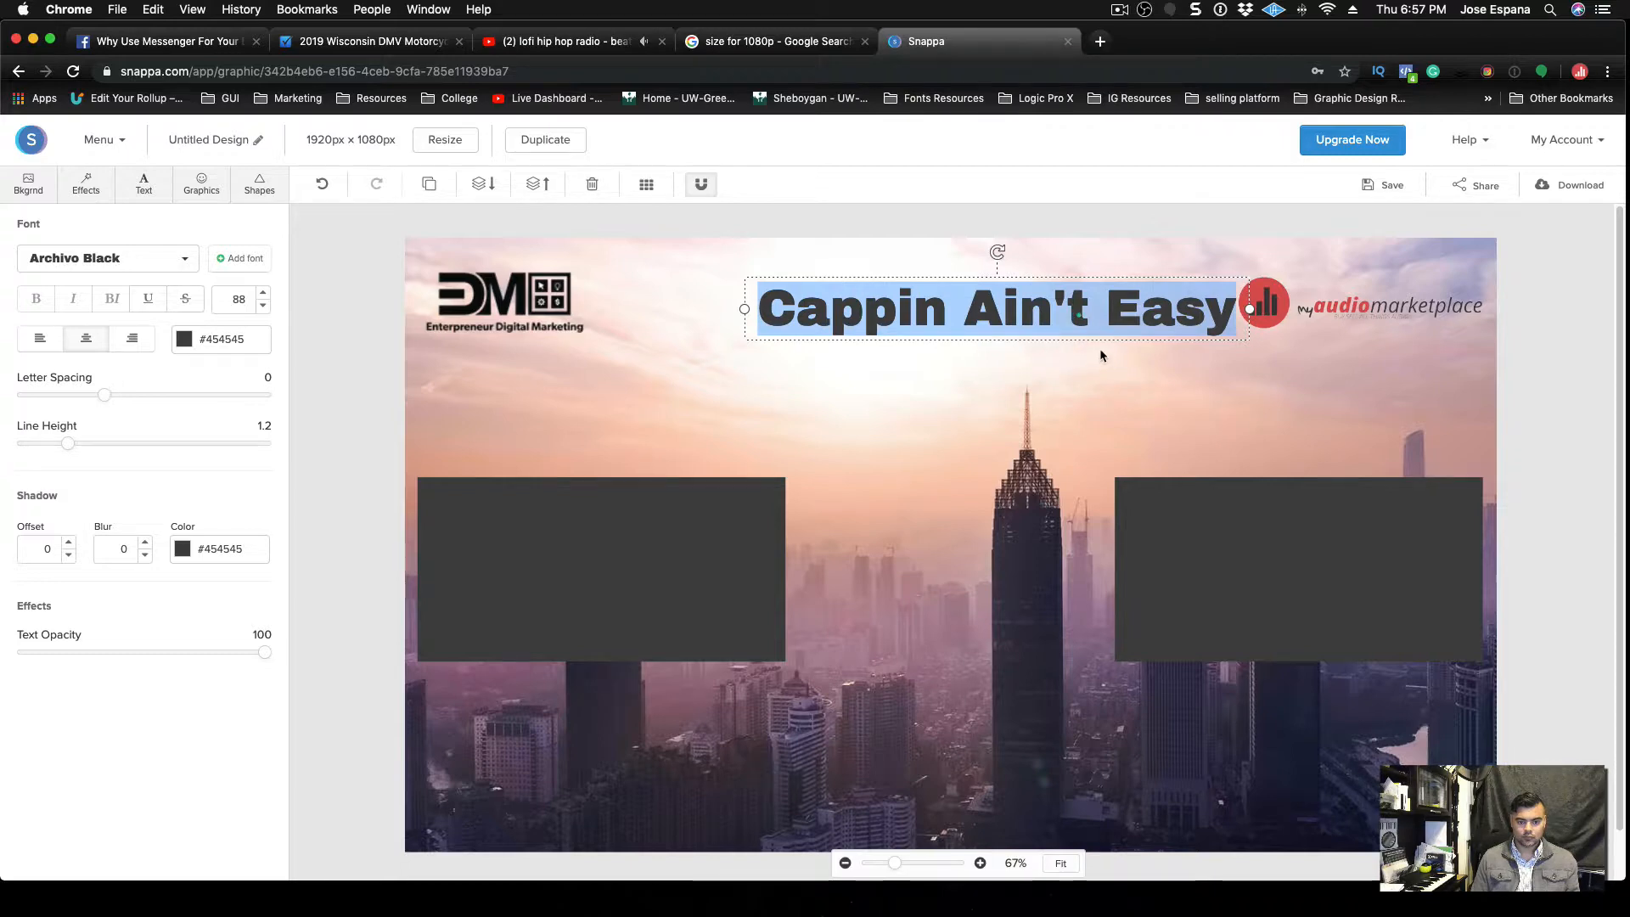
left_click(995, 335)
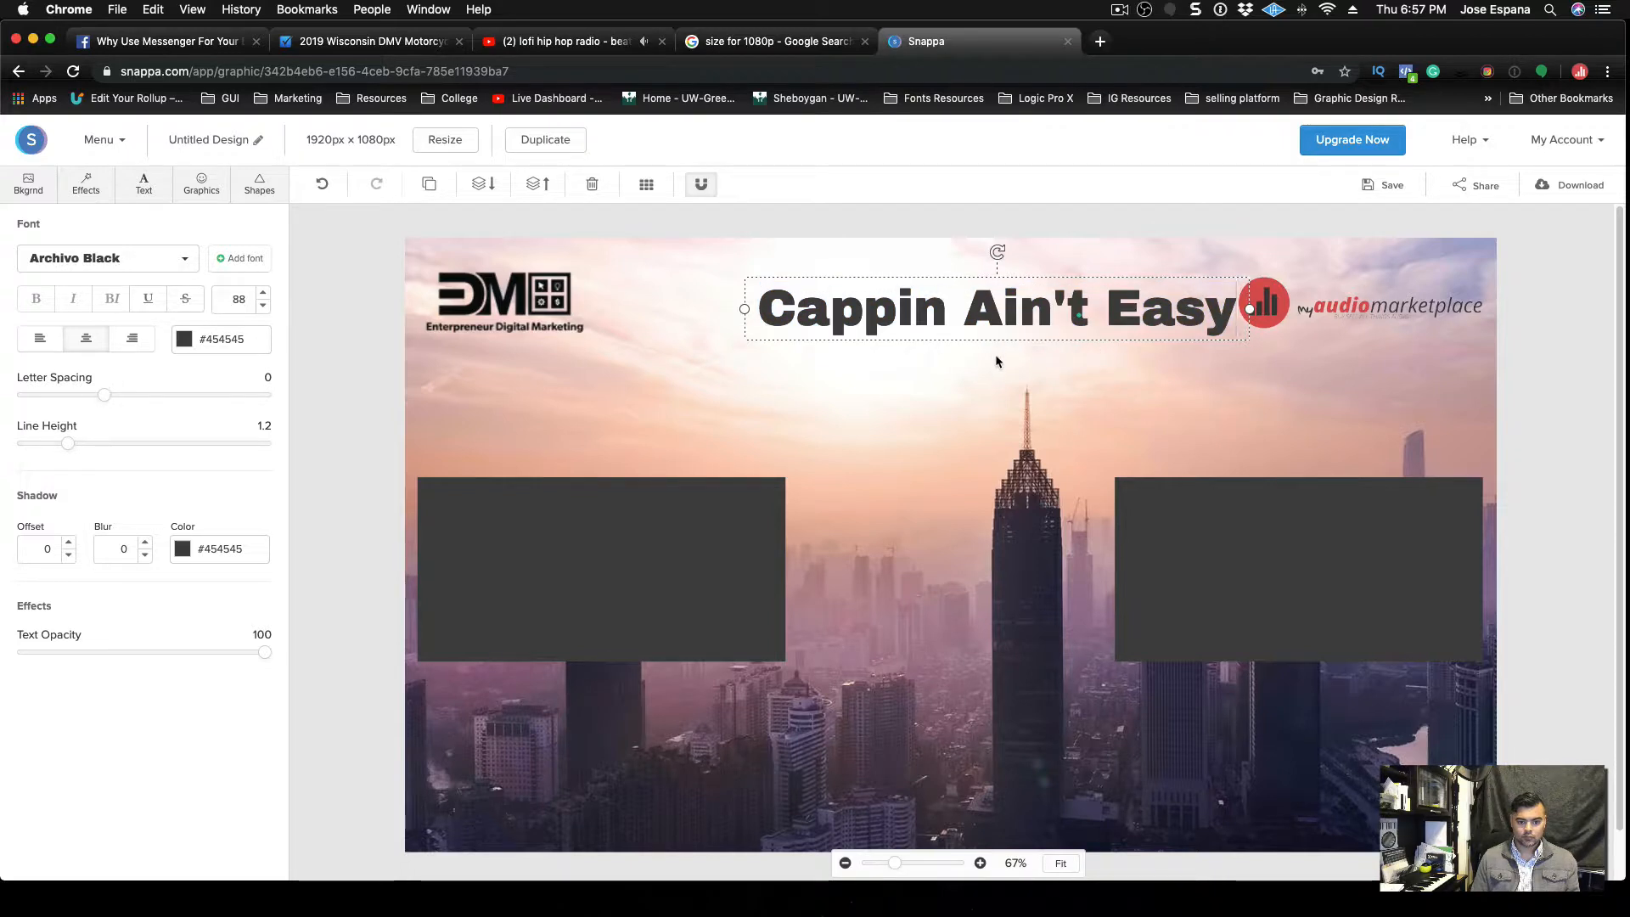
left_click(995, 354)
left_click_drag(995, 314, 949, 307)
Select the heading text and change its font to Kaushan Script.
double_click(866, 287)
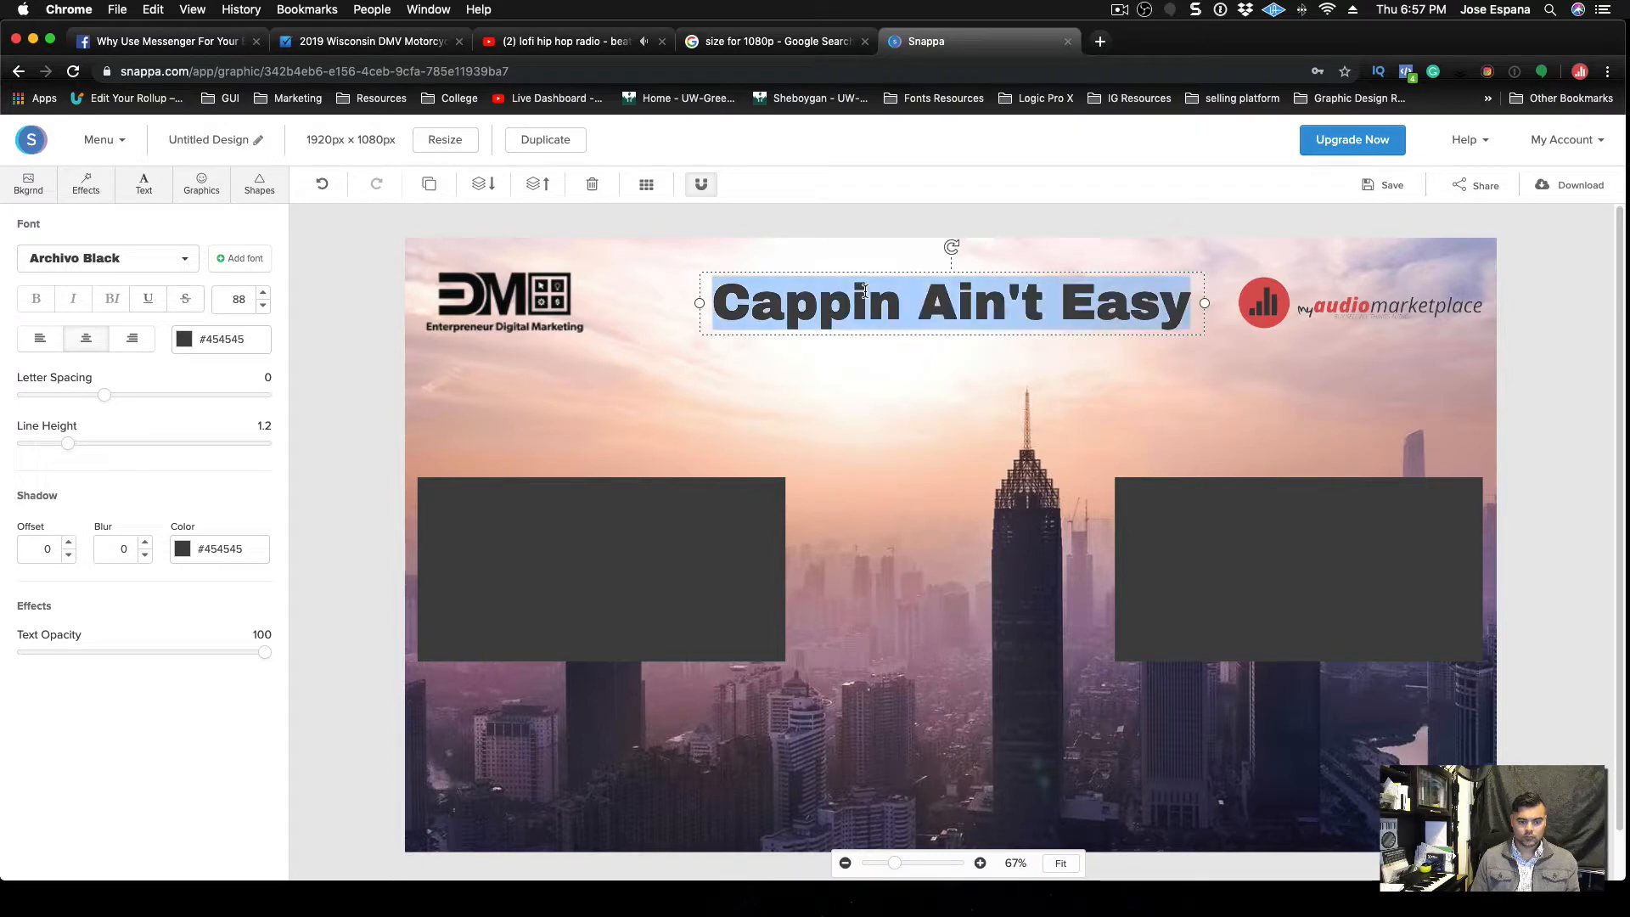
left_click(188, 259)
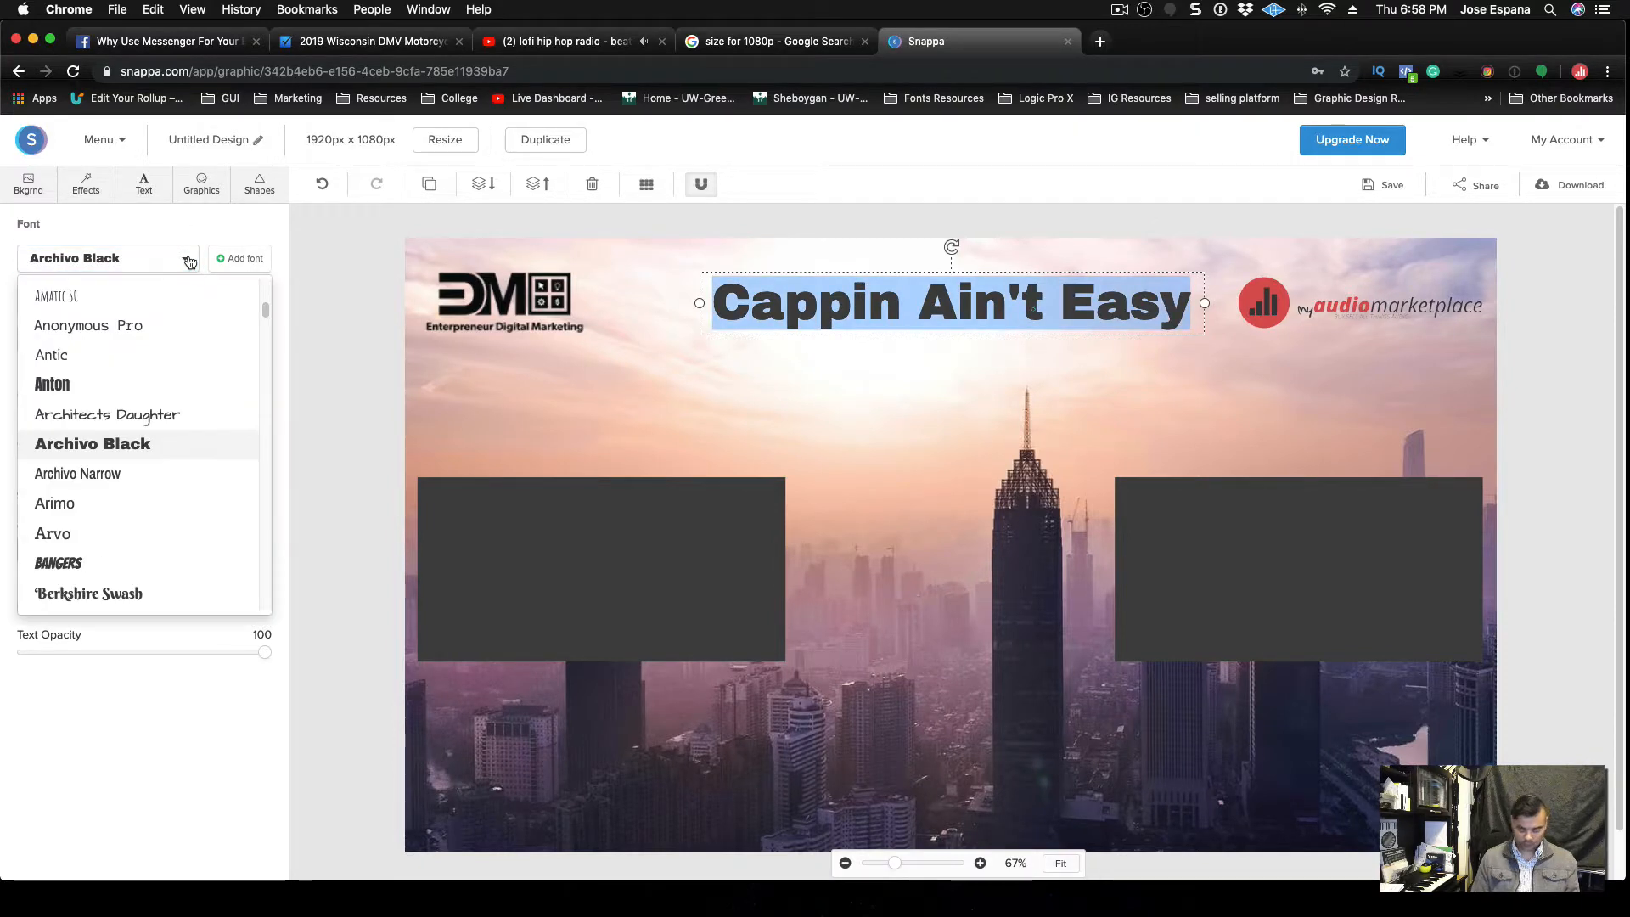
key("k")
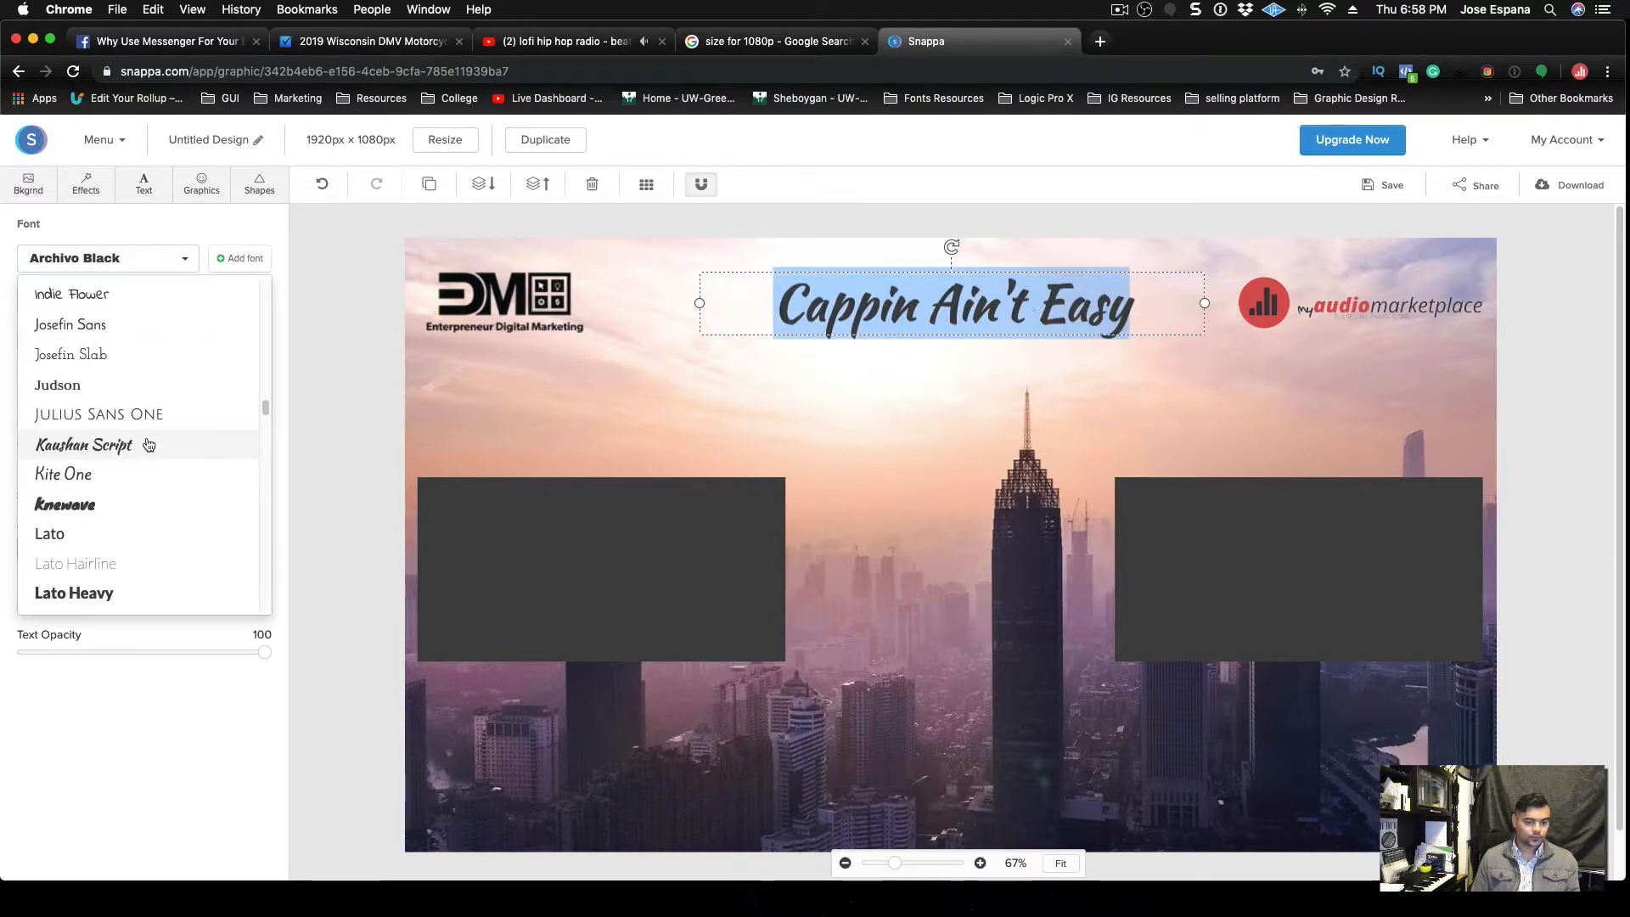
left_click(148, 446)
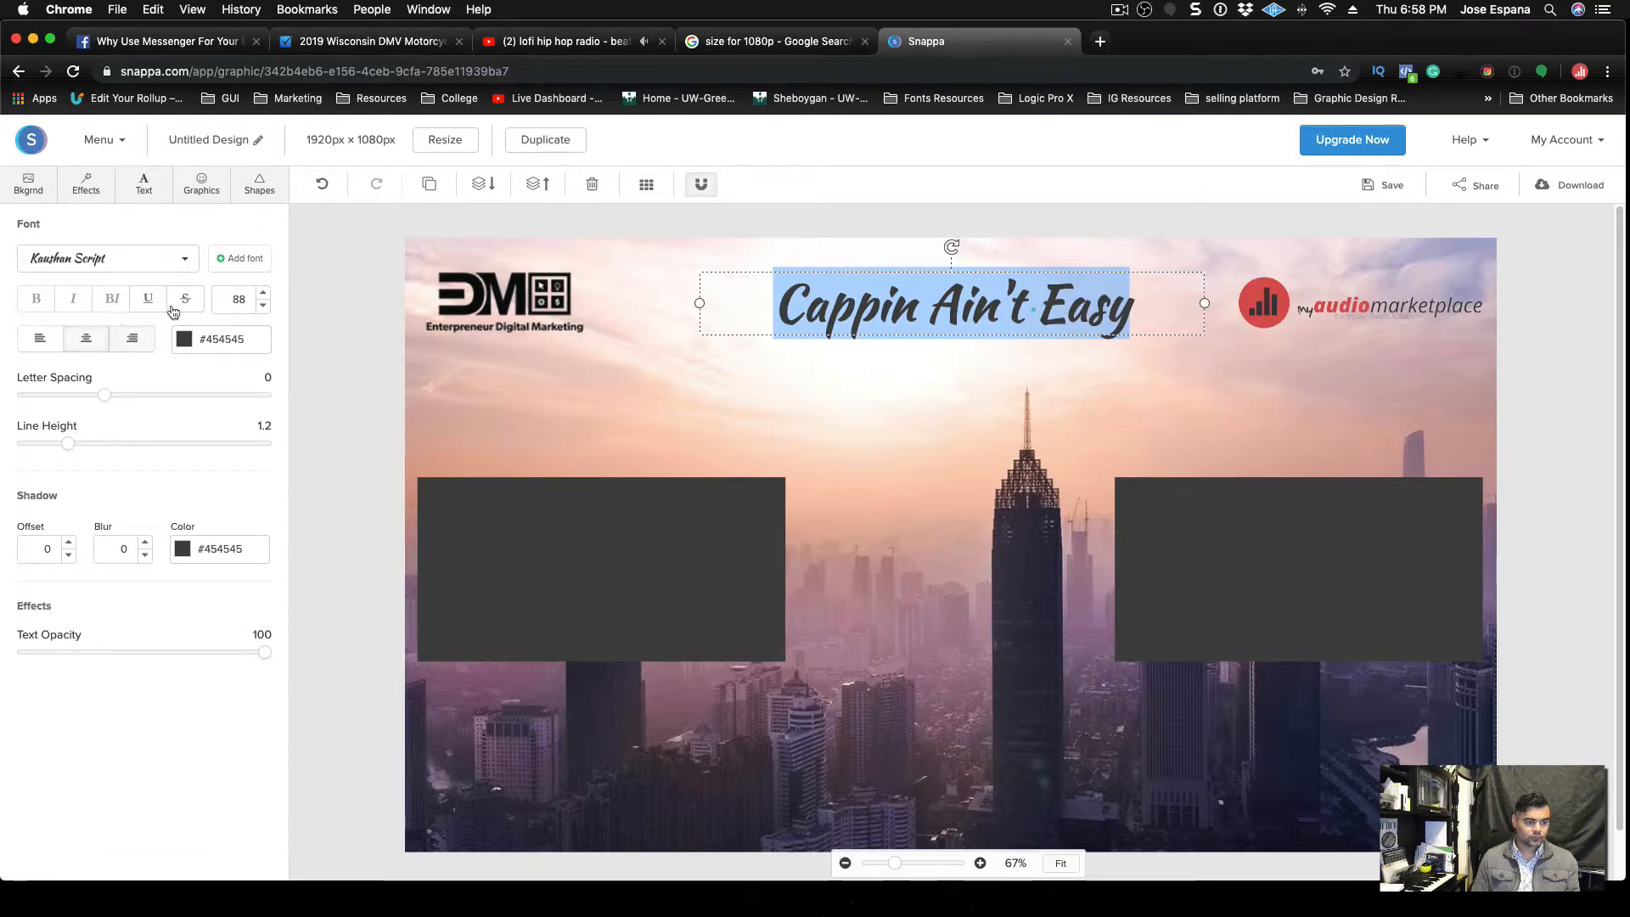
Set the heading text color to the orange-yellow #f6bb42.
left_click(185, 339)
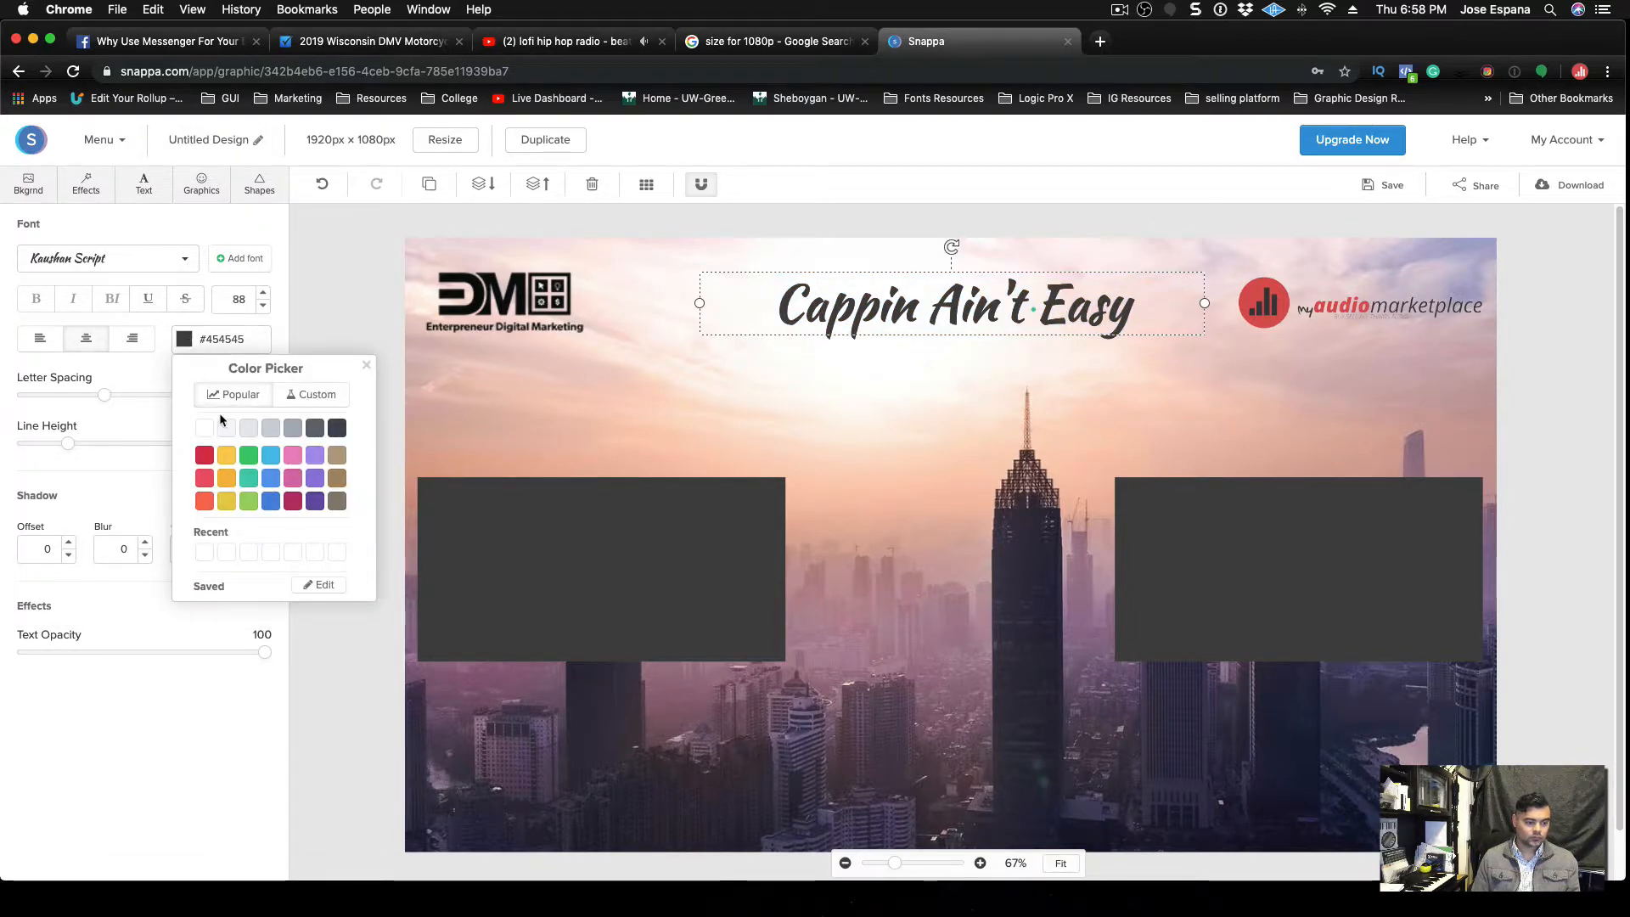
left_click(228, 459)
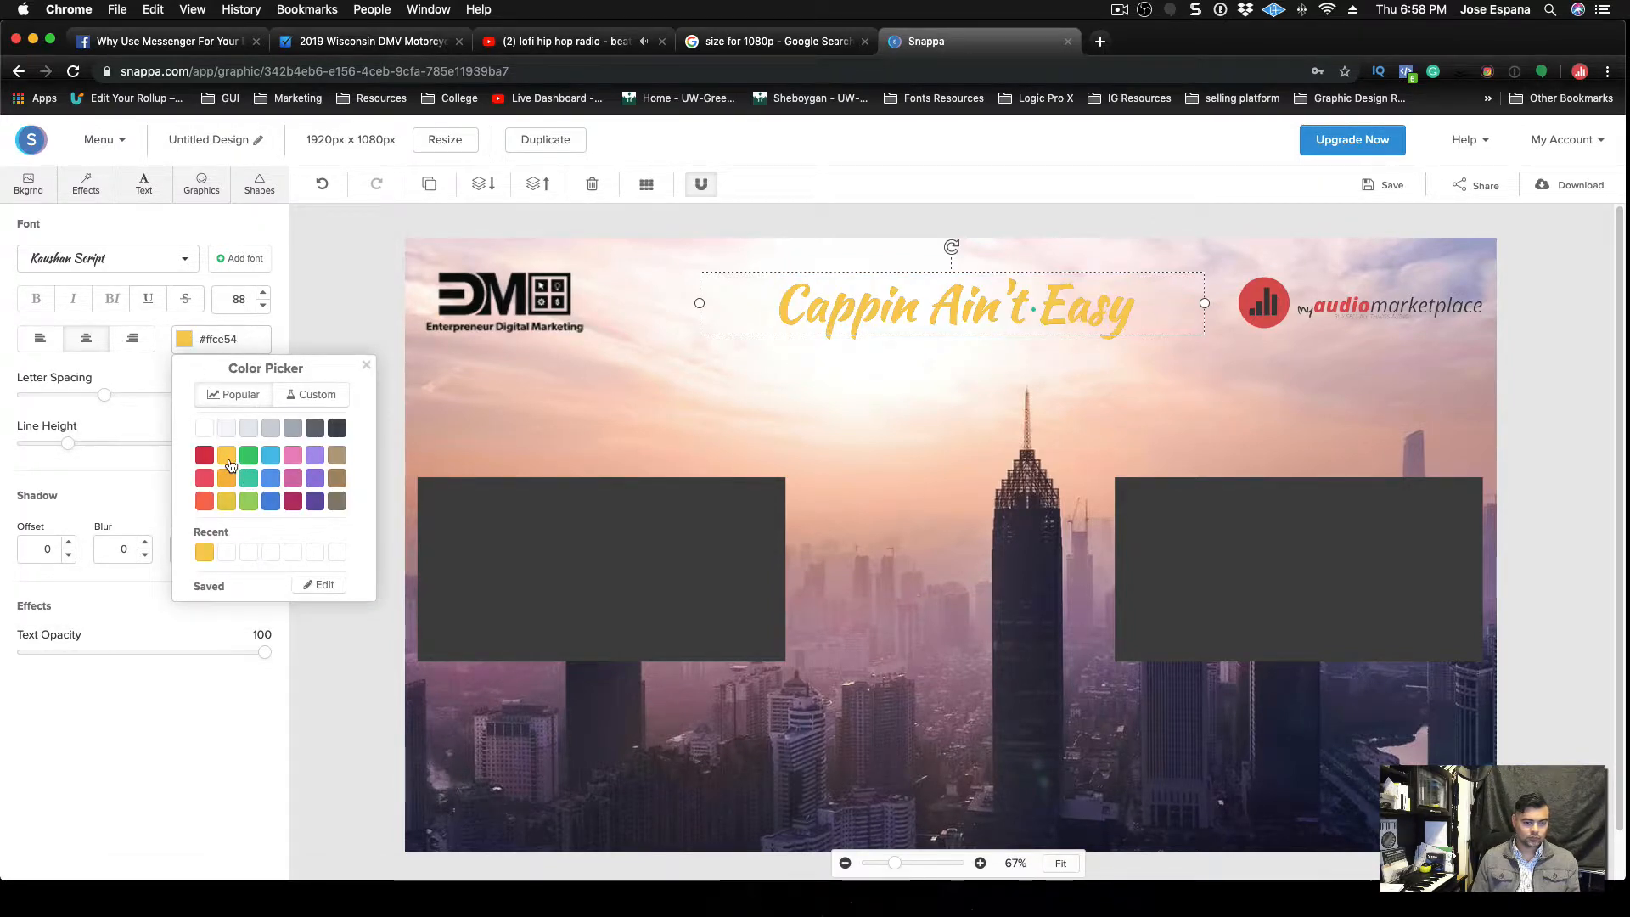
left_click(228, 478)
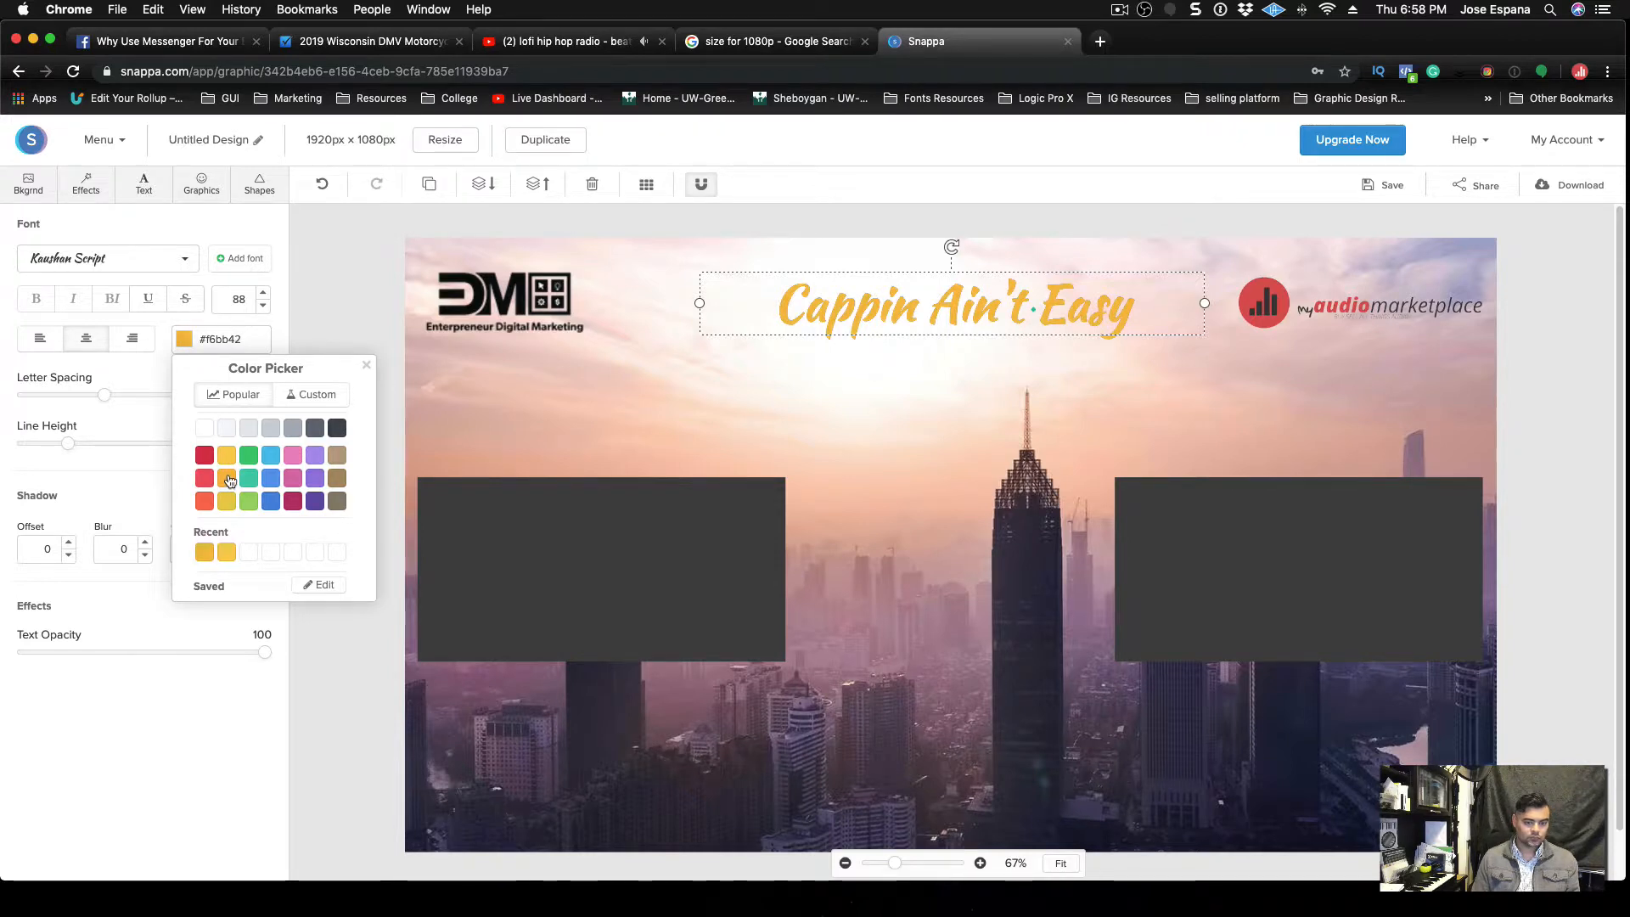
Add a drop shadow to the heading with offset 7 and blur 7.
left_click(69, 544)
left_click(69, 543)
left_click(69, 544)
left_click(69, 543)
left_click(69, 543)
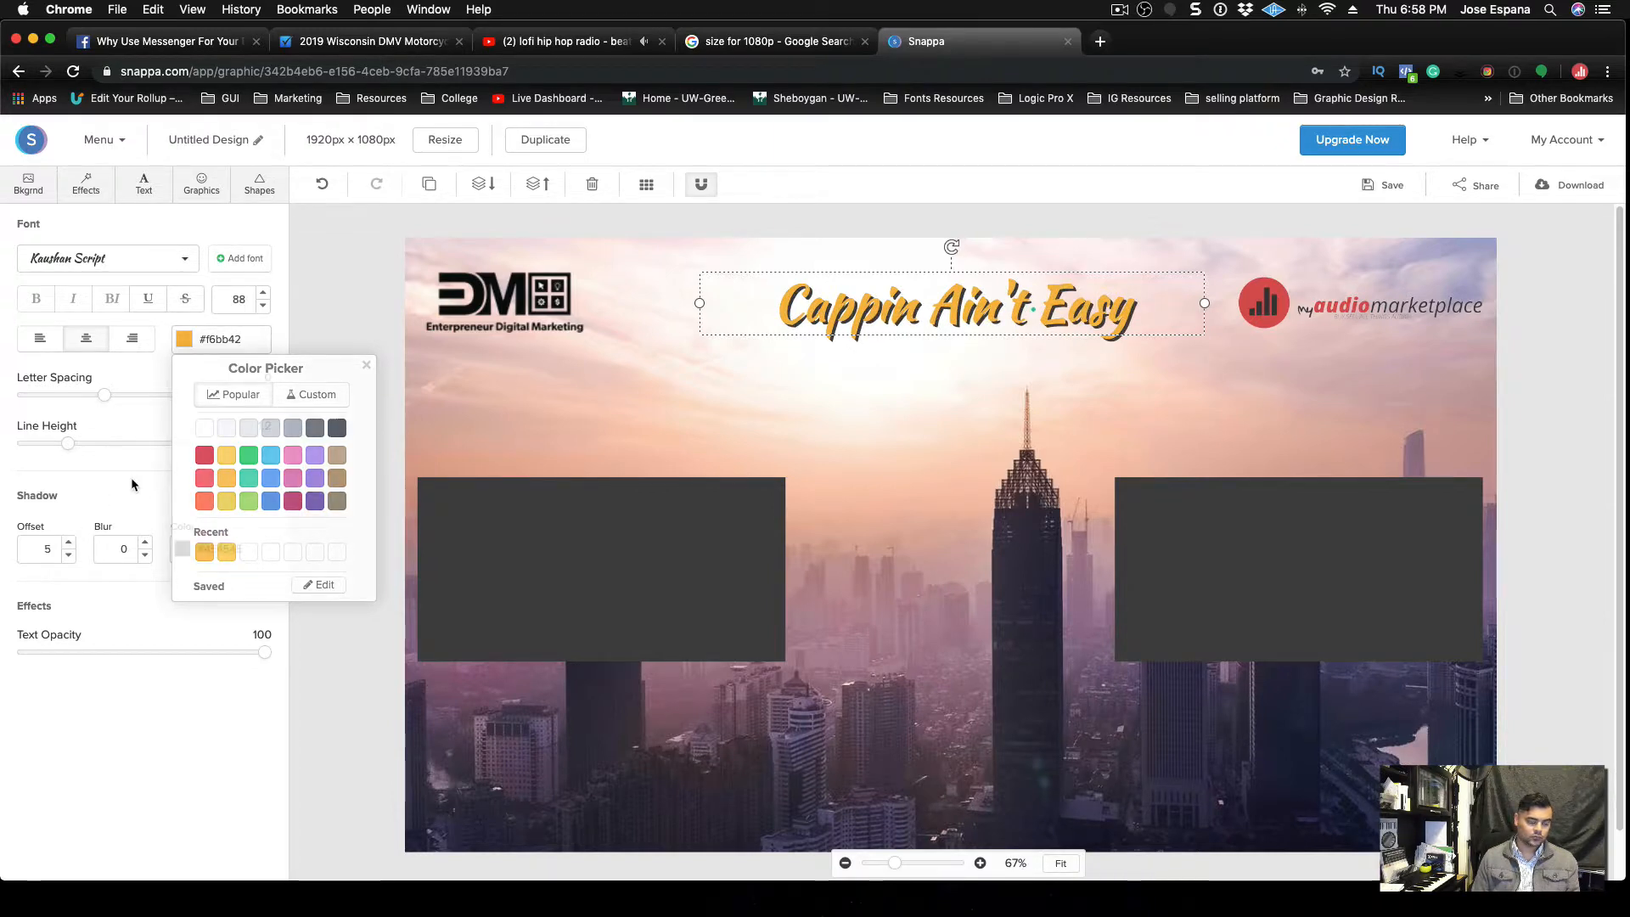
left_click(127, 592)
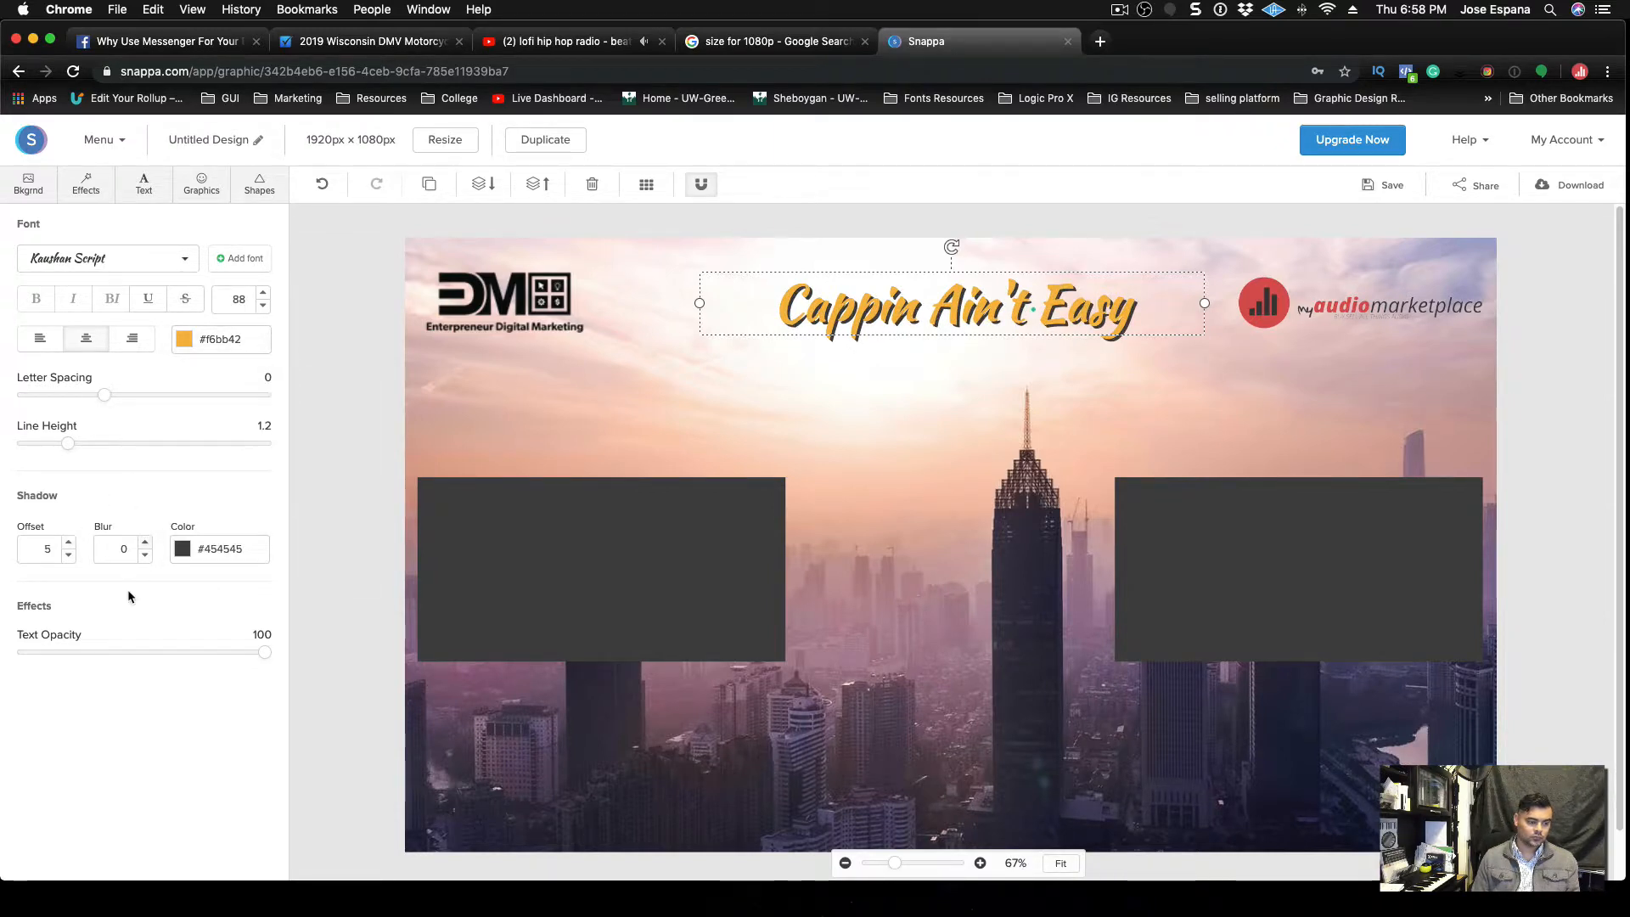
left_click(145, 544)
left_click(145, 545)
left_click(145, 544)
left_click(146, 545)
left_click(145, 545)
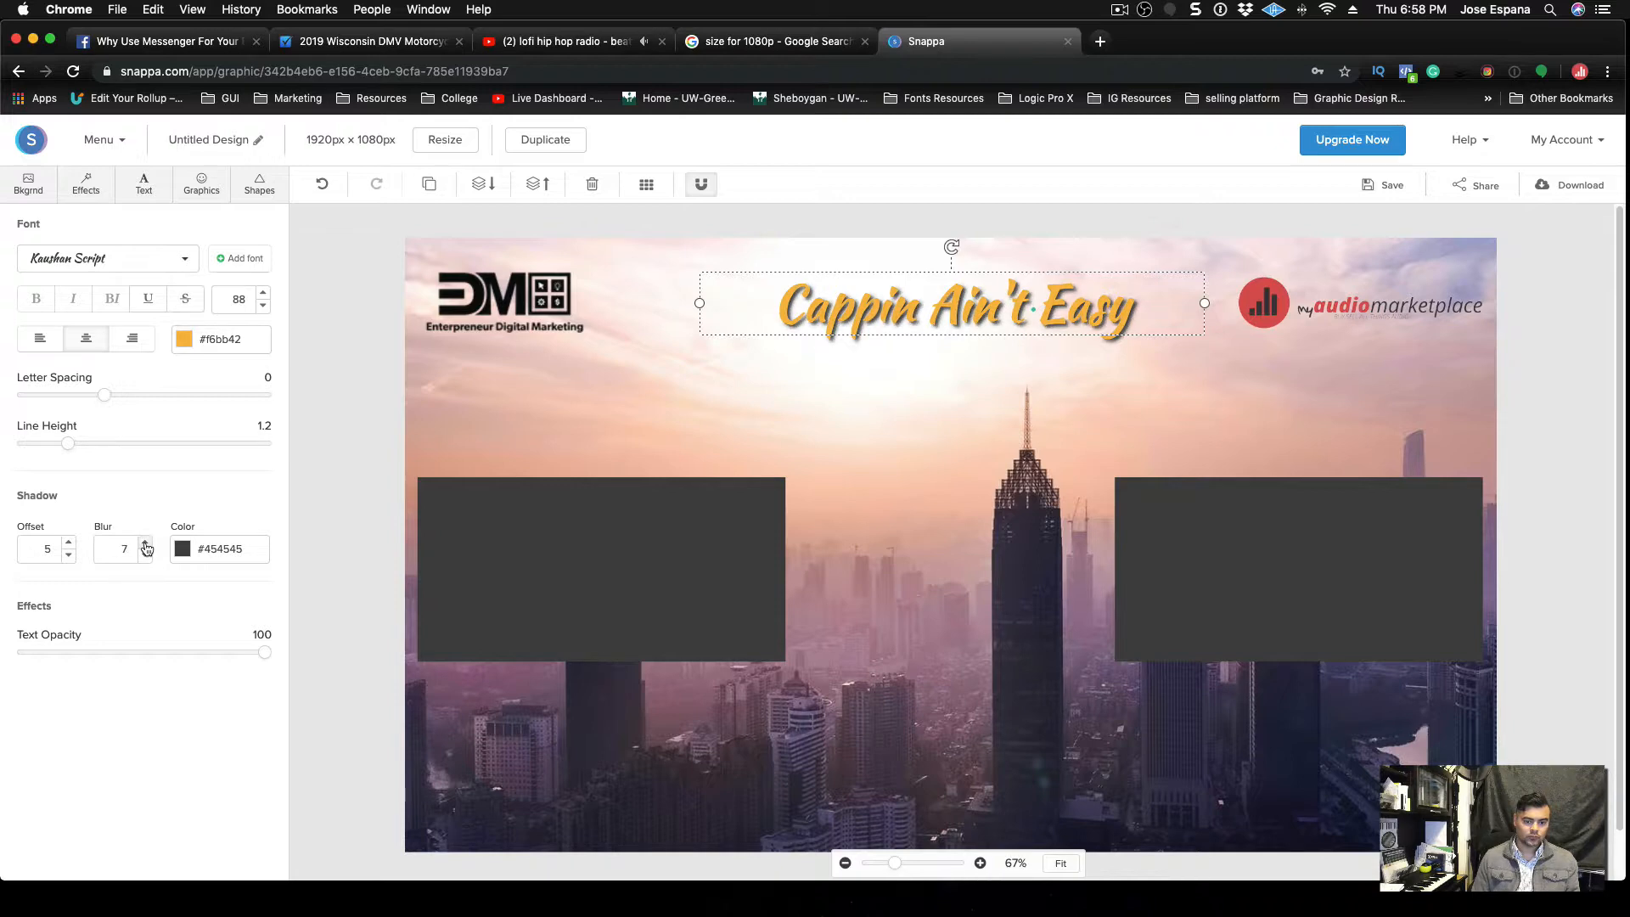
left_click(67, 545)
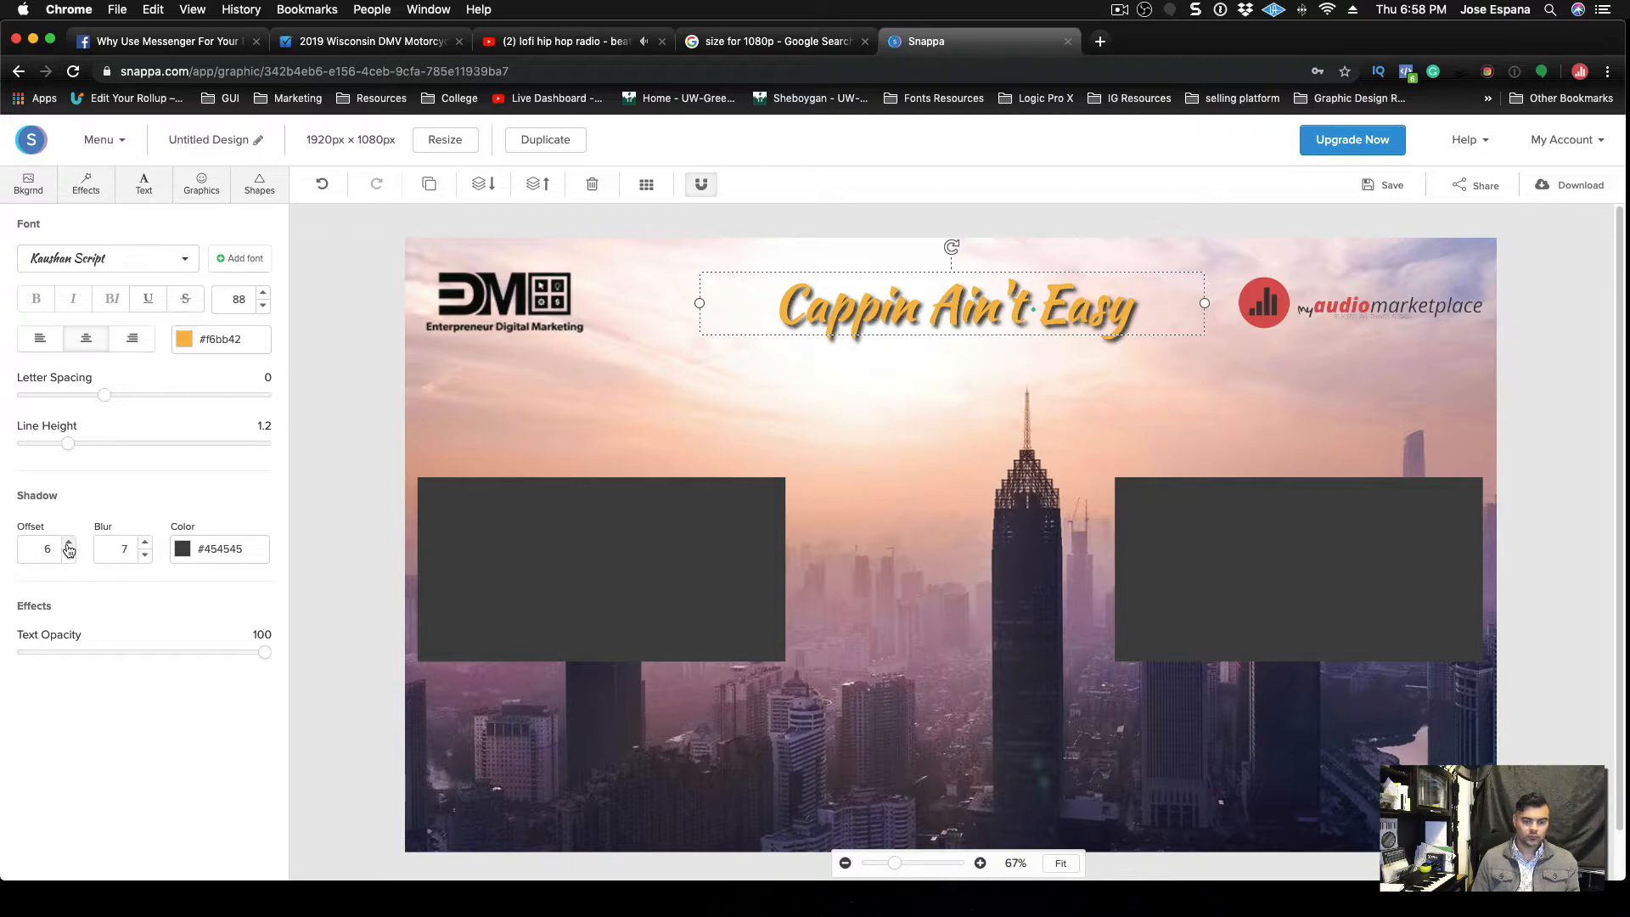
left_click(67, 544)
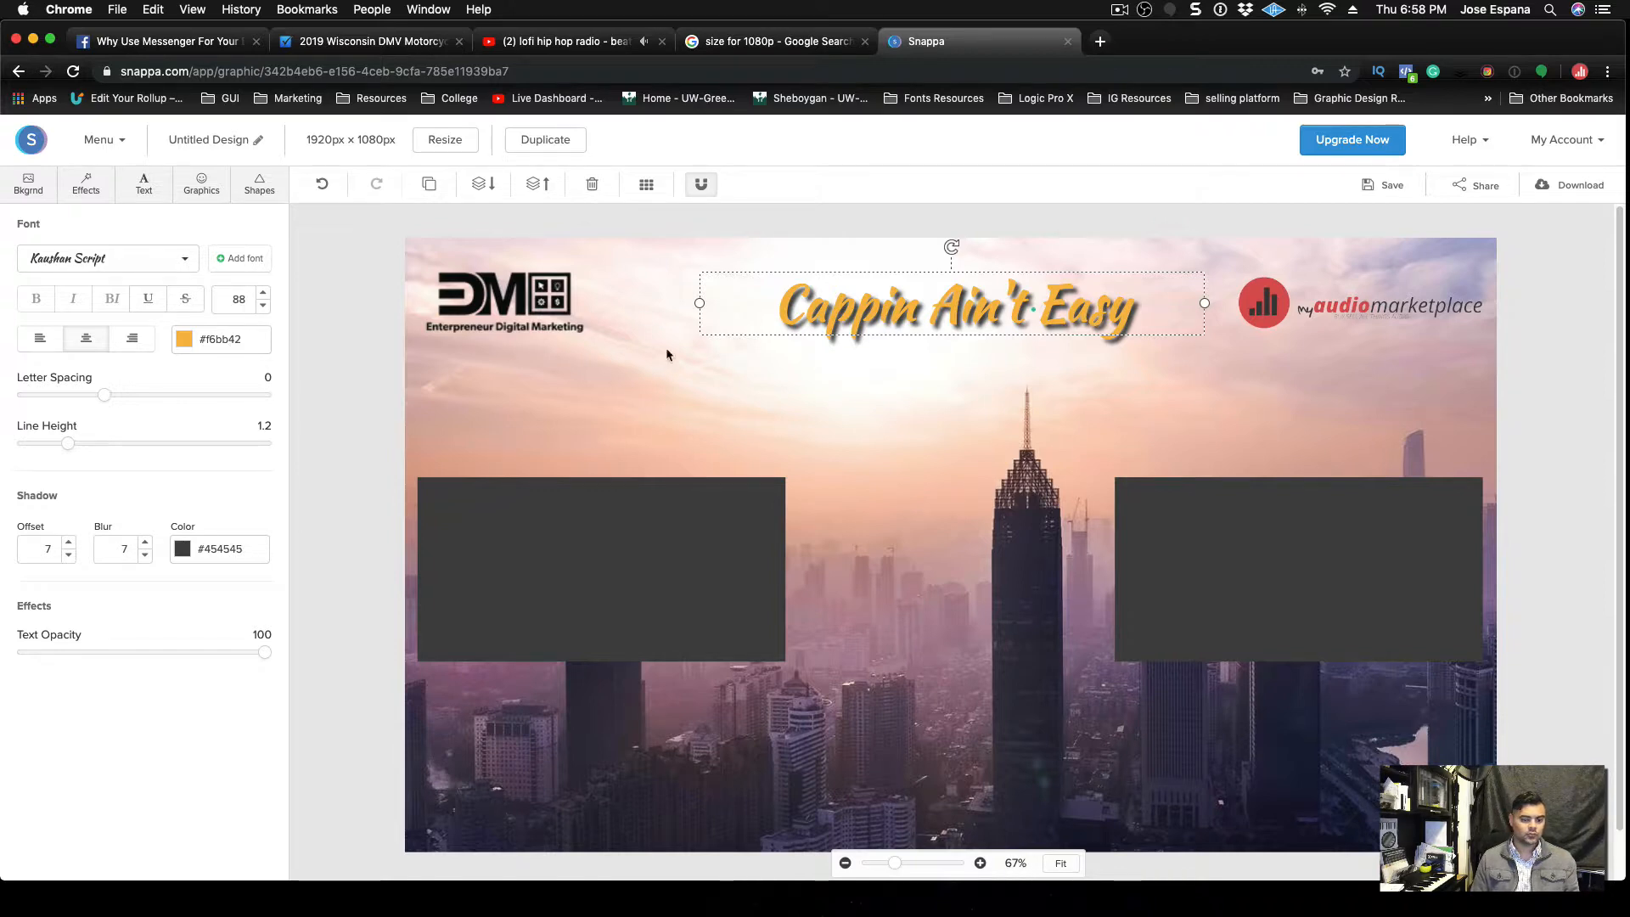
Select all the heading text and increase its font size to 117.
double_click(847, 306)
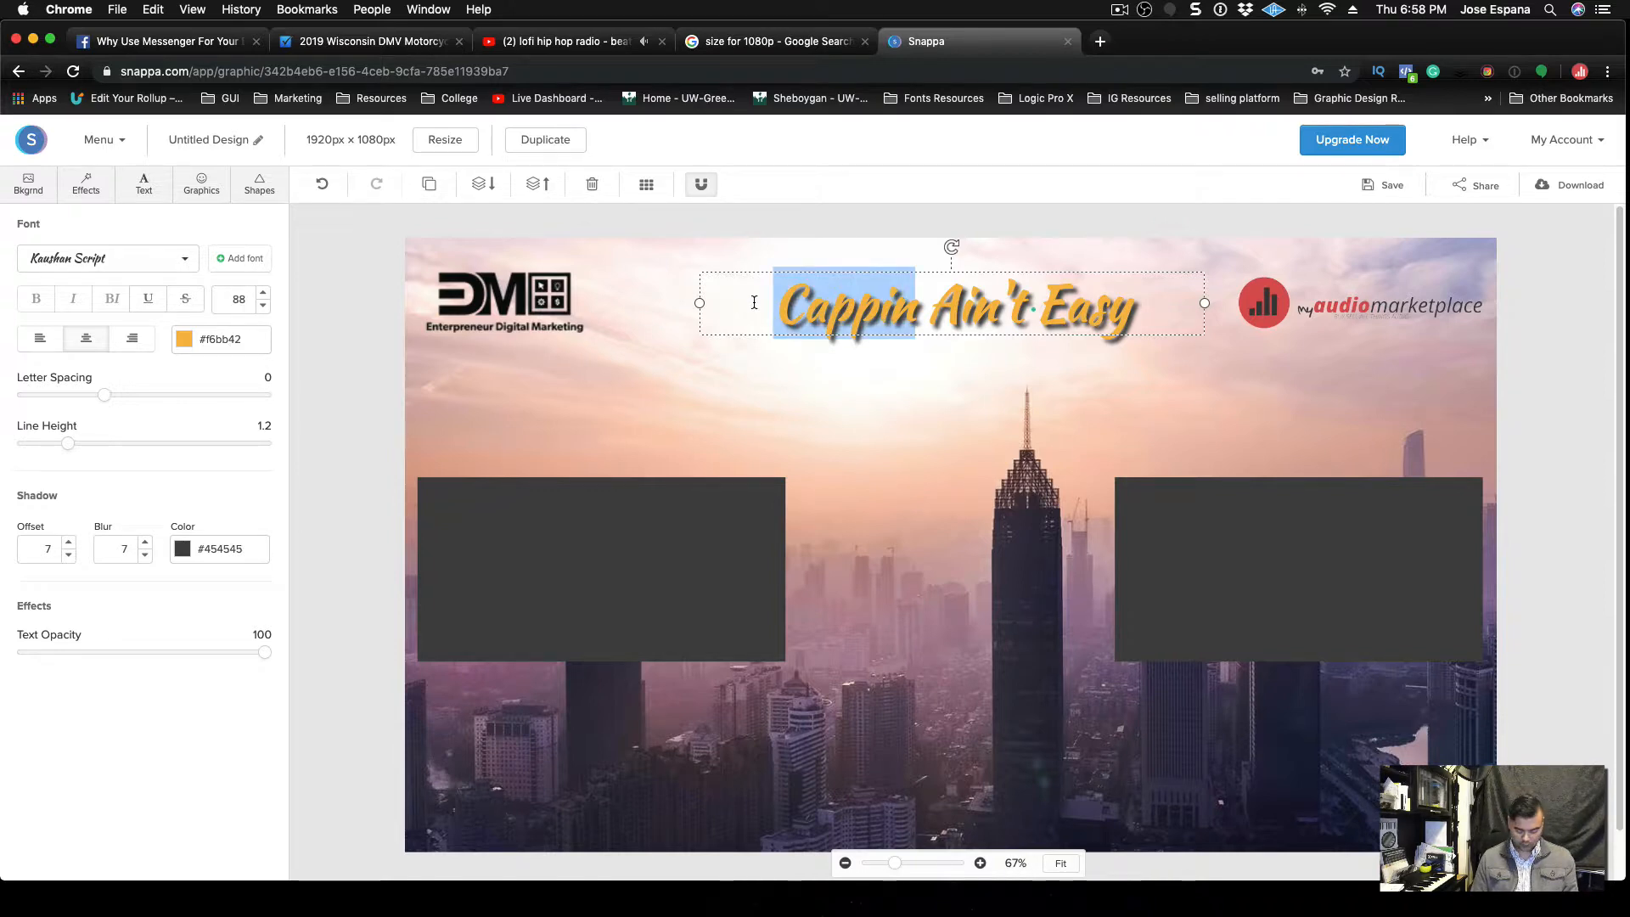
key("super+a")
left_click(263, 294)
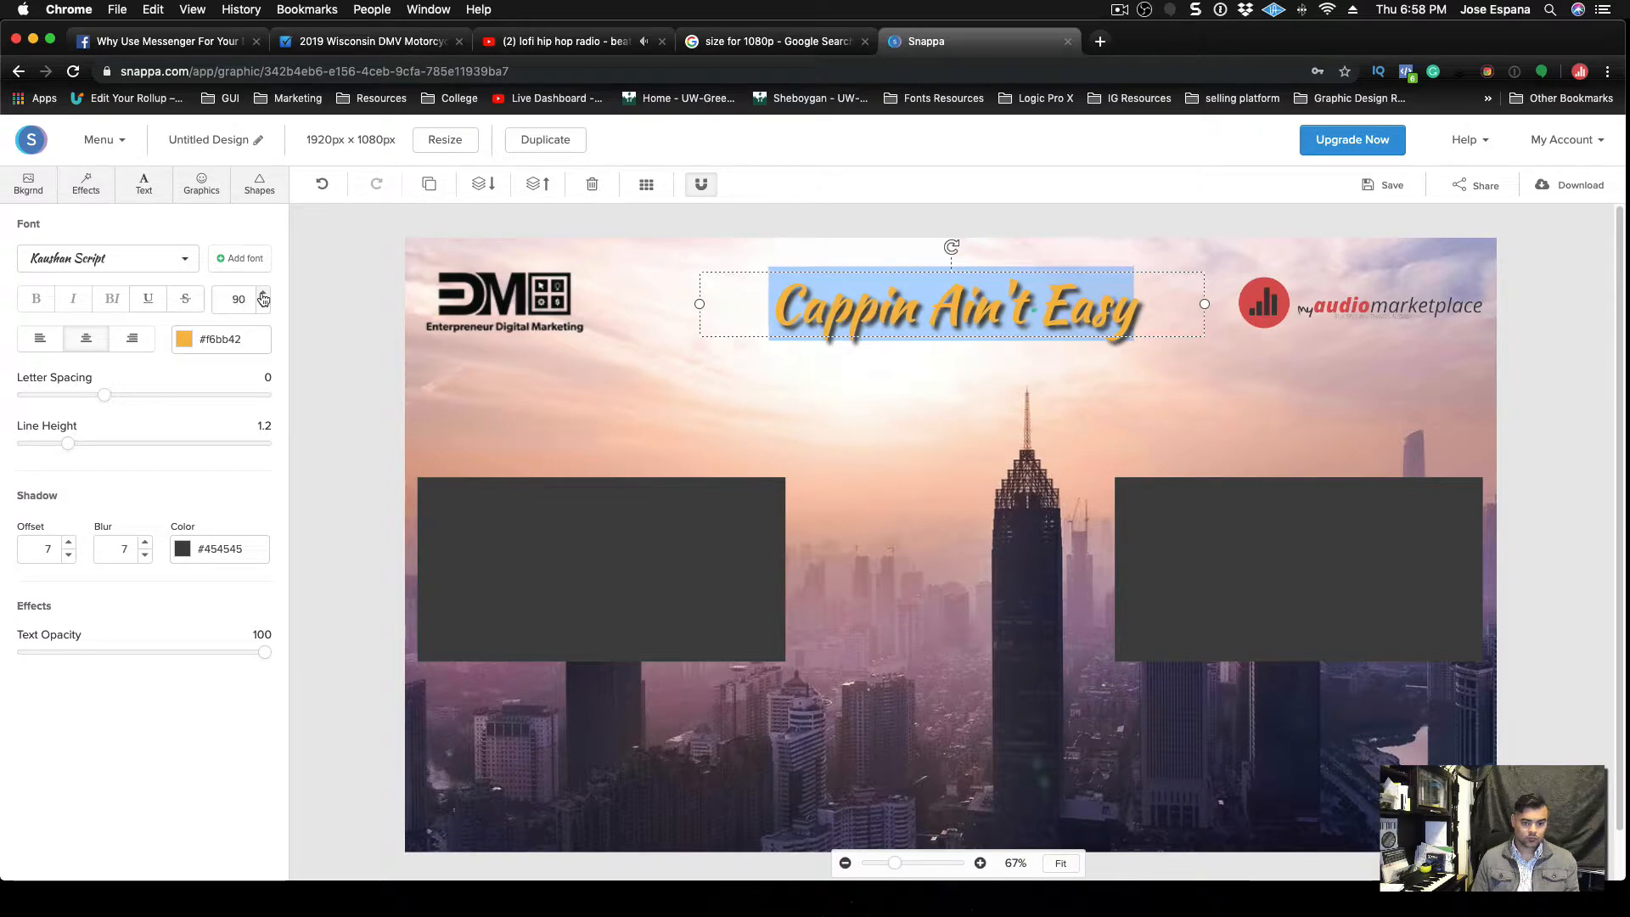
left_click(264, 295)
left_click(263, 295)
left_click(264, 295)
left_click(263, 295)
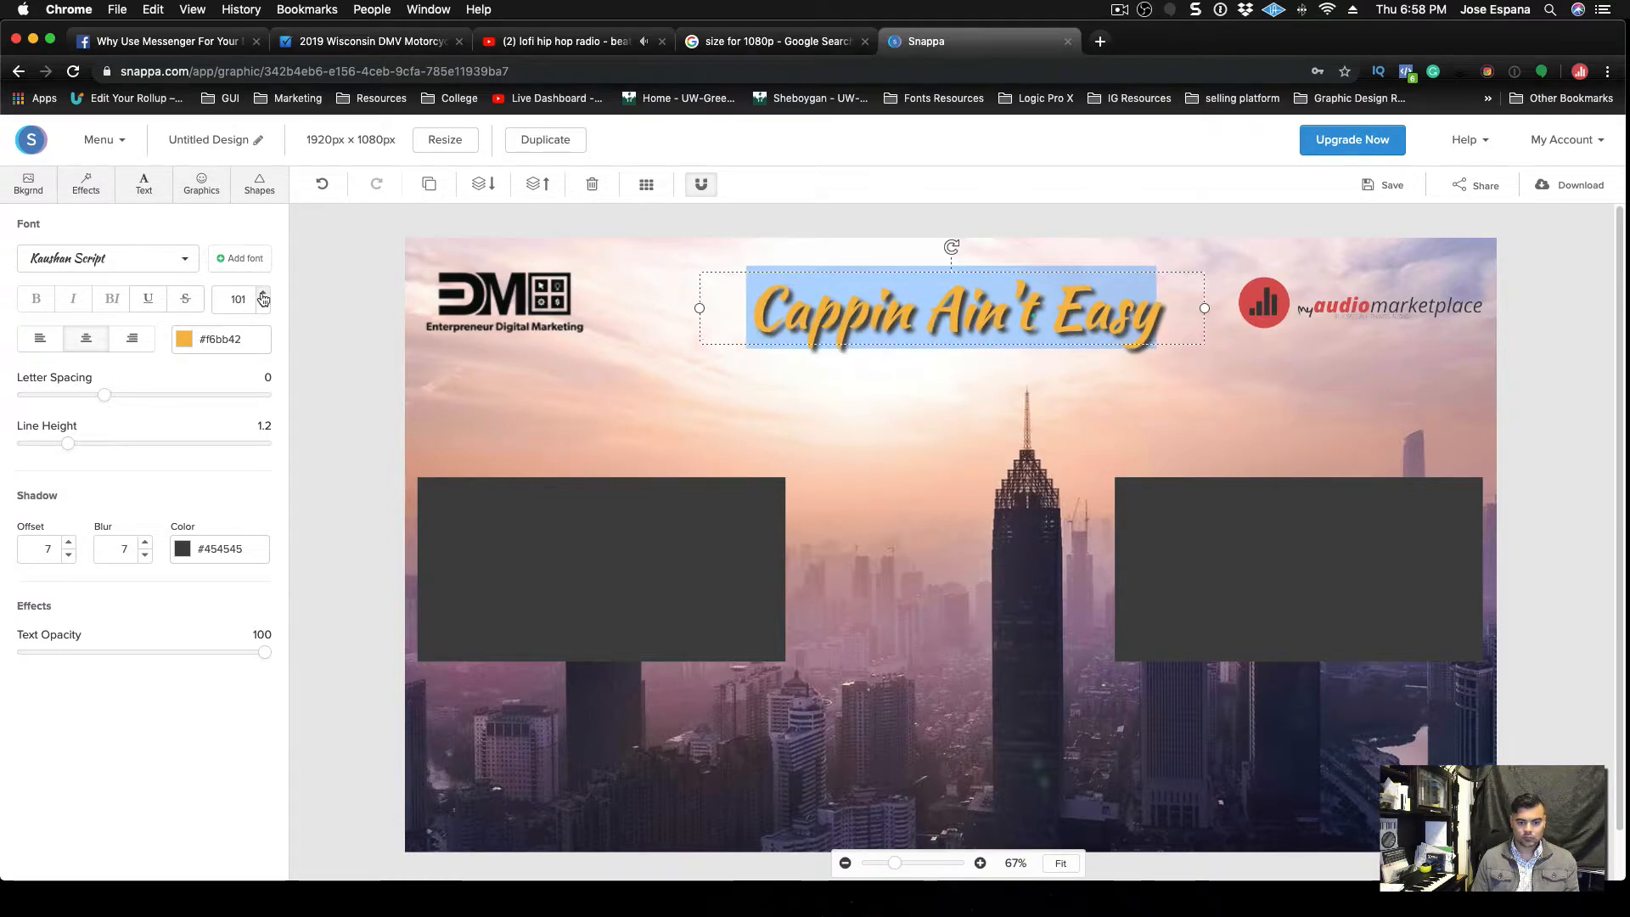
left_click(263, 295)
left_click(263, 295)
left_click(263, 294)
left_click(264, 295)
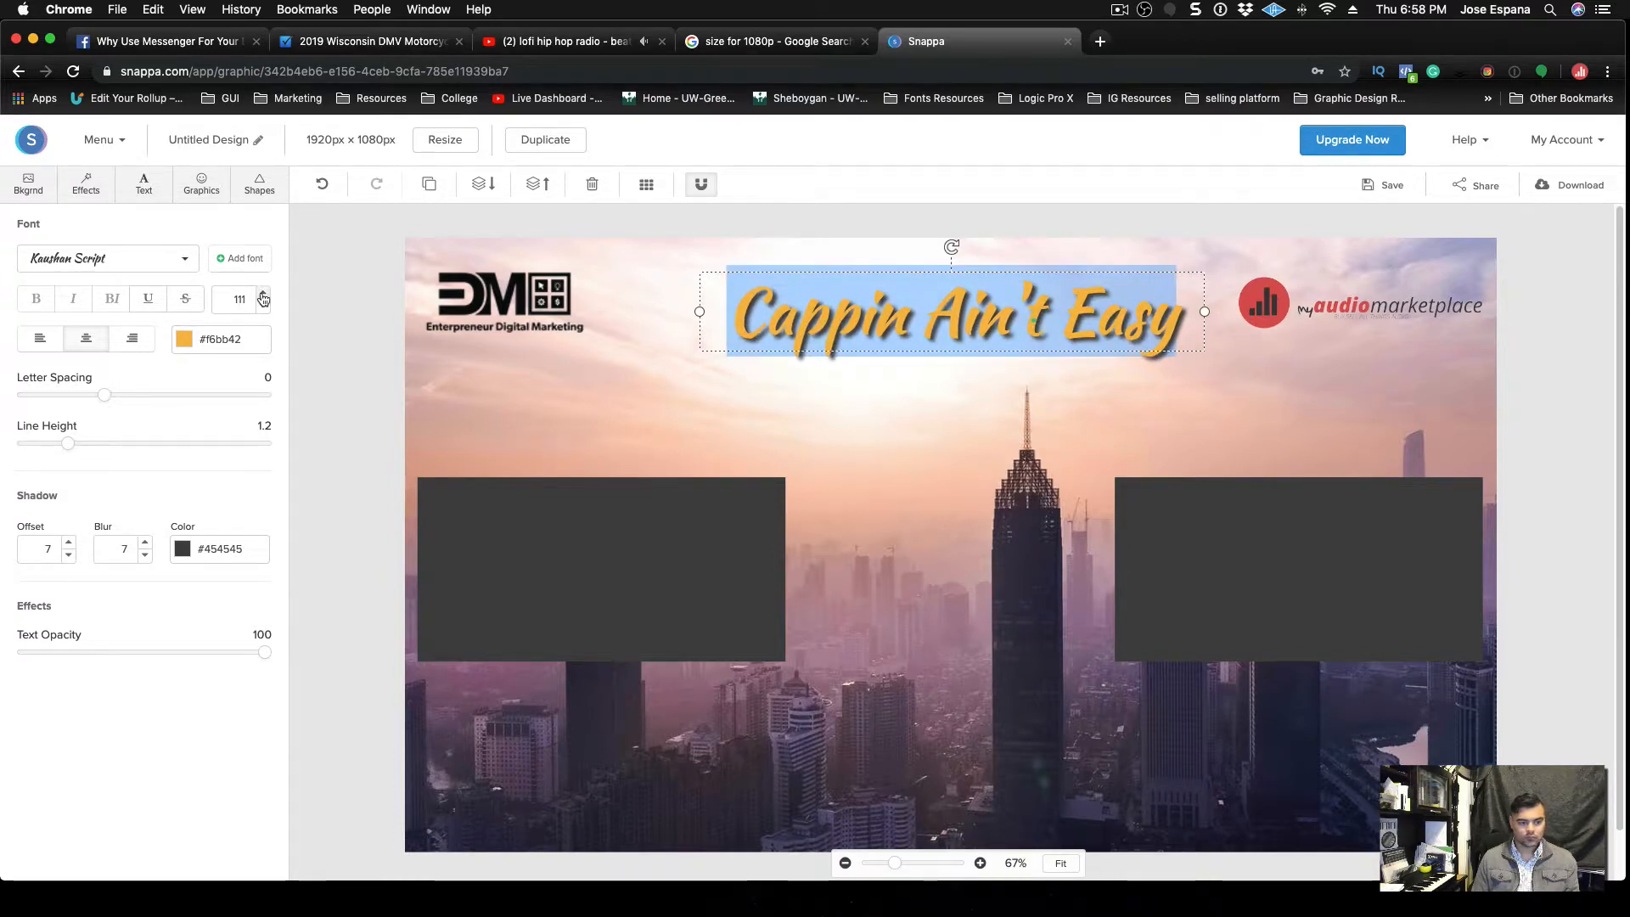
left_click(263, 295)
left_click(264, 295)
left_click(263, 295)
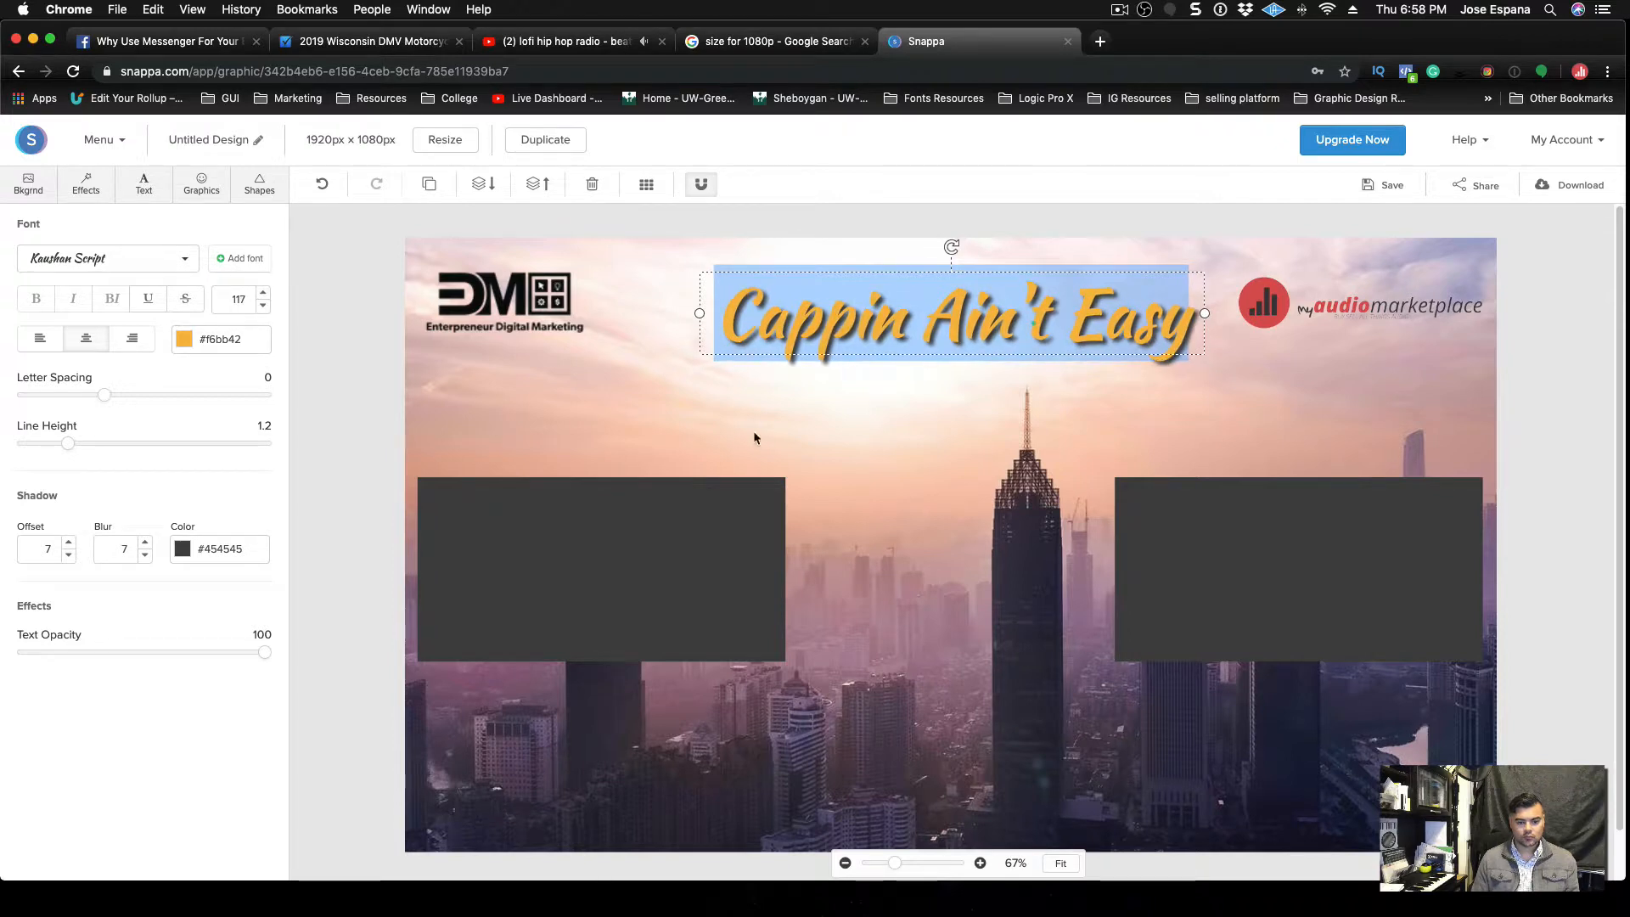
Nudge the heading slightly upward toward the top edge.
left_click(932, 363)
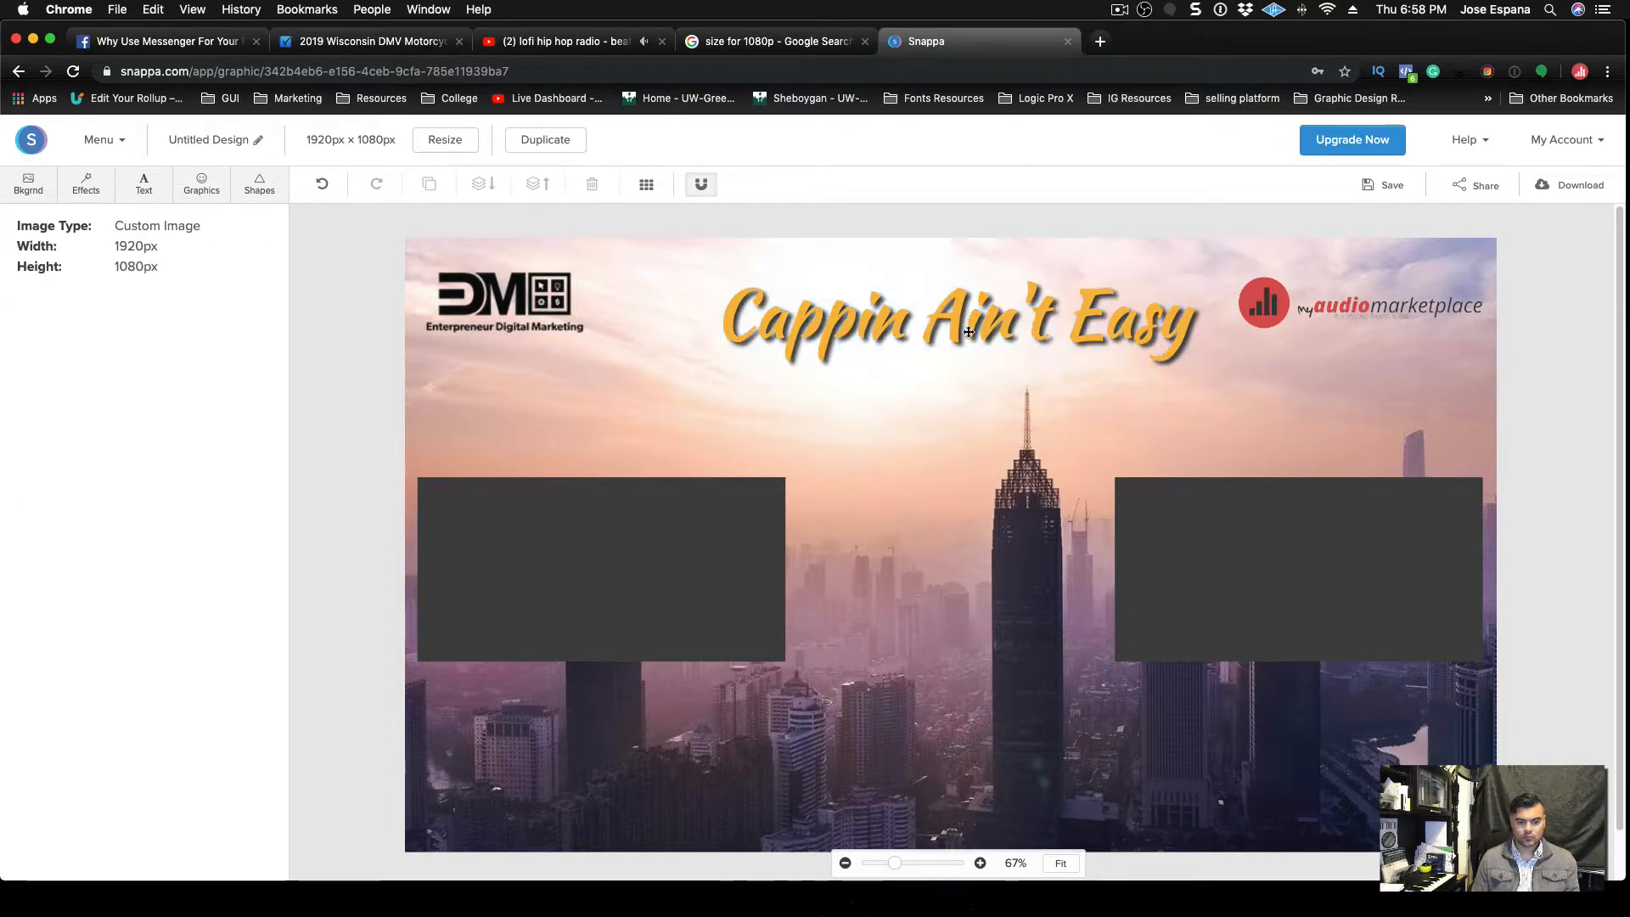
mouse_move(970, 331)
left_mouse_down()
mouse_move(920, 333)
mouse_move(973, 333)
mouse_move(967, 318)
left_mouse_up()
Shrink the myaudiomarketplace logo and tuck it into the top-right corner.
left_click(1267, 303)
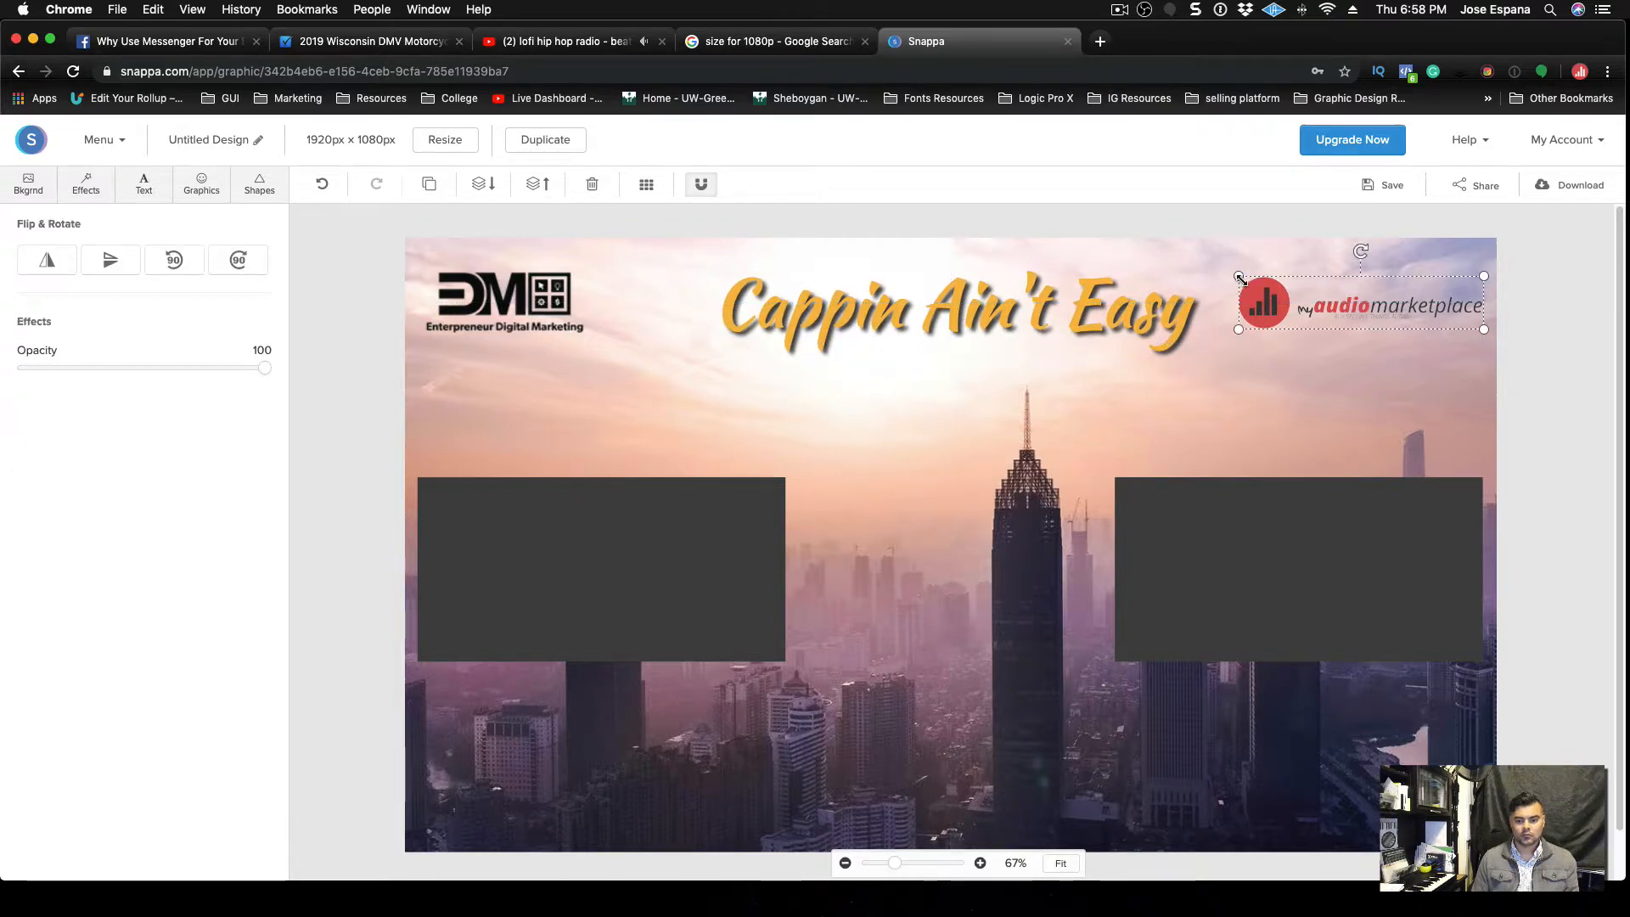
left_click_drag(1240, 277, 1333, 270)
left_click(1314, 344)
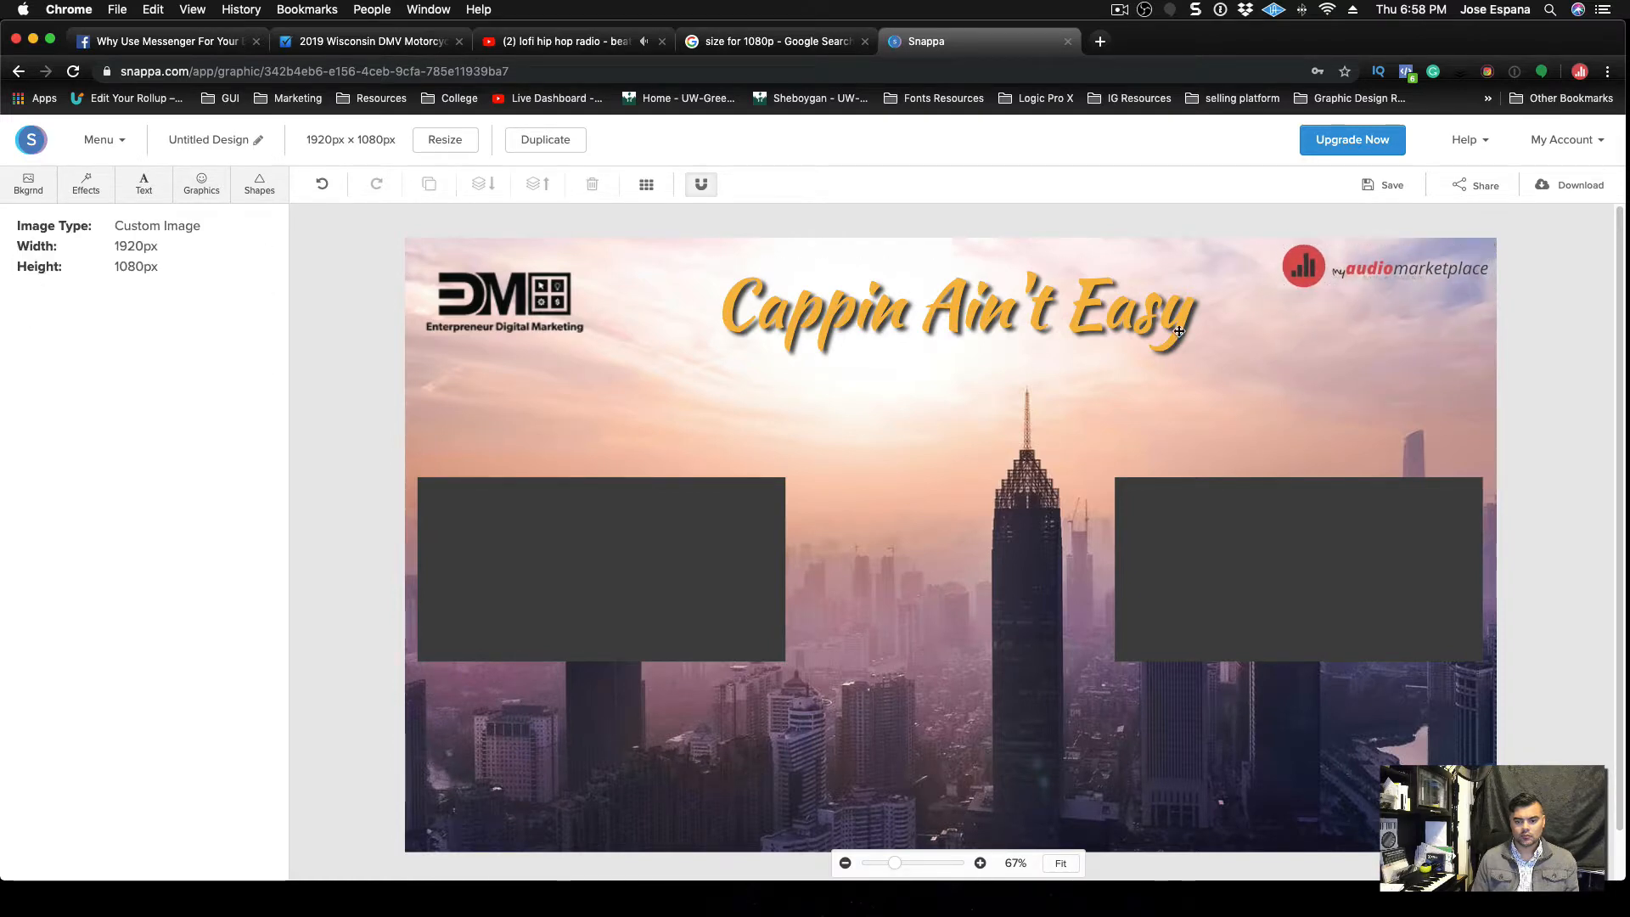
Reduce the myaudiomarketplace logo's opacity to 45.
left_click(1295, 279)
left_click_drag(264, 368, 134, 378)
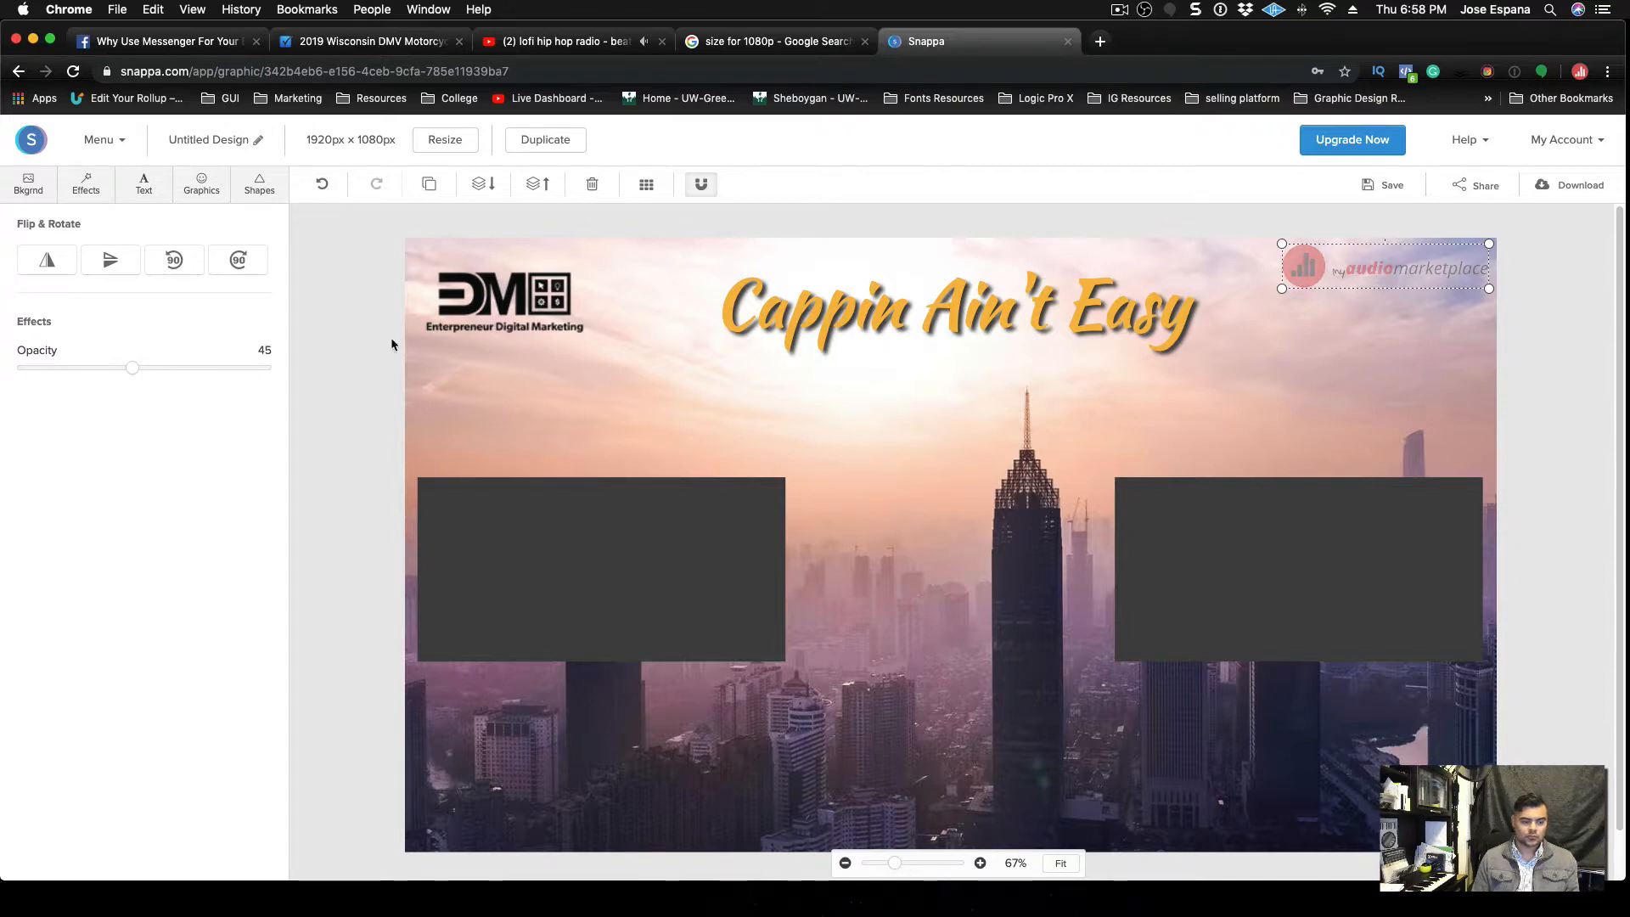
Shrink the Entrepreneur Digital Marketing logo and tuck it into the top-left corner.
left_click(466, 313)
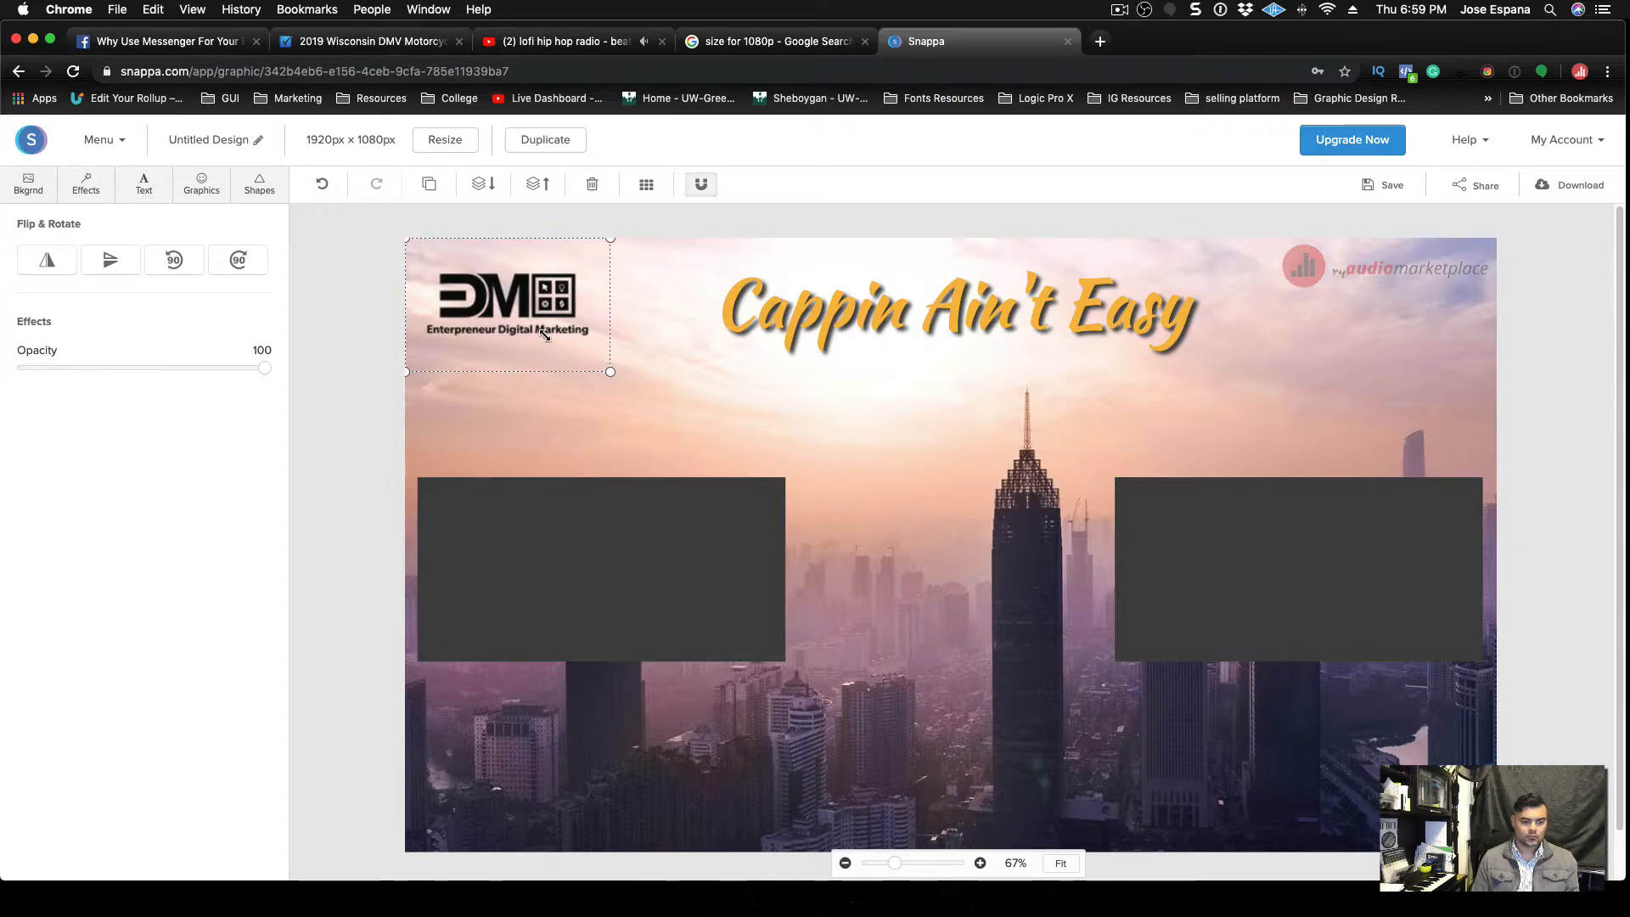
left_click_drag(606, 370, 528, 318)
left_click(479, 349)
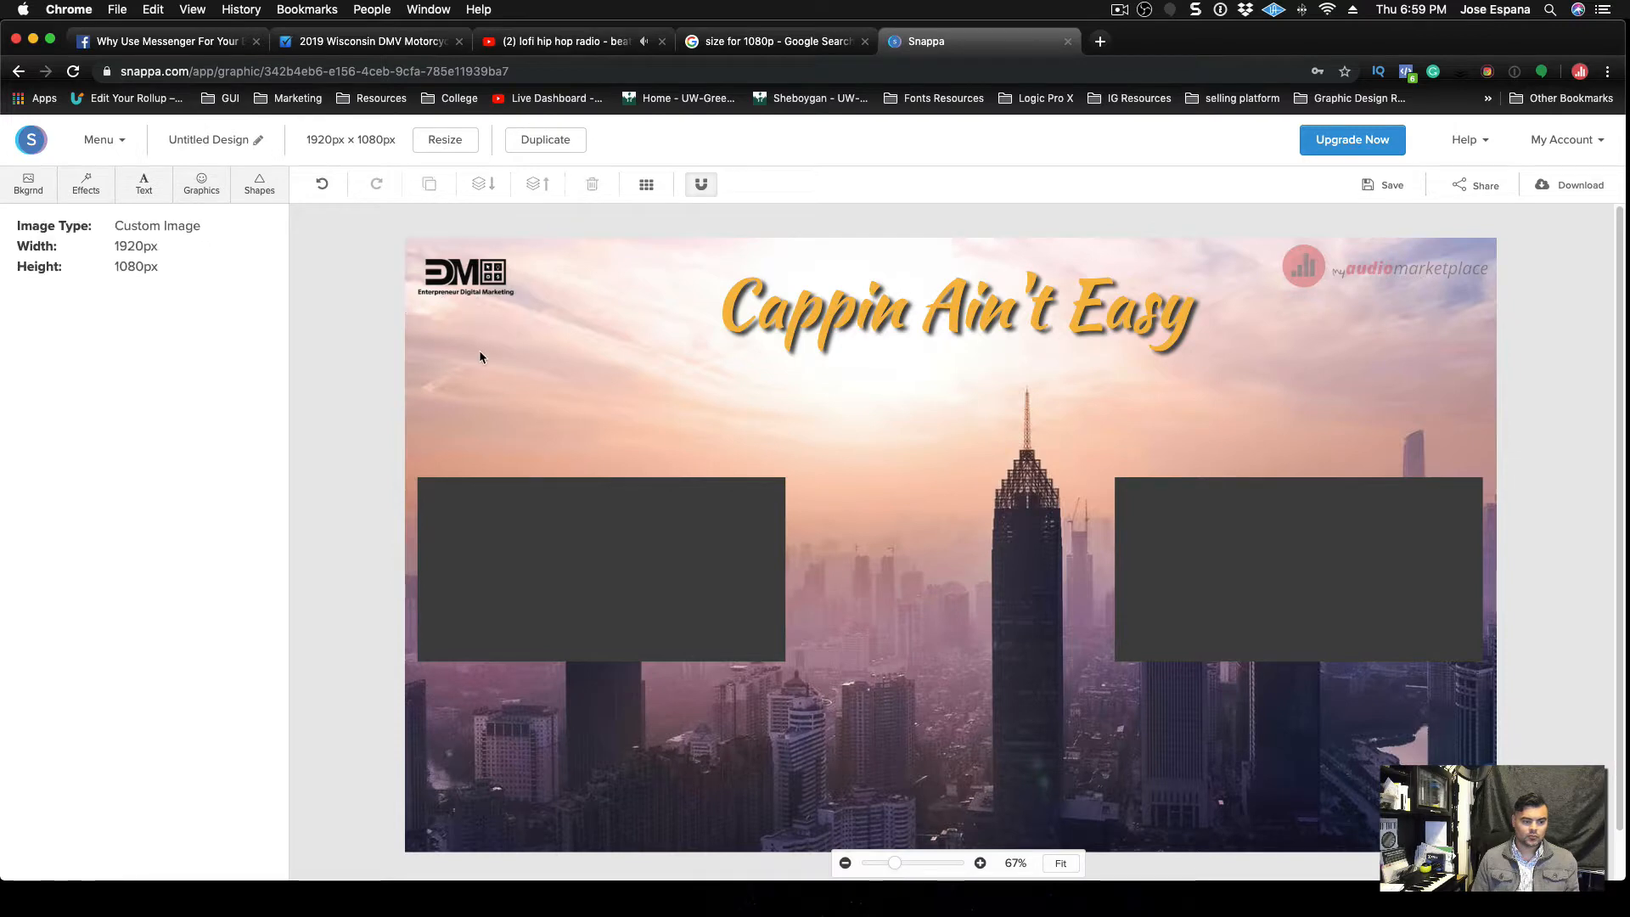
Set the opacity of both the Entrepreneur Digital Marketing and myaudiomarketplace logos to 64.
left_click(467, 287)
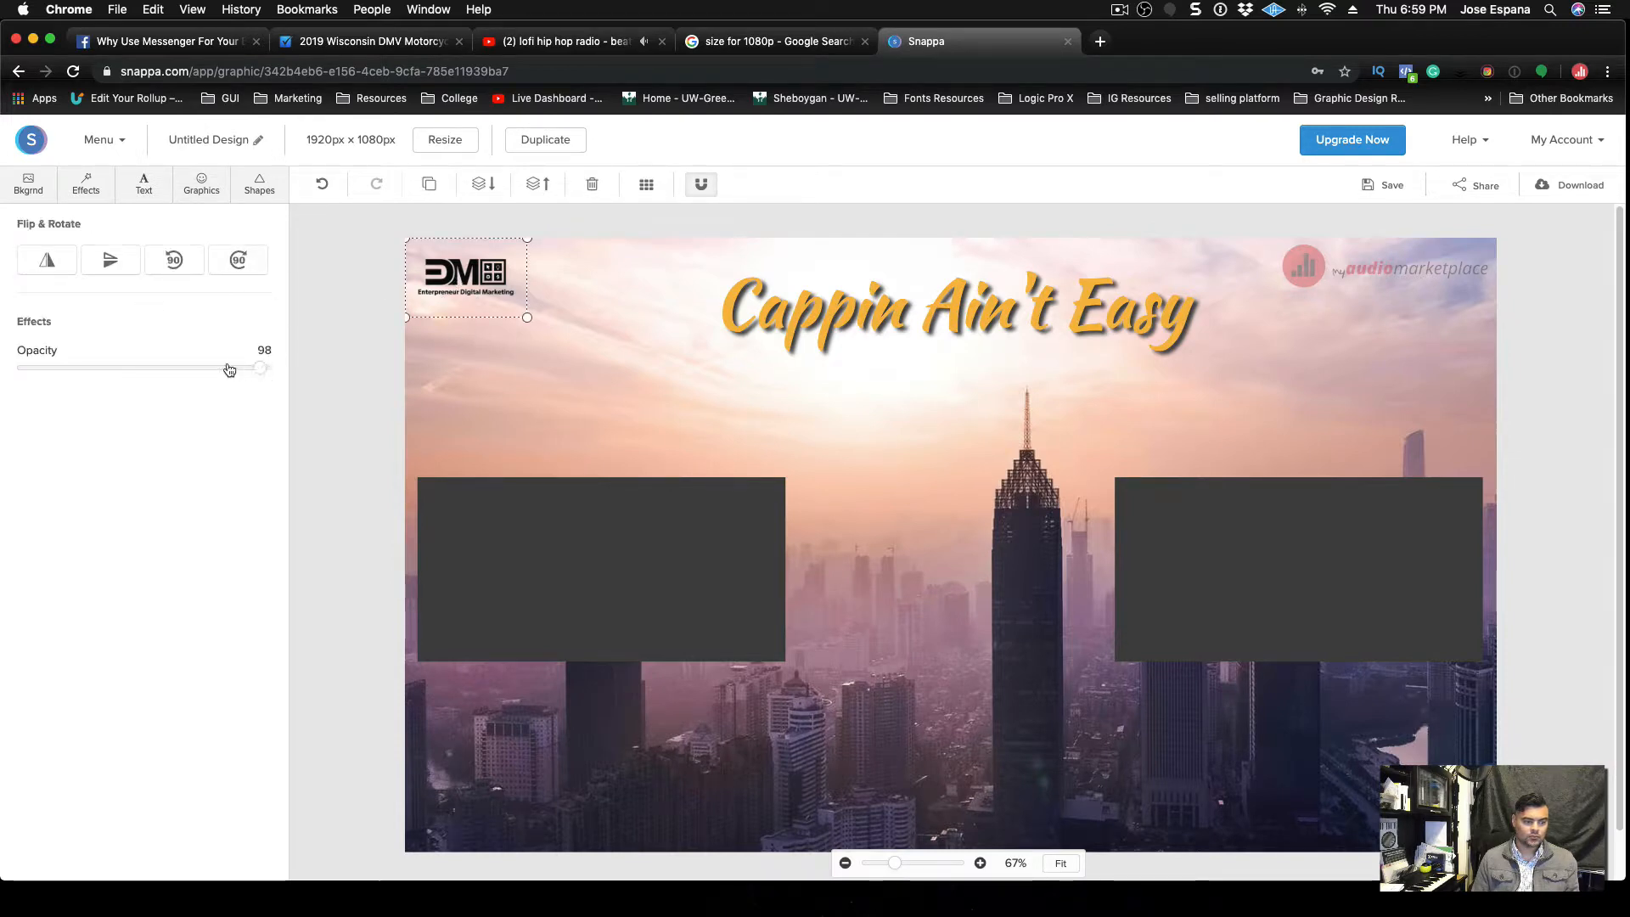
left_click_drag(230, 369, 177, 367)
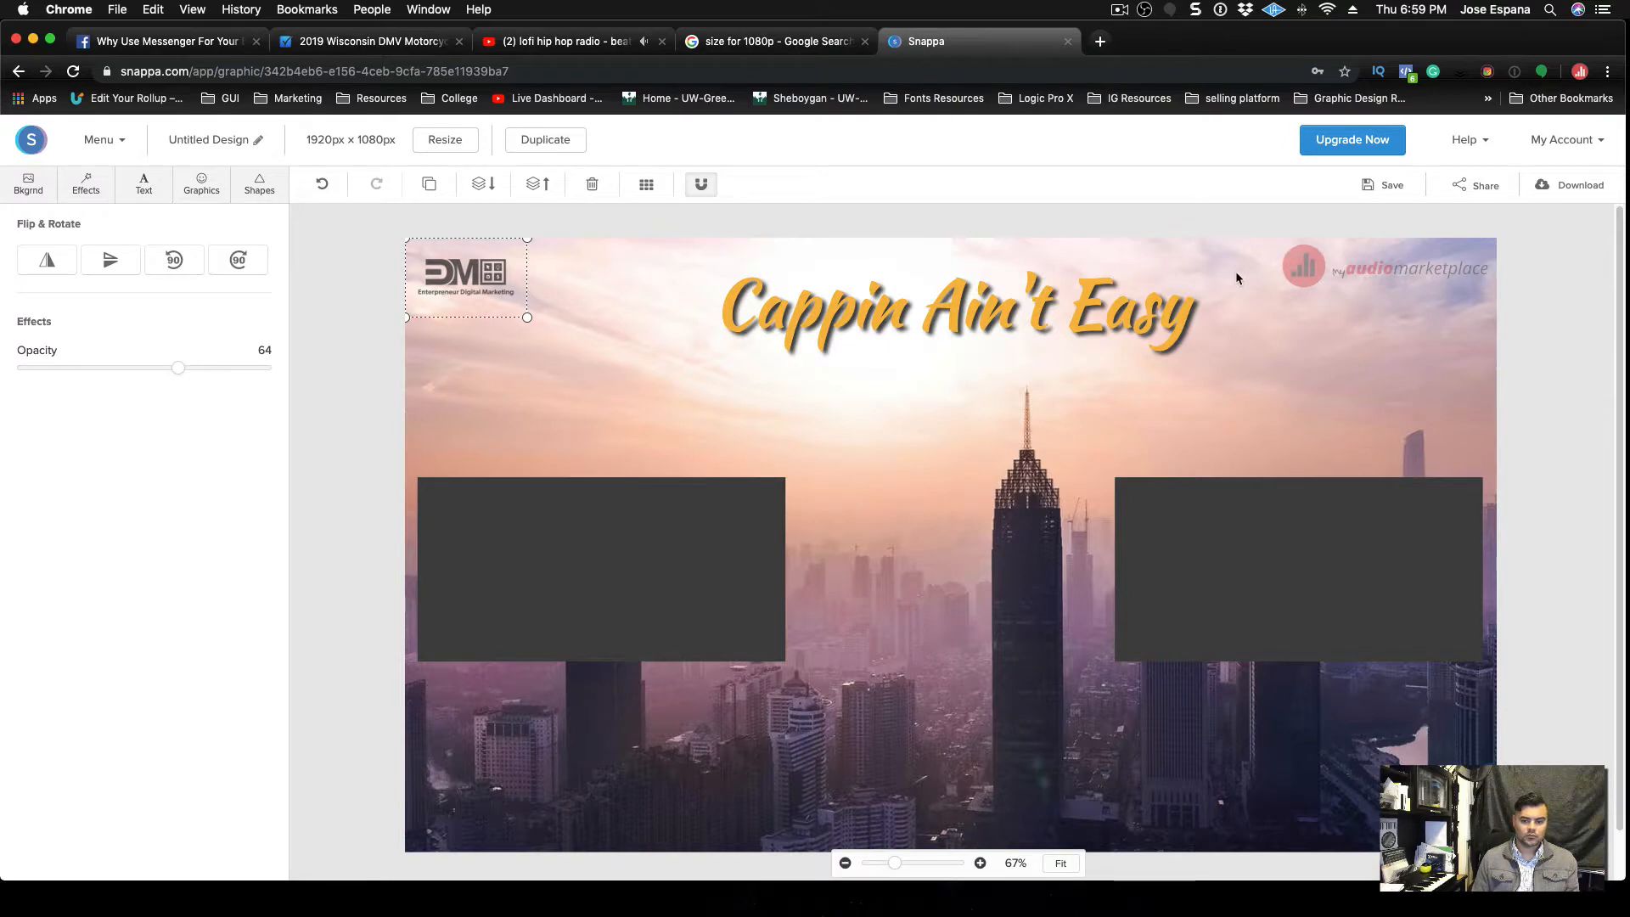
left_click(1315, 276)
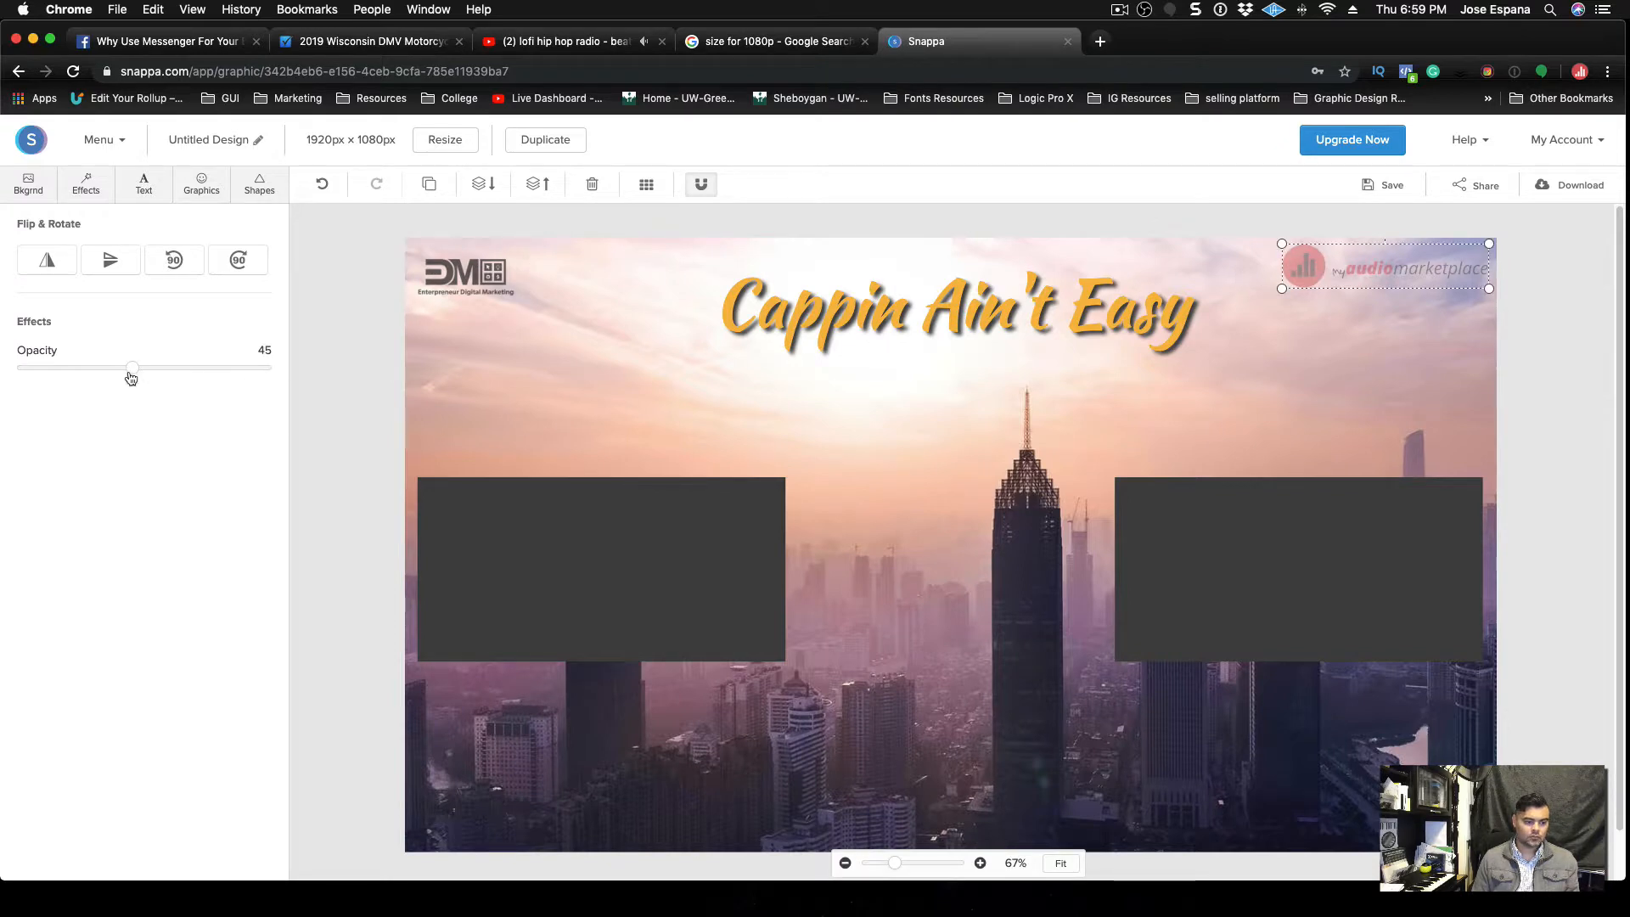
left_click_drag(152, 373, 176, 376)
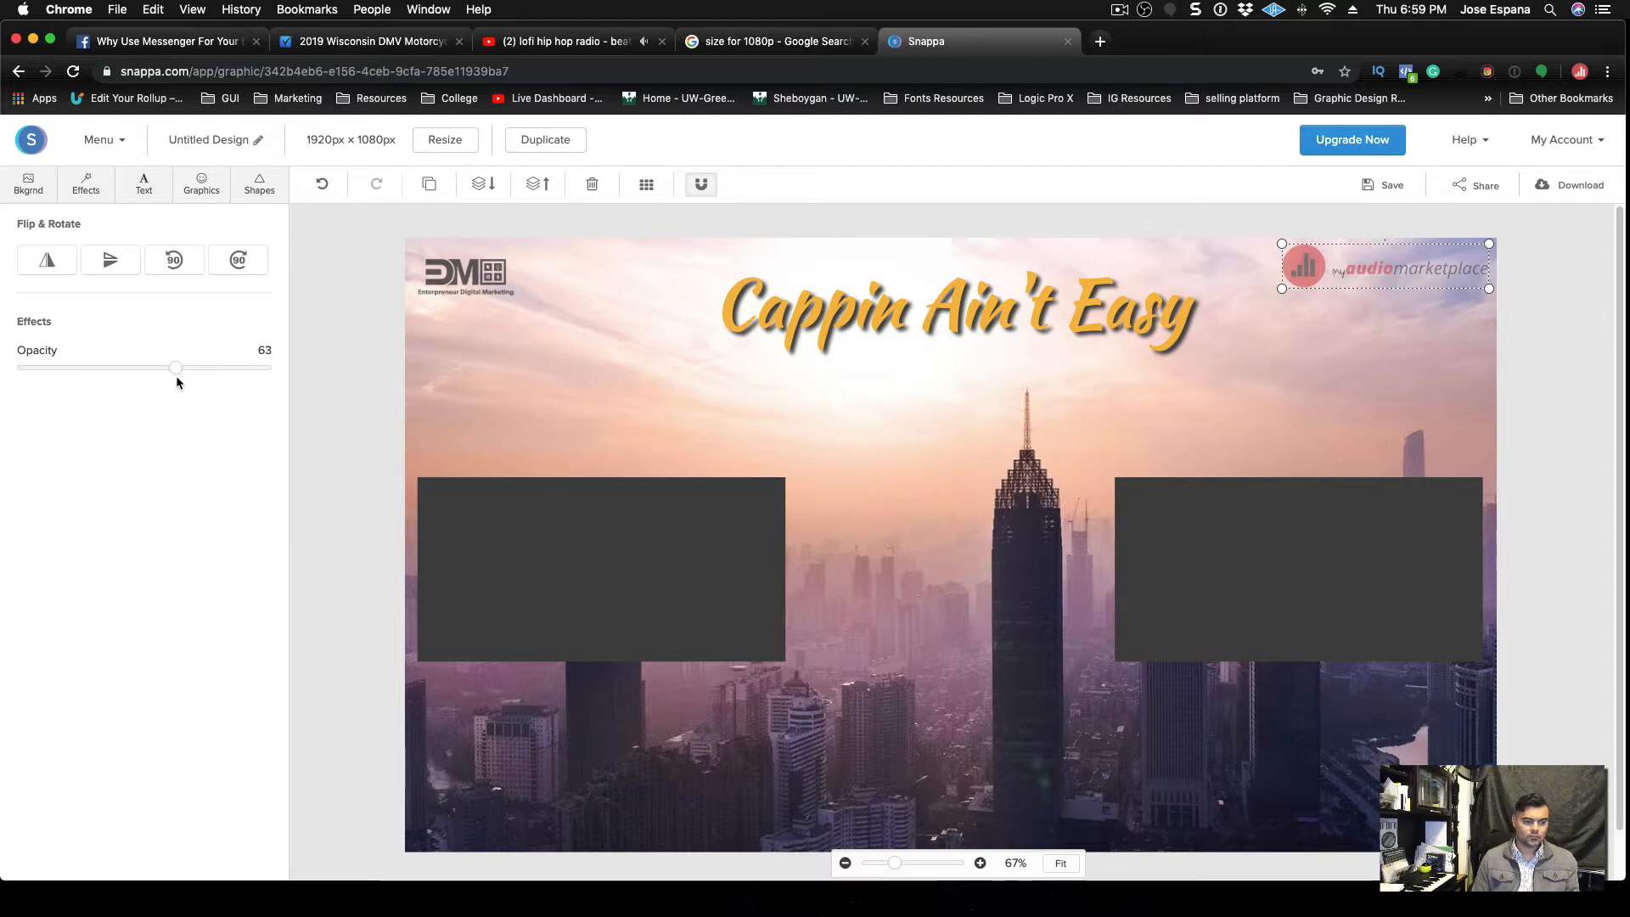
left_click(543, 369)
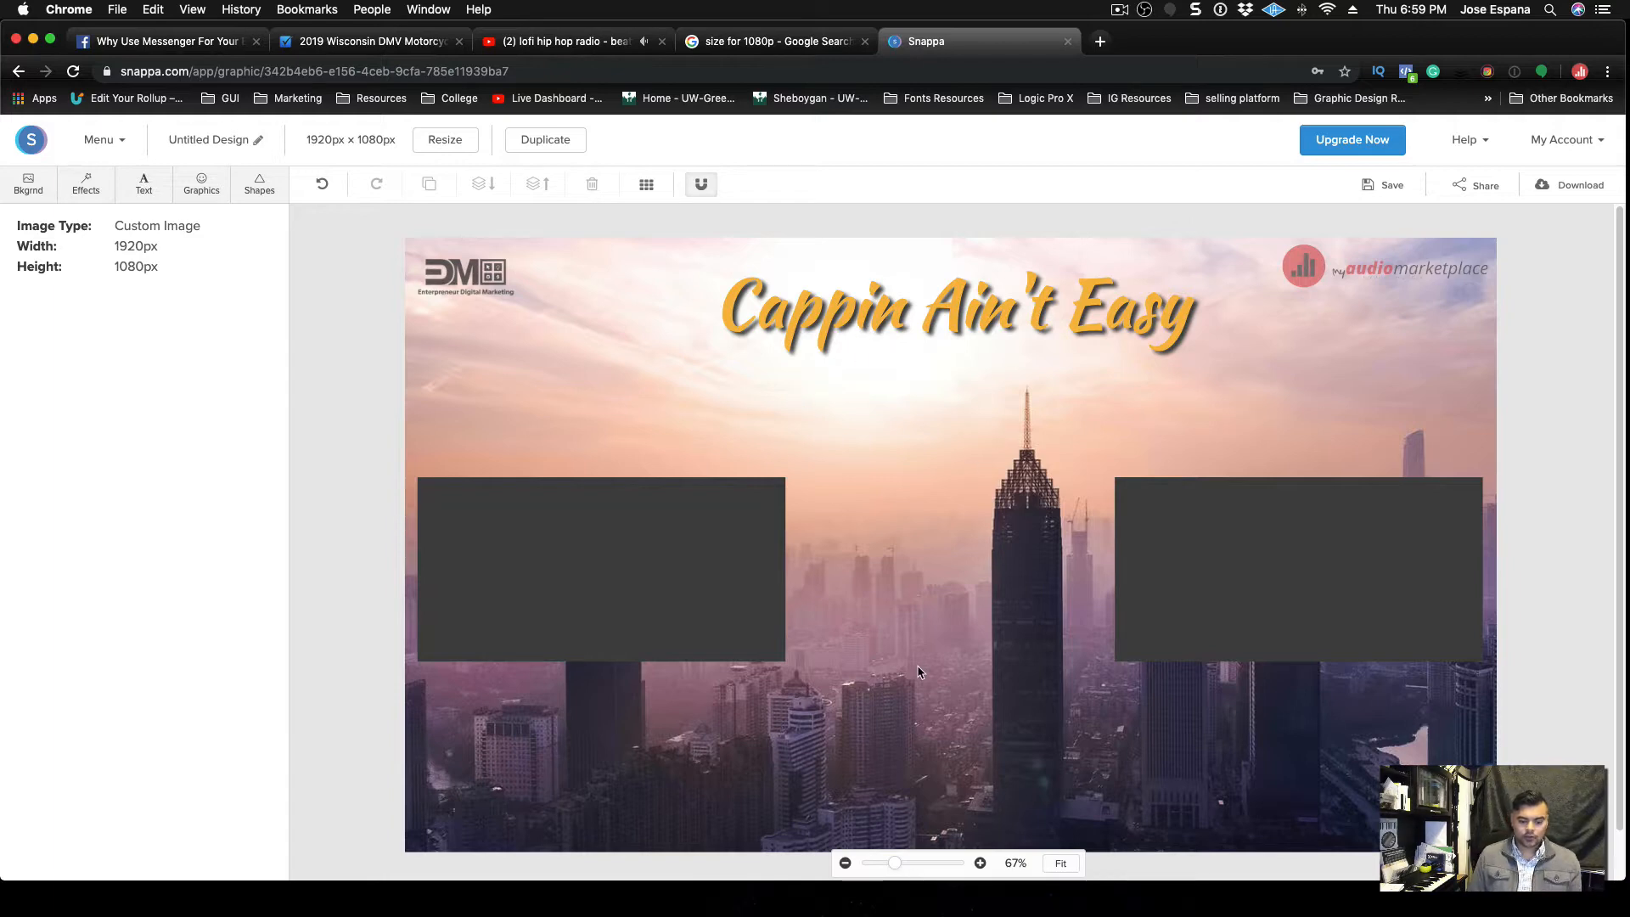
Capture the whole 1920x1080 Snappa canvas as an image with Snagit and drag the capture out of its tray.
scroll(1097, 713, "down", 1)
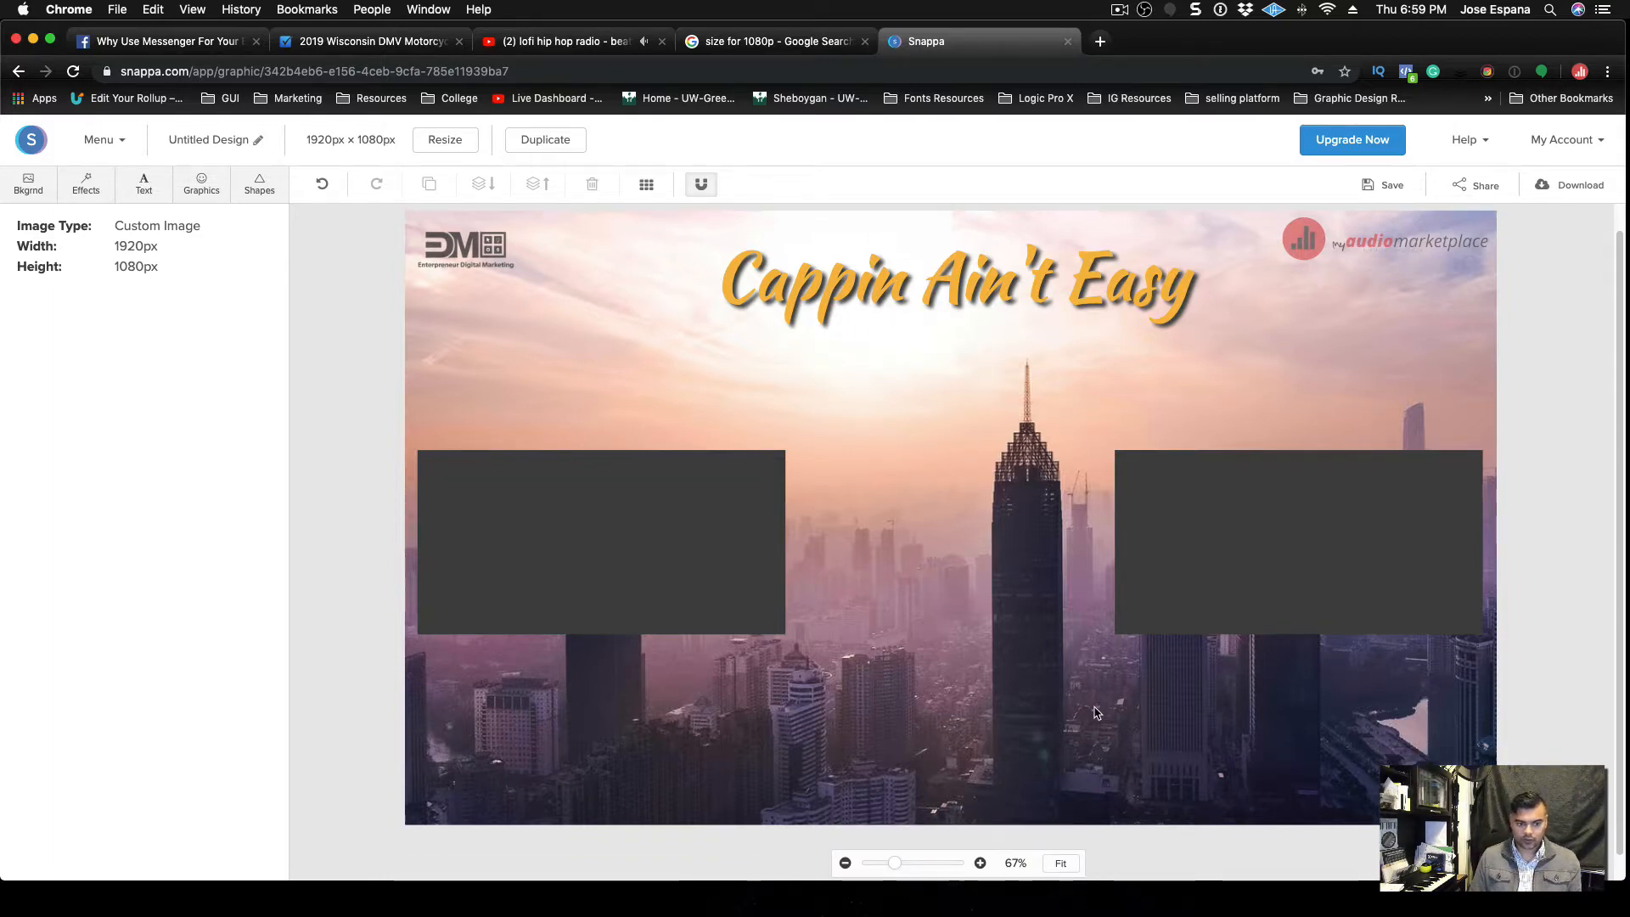
scroll(1097, 713, "up", 1)
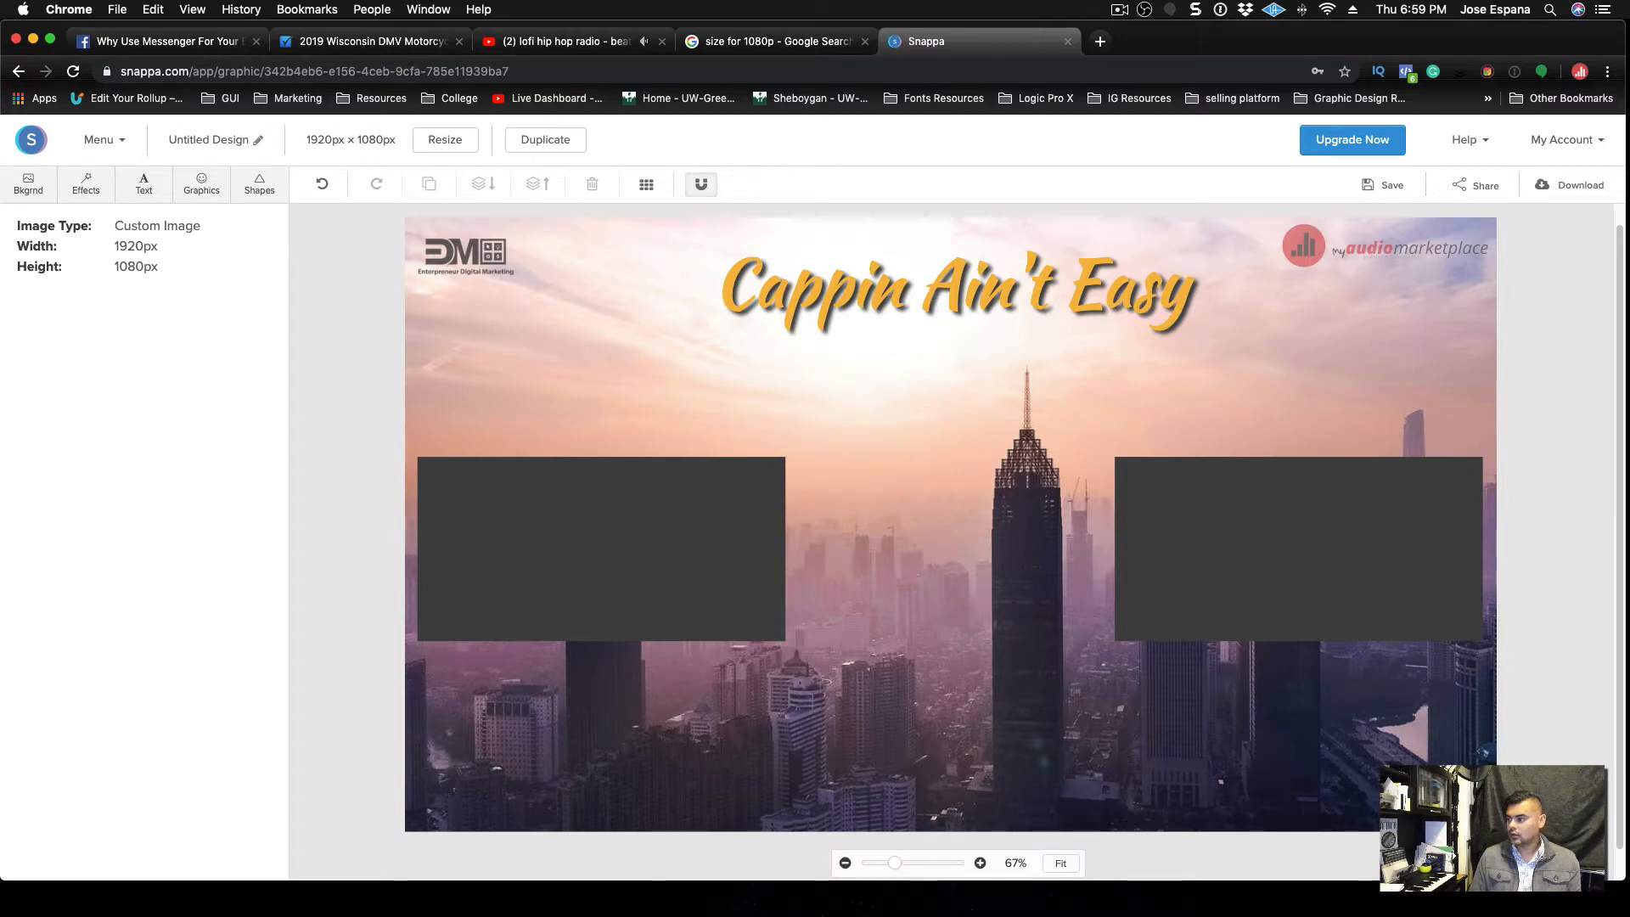
key("ctrl+shift+c")
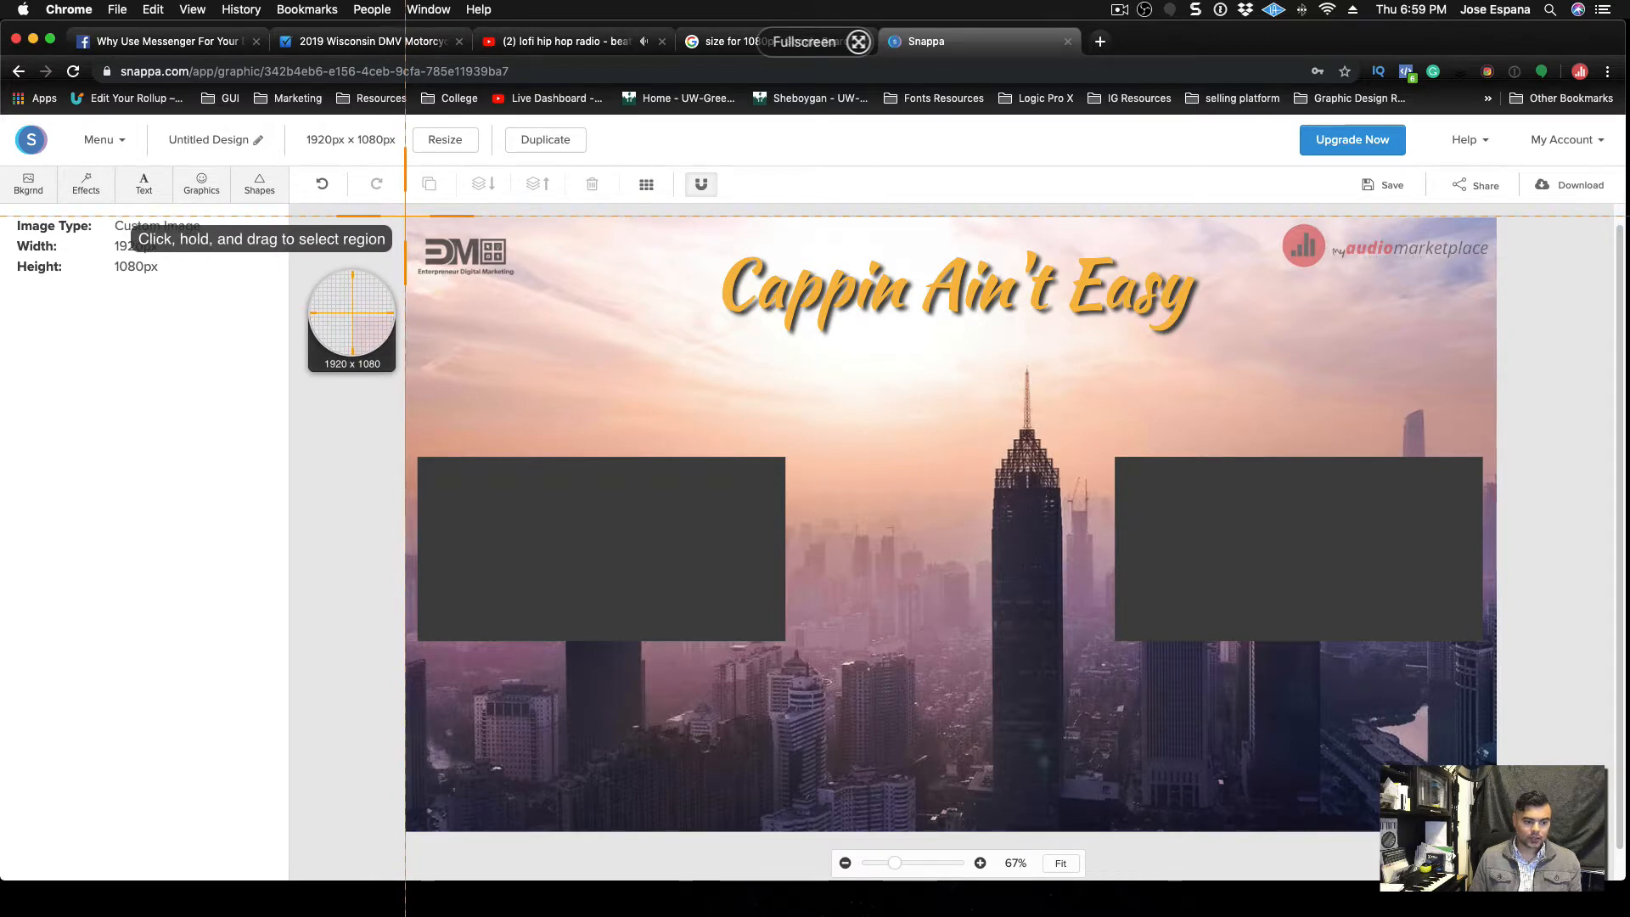
left_click_drag(405, 217, 1514, 833)
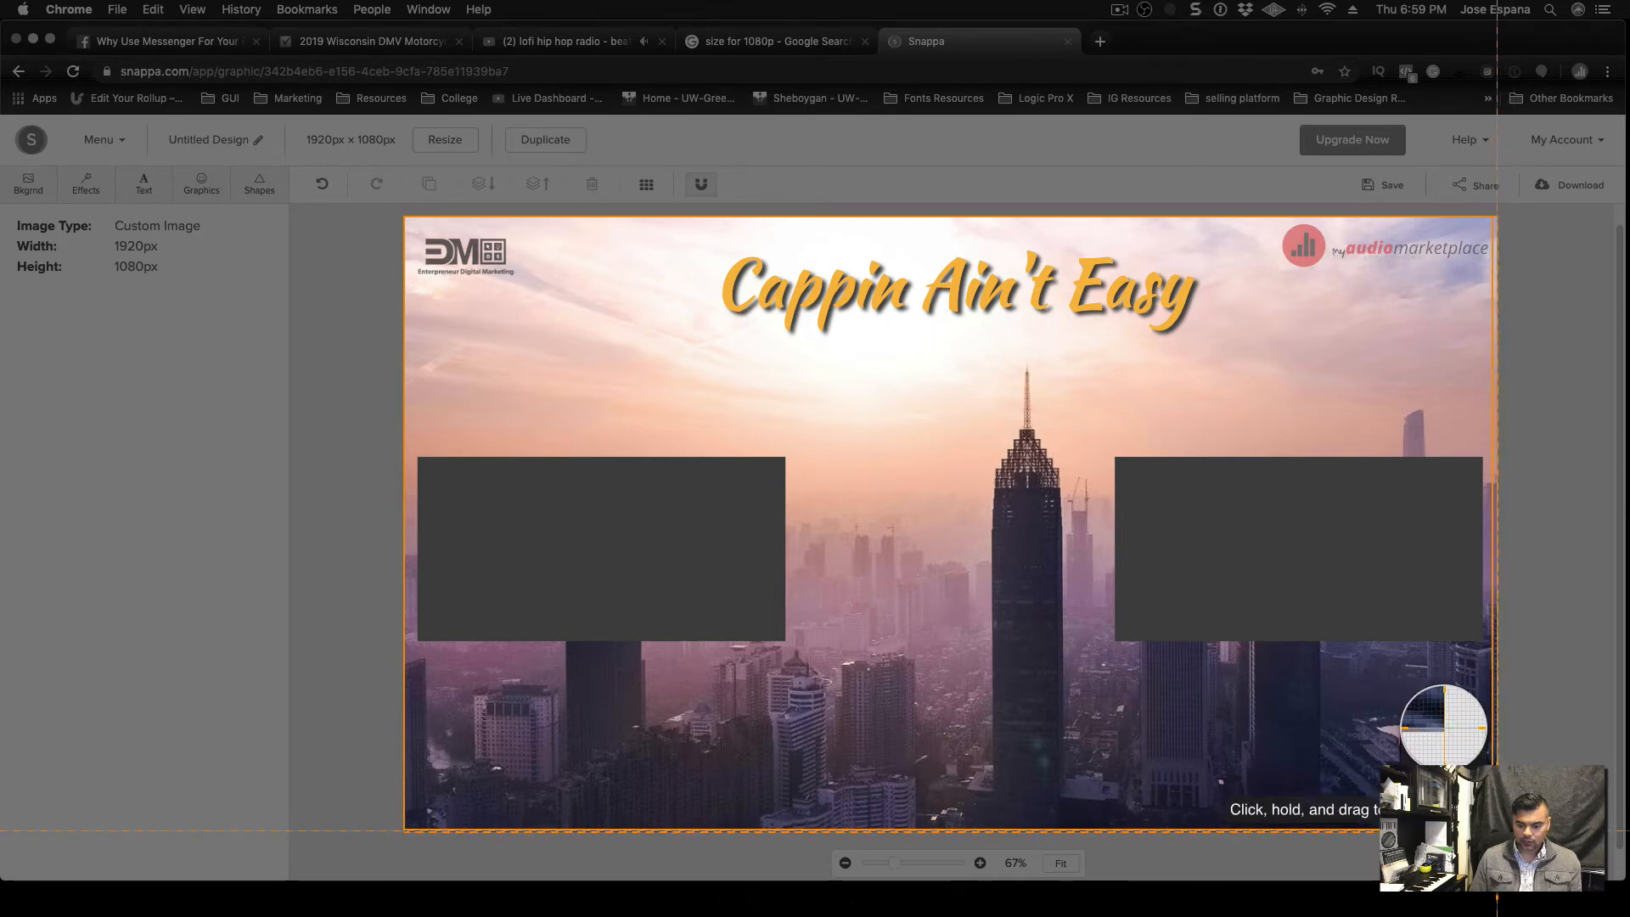
left_click(1497, 832)
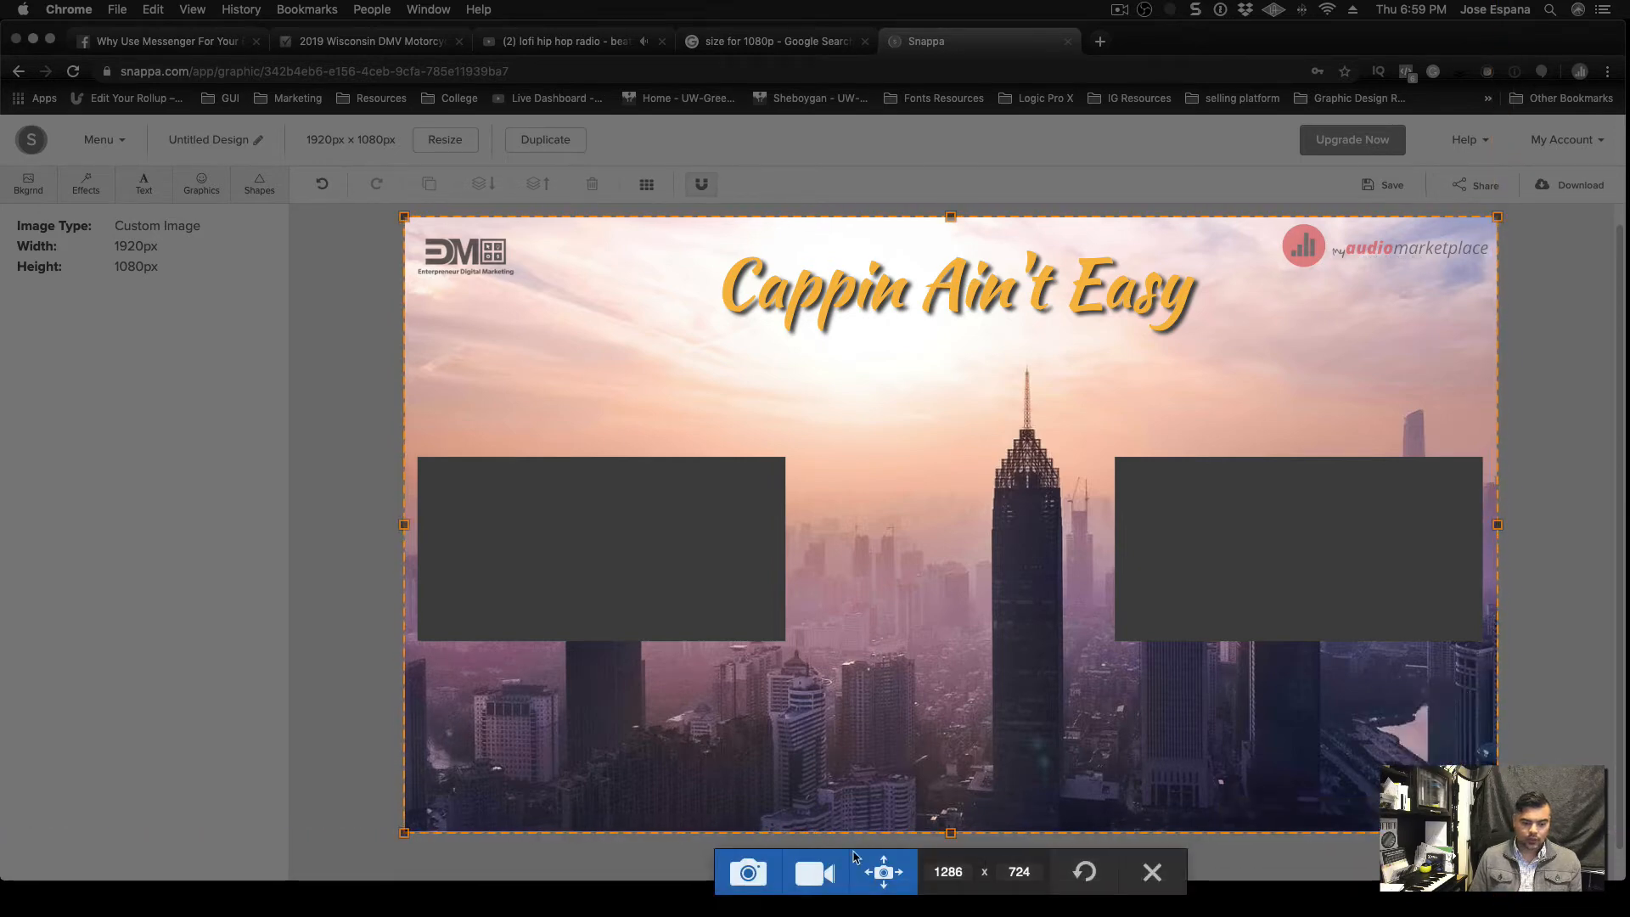
left_click(748, 866)
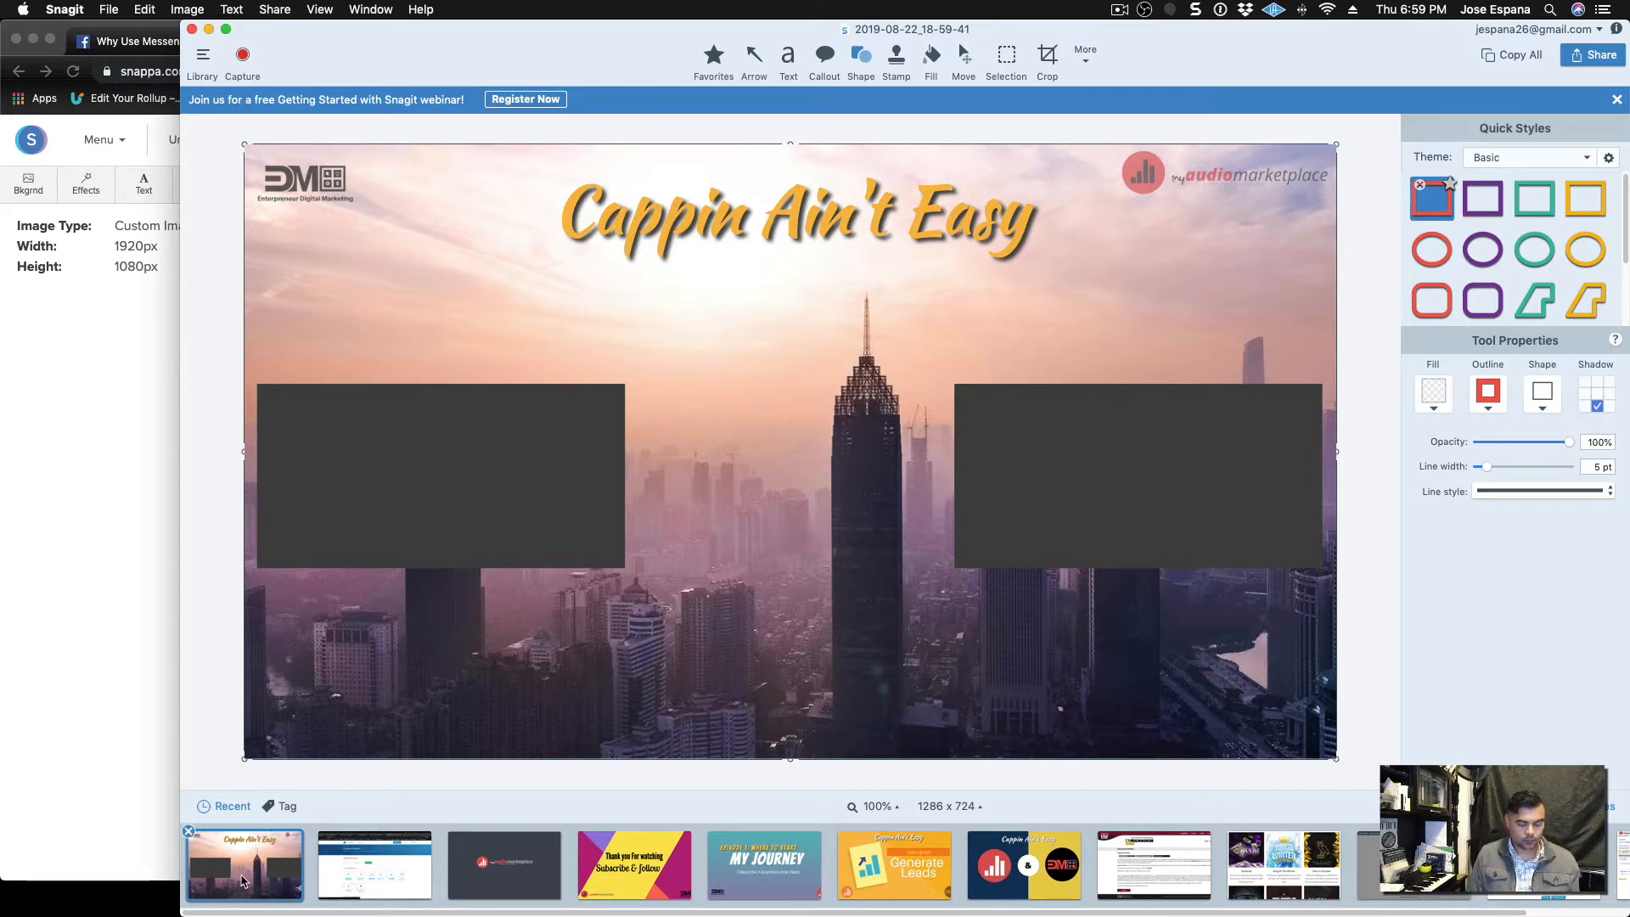
left_click_drag(243, 881, 1629, 446)
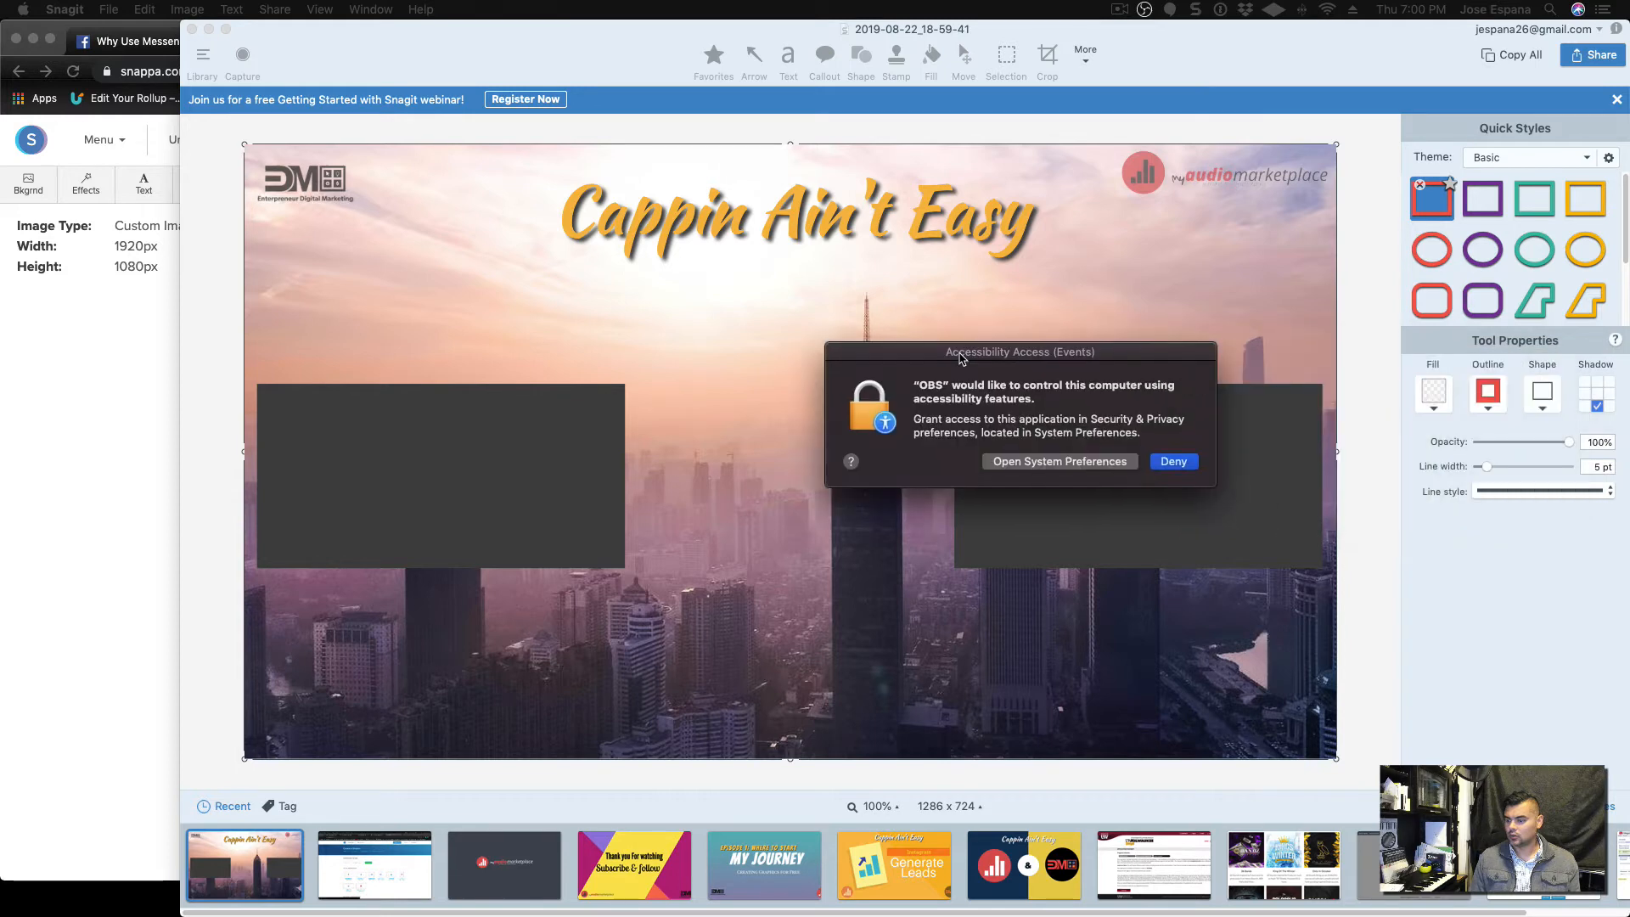
Open the Accessibility privacy settings from the OBS prompt, unlock them with the account password, and close the window.
left_click(1102, 464)
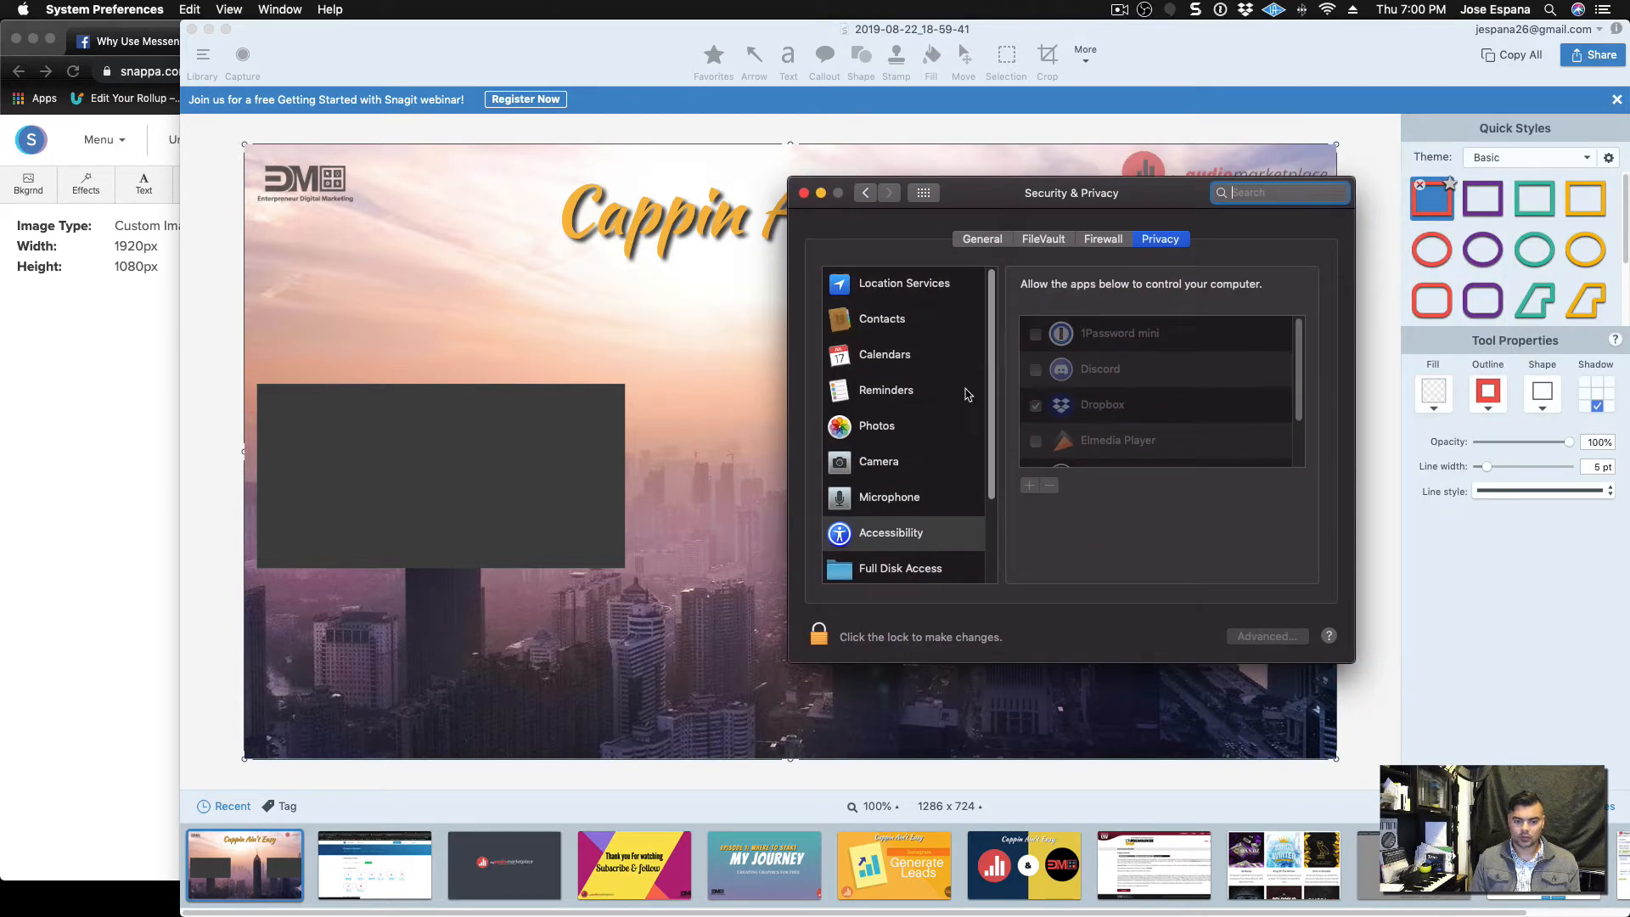
left_click(818, 637)
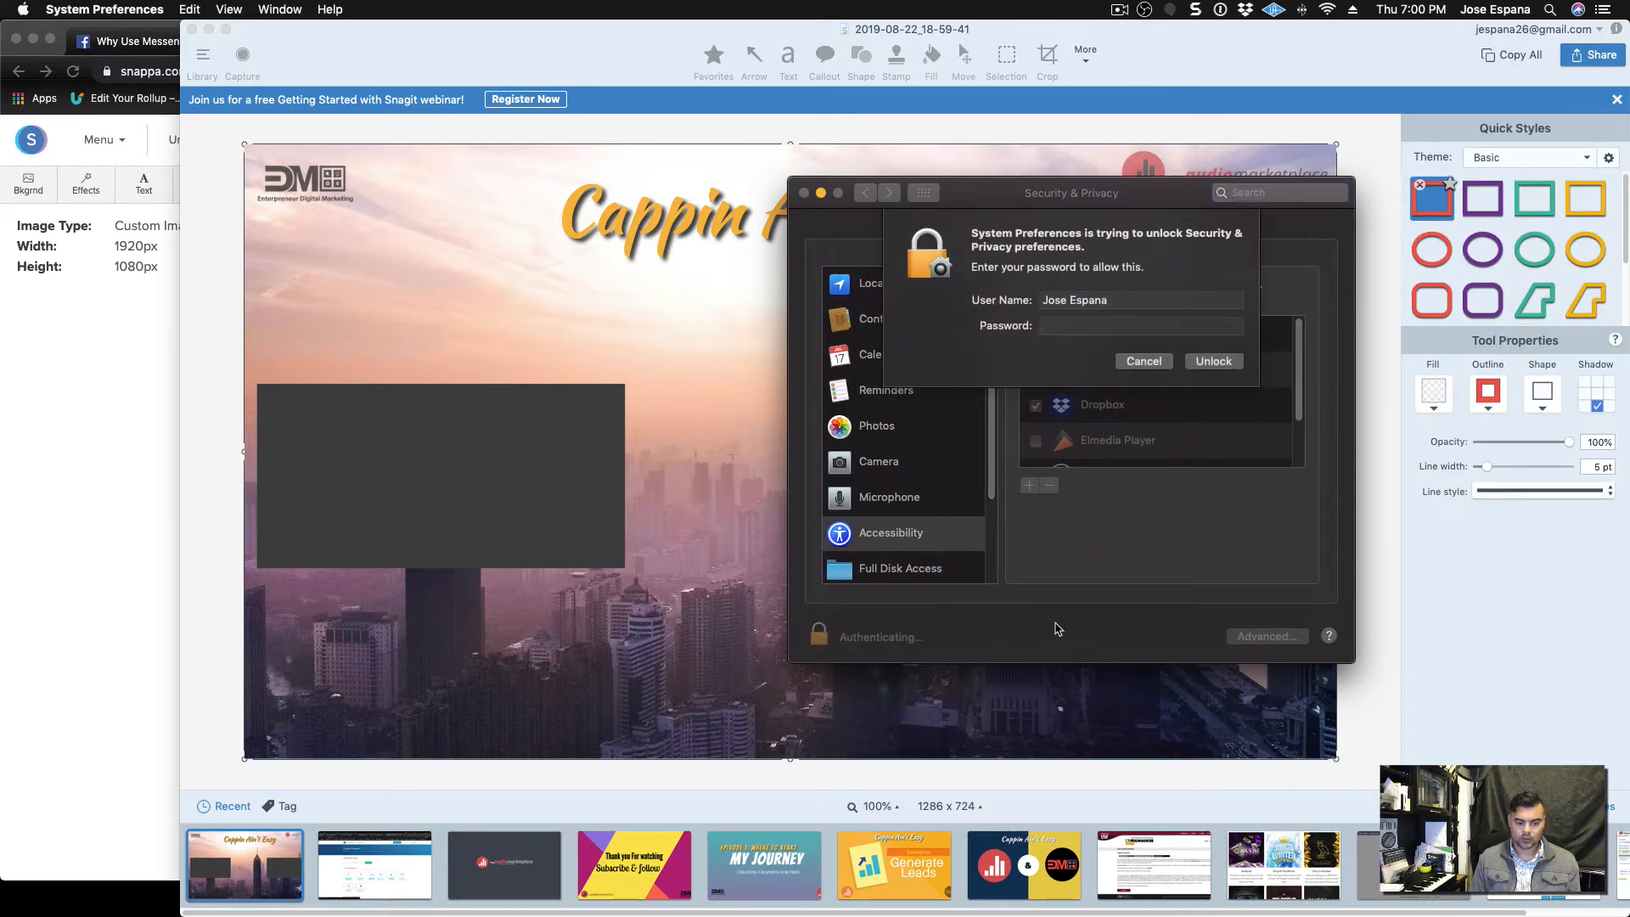
type("••••••")
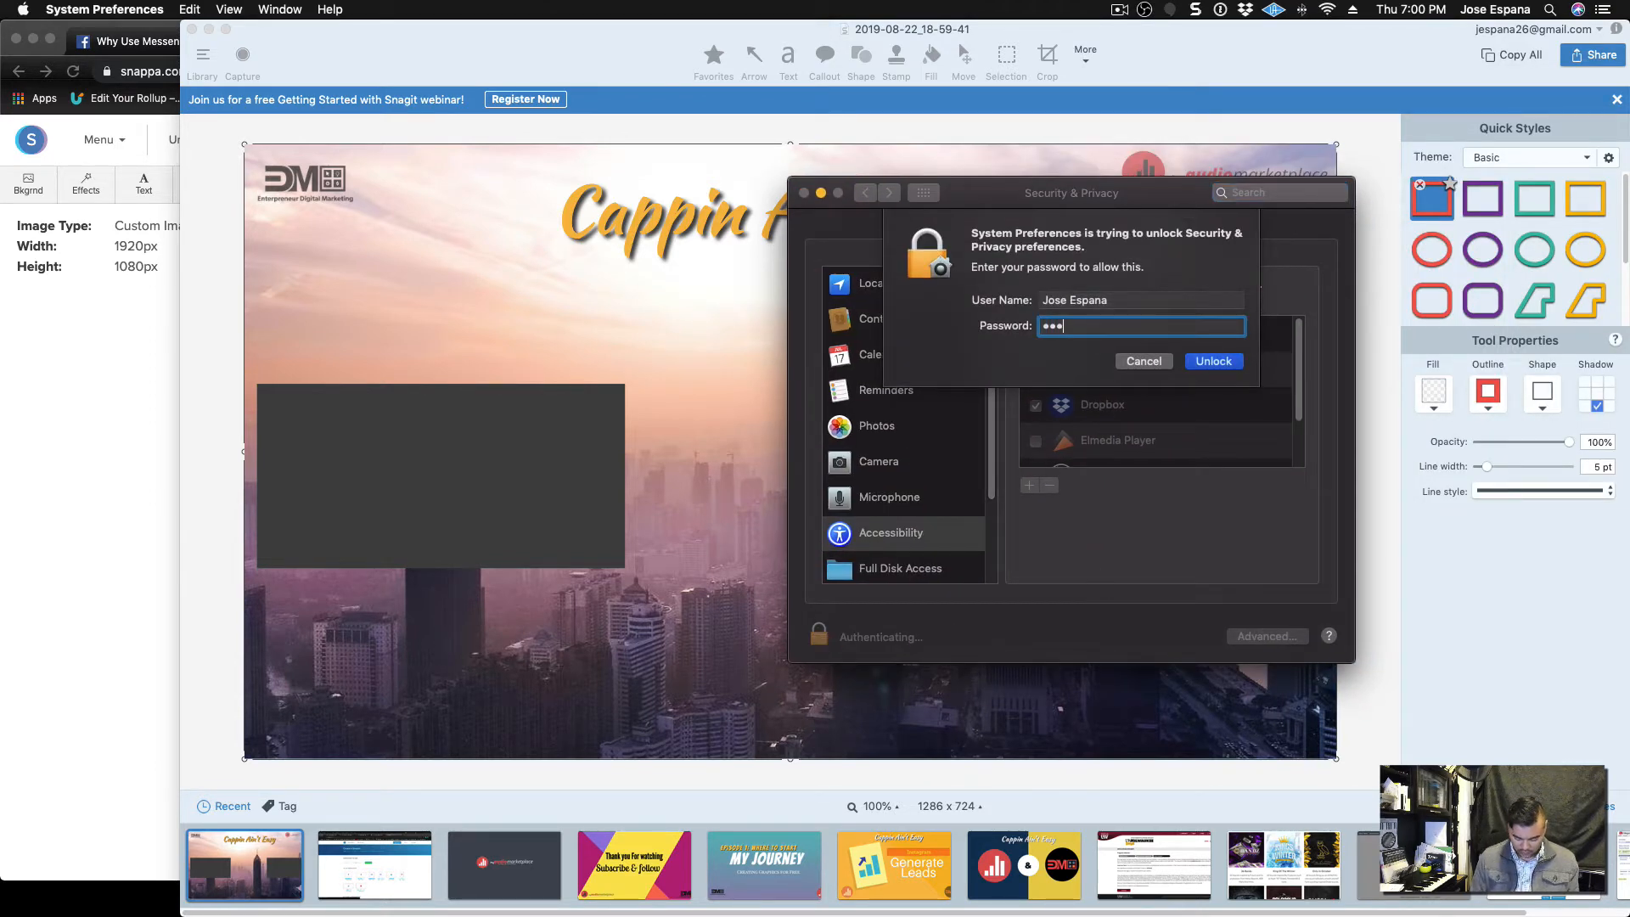
key("Return")
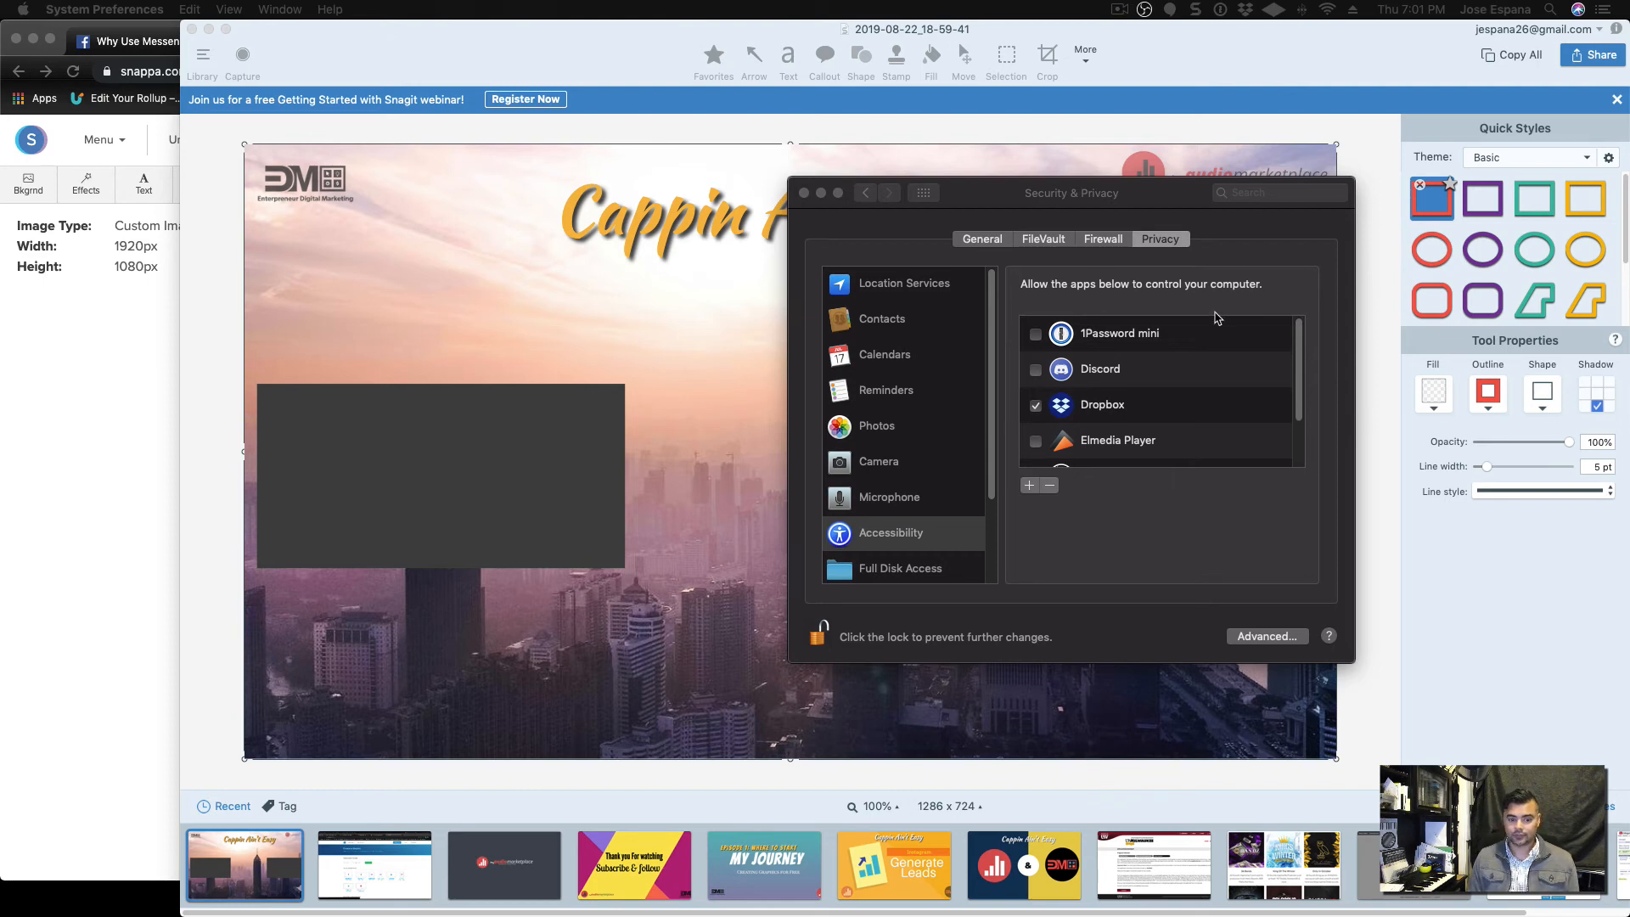
left_click(975, 194)
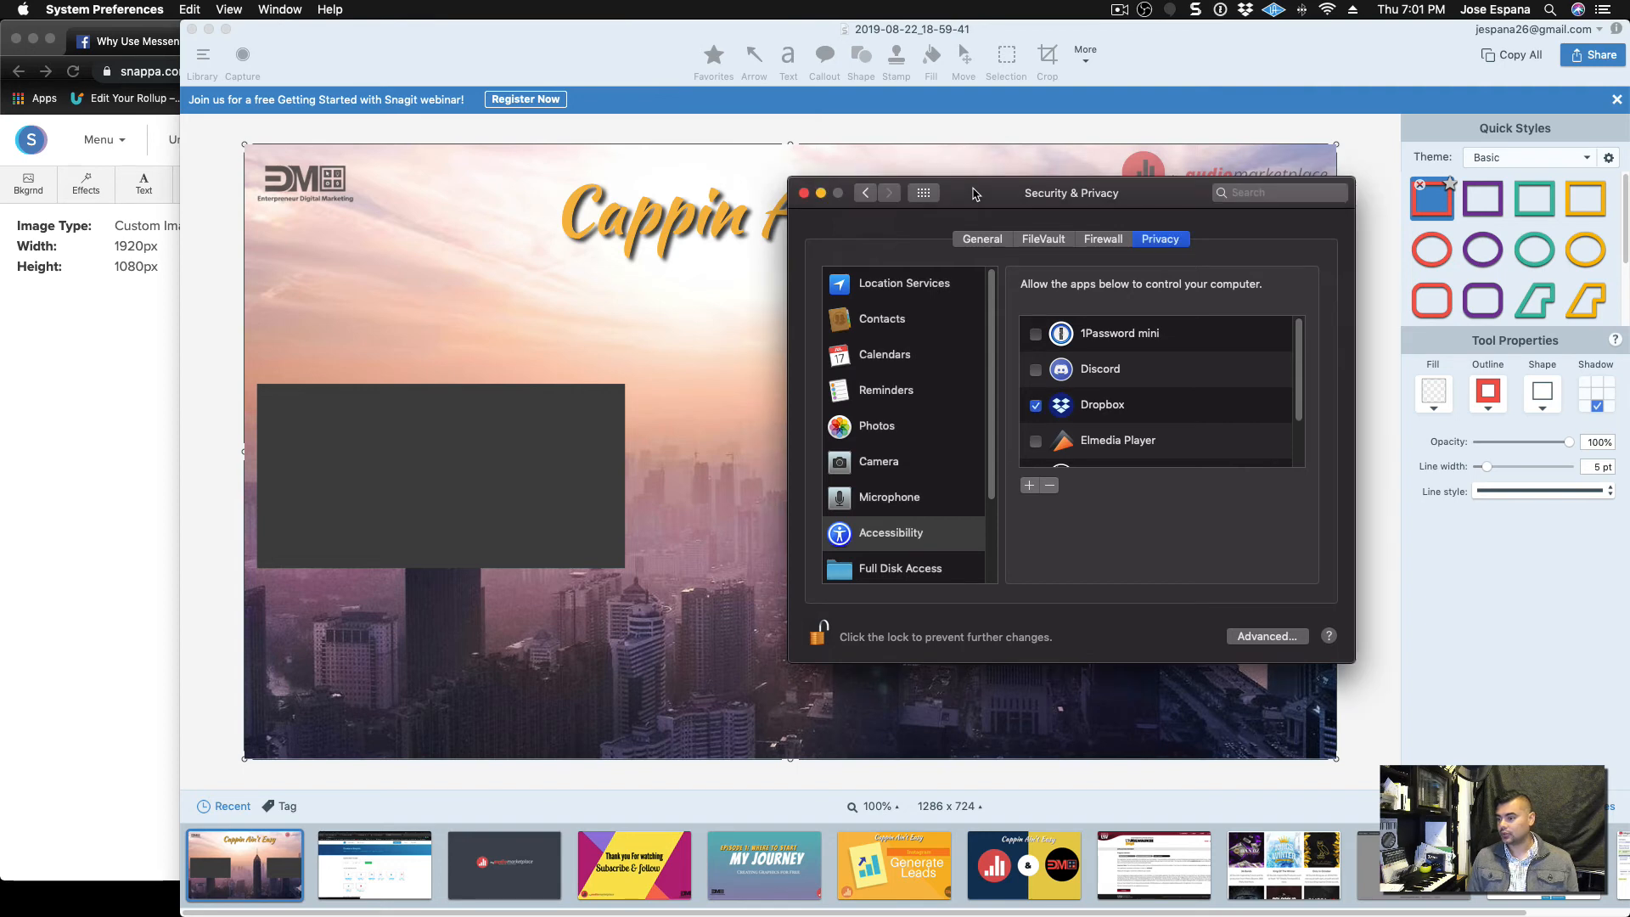
left_click(804, 194)
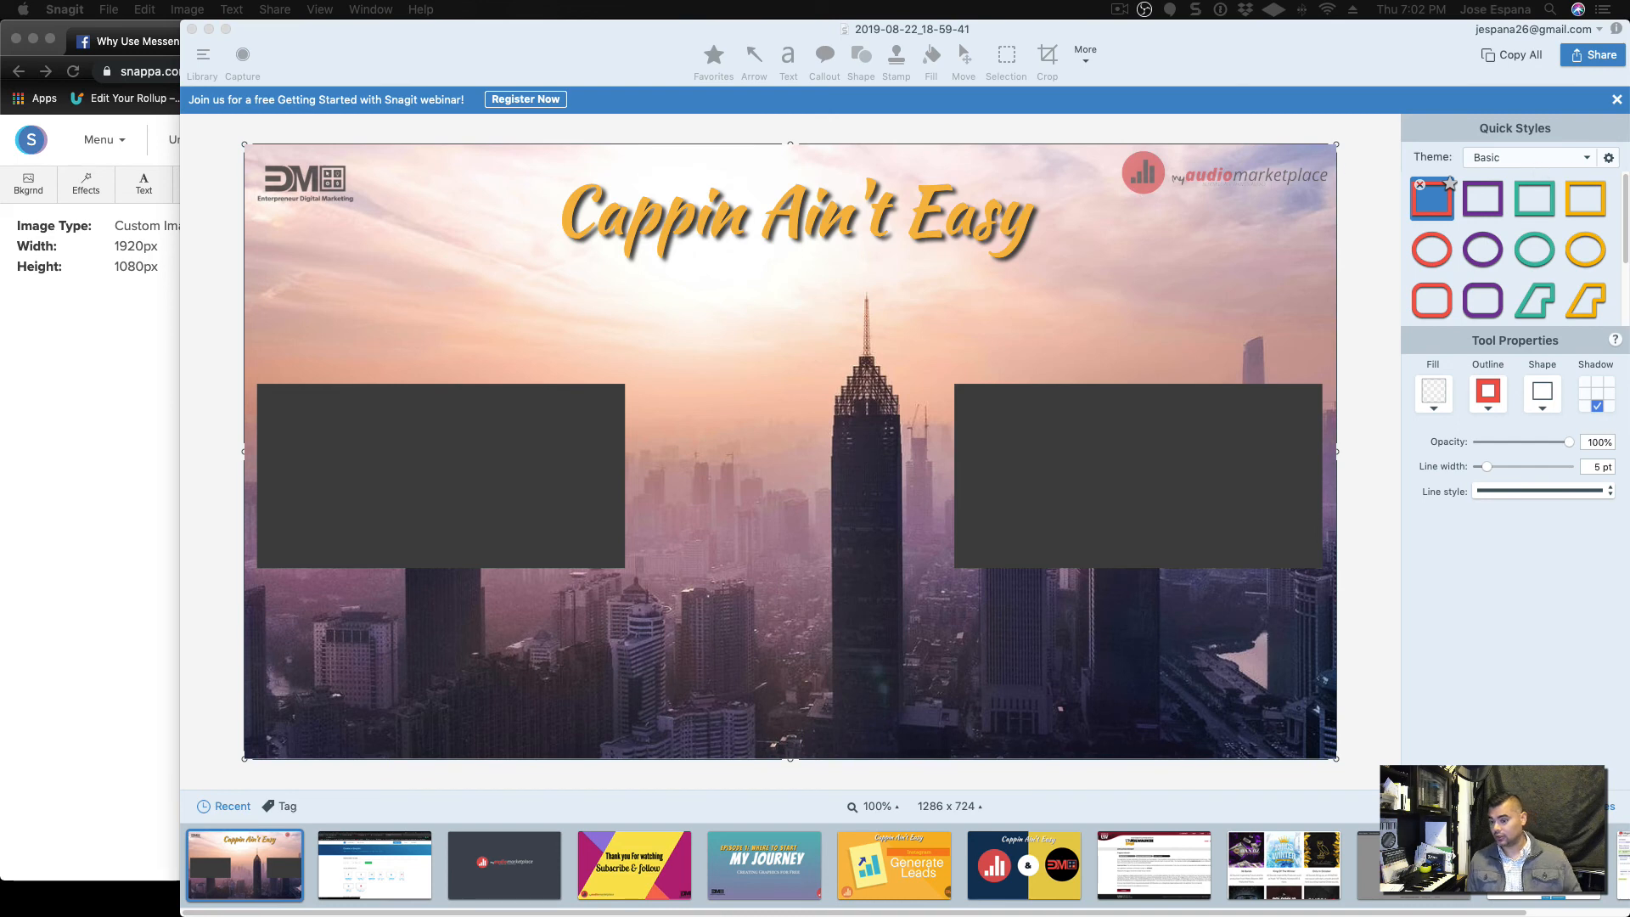